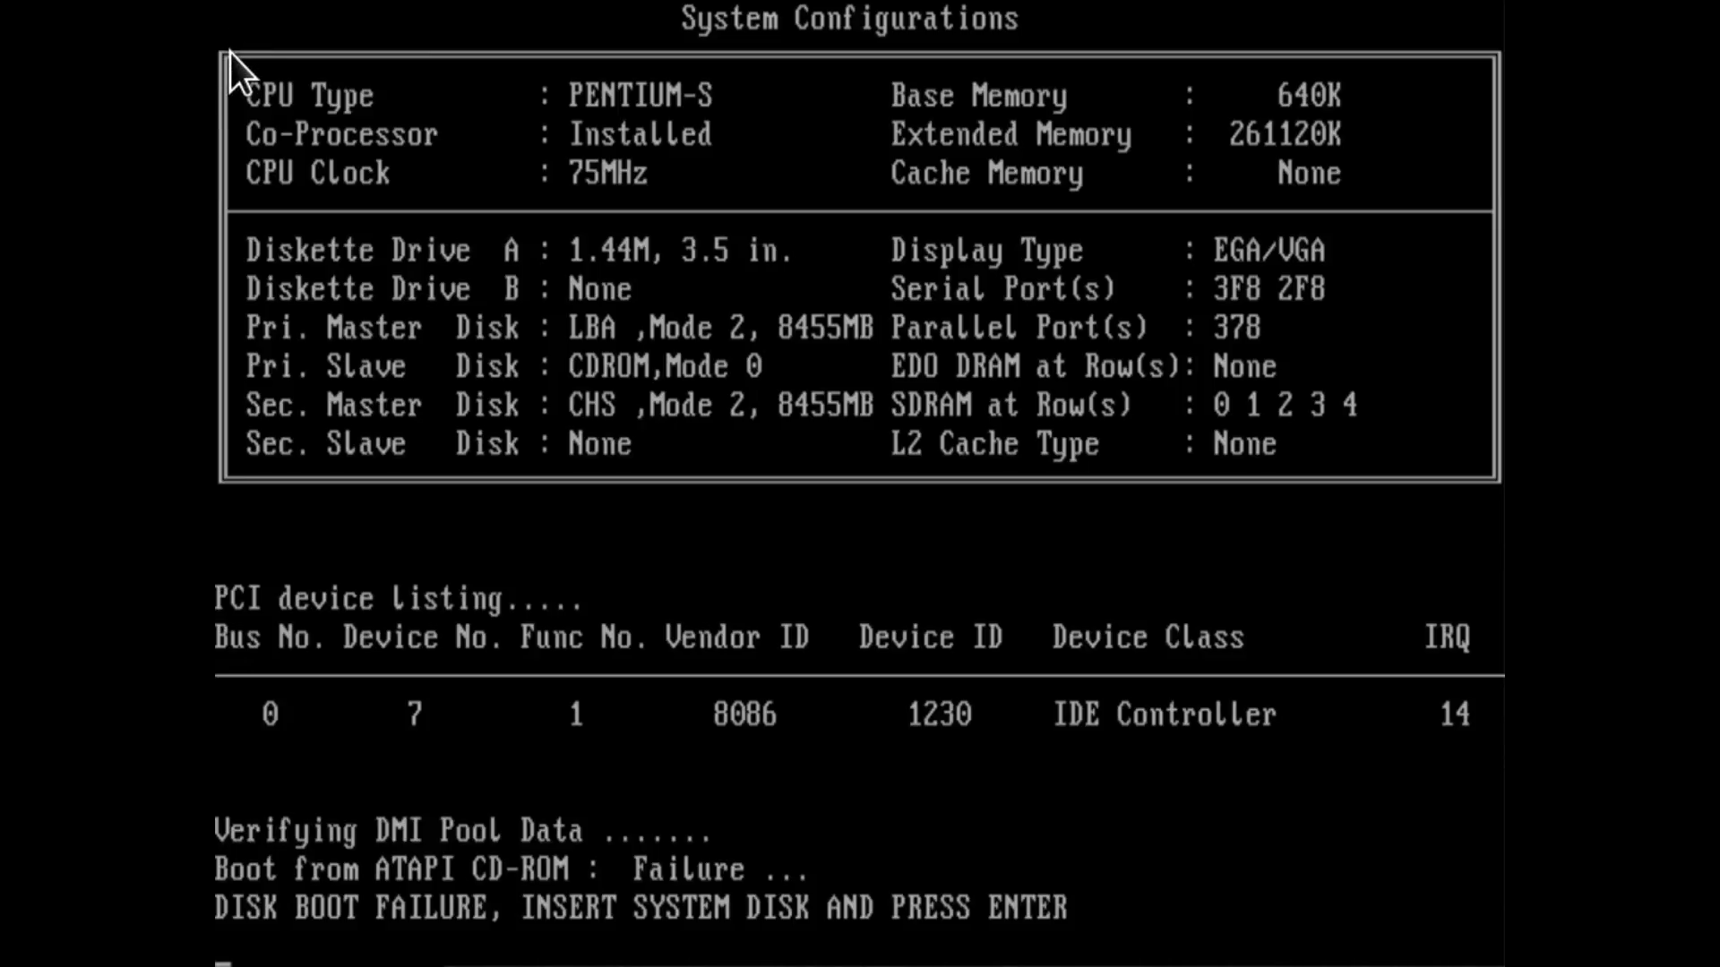
Retry booting from the system disk and start the Red Hat Linux 7.2 installer in text mode.
key(Return)
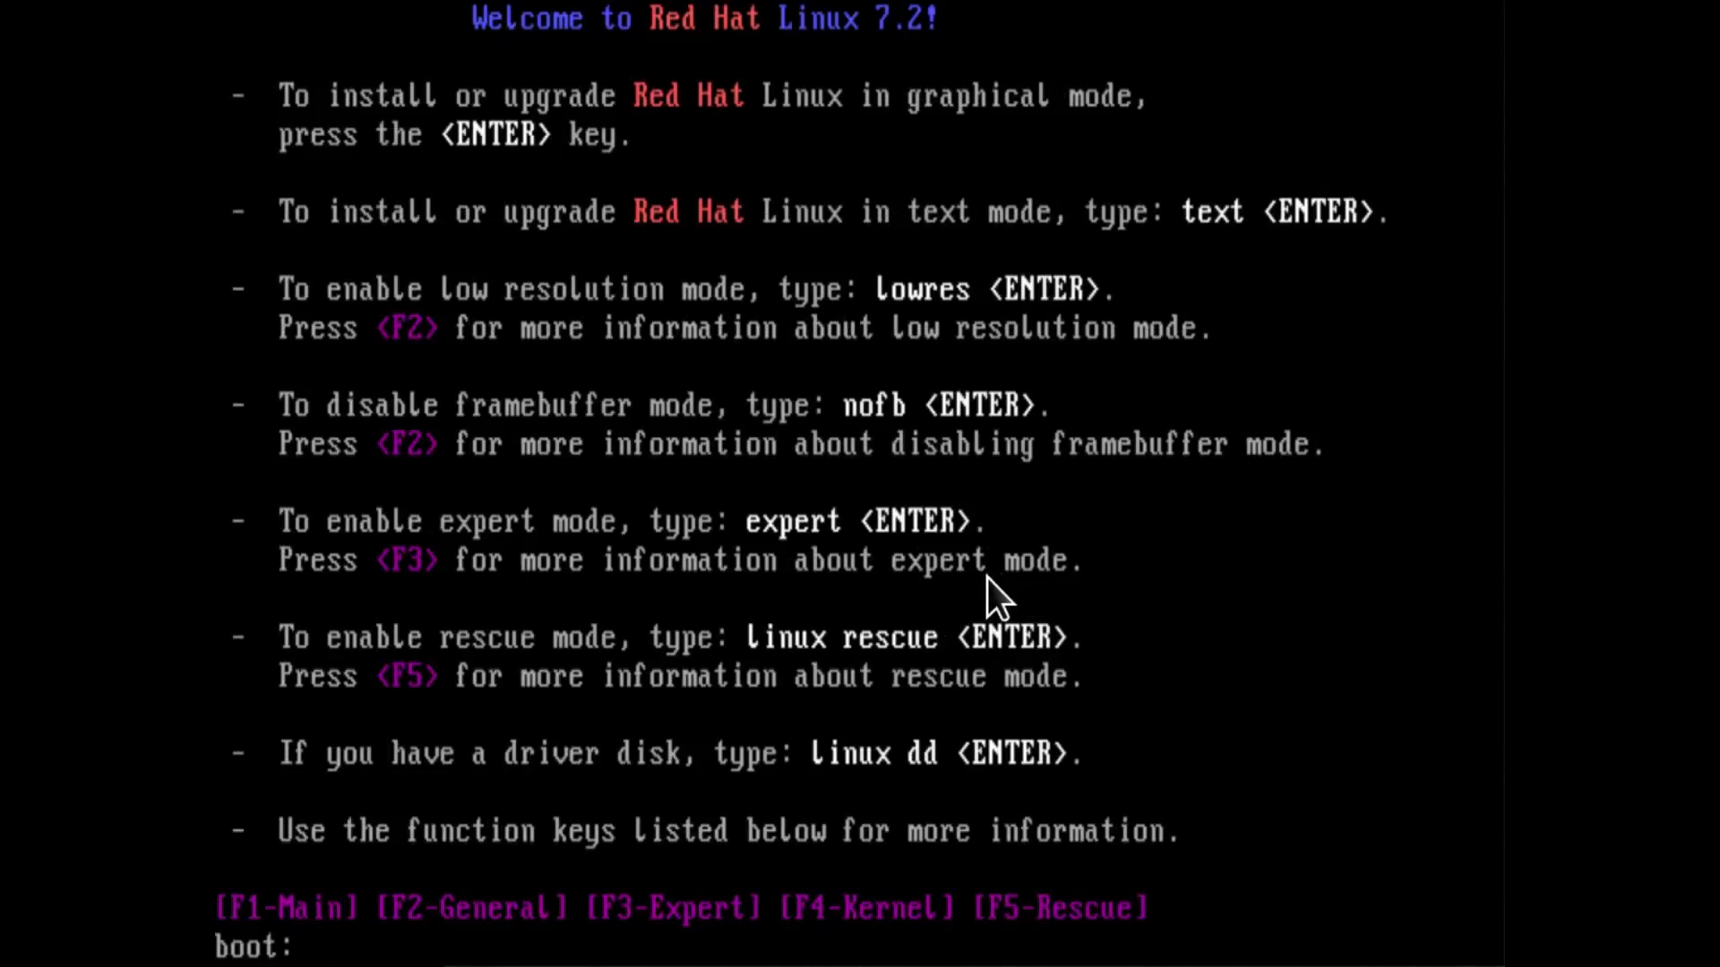
text(text)
key(Return)
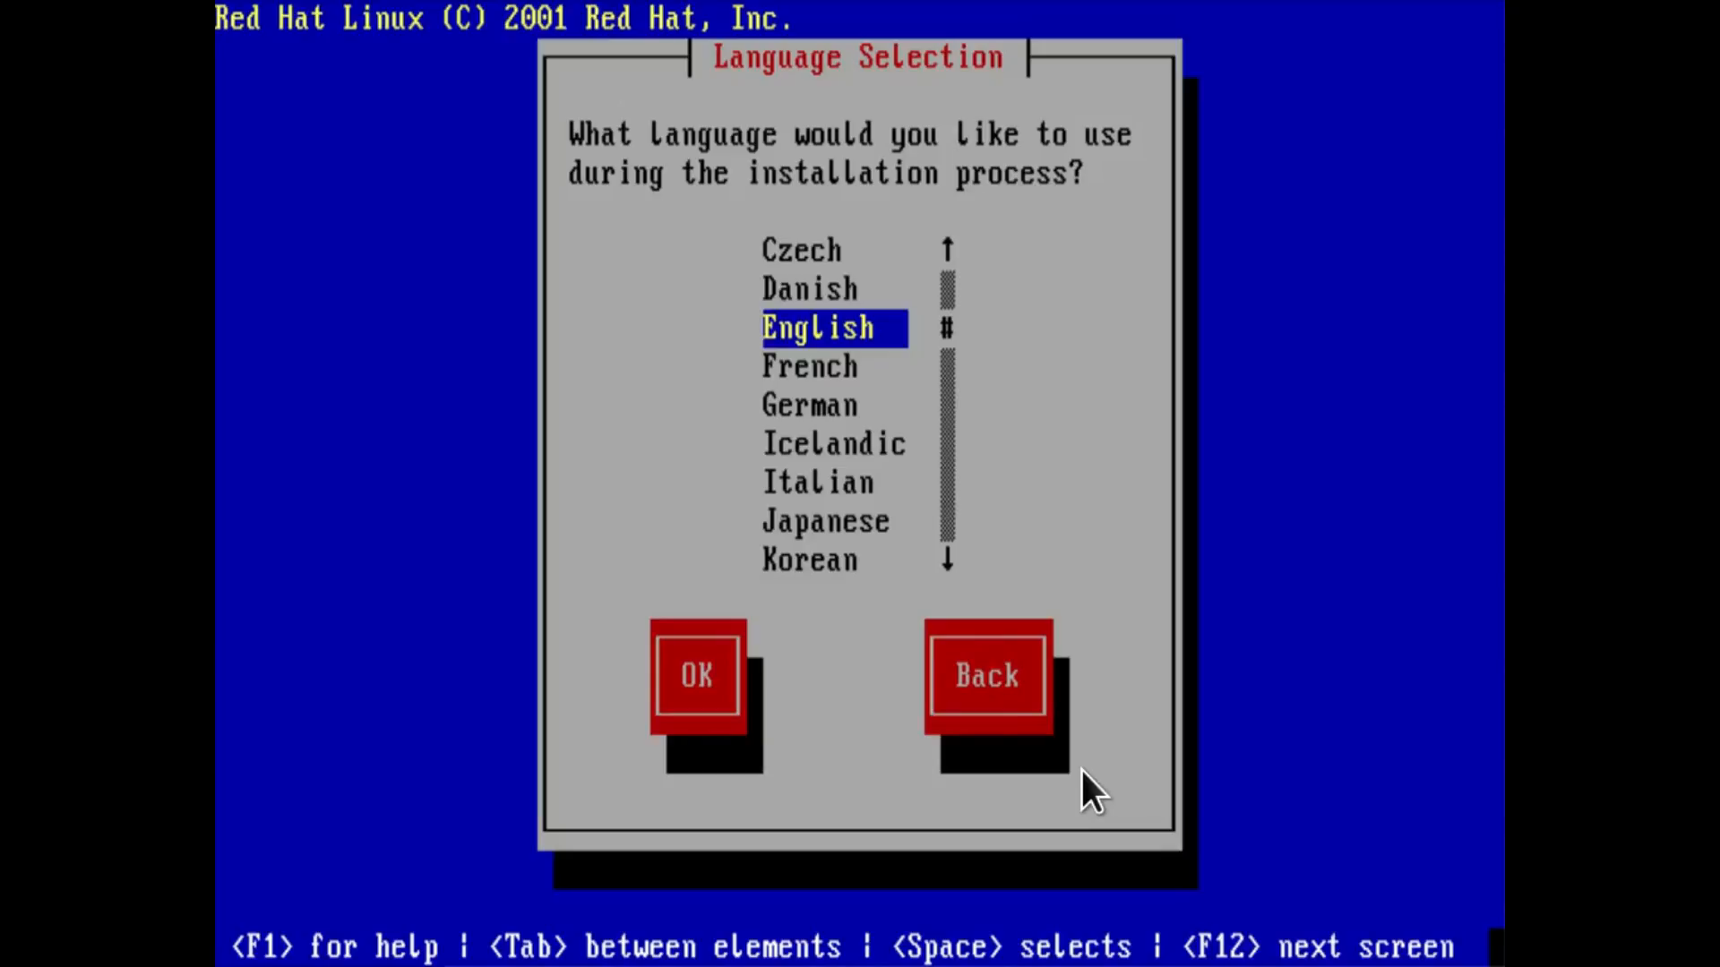
Accept English as the installation language and keep the default choice on the following screen.
key(Tab)
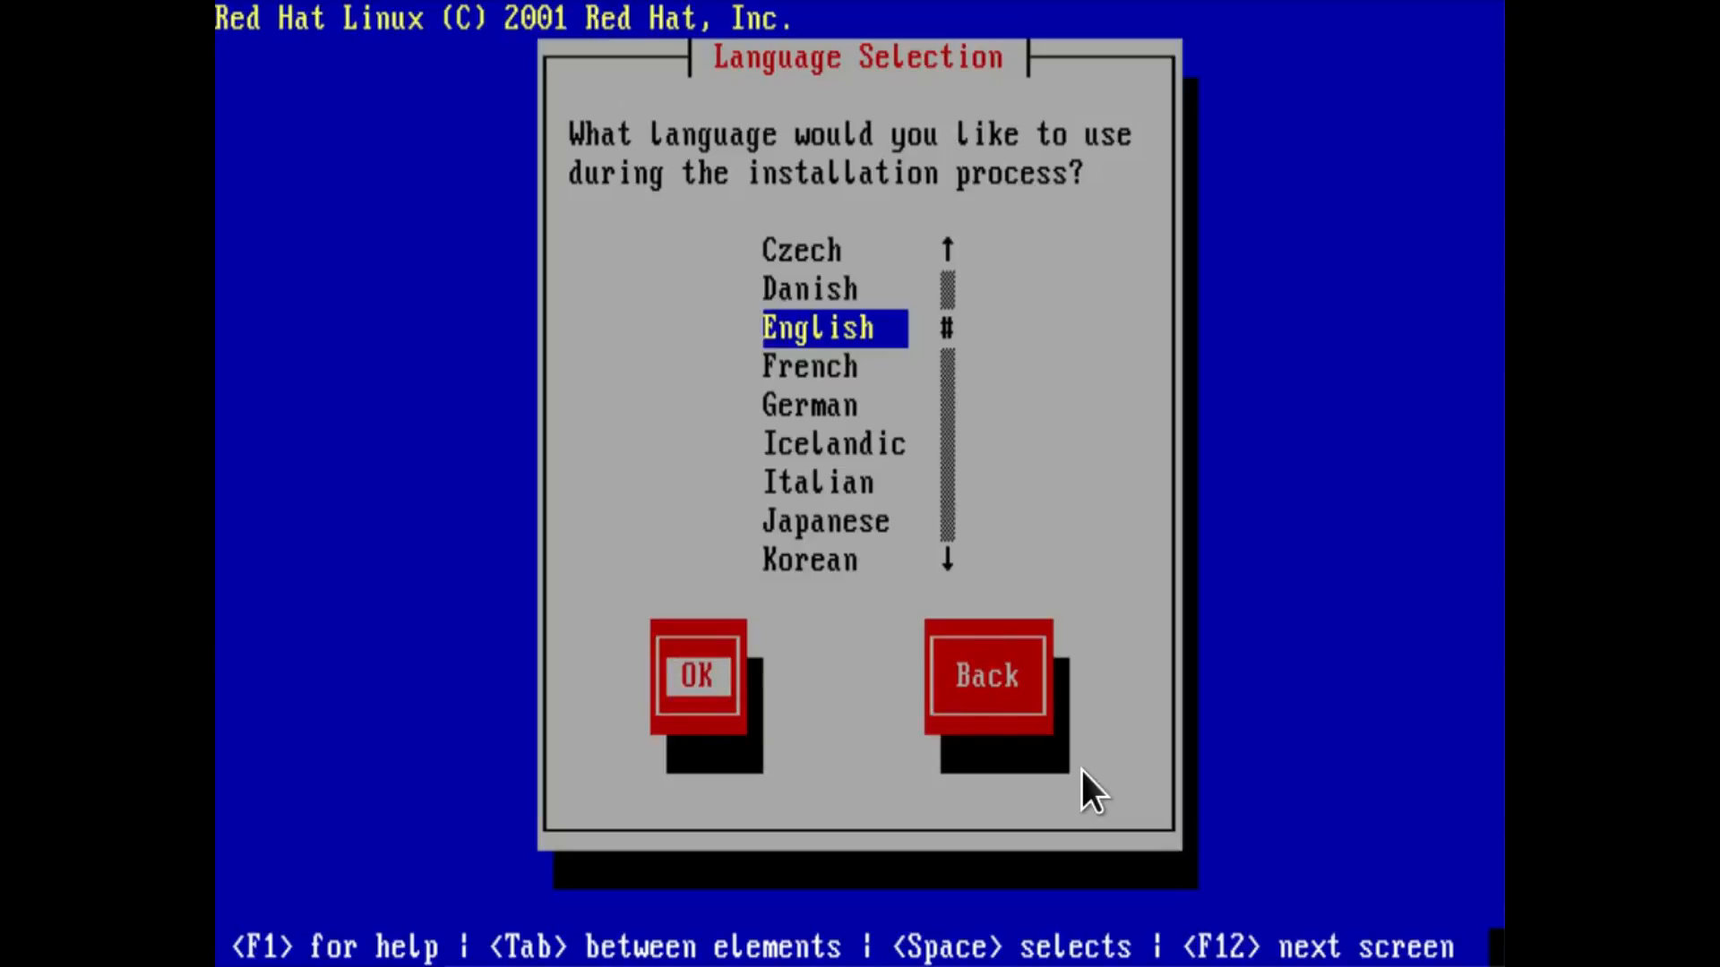
key(Return)
key(Tab)
key(Return)
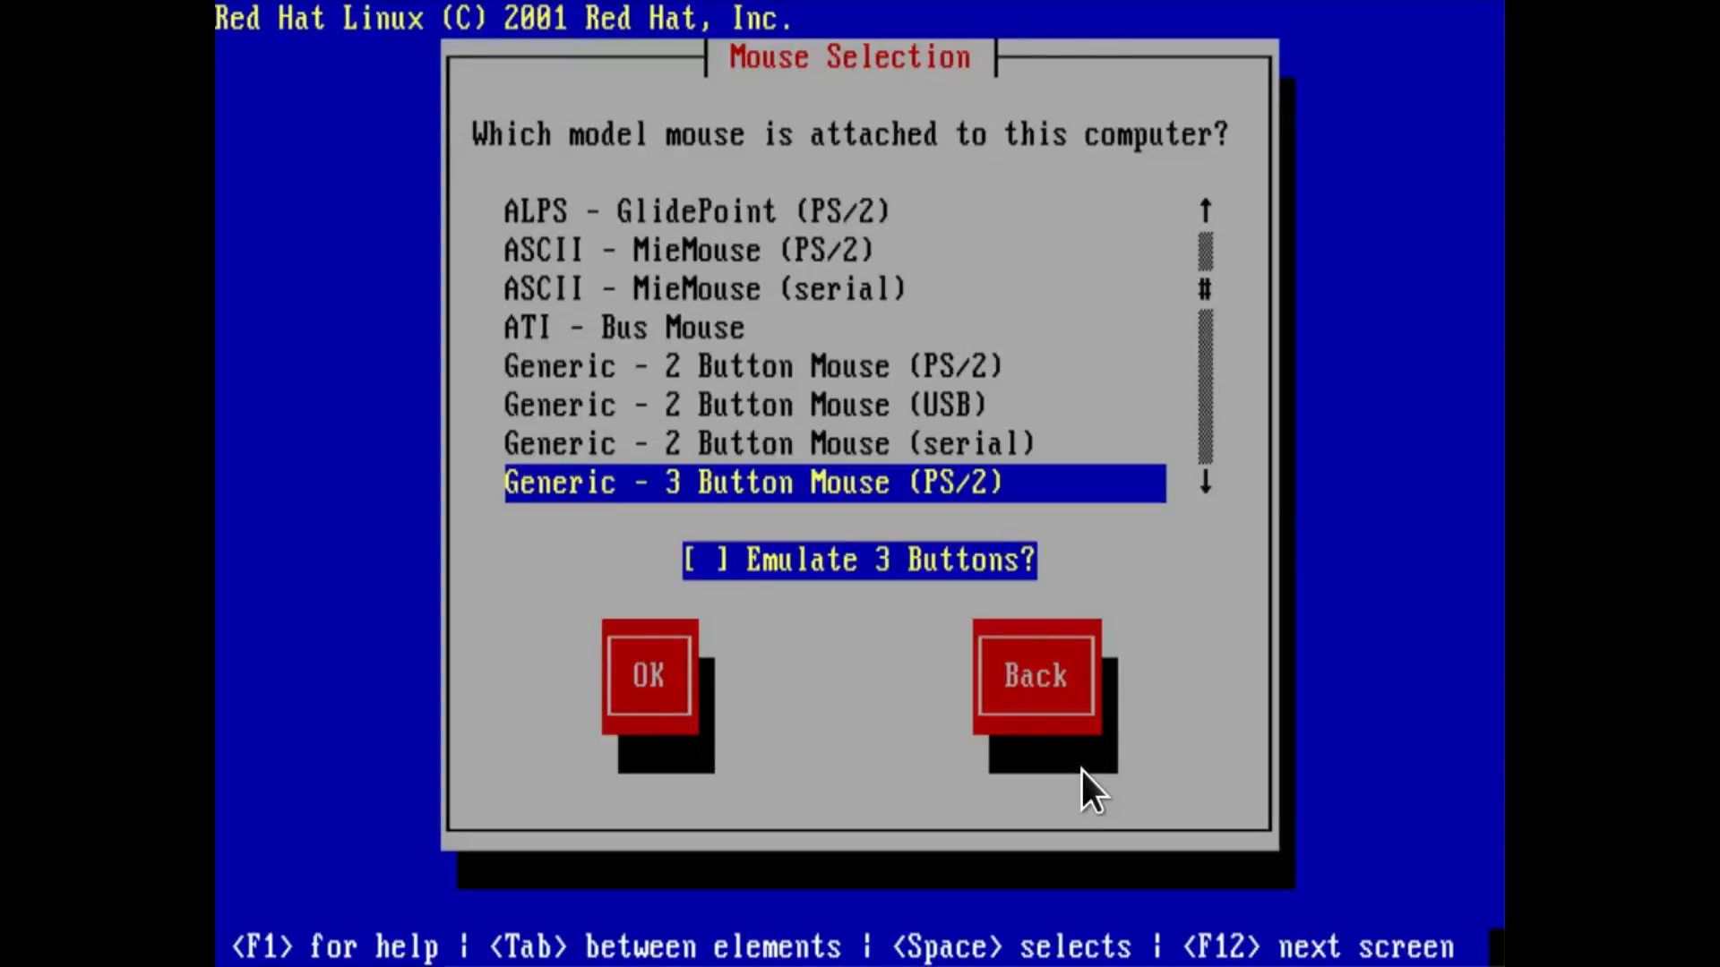
Set the mouse model to Generic - 2 Button Mouse (PS/2) with three-button emulation and continue to the installation type.
key(Tab)
key(Tab)
key(Tab)
key(Tab)
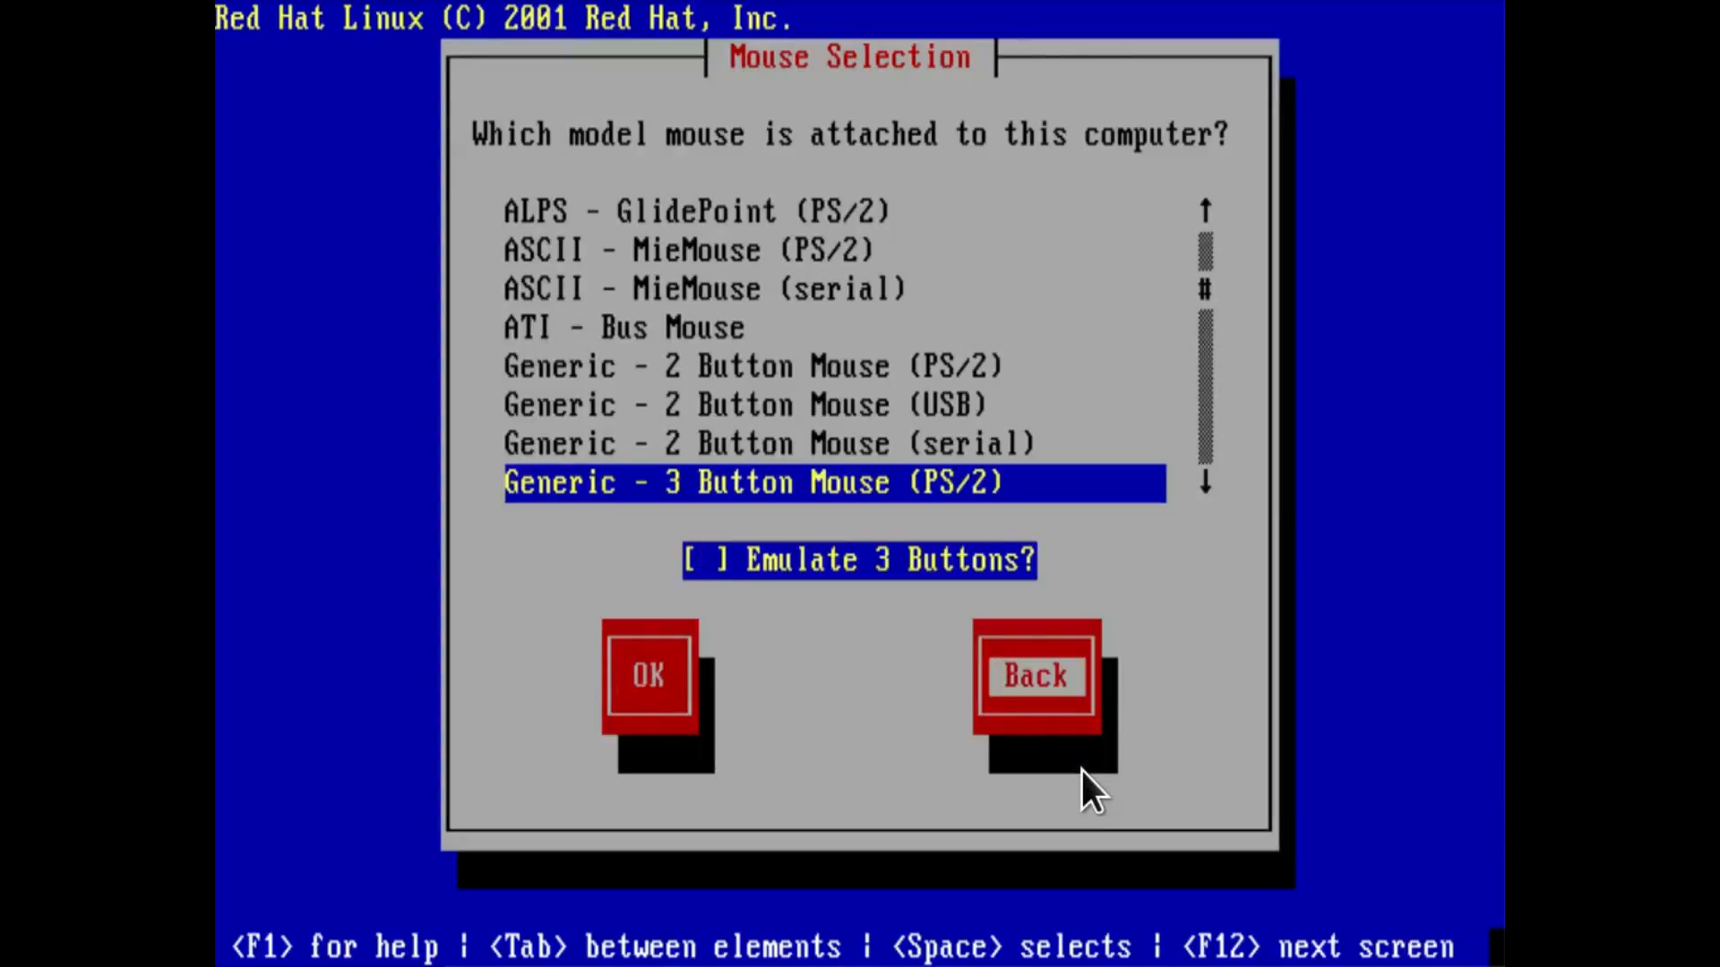
key(Up)
key(Up)
key(Up)
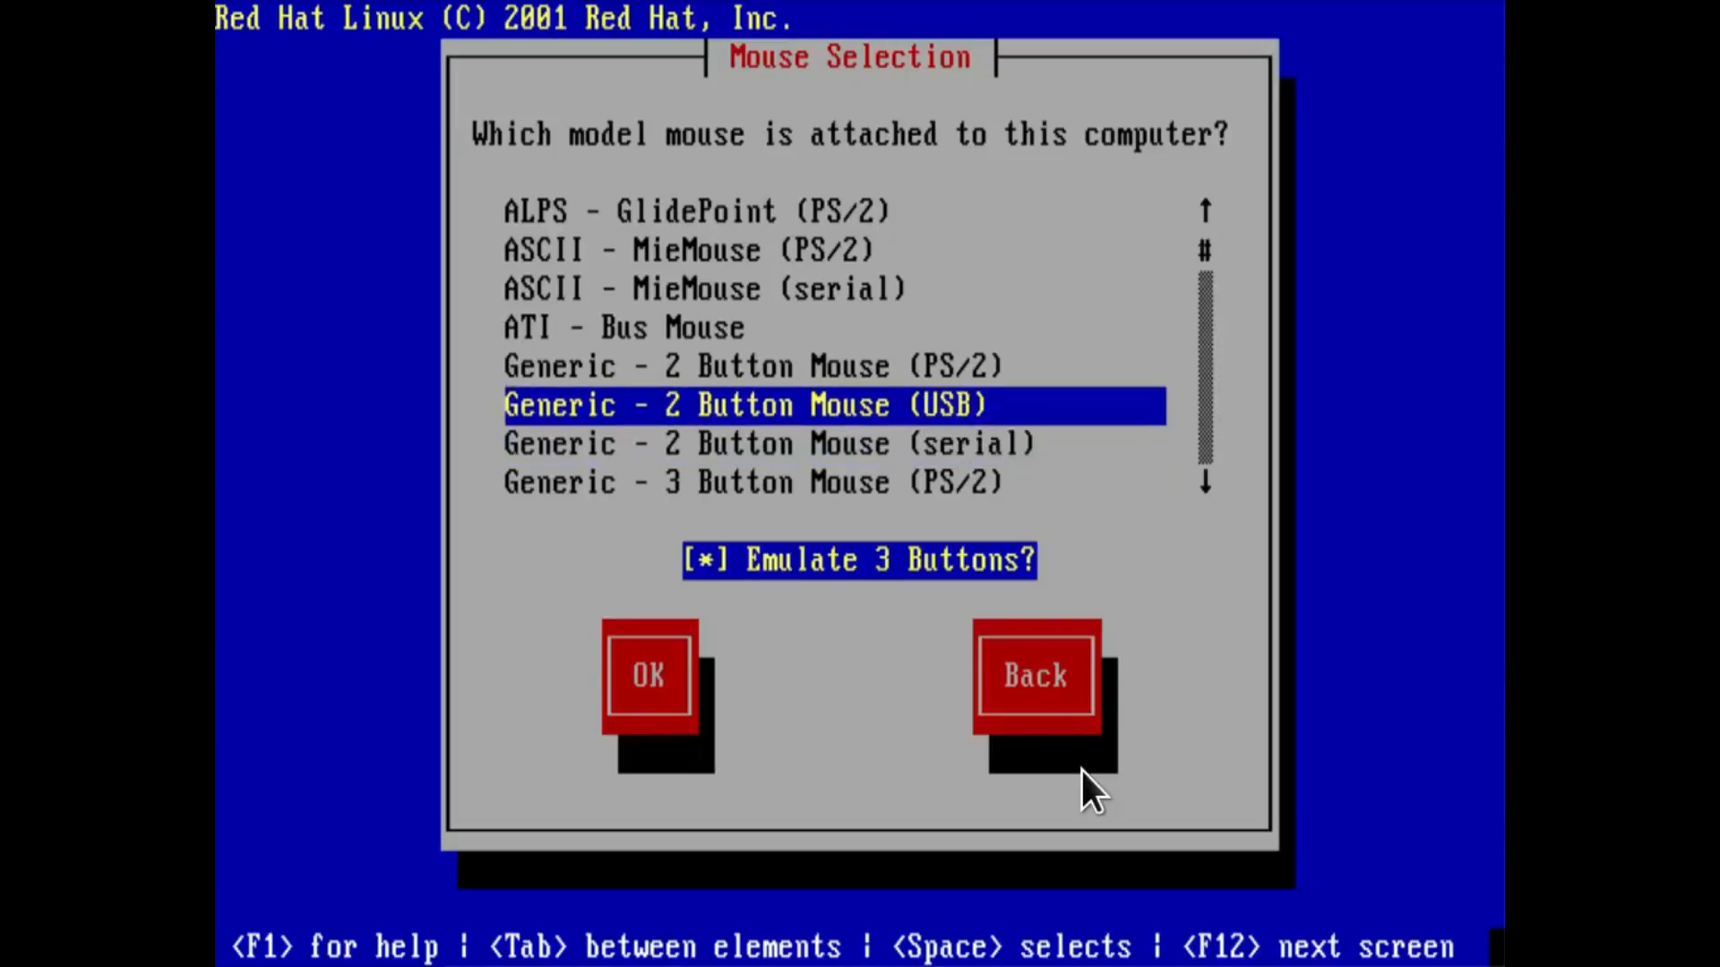
key(Tab)
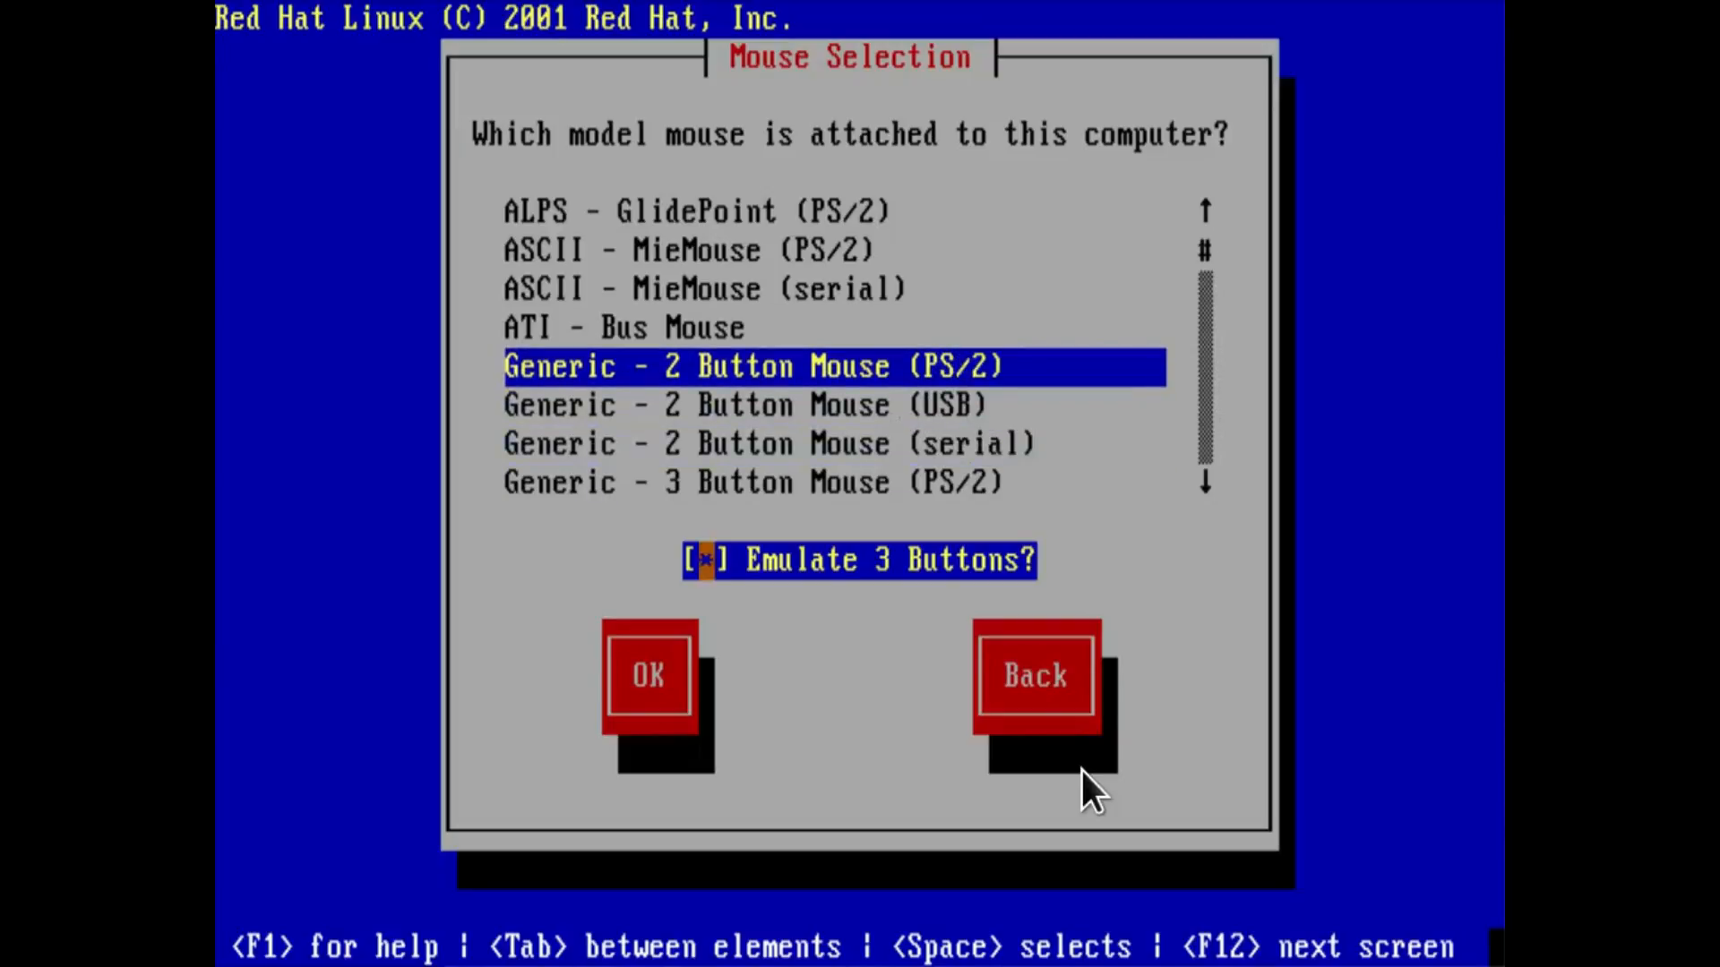
key(Tab)
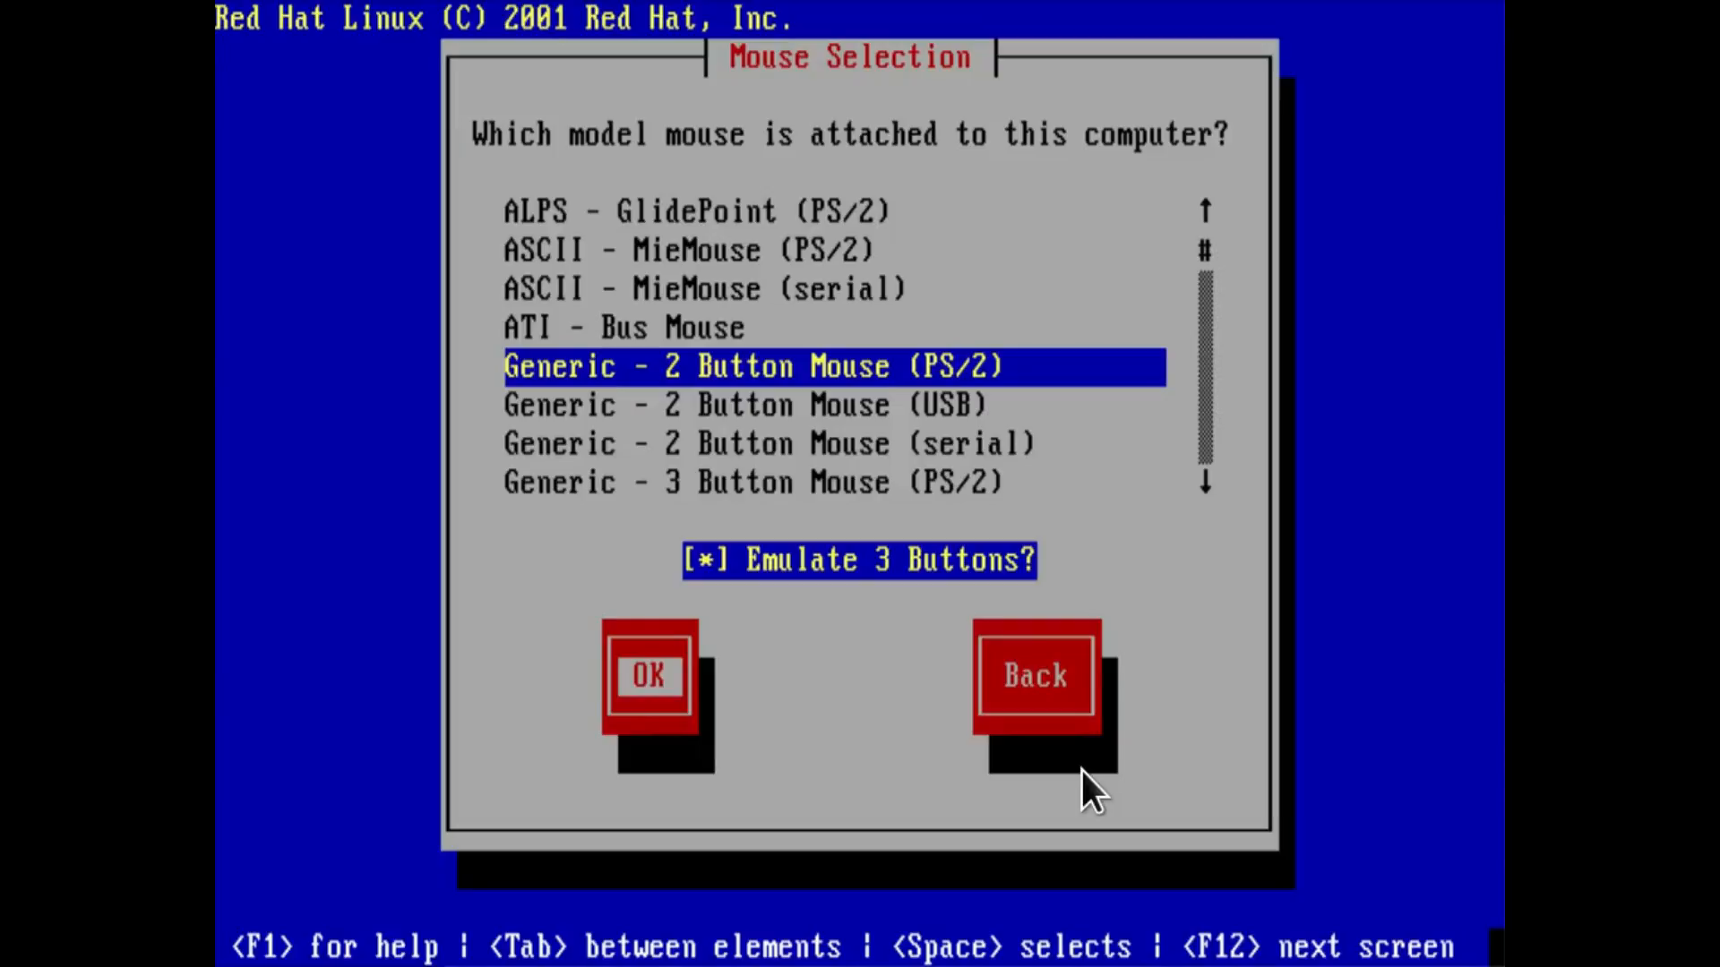
key(Return)
key(Return)
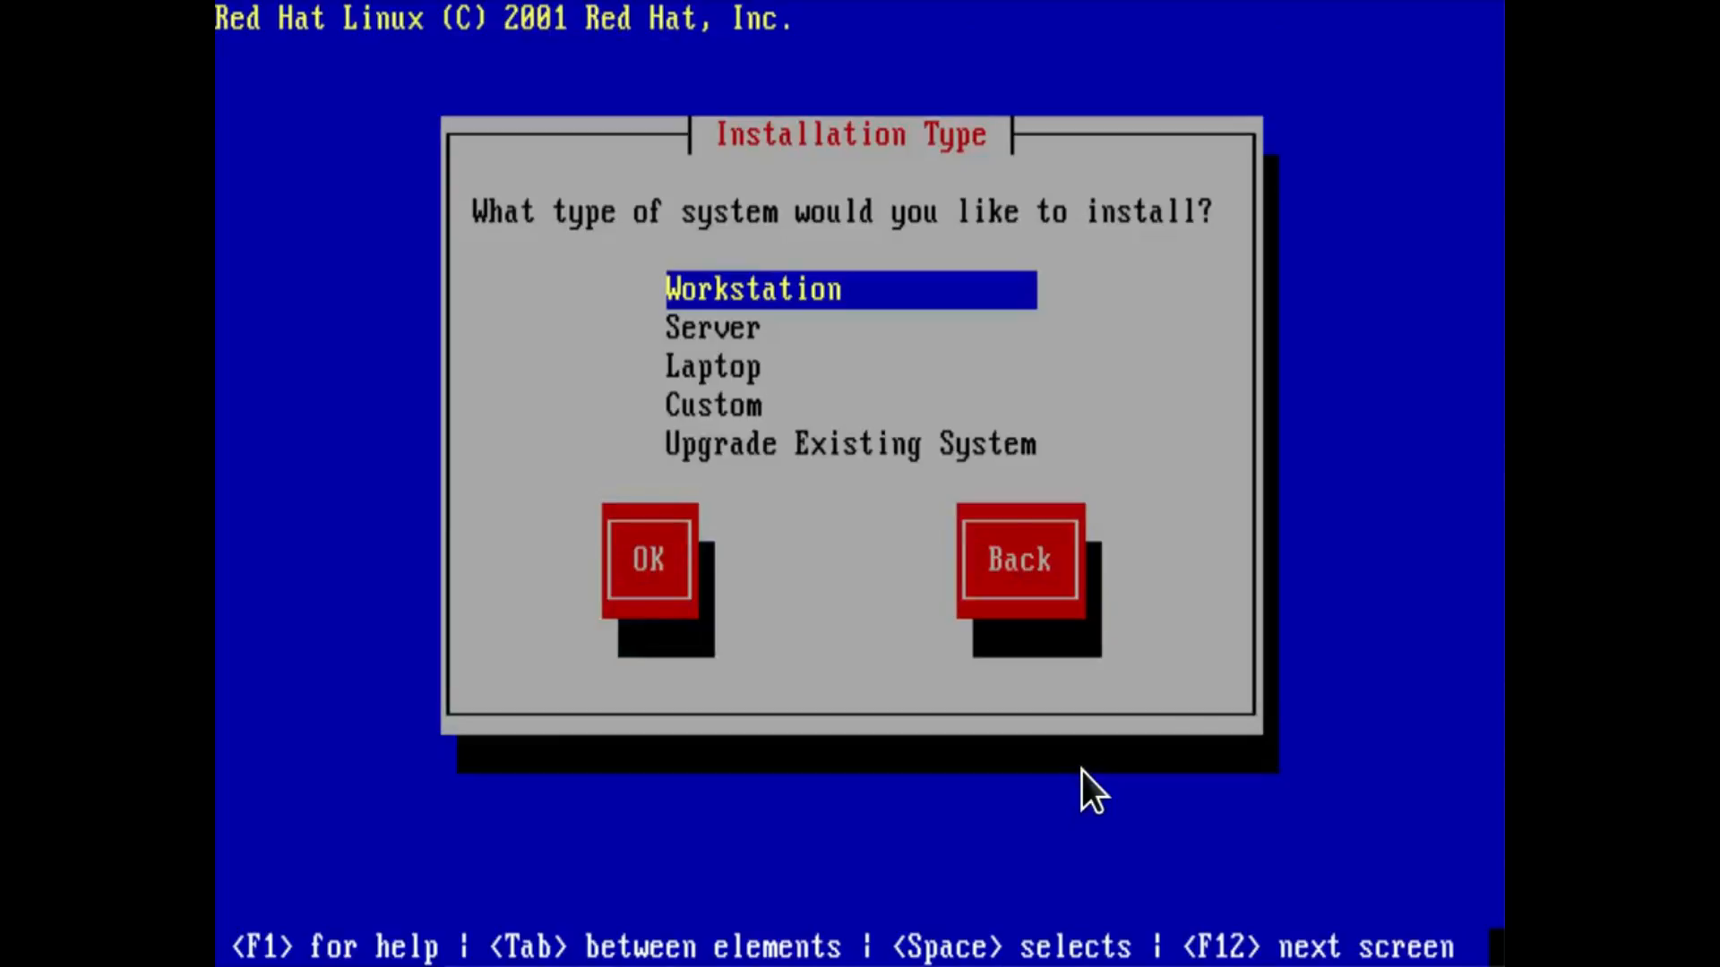
Choose the Custom installation type.
key(Down)
key(Down)
key(Down)
key(Tab)
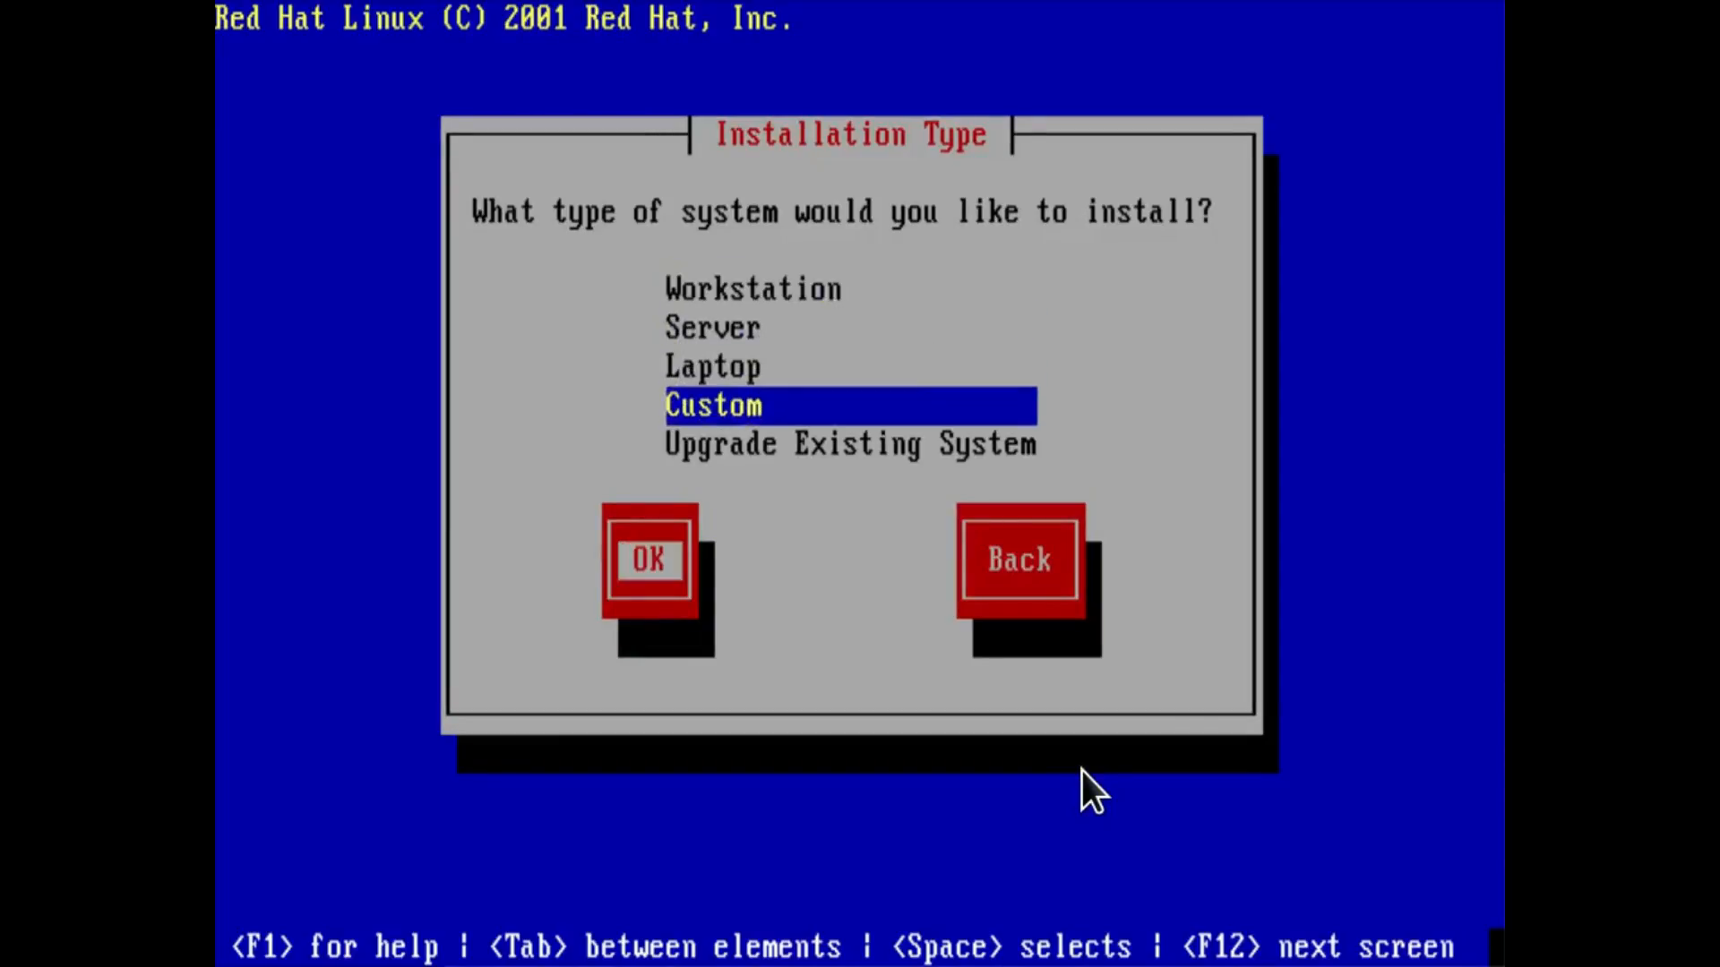
key(Return)
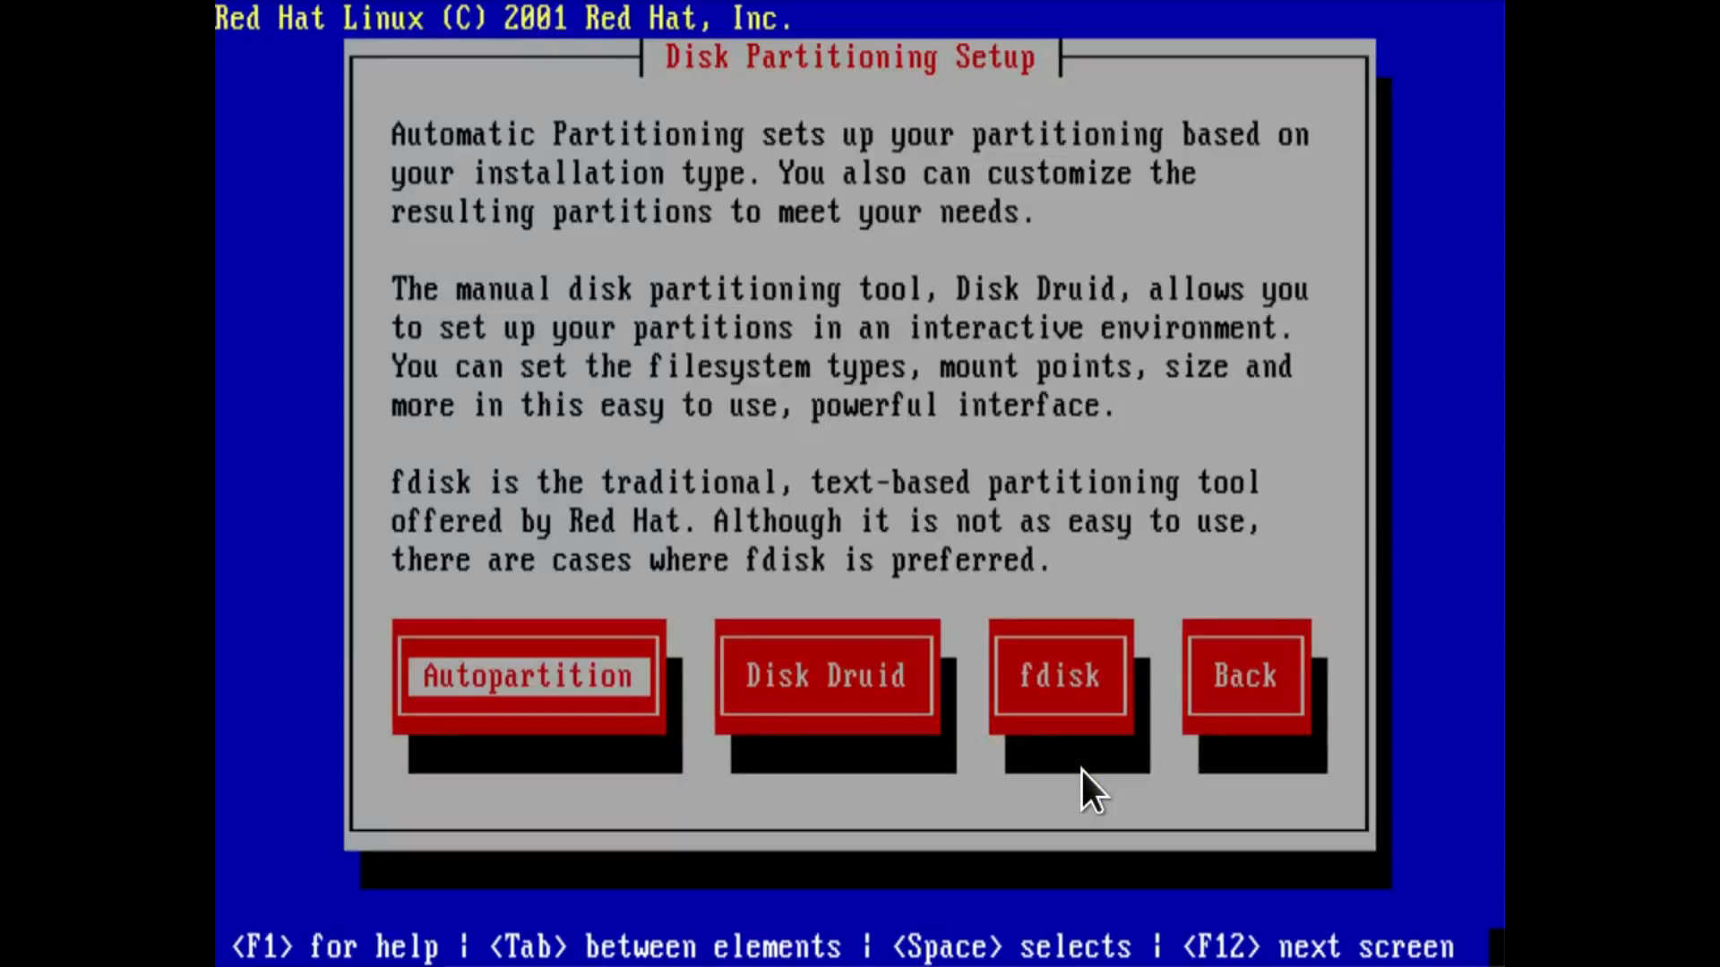
Choose automatic partitioning, initialize the hda drive and select removal of all partitions on this system.
key(Return)
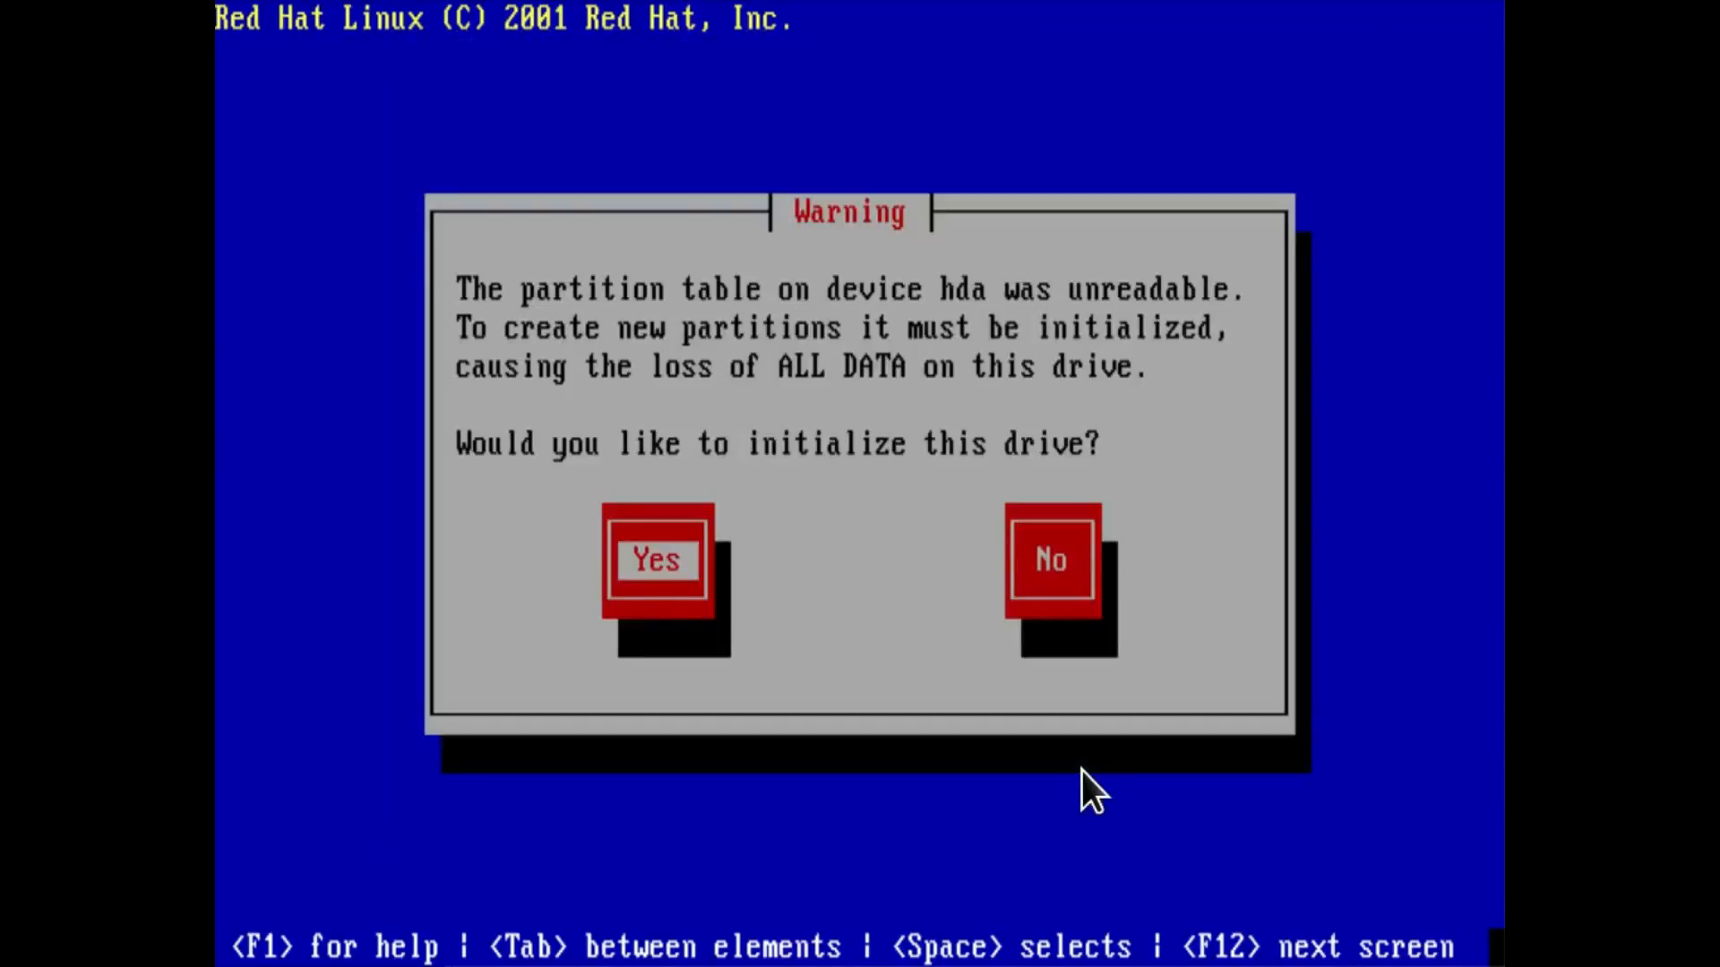
key(Return)
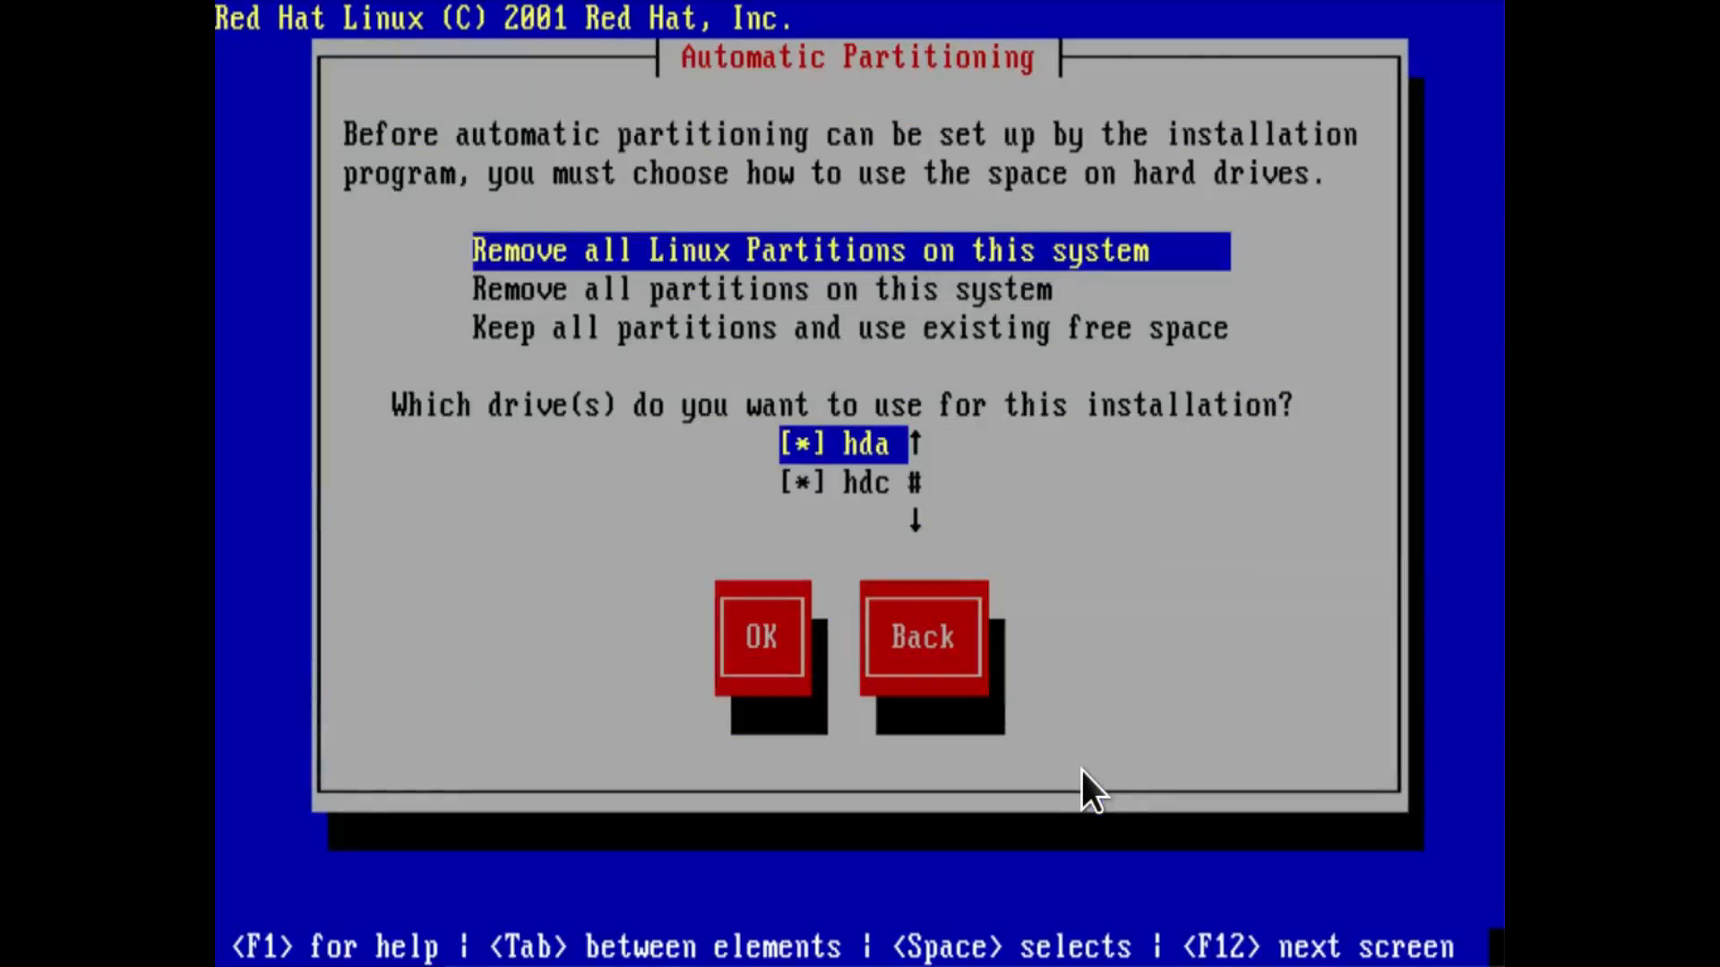
key(Tab)
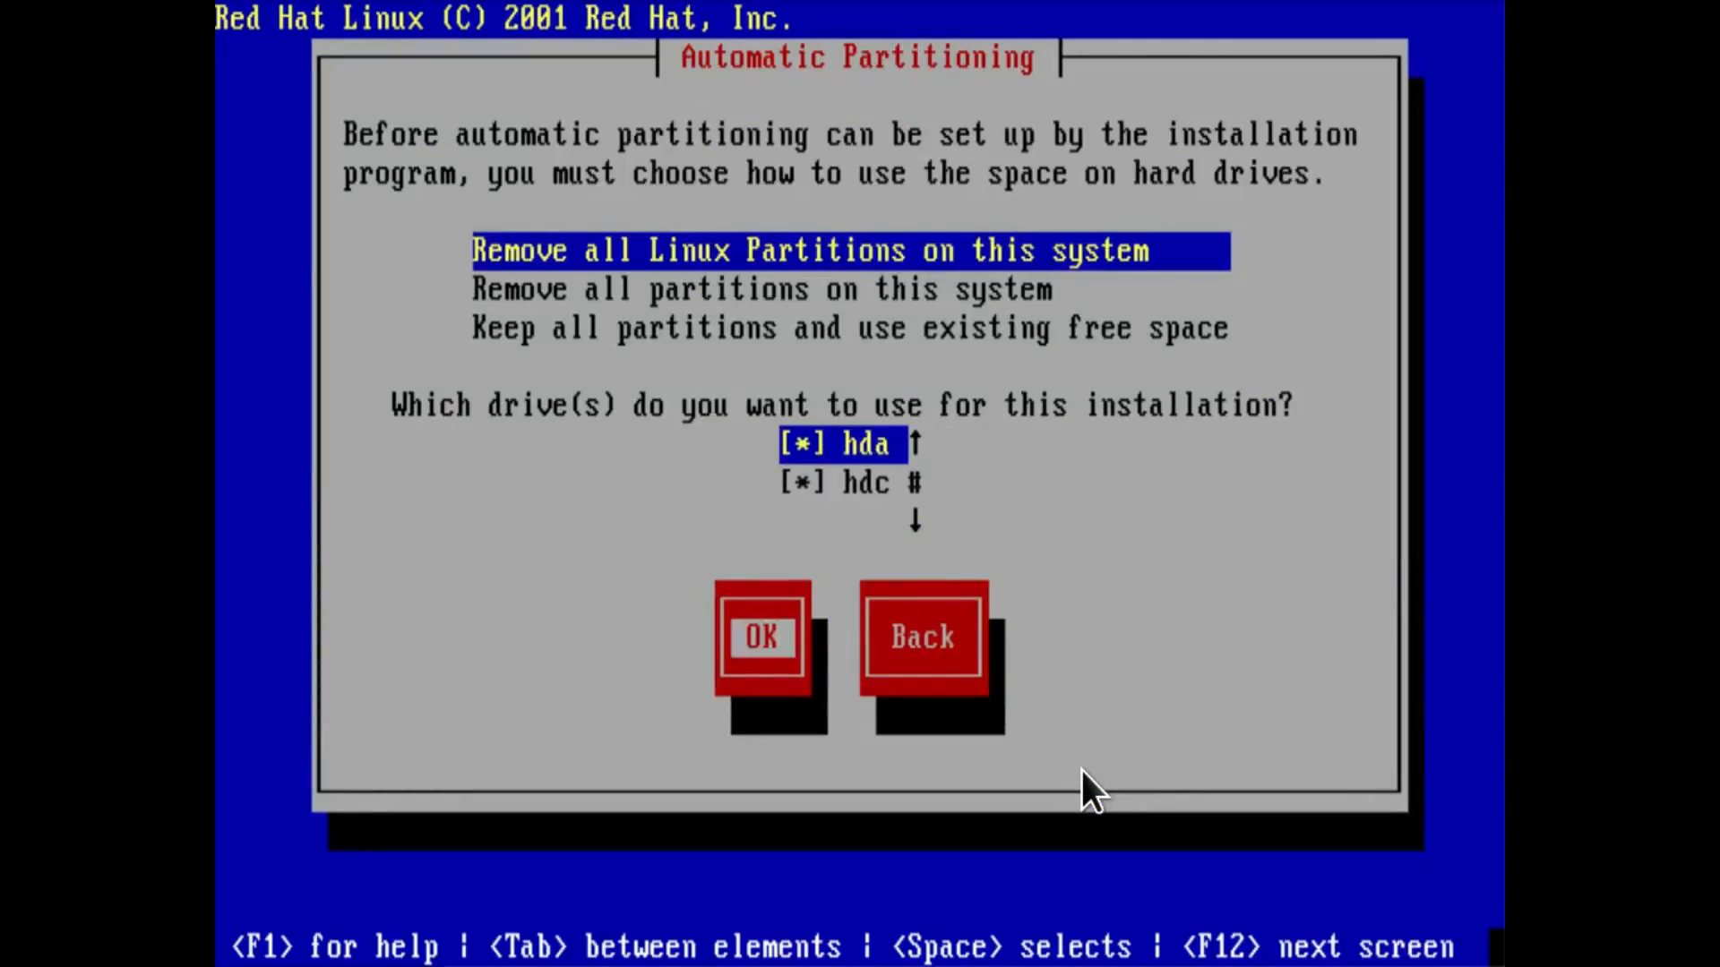
key(Tab)
key(Tab)
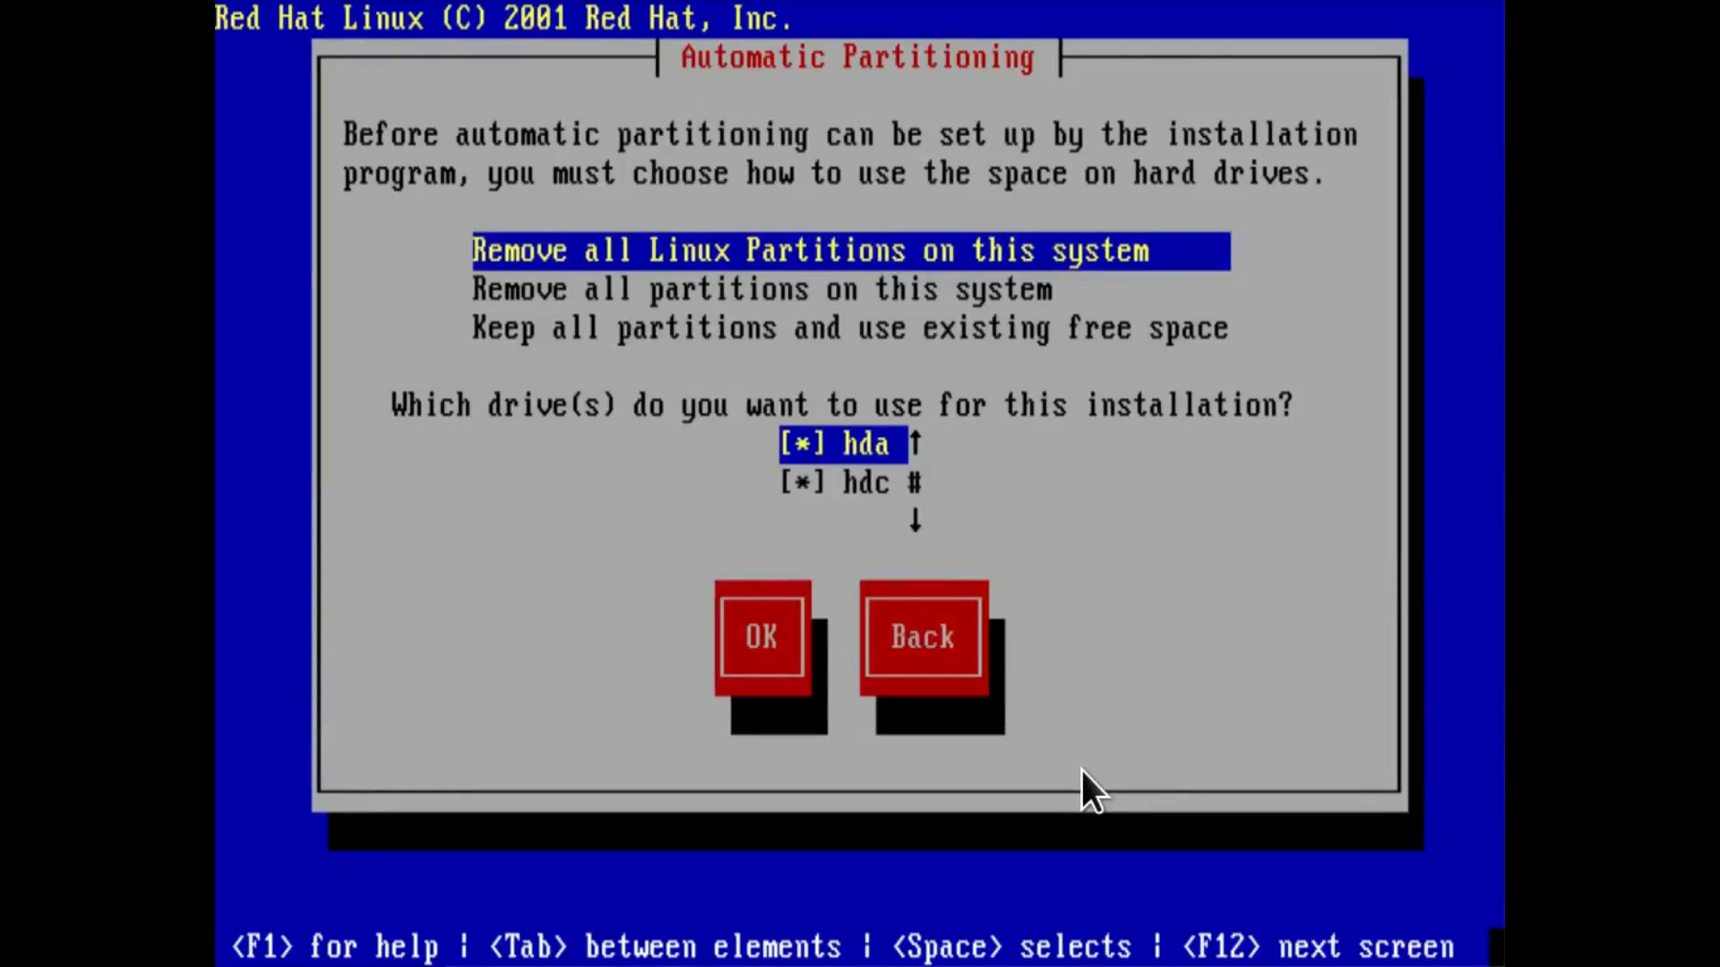
key(Down)
Exclude the hdc drive from the installation and confirm removing all partitions on /dev/hda.
key(Tab)
key(shift+Tab)
key(Down)
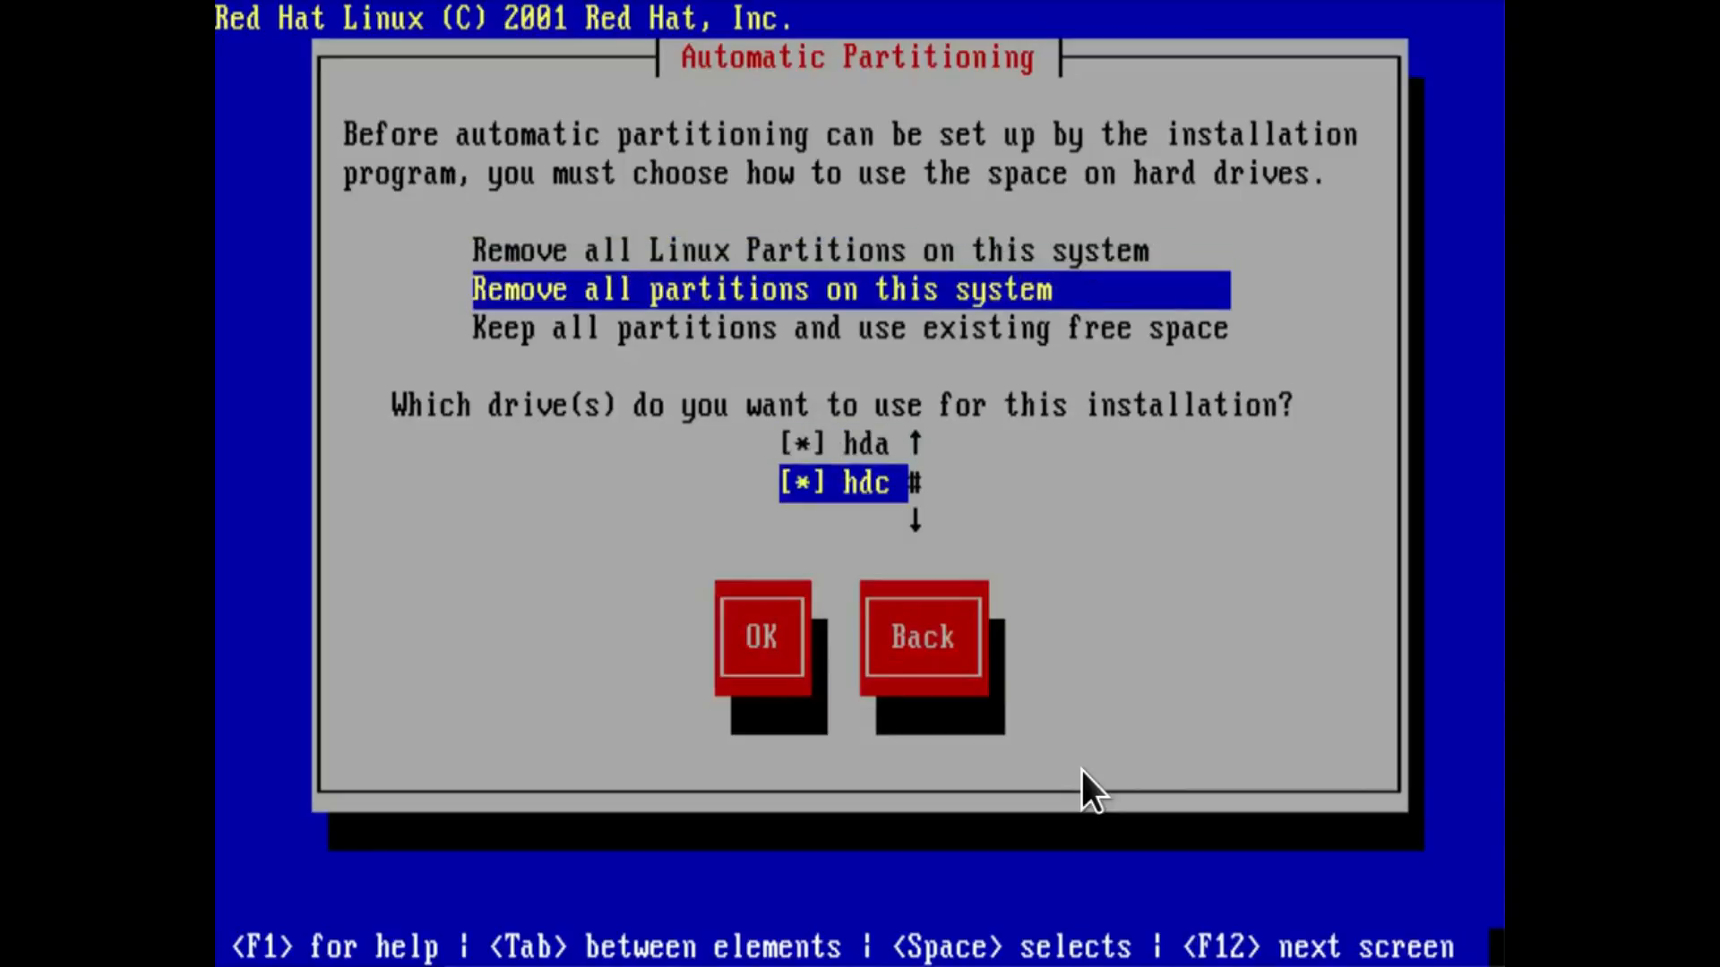
key(space)
key(Tab)
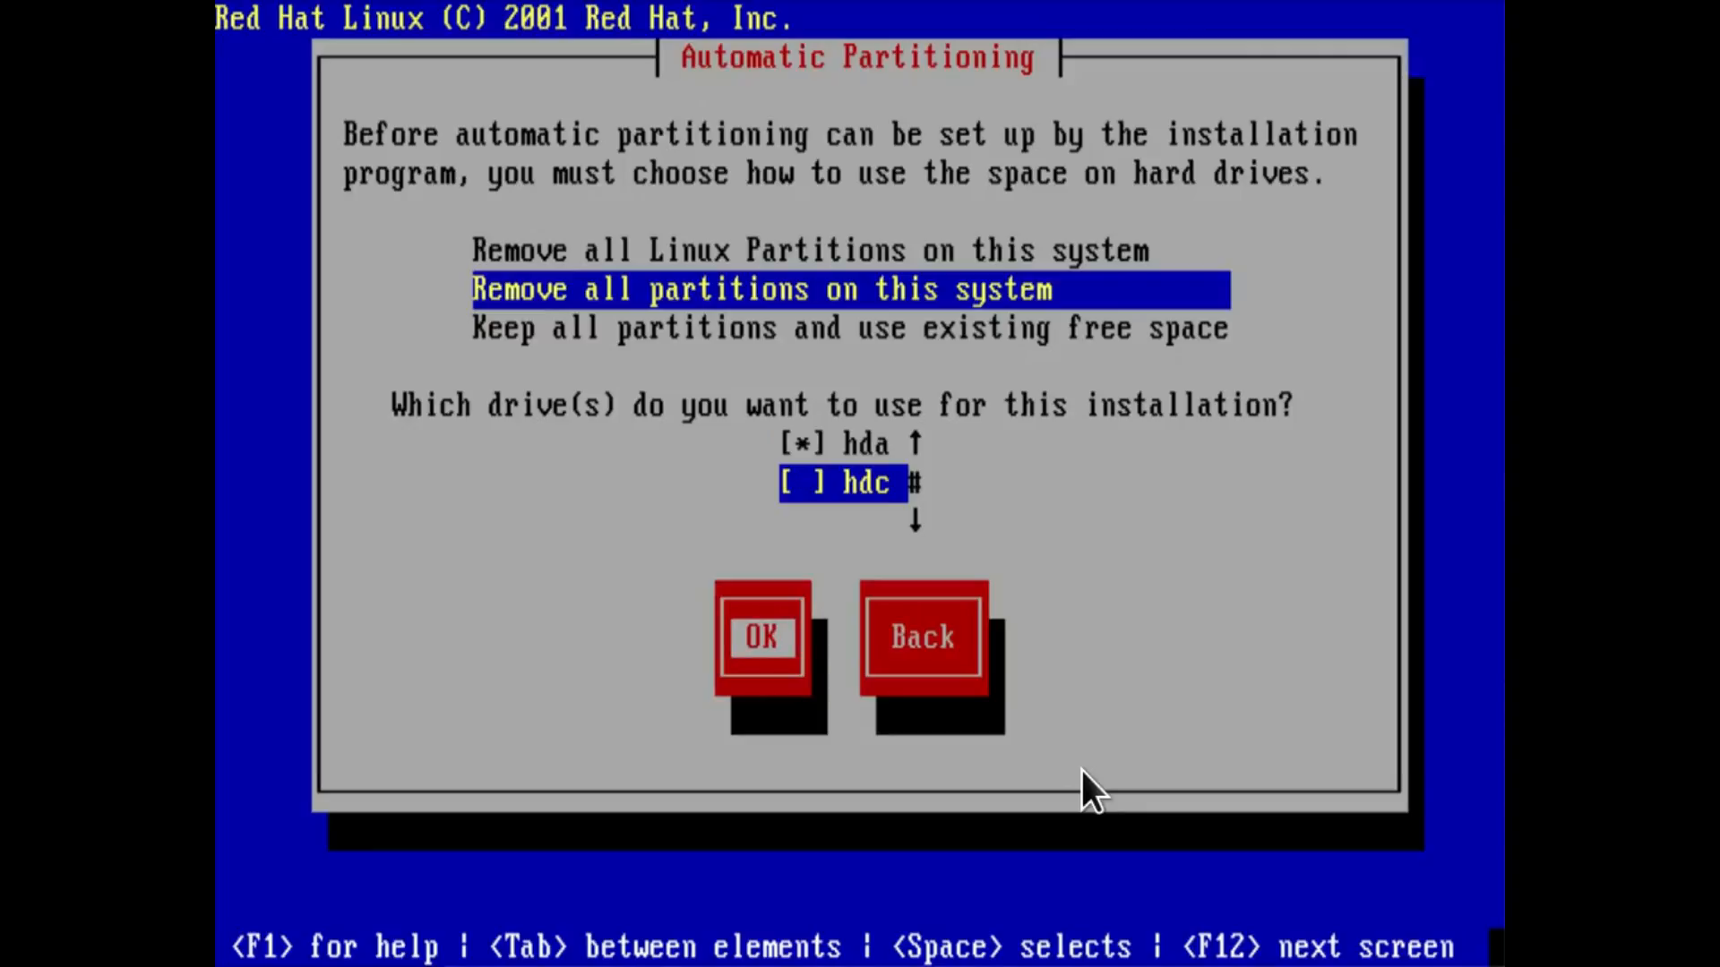
key(Return)
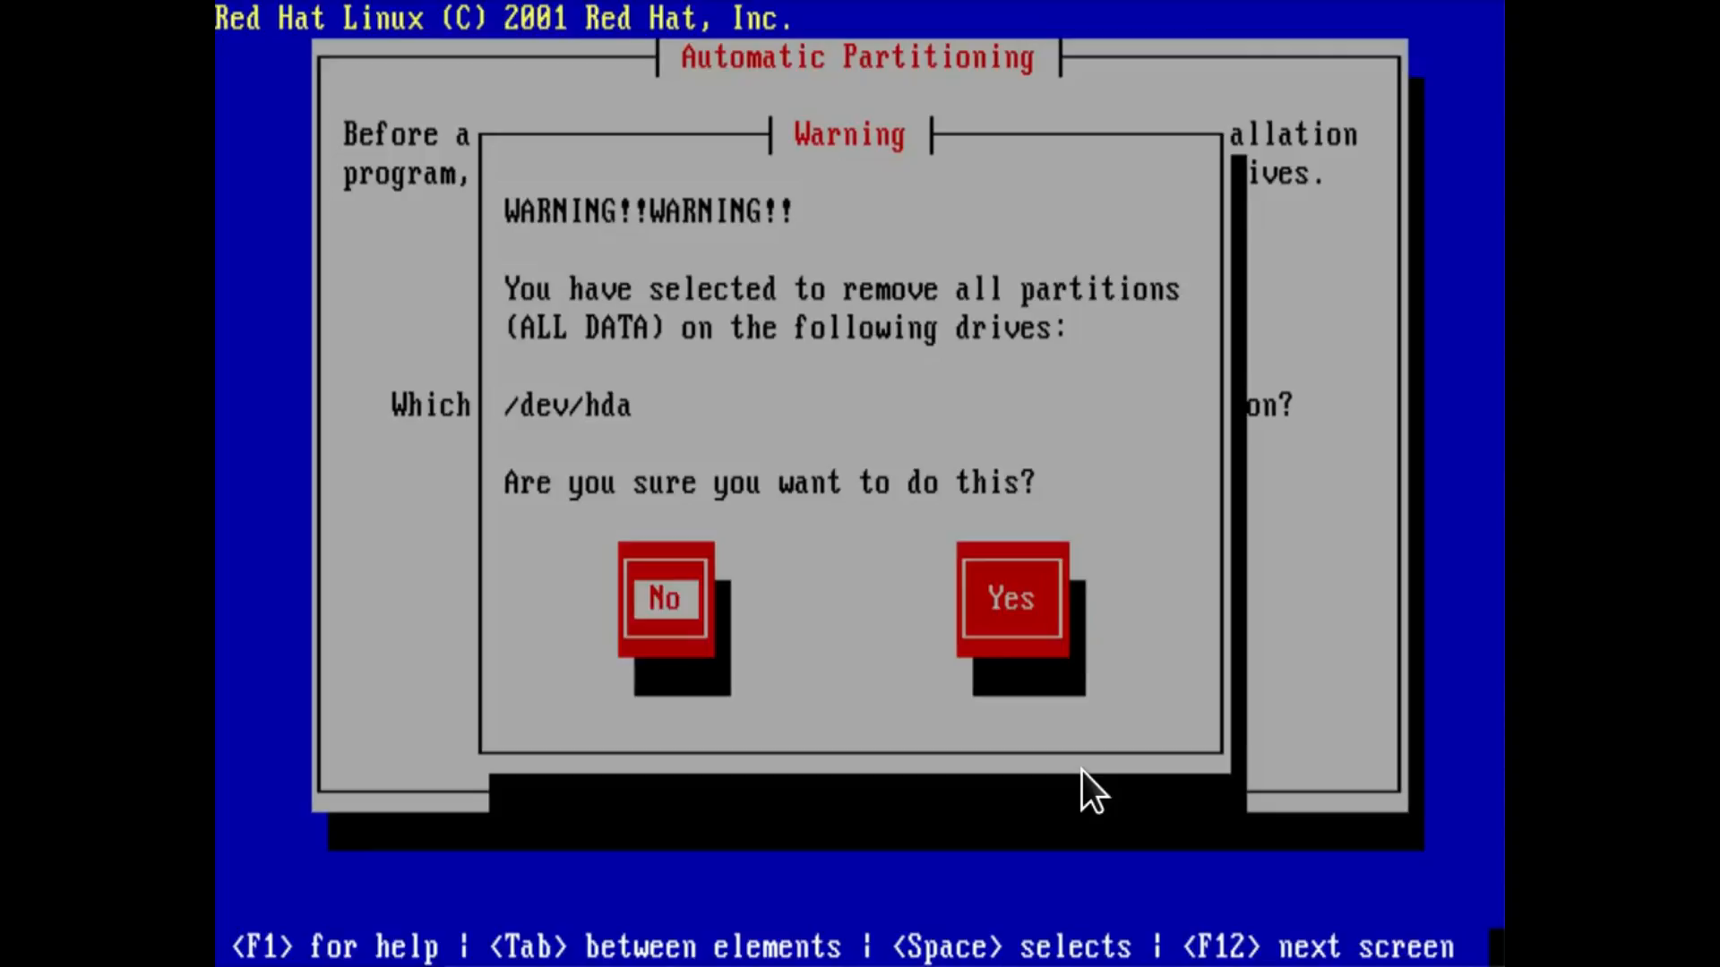
key(Tab)
key(Return)
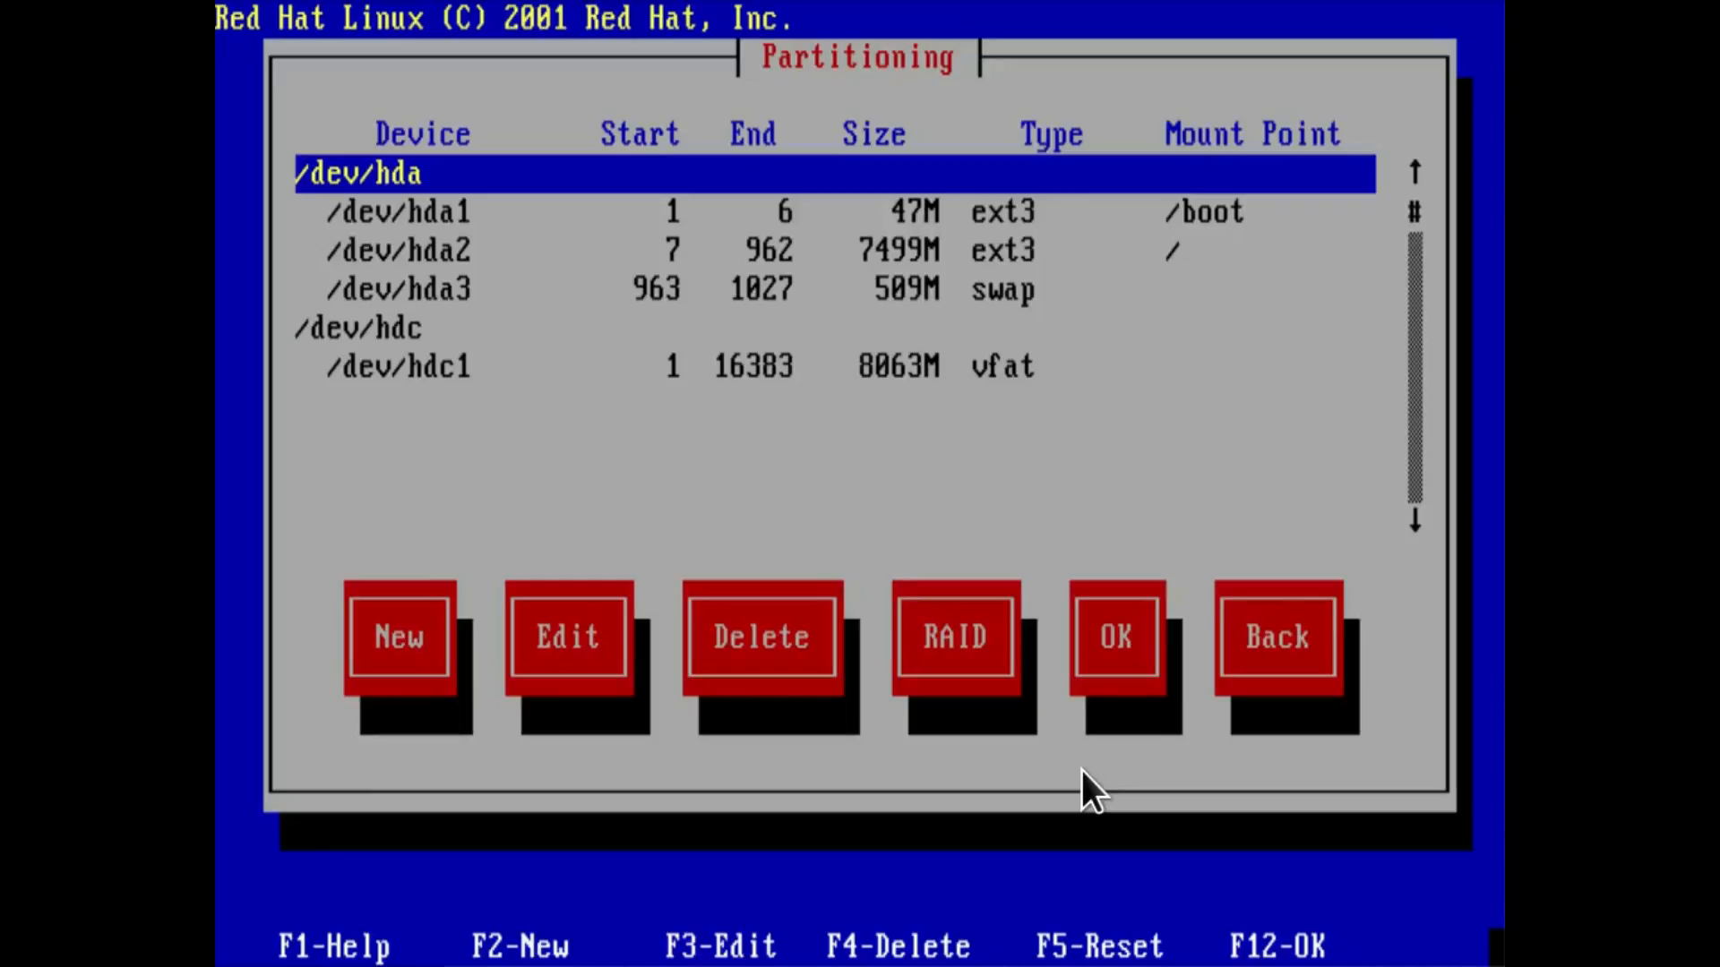
Set the mount point of the vfat partition /dev/hdc1 to /mnt/disk2 and accept the partition layout.
key(Down)
key(Down)
key(Down)
key(Down)
key(Down)
key(Tab)
key(Tab)
key(Return)
text(/mnt/disk2)
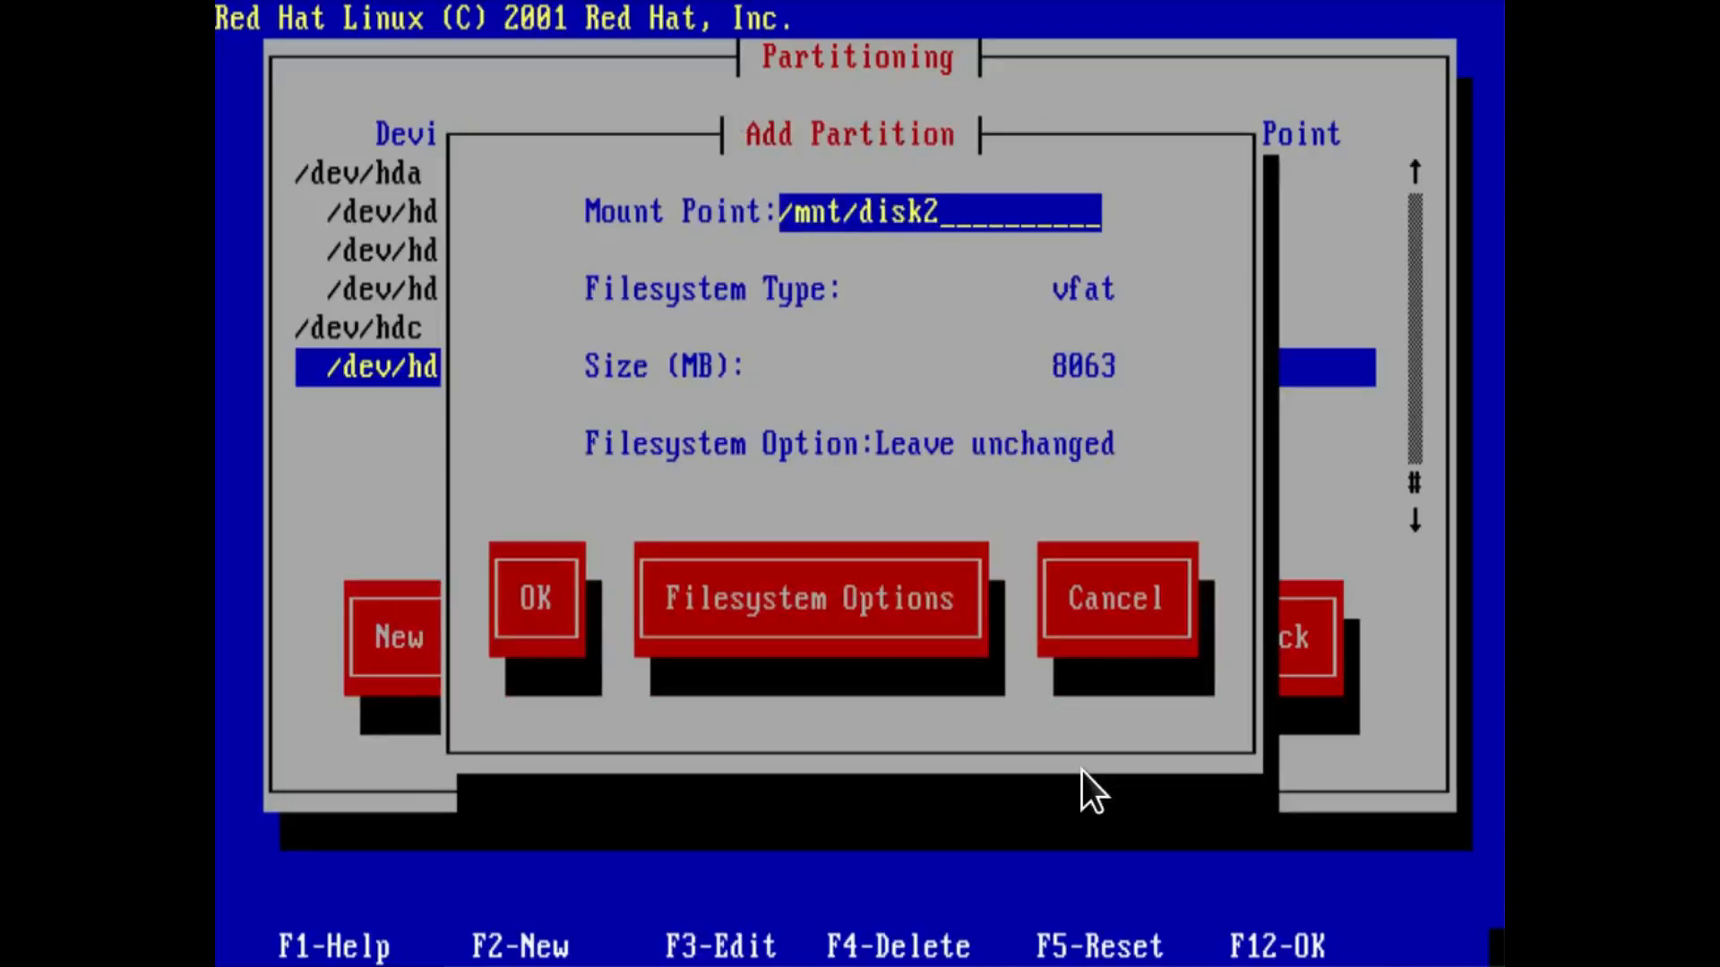
key(Tab)
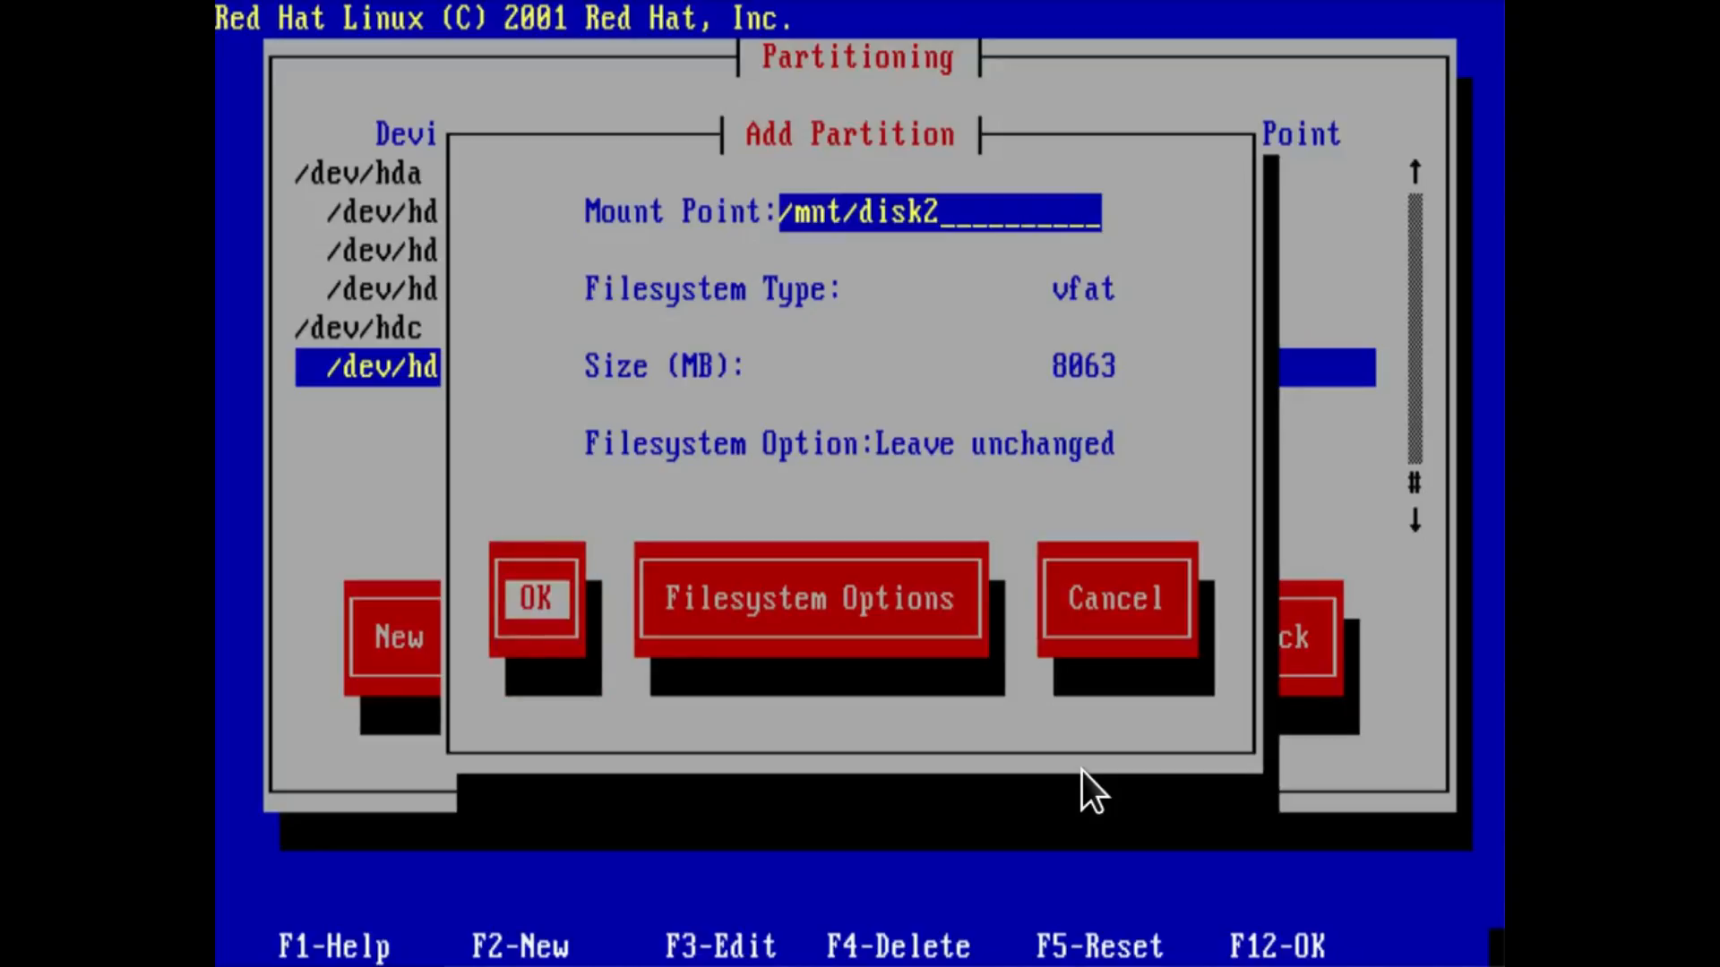
key(Return)
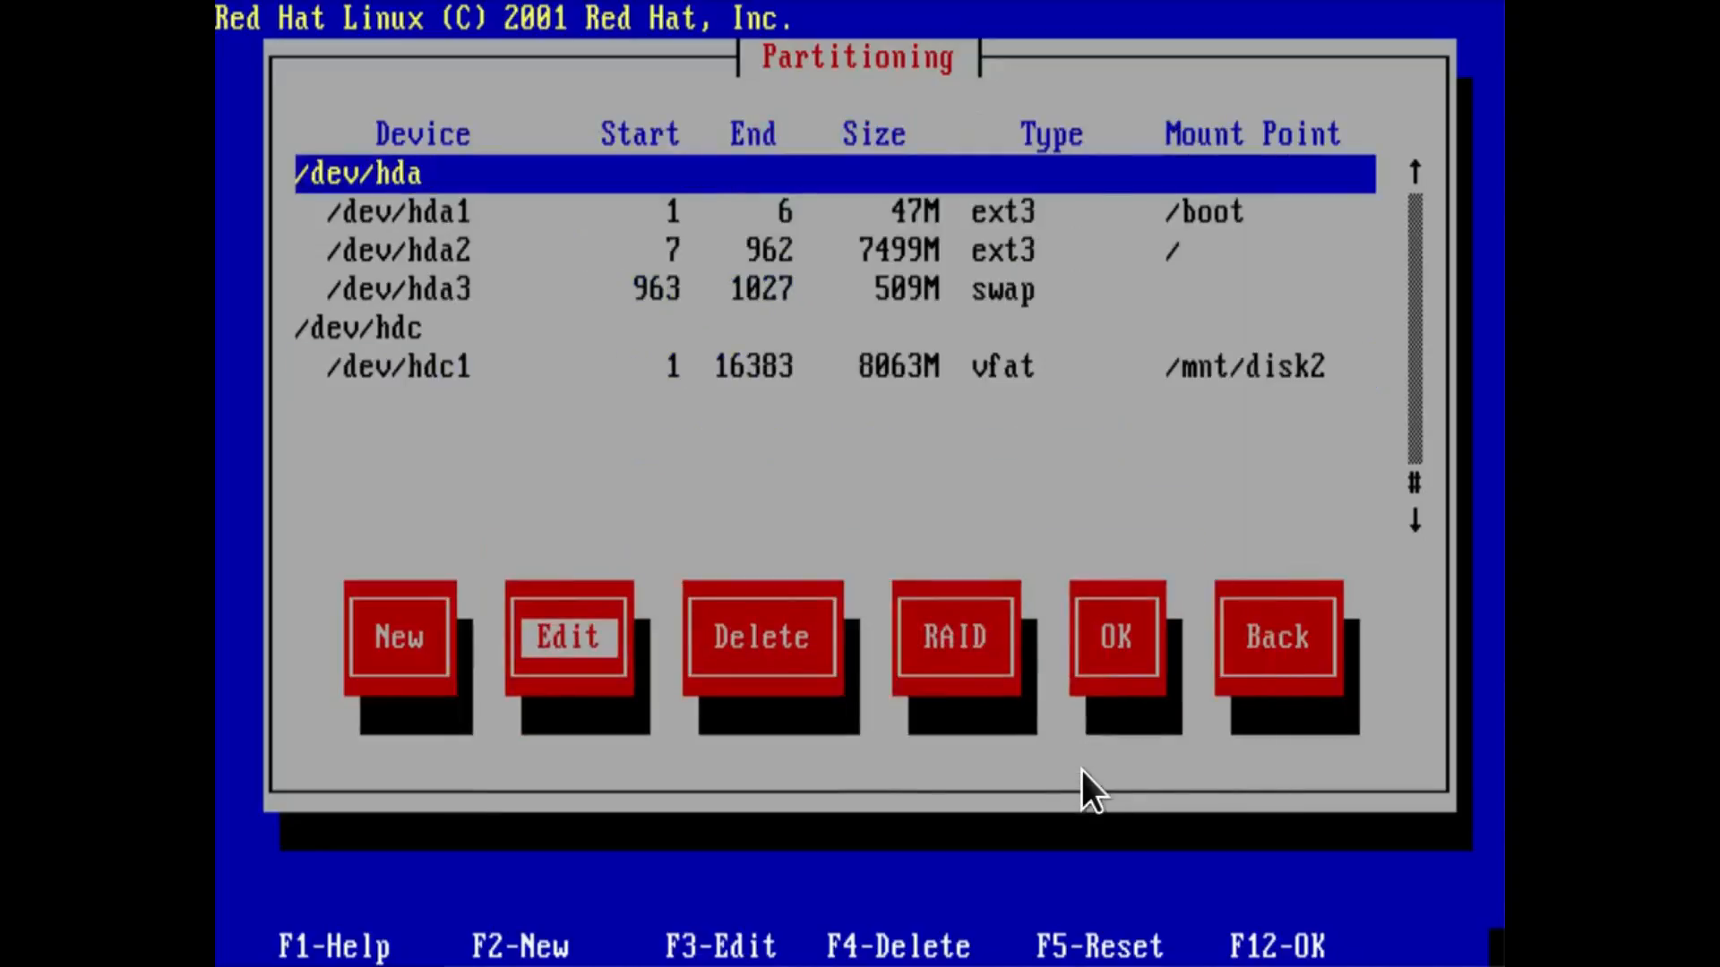
key(Tab)
key(Tab)
key(Tab)
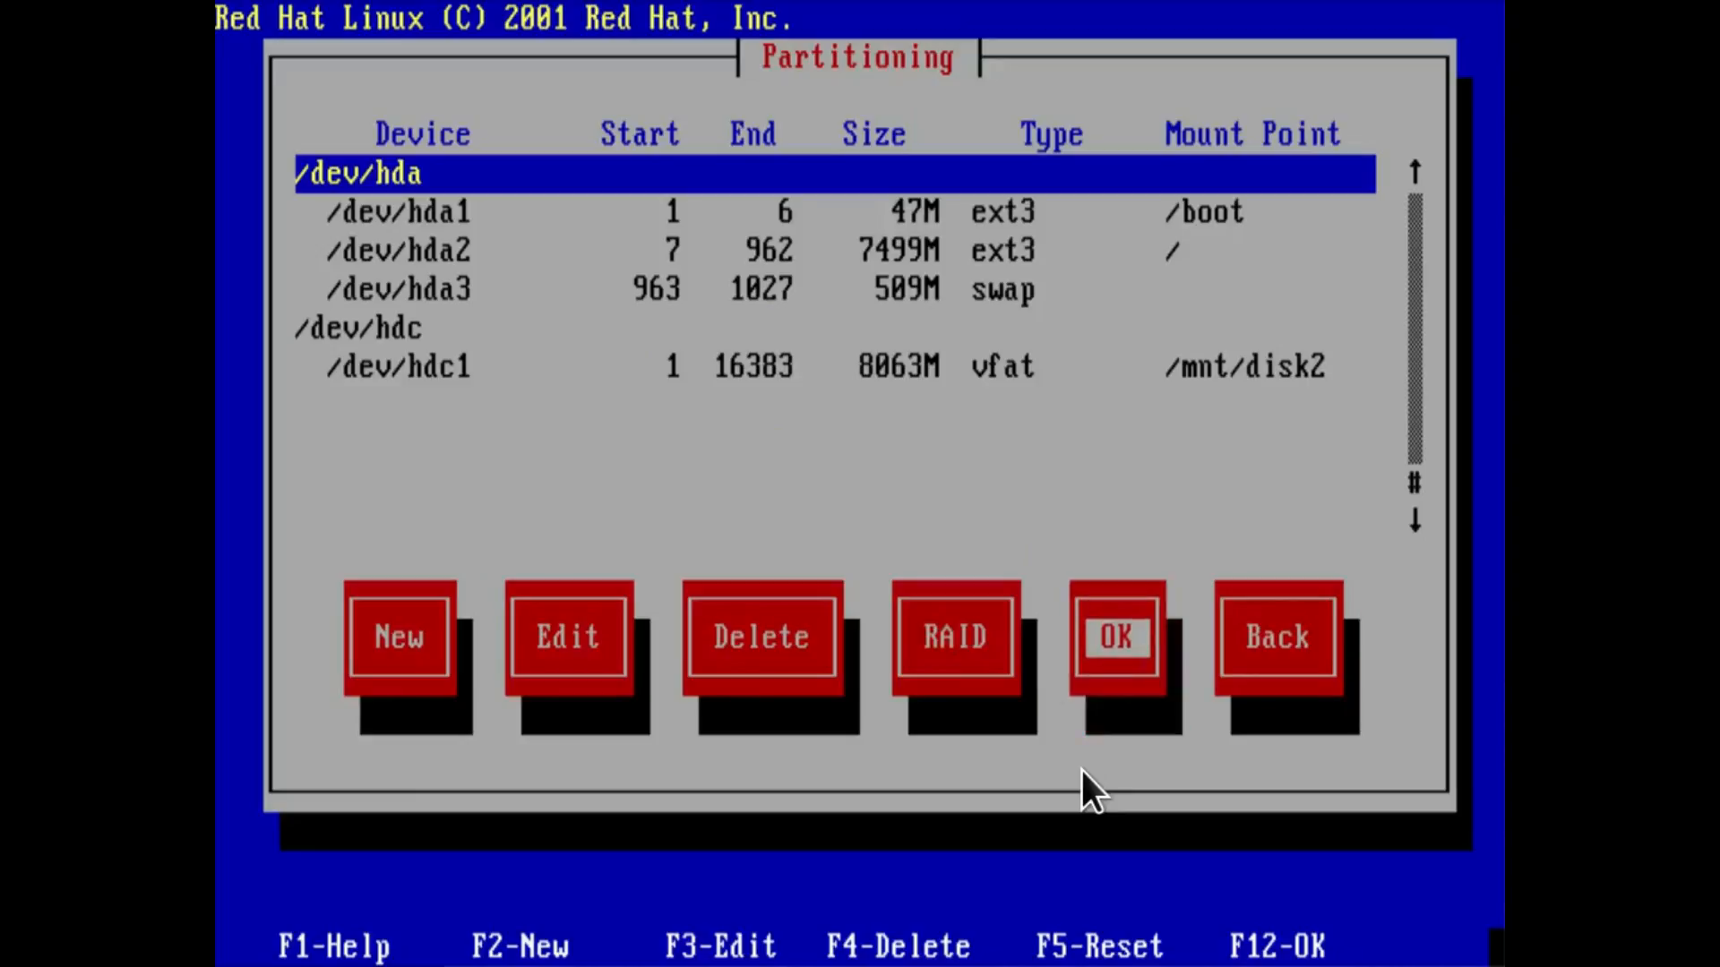
key(Return)
Use the GRUB boot loader and install it in the Master Boot Record of /dev/hda.
key(Tab)
key(Tab)
key(Tab)
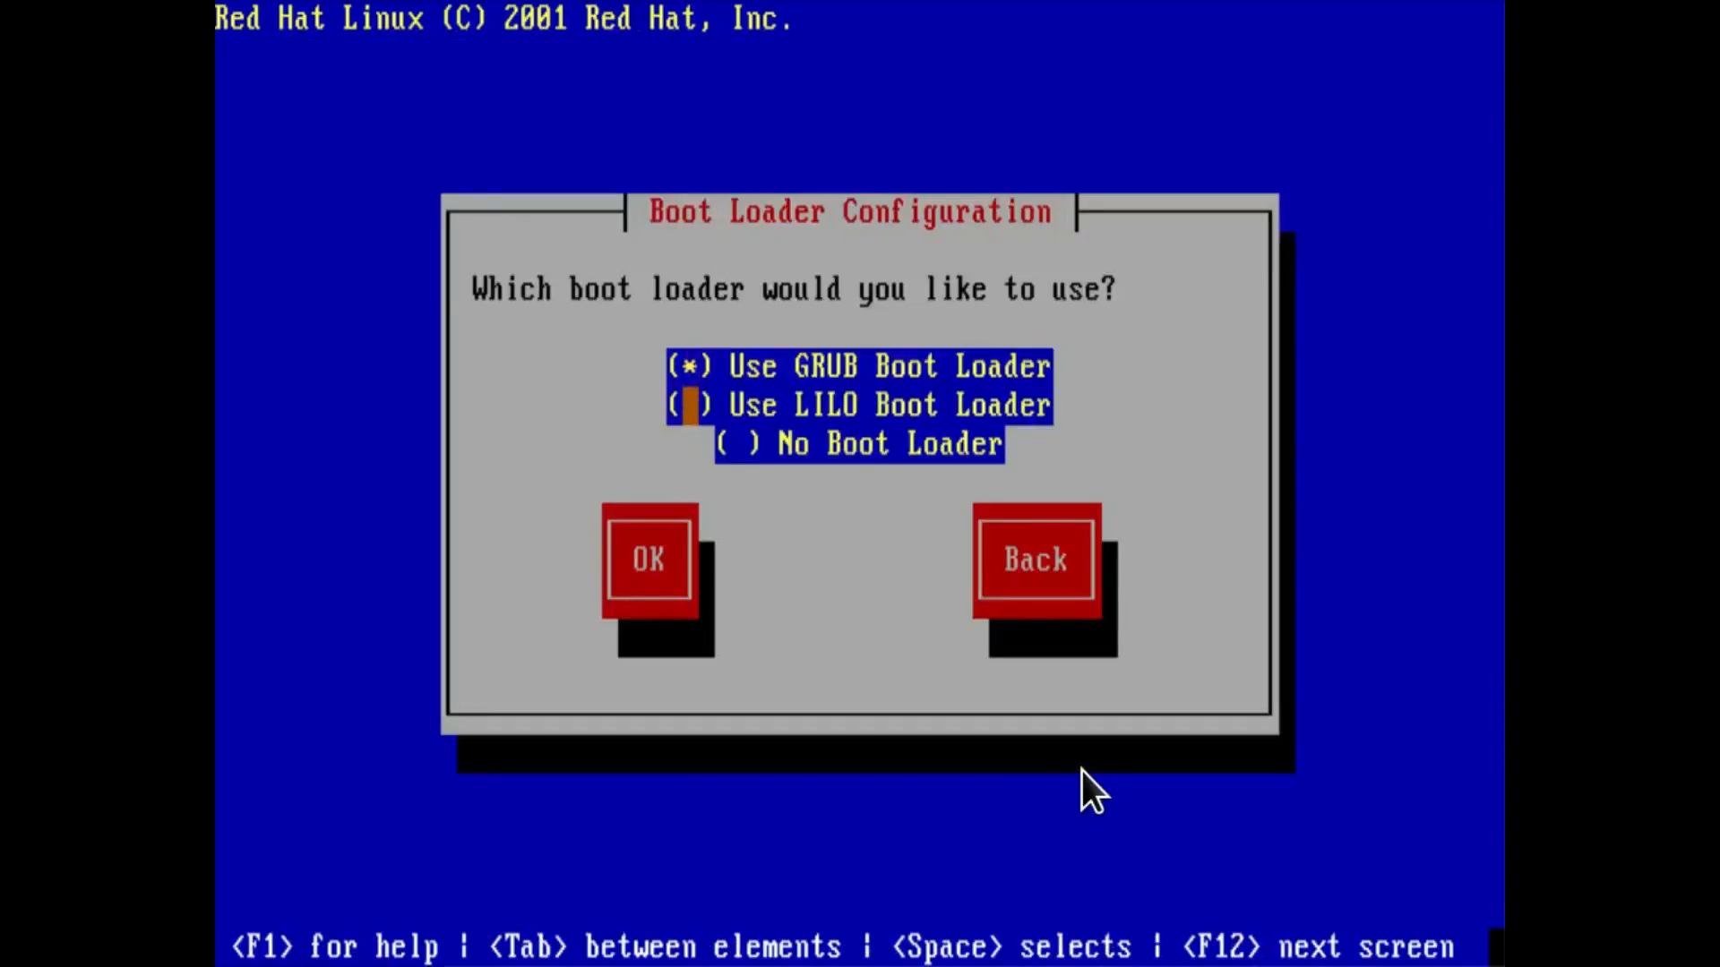
key(Return)
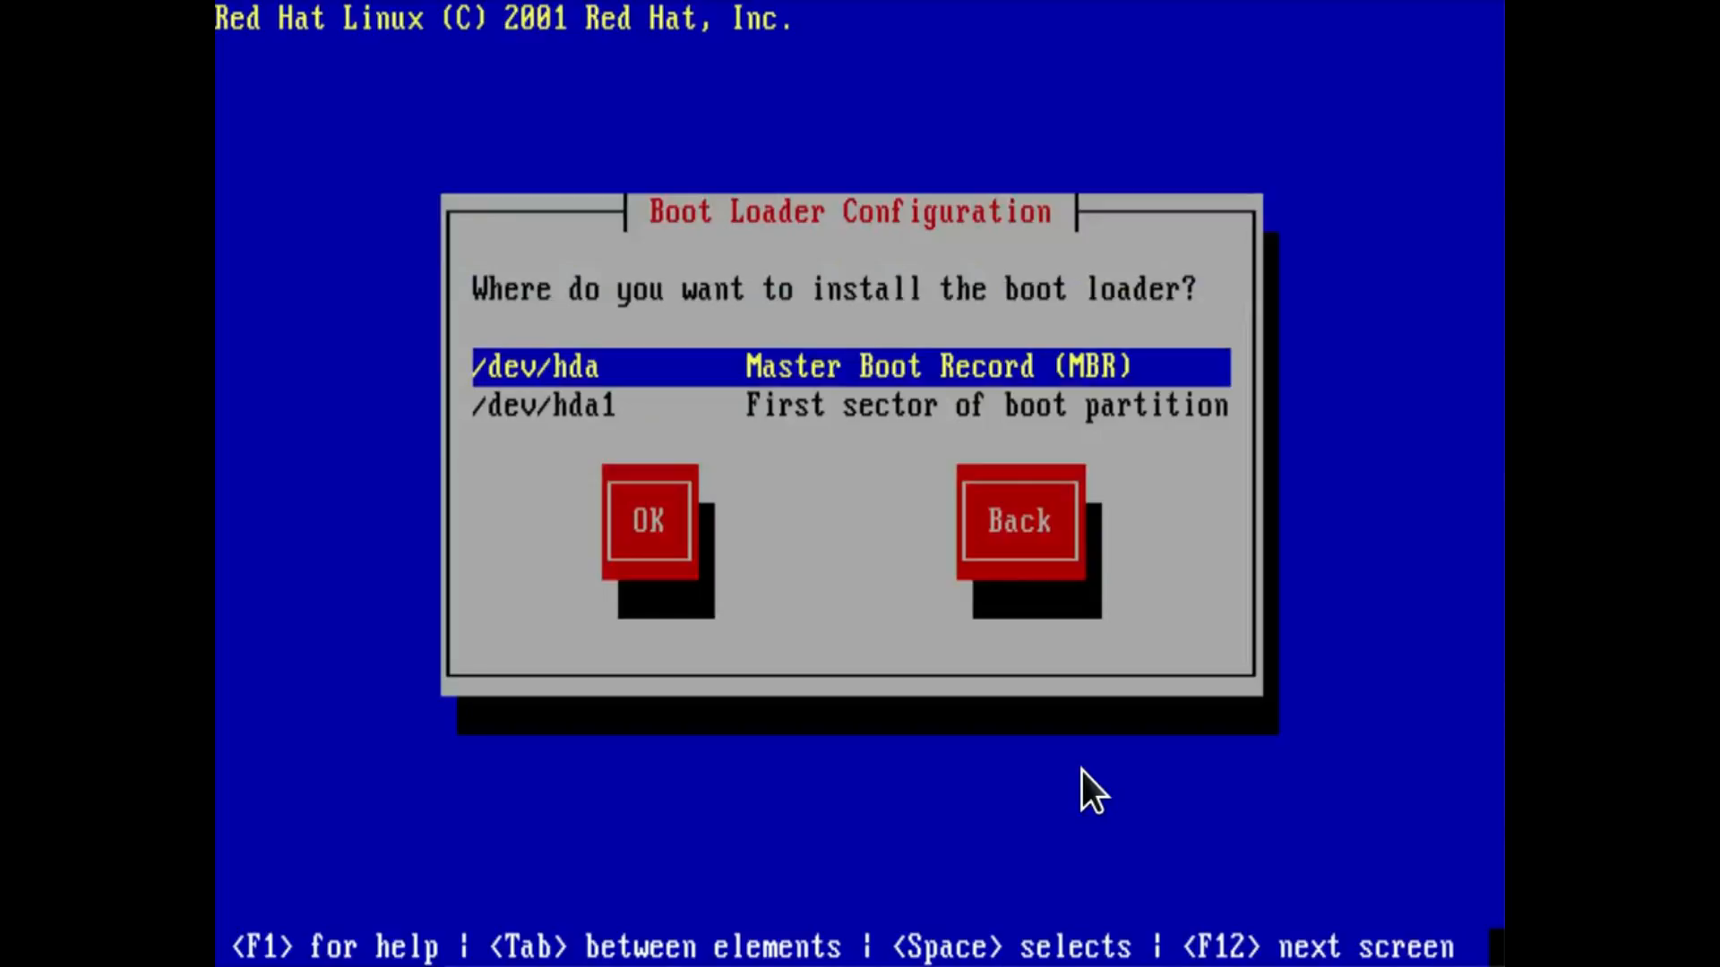
key(Tab)
key(Return)
Accept the remaining boot loader defaults, keeping the Red Hat Linux boot label for /dev/hda2 and no GRUB password.
key(Tab)
key(Tab)
key(Return)
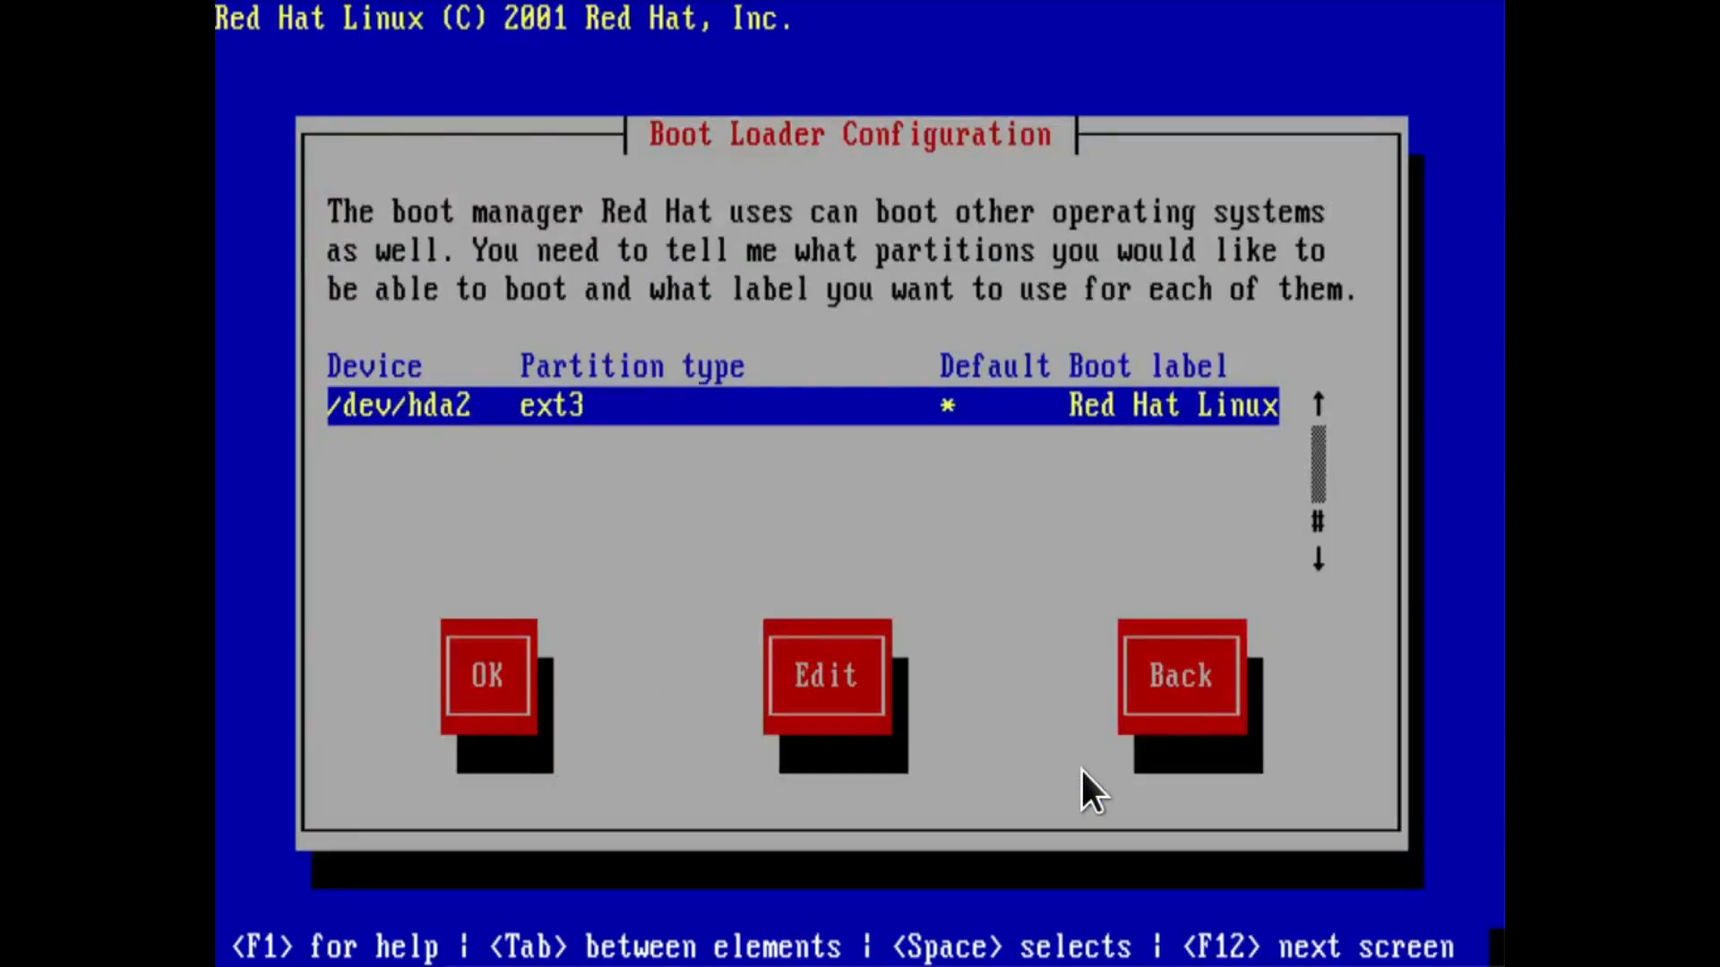
key(Tab)
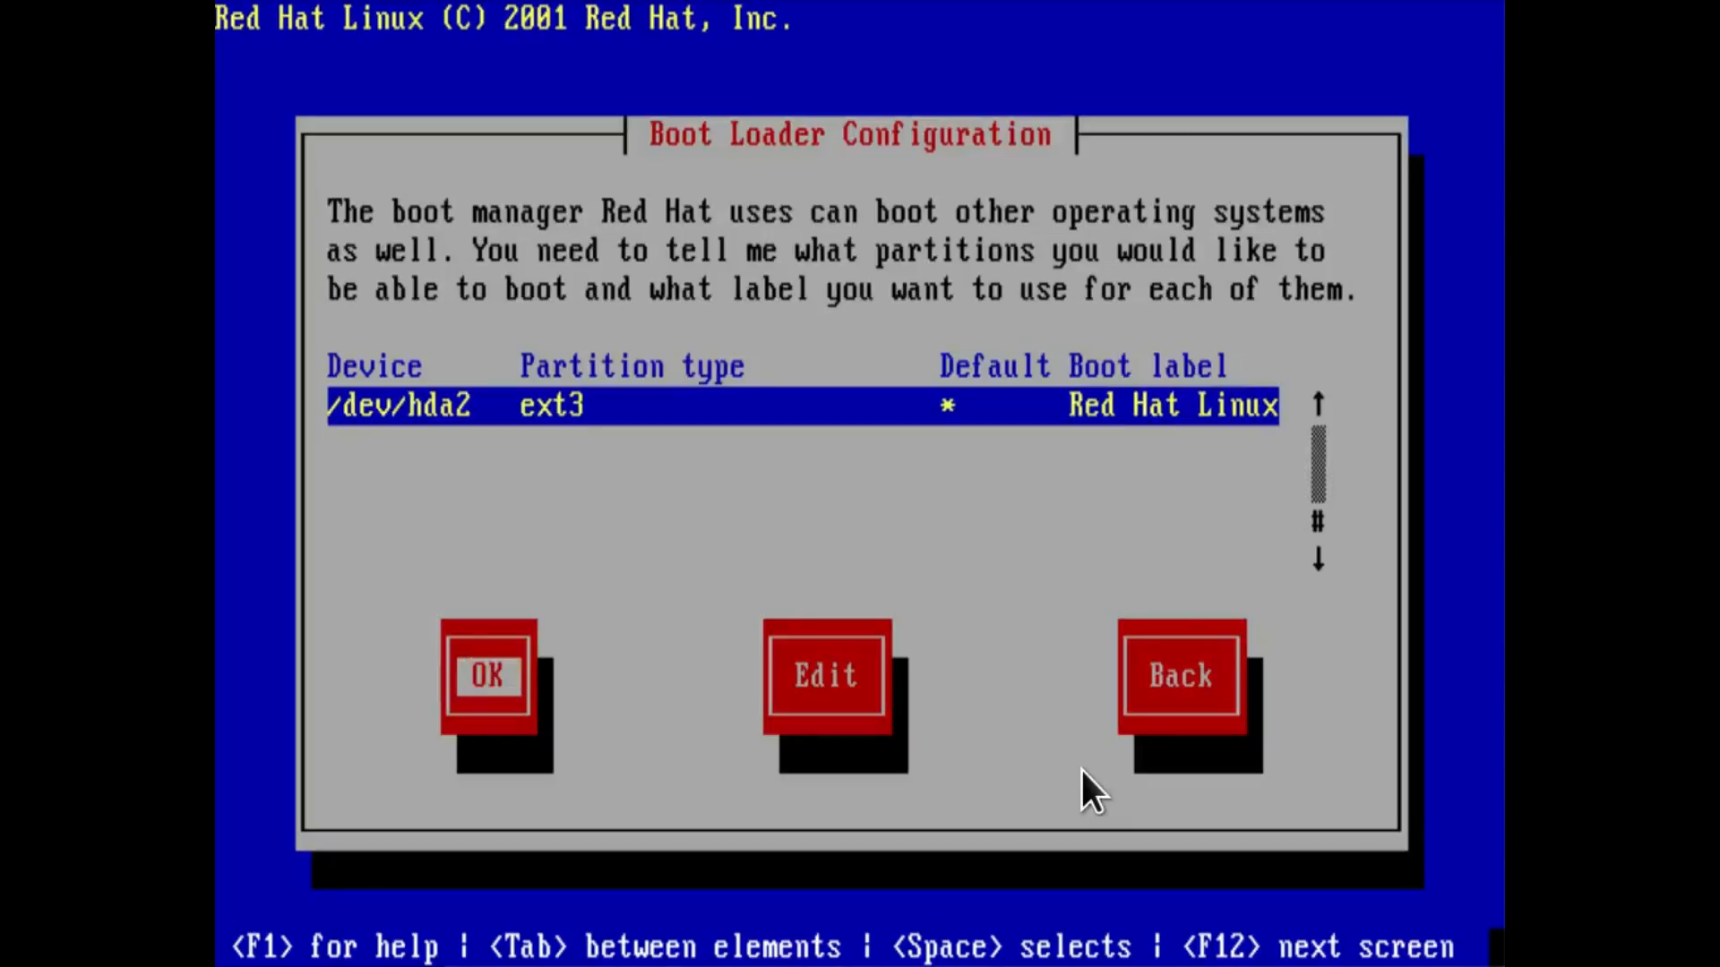
key(Return)
key(Tab)
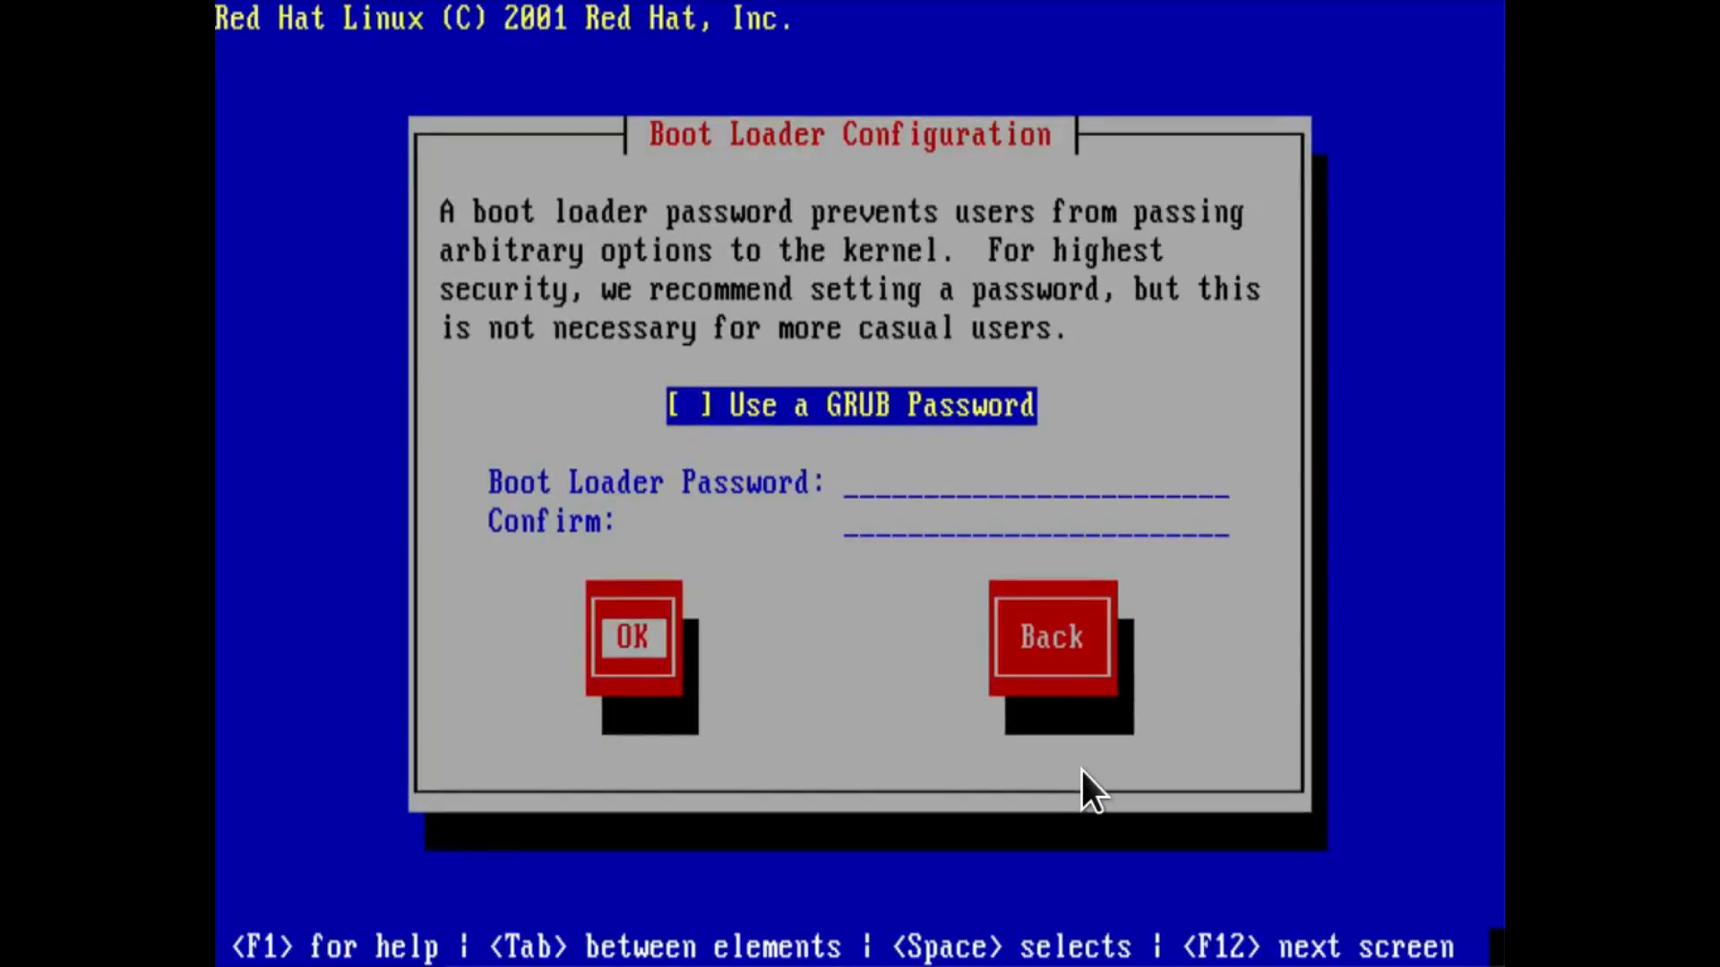
key(Return)
Set the firewall security level to No firewall.
key(Tab)
key(Tab)
key(Tab)
key(Tab)
key(Tab)
key(space)
key(Tab)
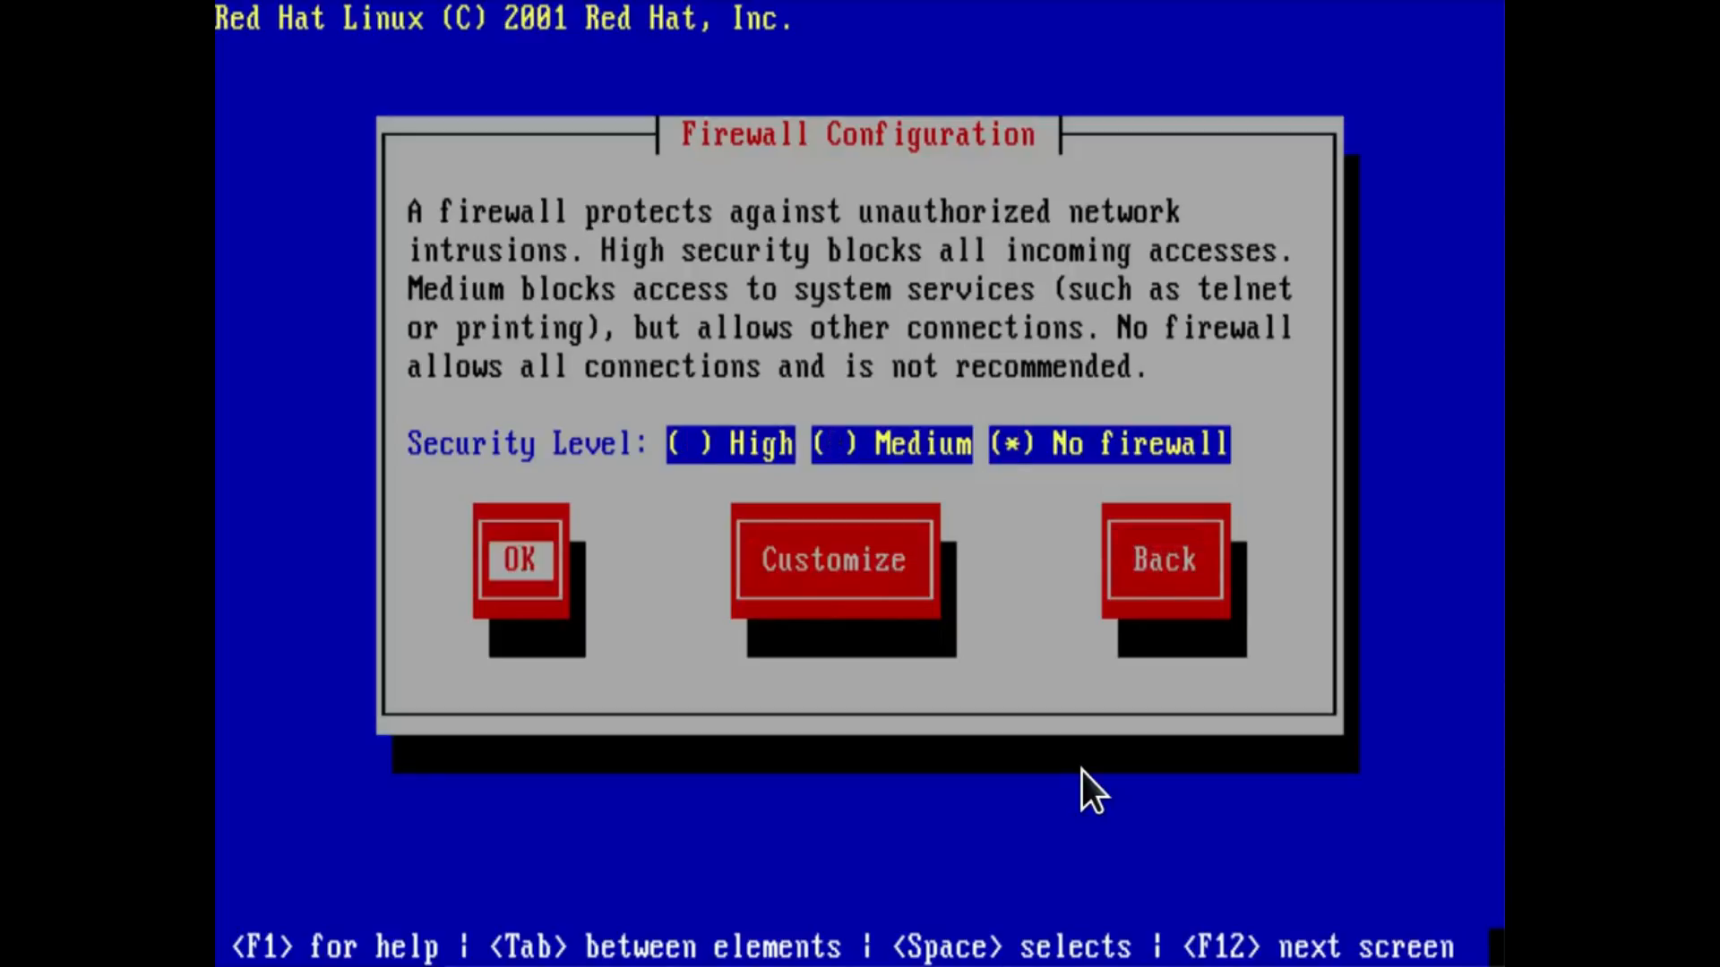
key(Return)
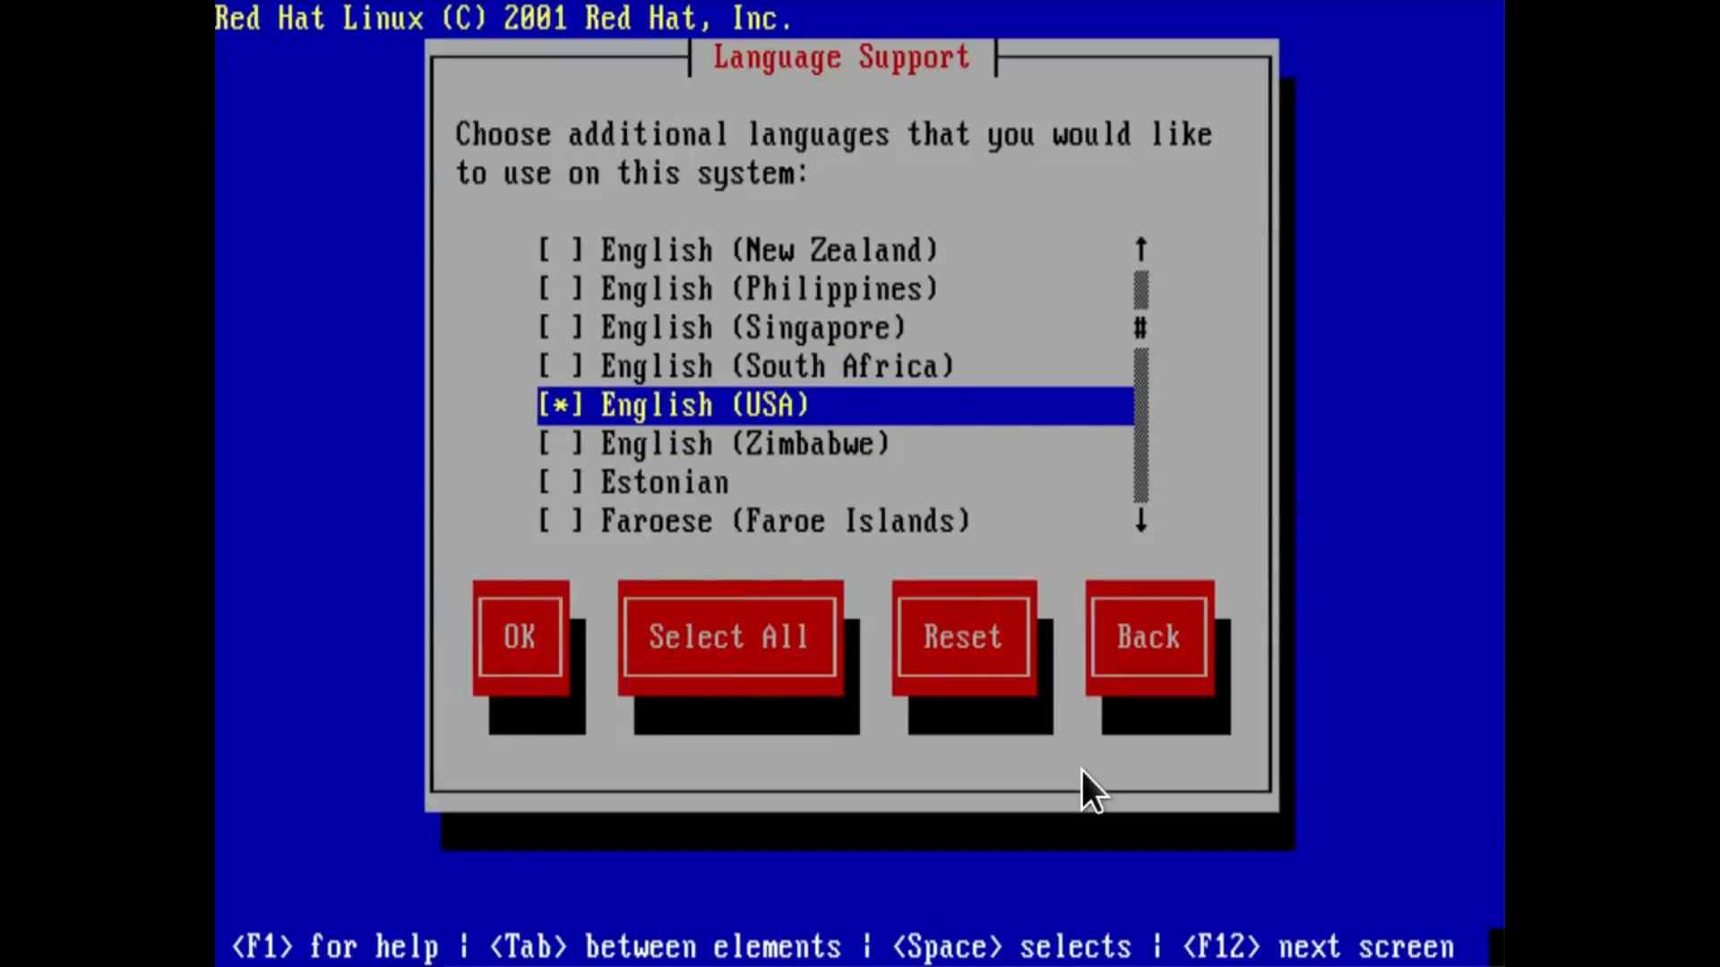
Keep English (USA) as the only supported language and America/New_York as the time zone, without a GMT hardware clock.
key(Tab)
key(Return)
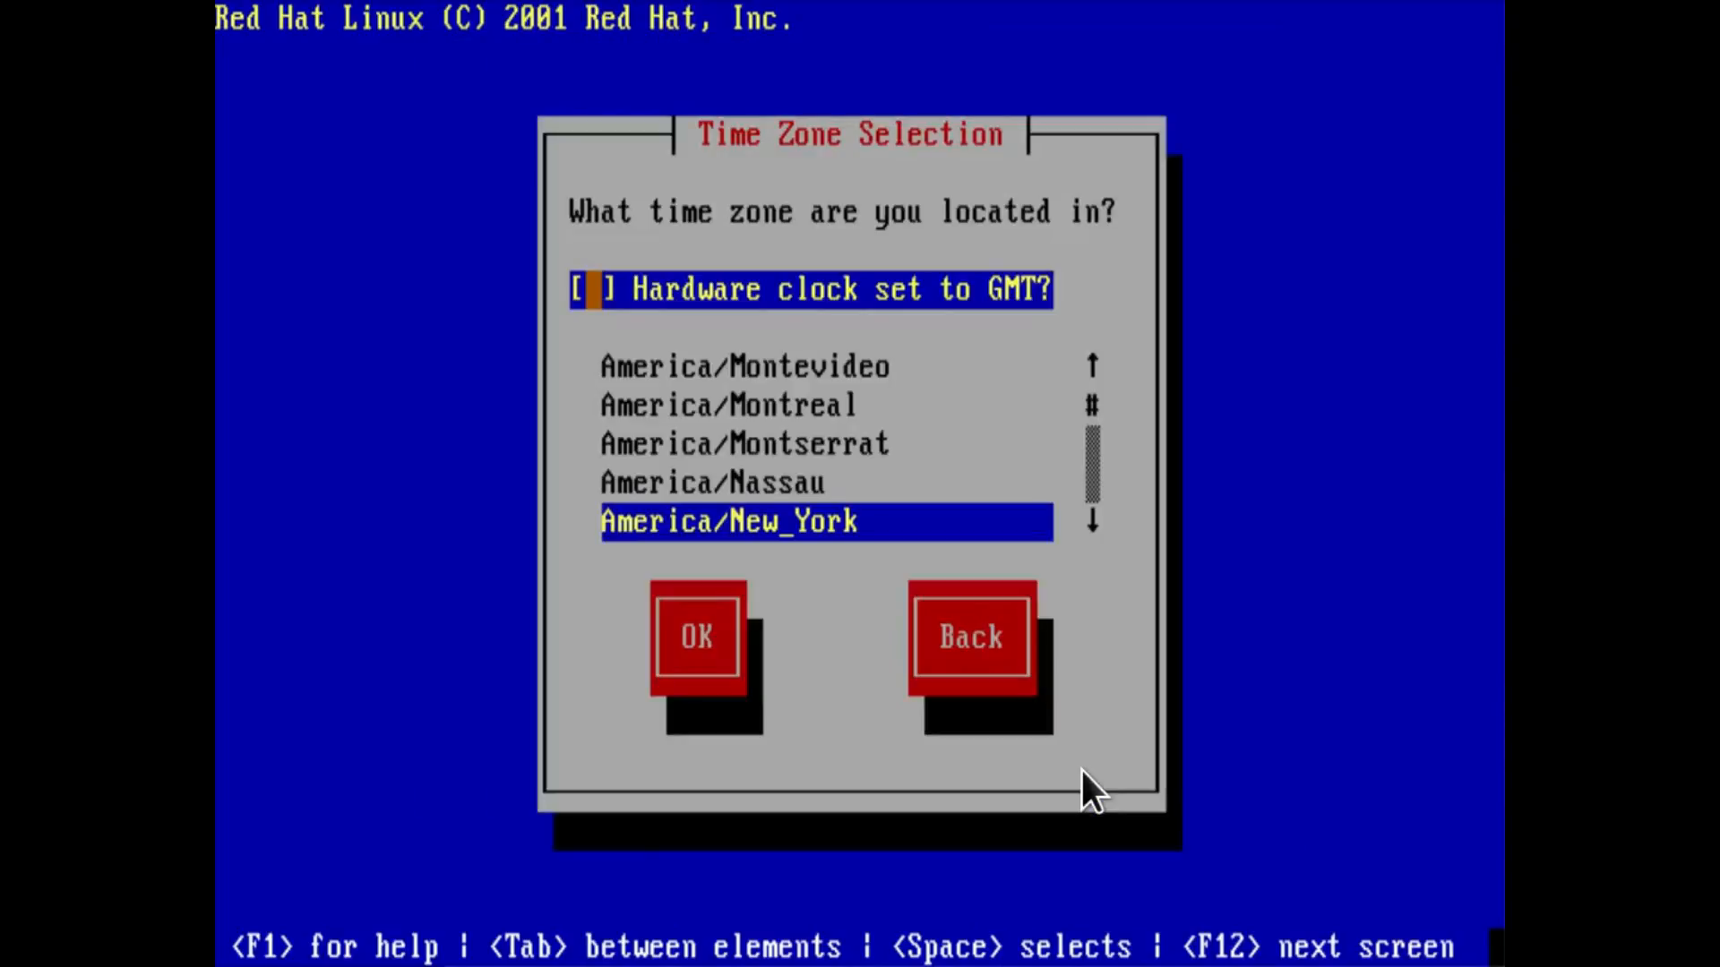
key(Tab)
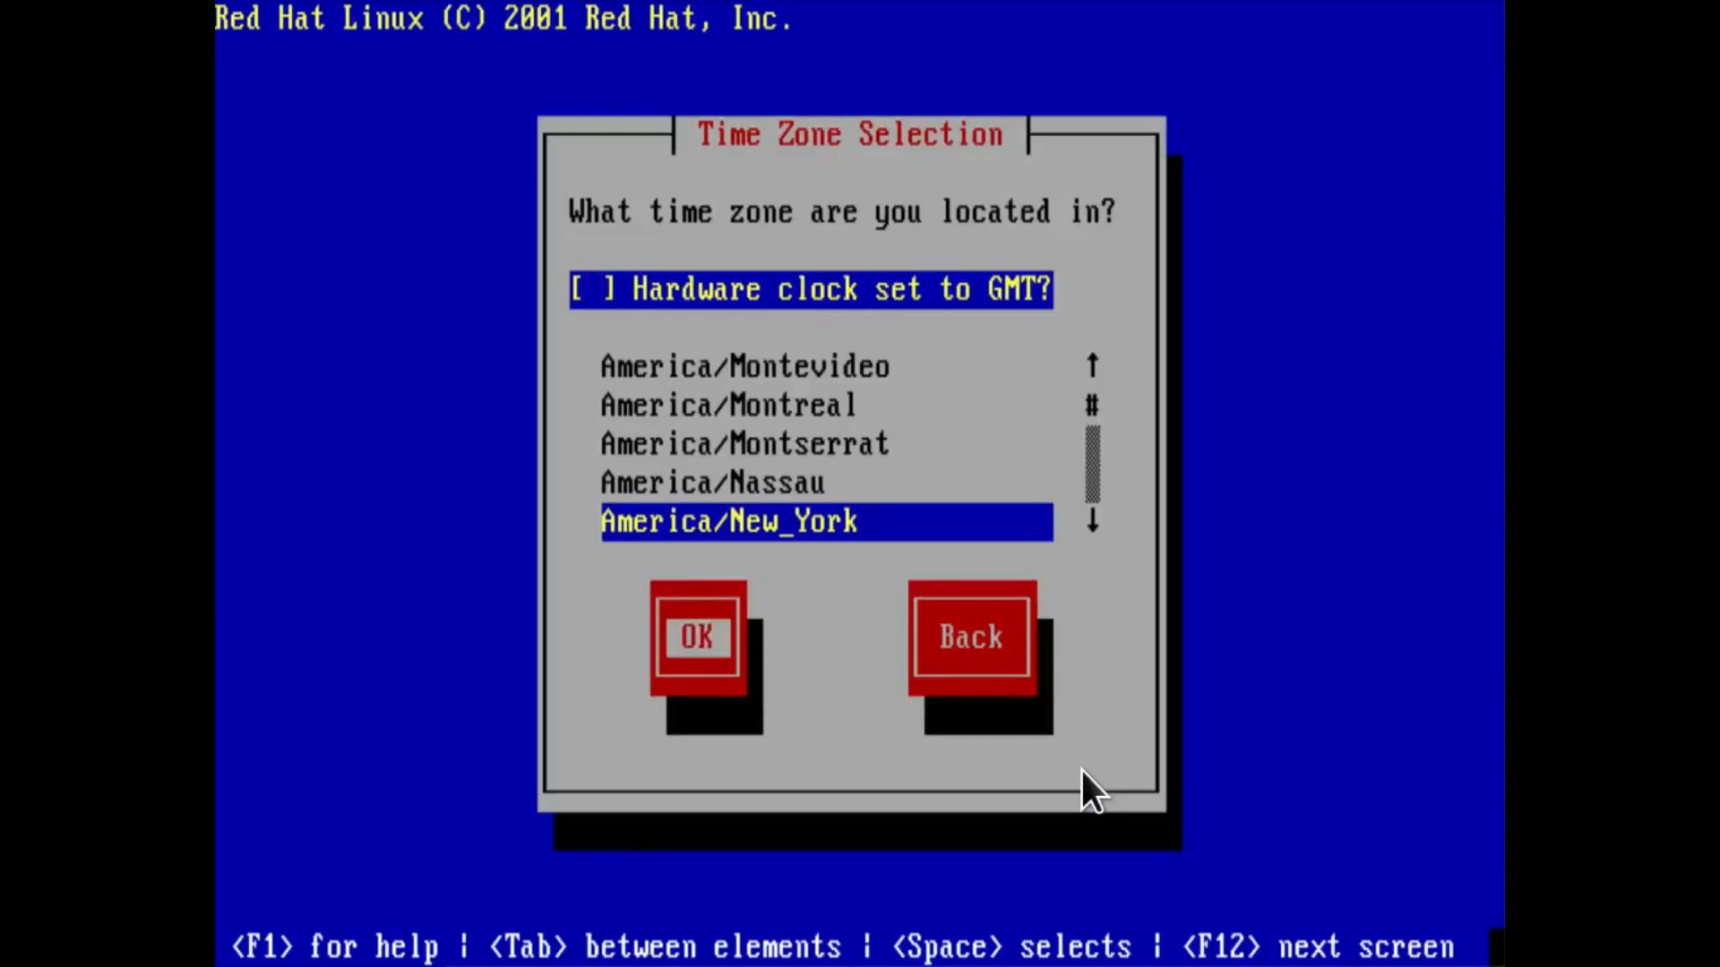
key(Return)
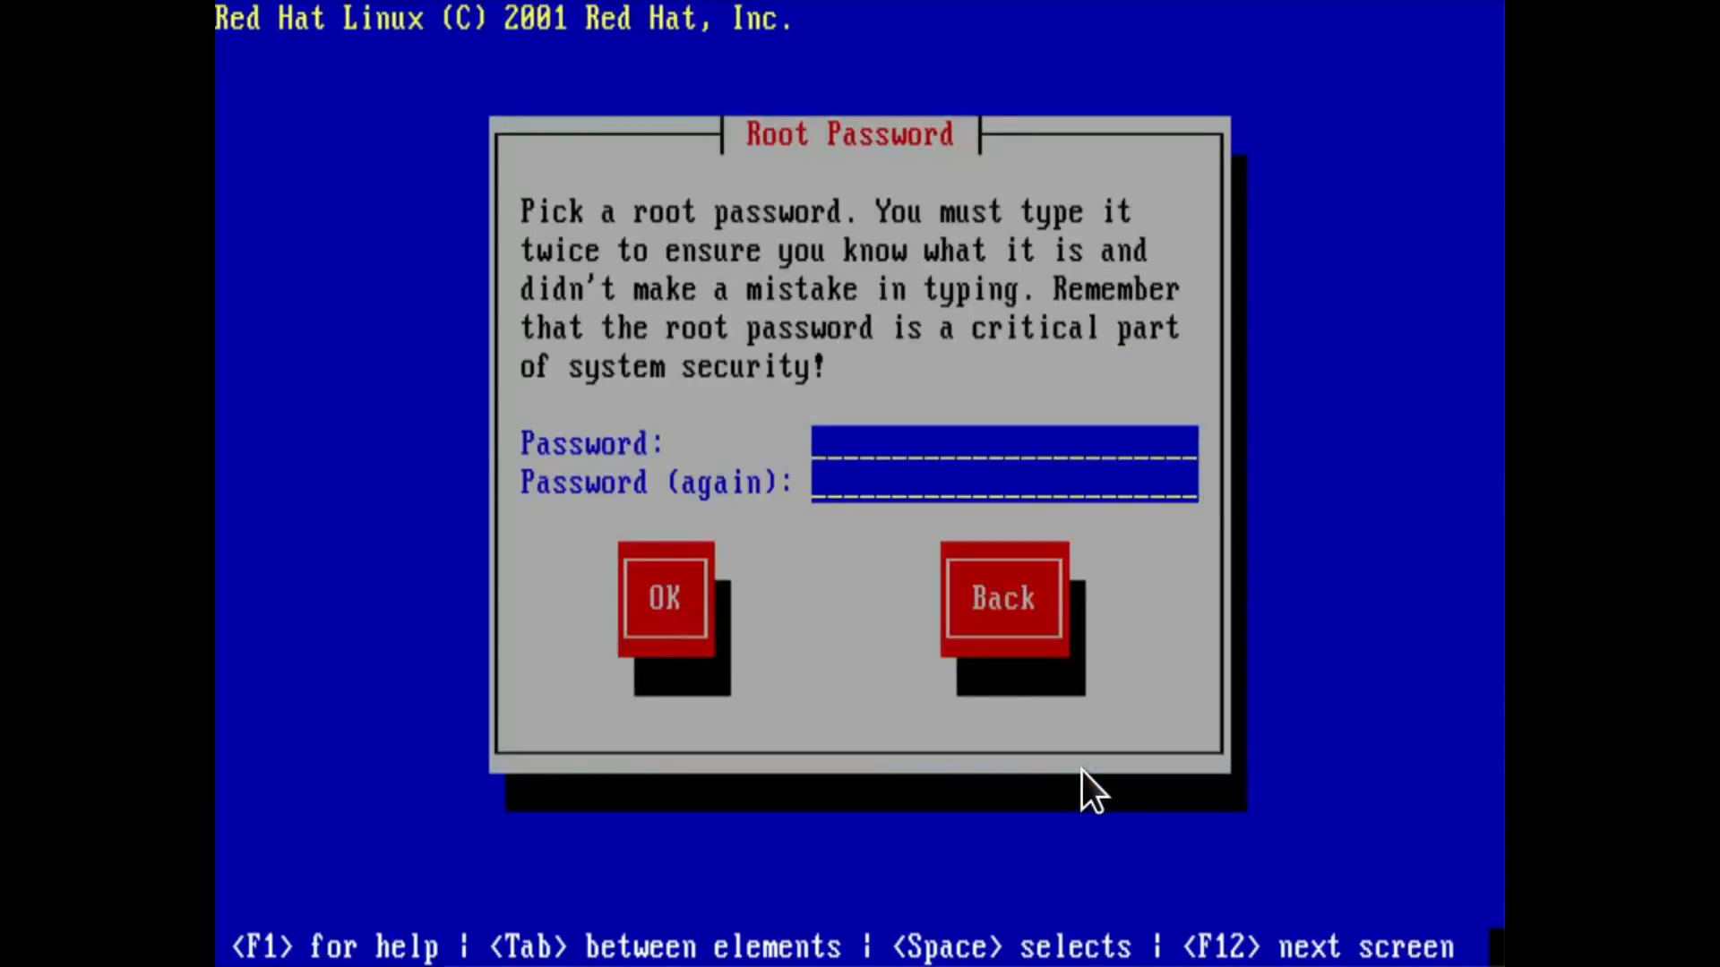
Enter the root password in both password fields and accept it.
text(*******)
key(Tab)
text(*******)
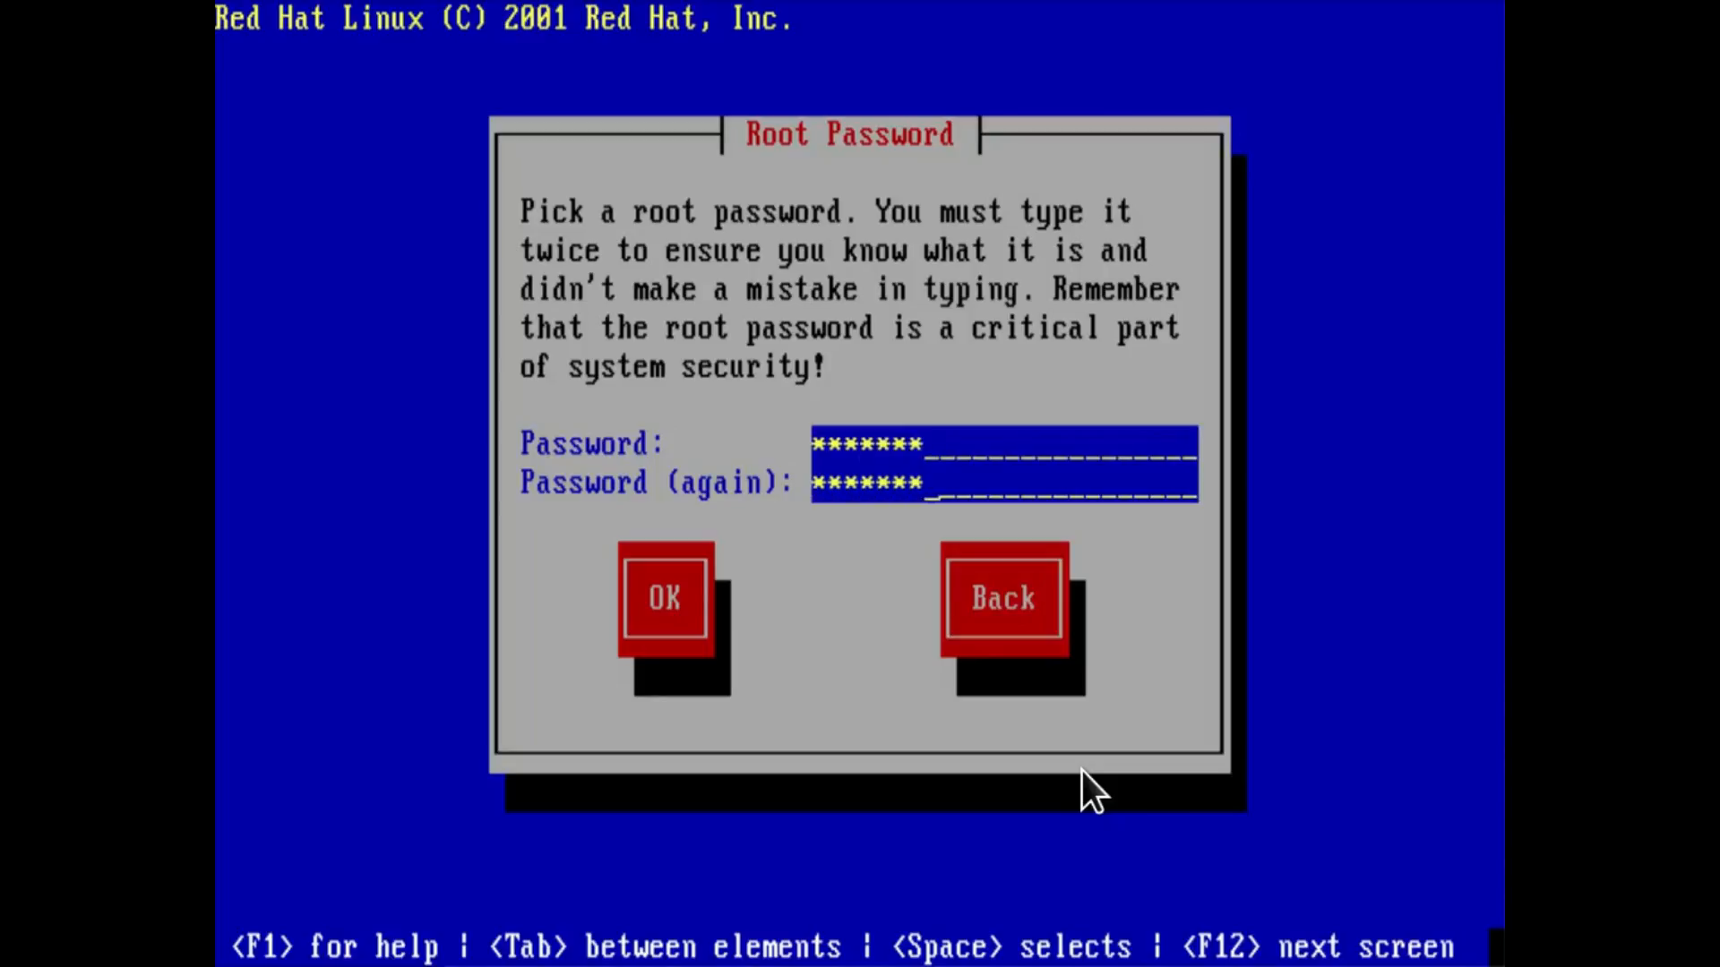
key(Tab)
key(Return)
Create a user account with the ID user, enter its password in both password fields, and leave the full name empty.
text(user)
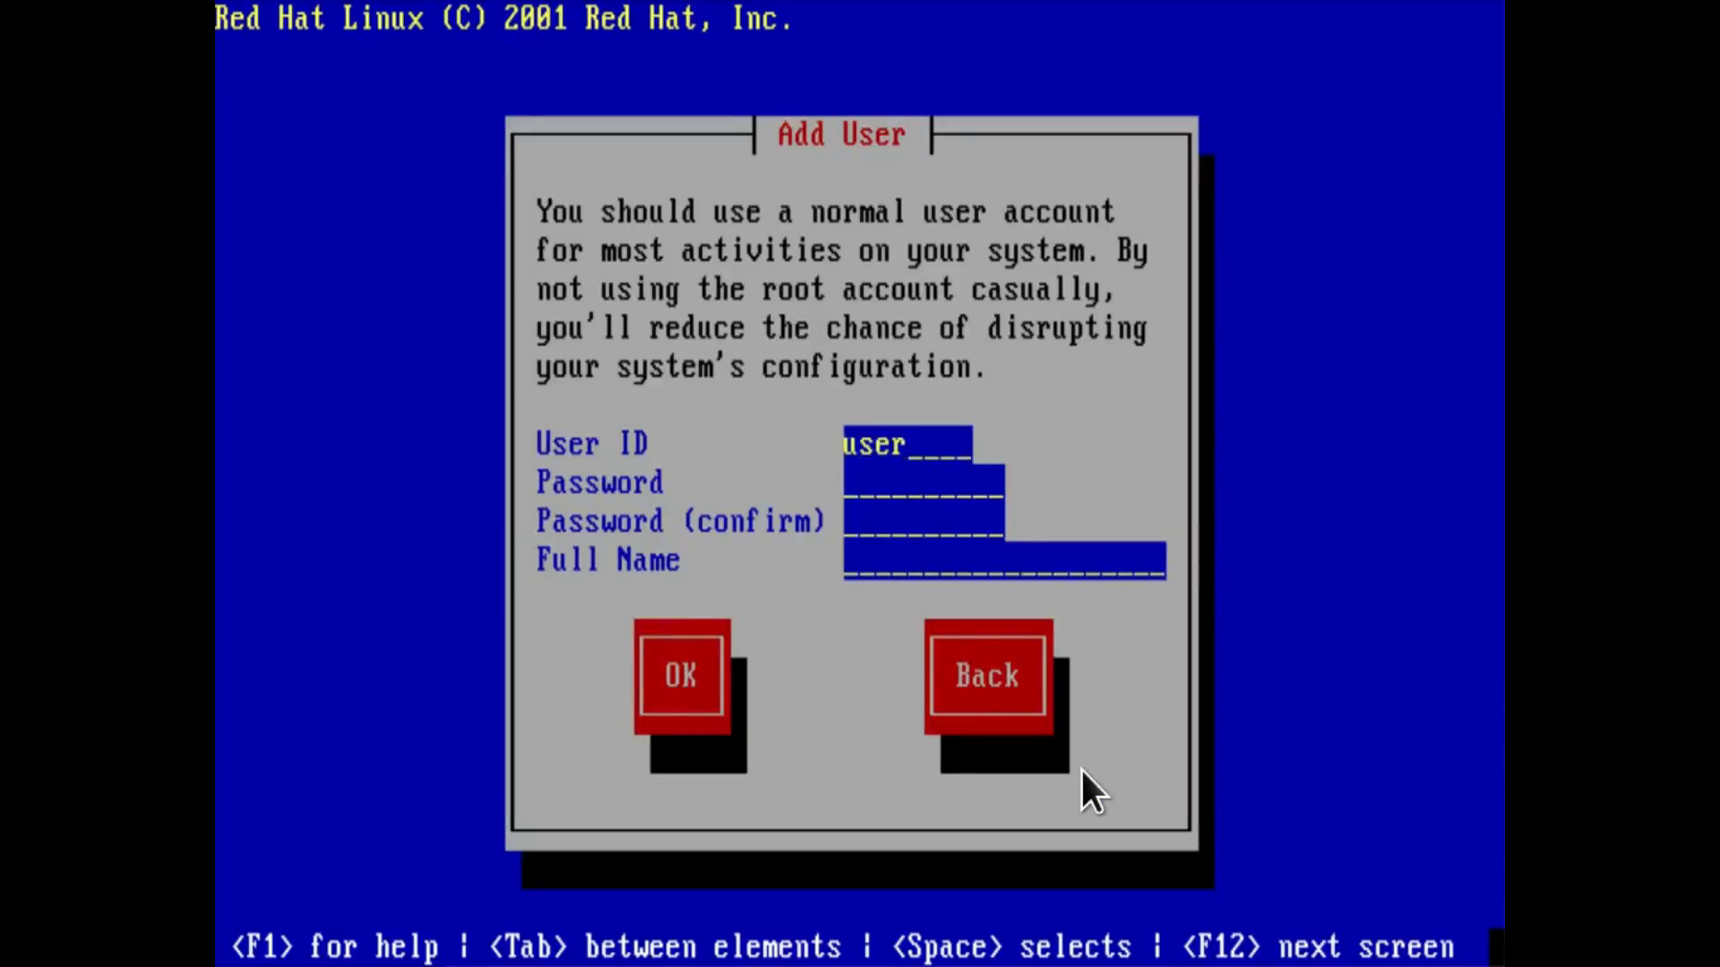
key(Tab)
text(*******)
key(Tab)
text(*******)
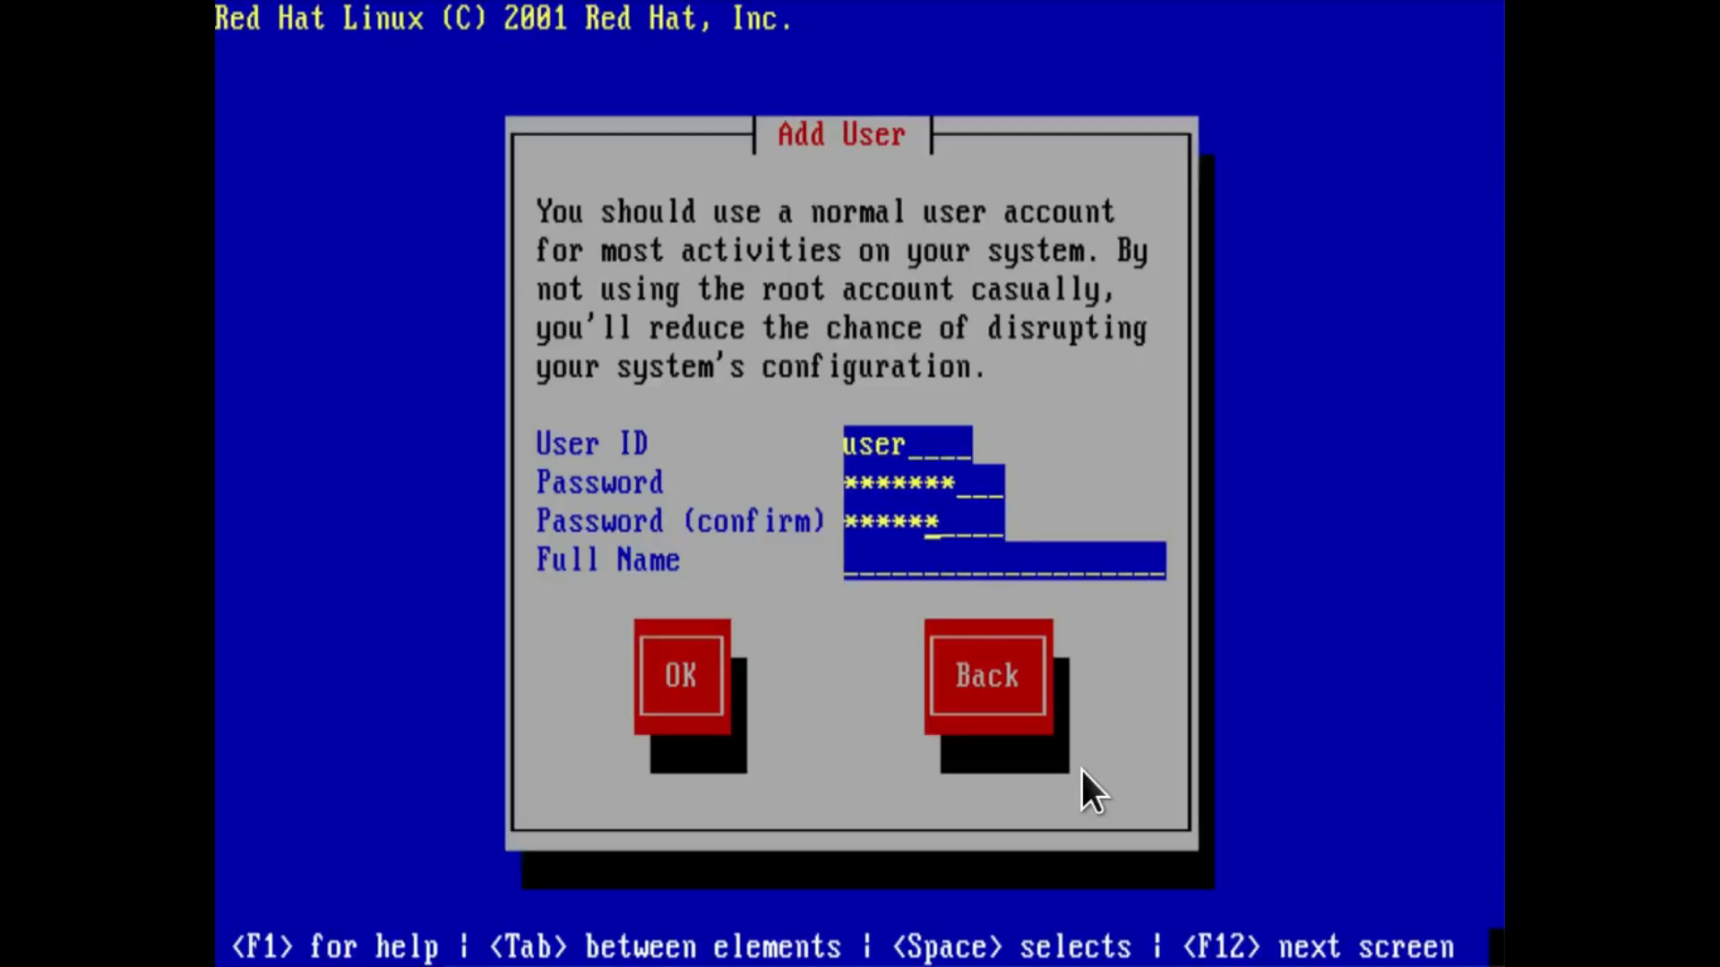
key(Tab)
Accept the user account list without adding further accounts.
key(Tab)
key(Return)
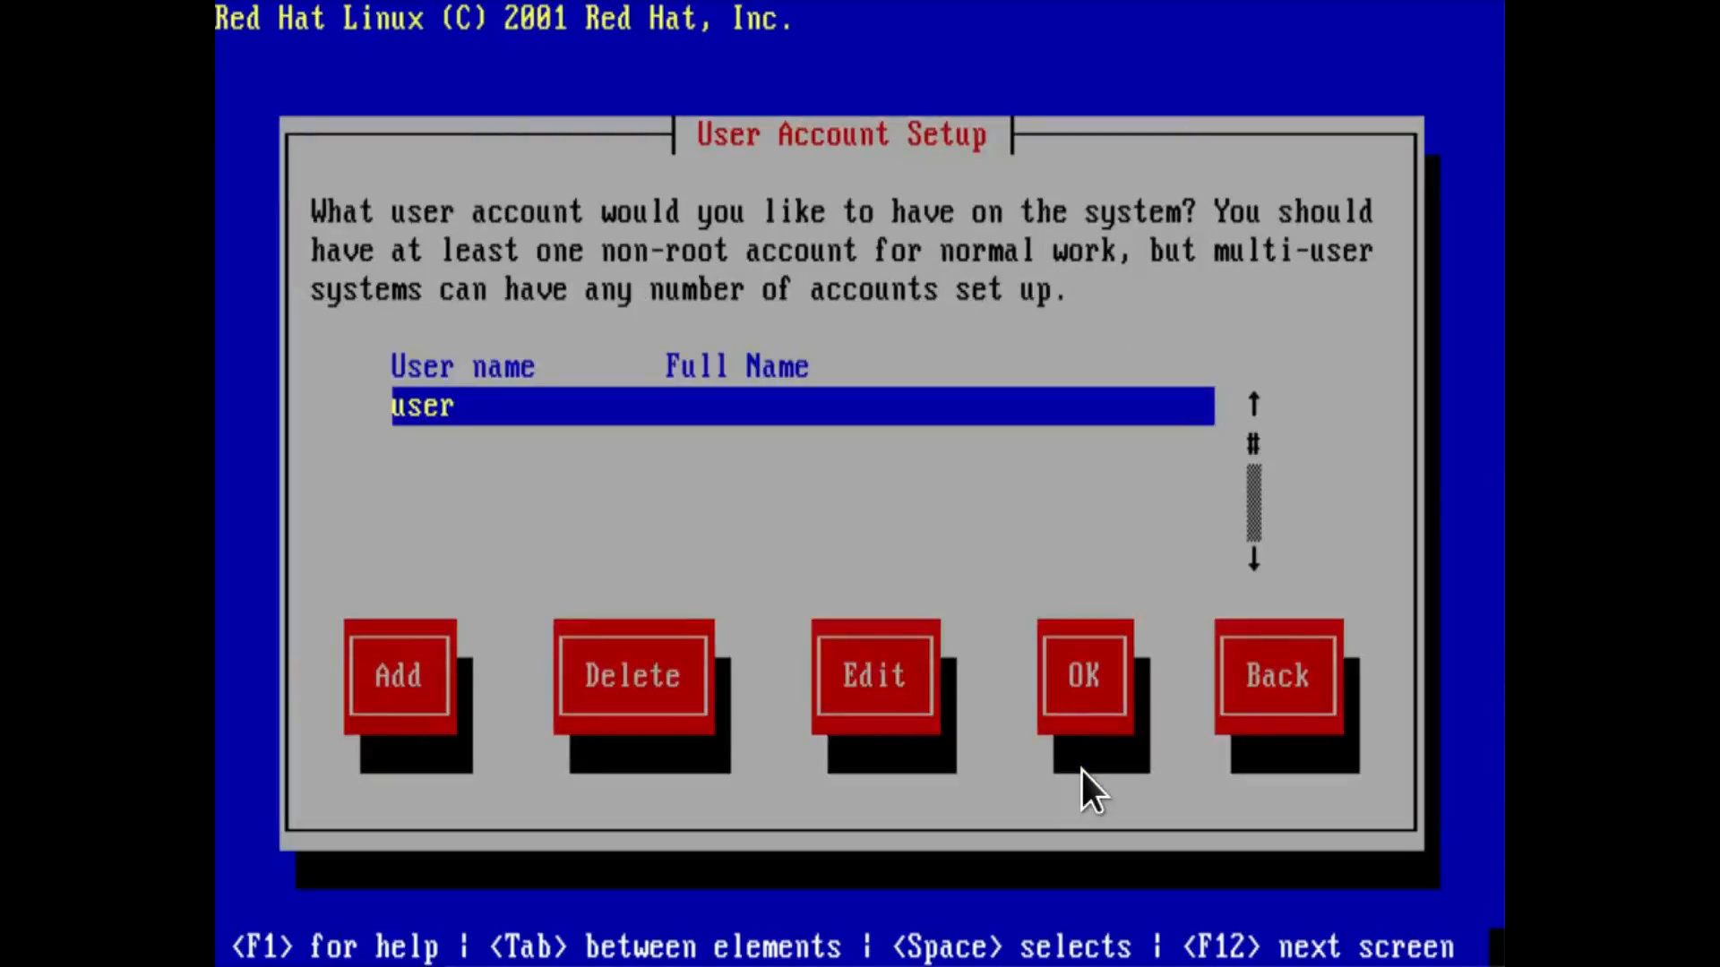
key(Tab)
key(Tab)
key(Tab)
key(Tab)
key(Return)
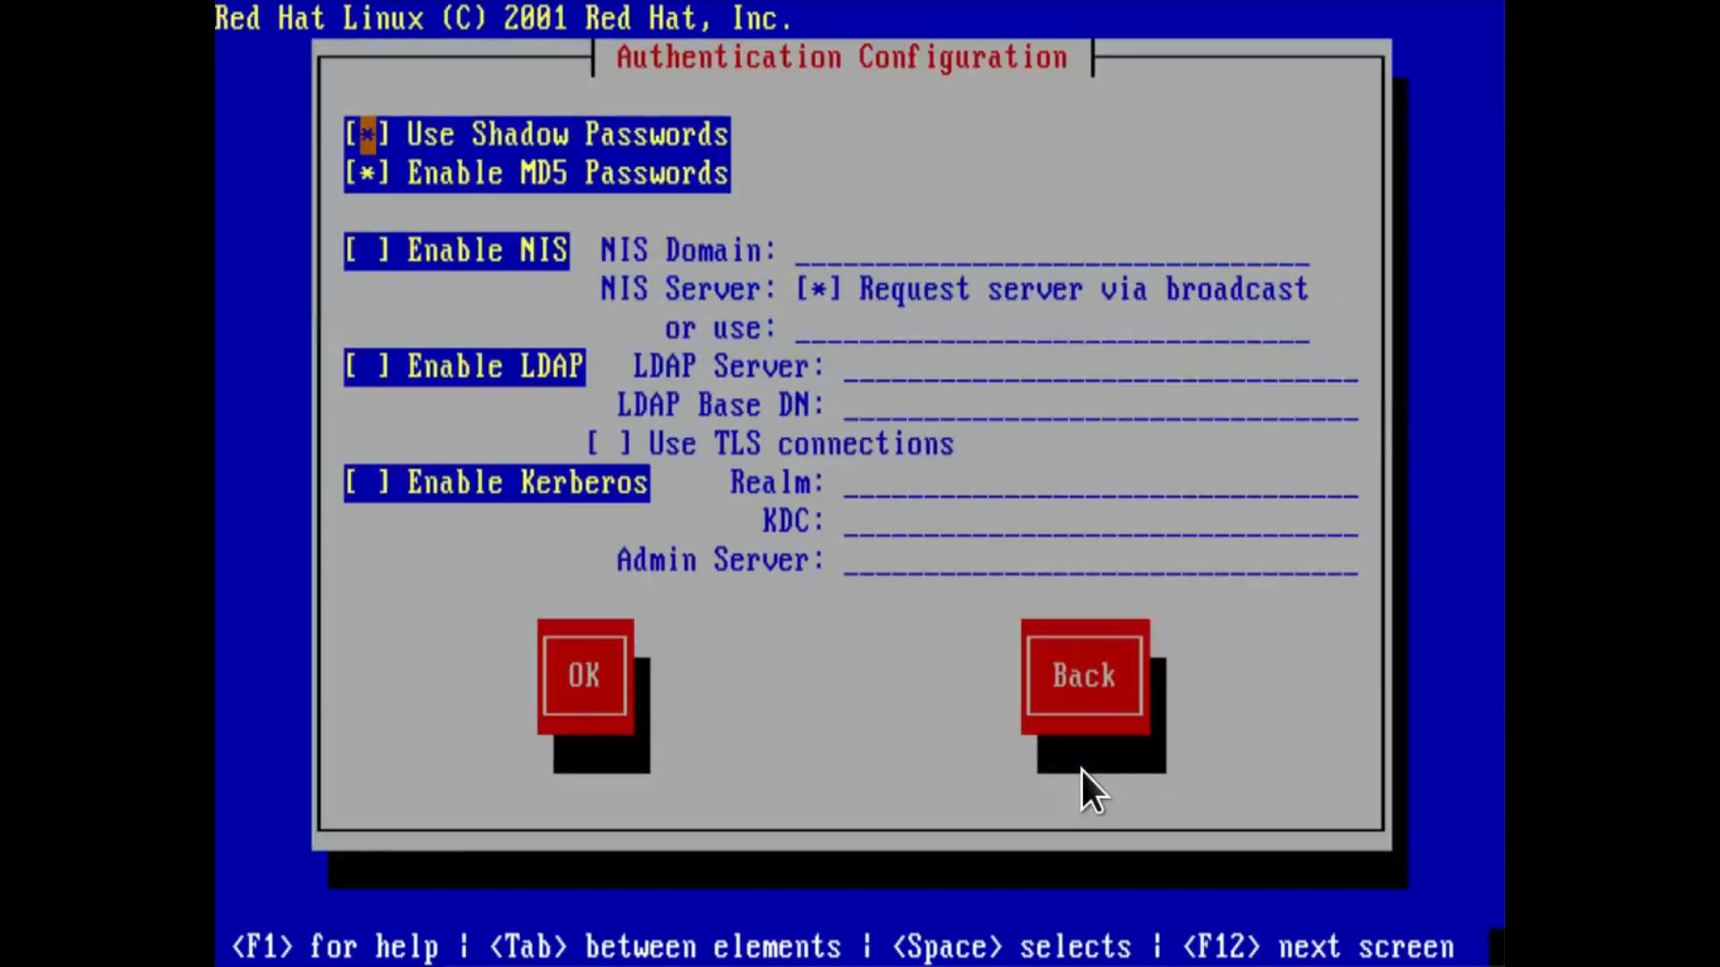
Accept the authentication defaults, keeping shadow and MD5 passwords enabled and NIS, LDAP and Kerberos disabled.
key(Tab)
key(Tab)
key(Tab)
key(Tab)
key(Tab)
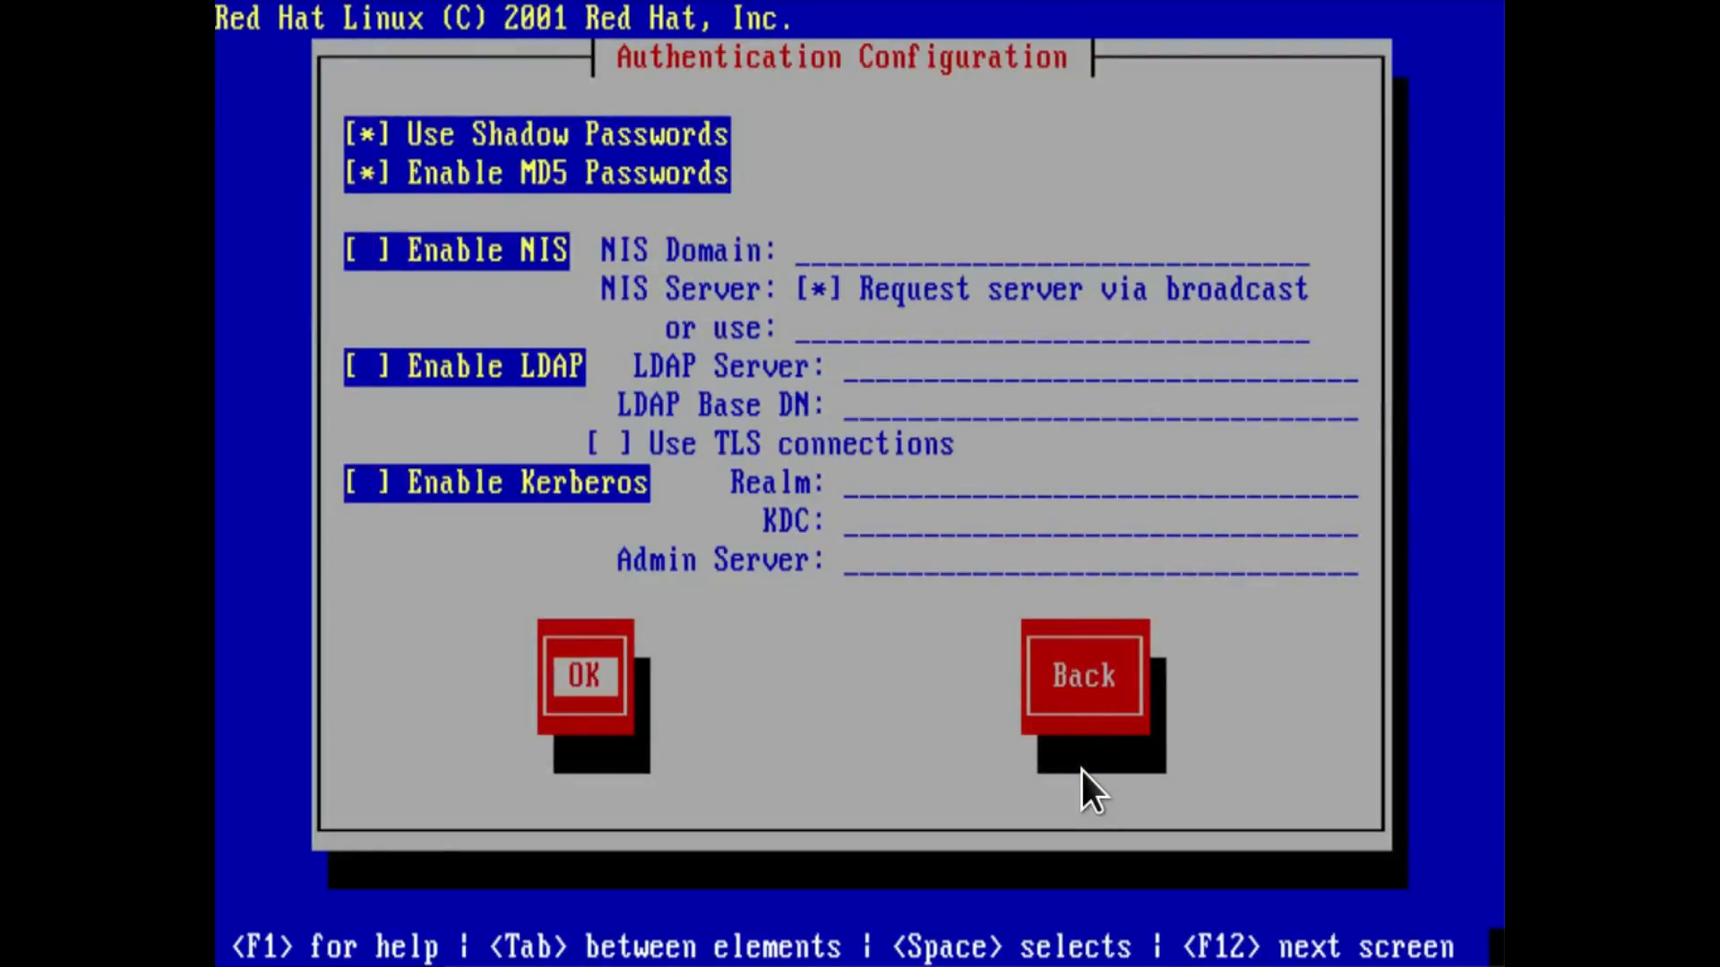
key(Return)
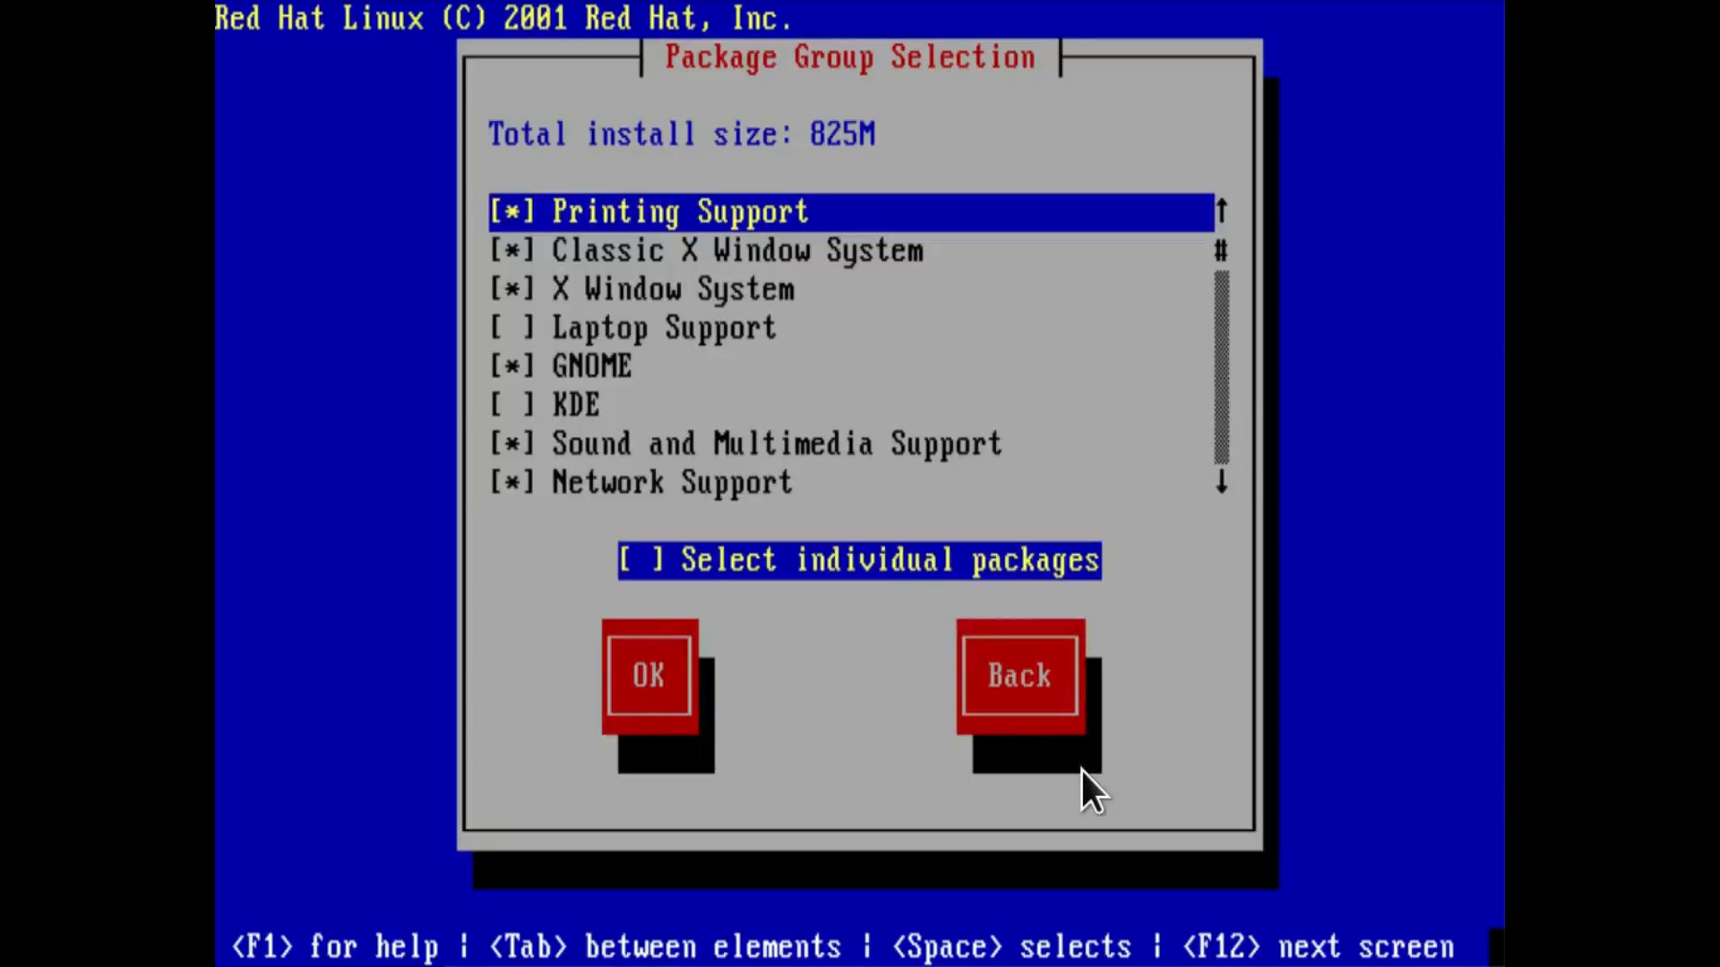
Add the KDE package group to the installation.
key(Down)
key(Down)
key(Down)
key(Down)
key(Down)
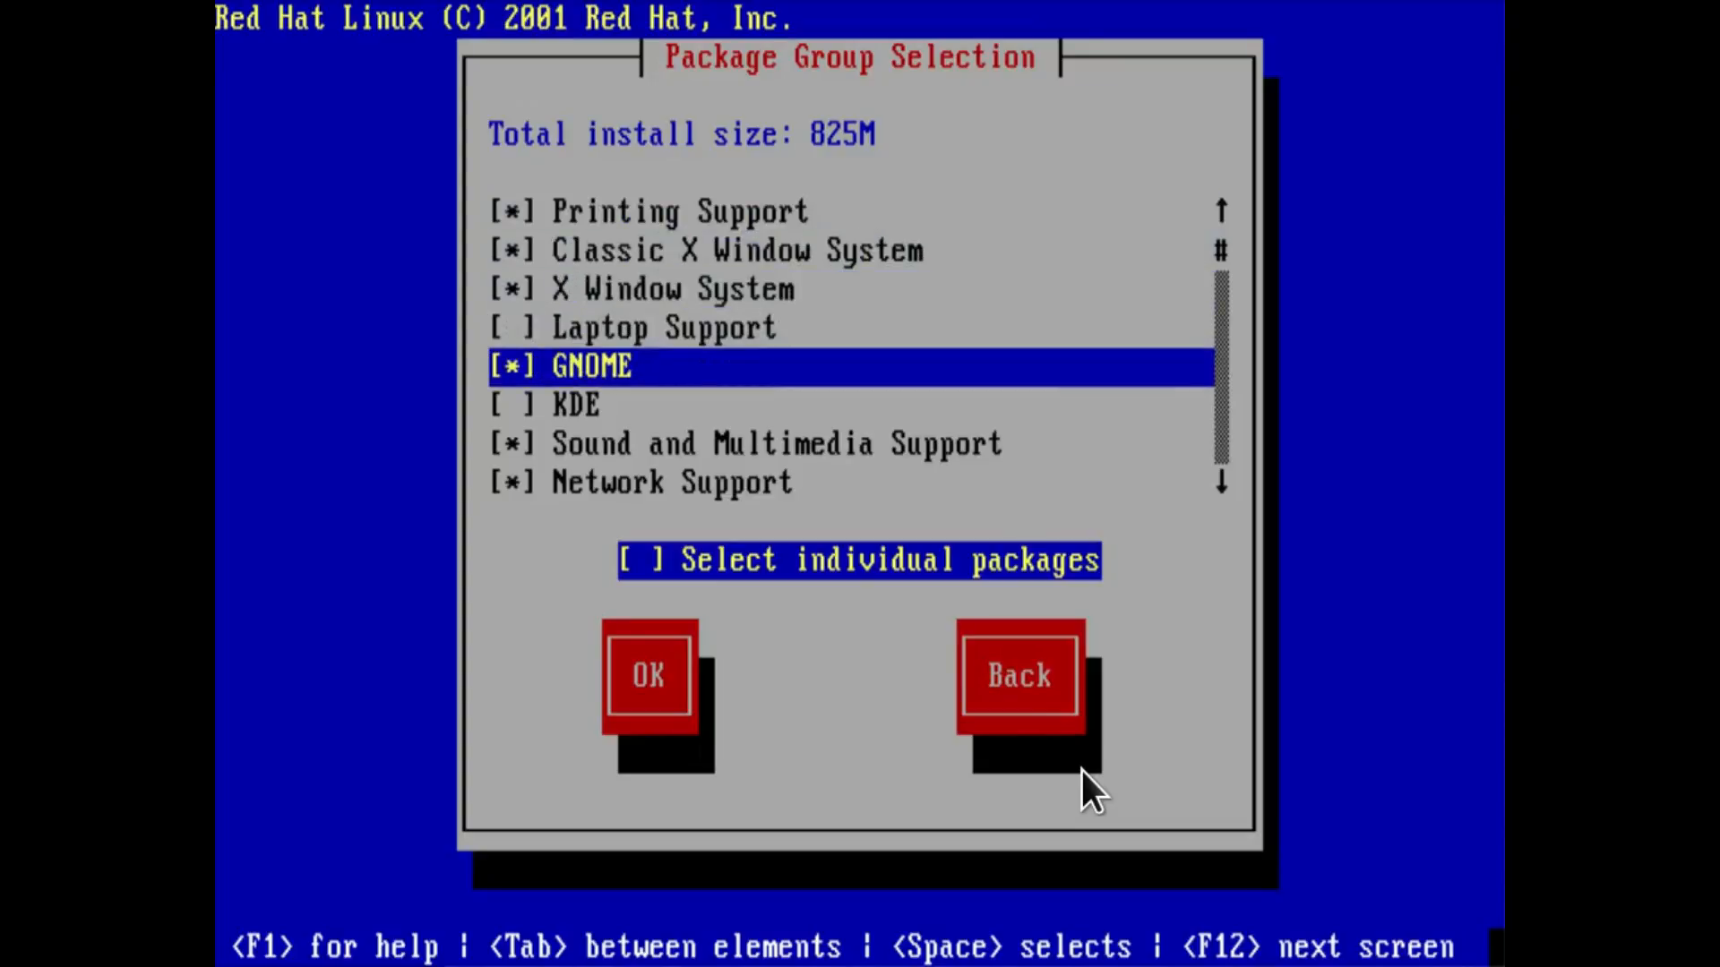
key(space)
Add the Graphics and Image Manipulation package group to the installation.
key(Down)
key(Down)
key(Down)
key(Down)
key(Down)
key(Down)
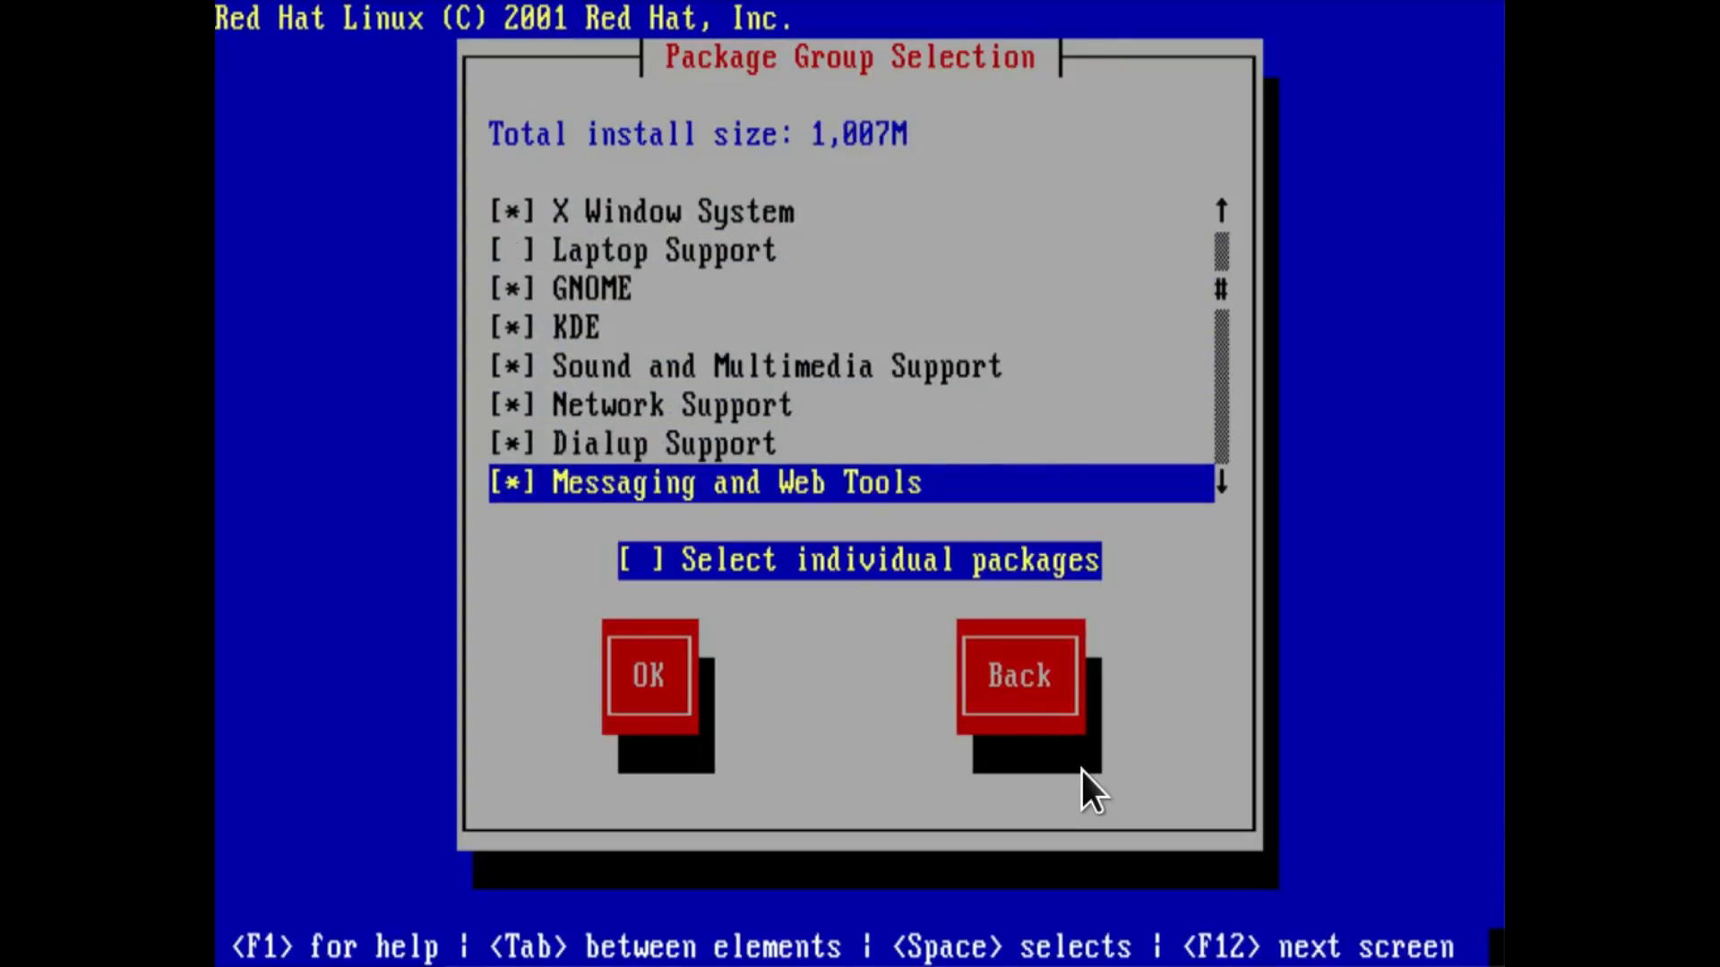
key(Up)
key(Up)
Add the Authoring and Publishing and the Utilities package groups to the installation.
key(Down)
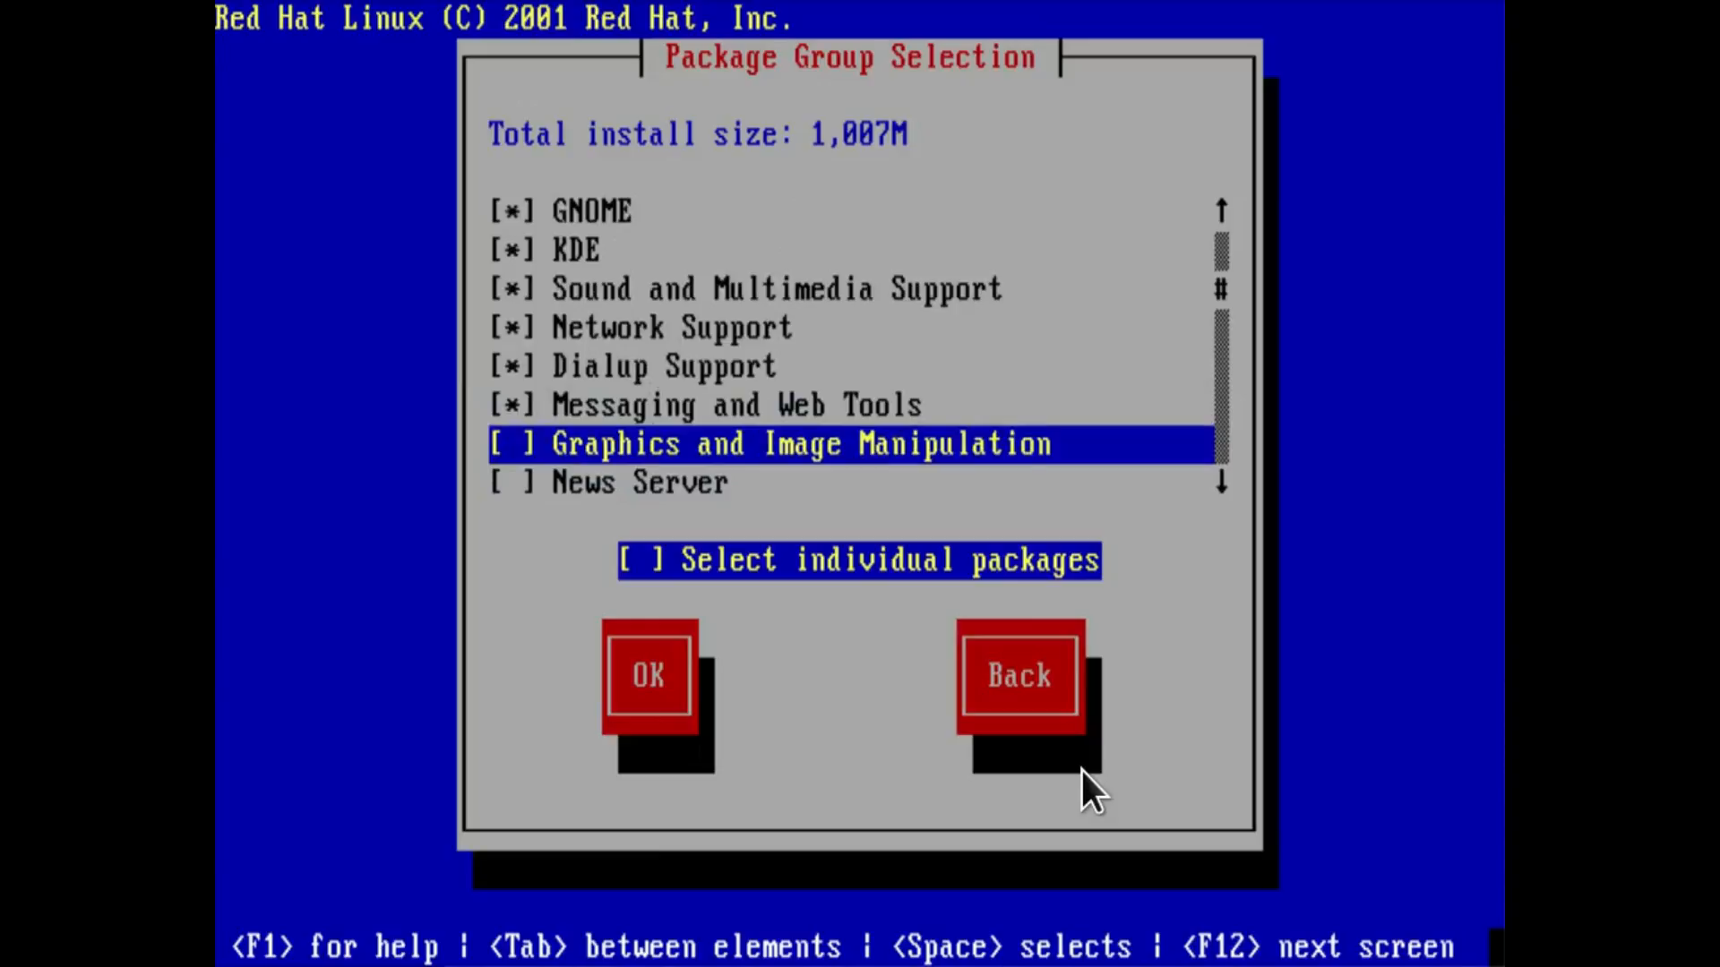
key(space)
key(Down)
key(Down)
key(Down)
key(Down)
key(Down)
key(Down)
key(Down)
key(Down)
key(Down)
key(Down)
key(Down)
key(Down)
key(Up)
key(Up)
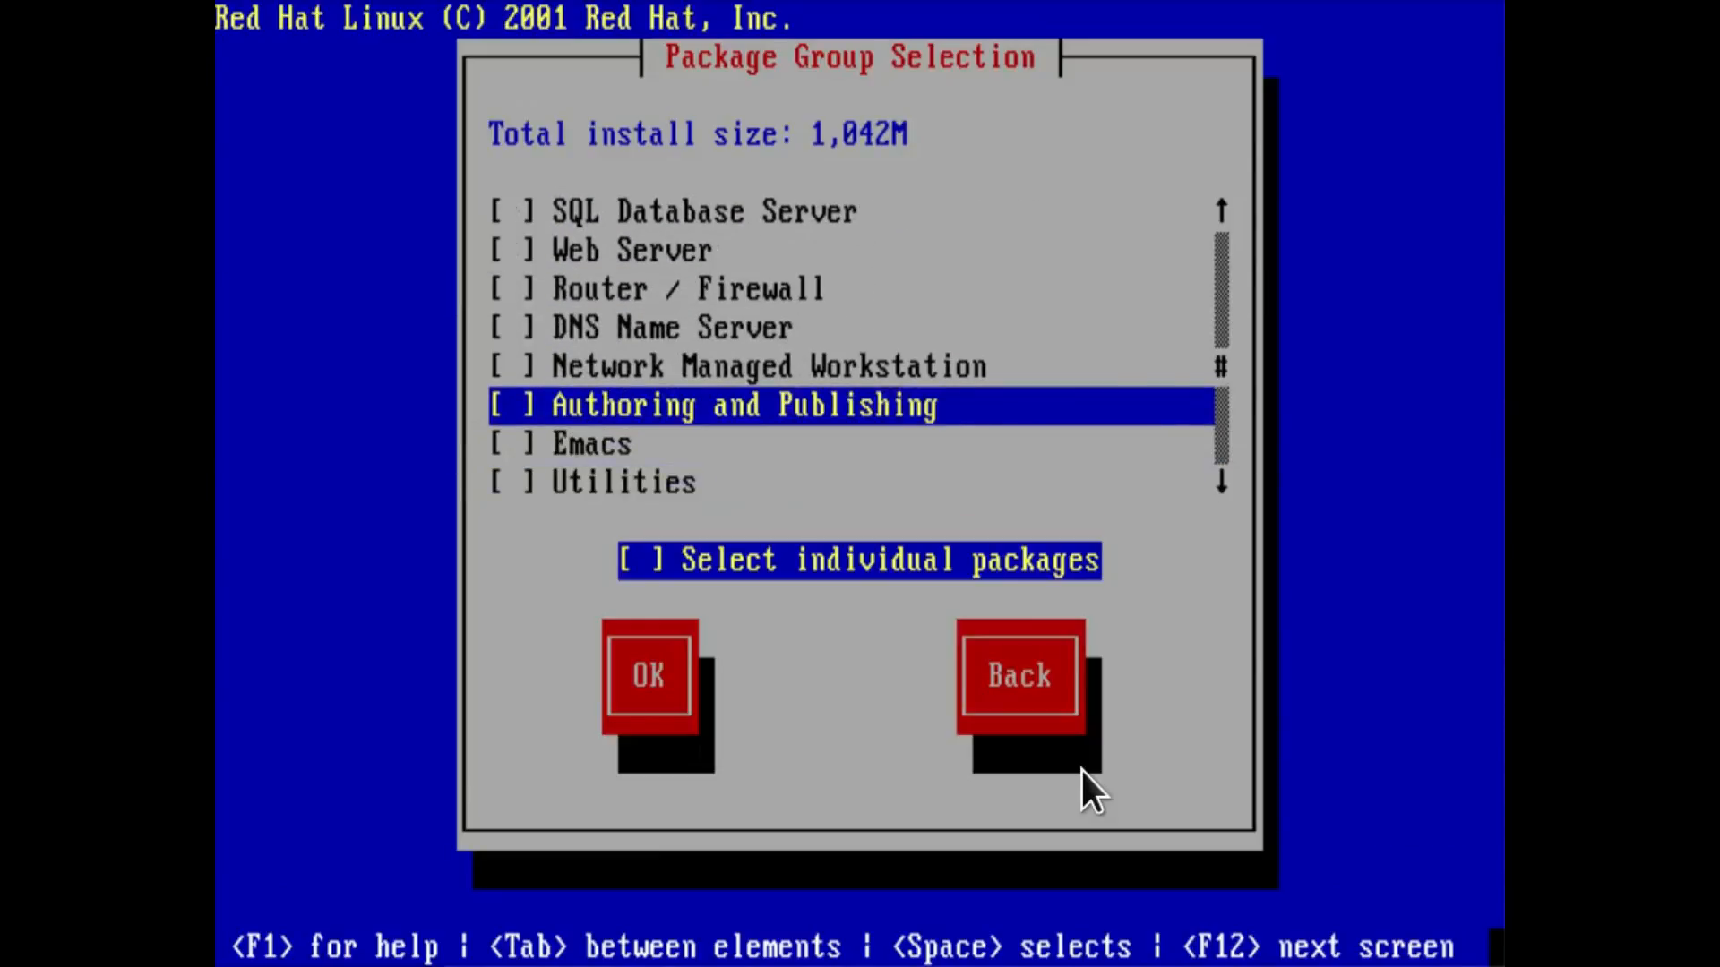
key(space)
key(Down)
key(Down)
key(space)
Add the Games and Entertainment package group and accept the package selection without choosing individual packages.
key(Down)
key(Down)
key(Down)
key(Down)
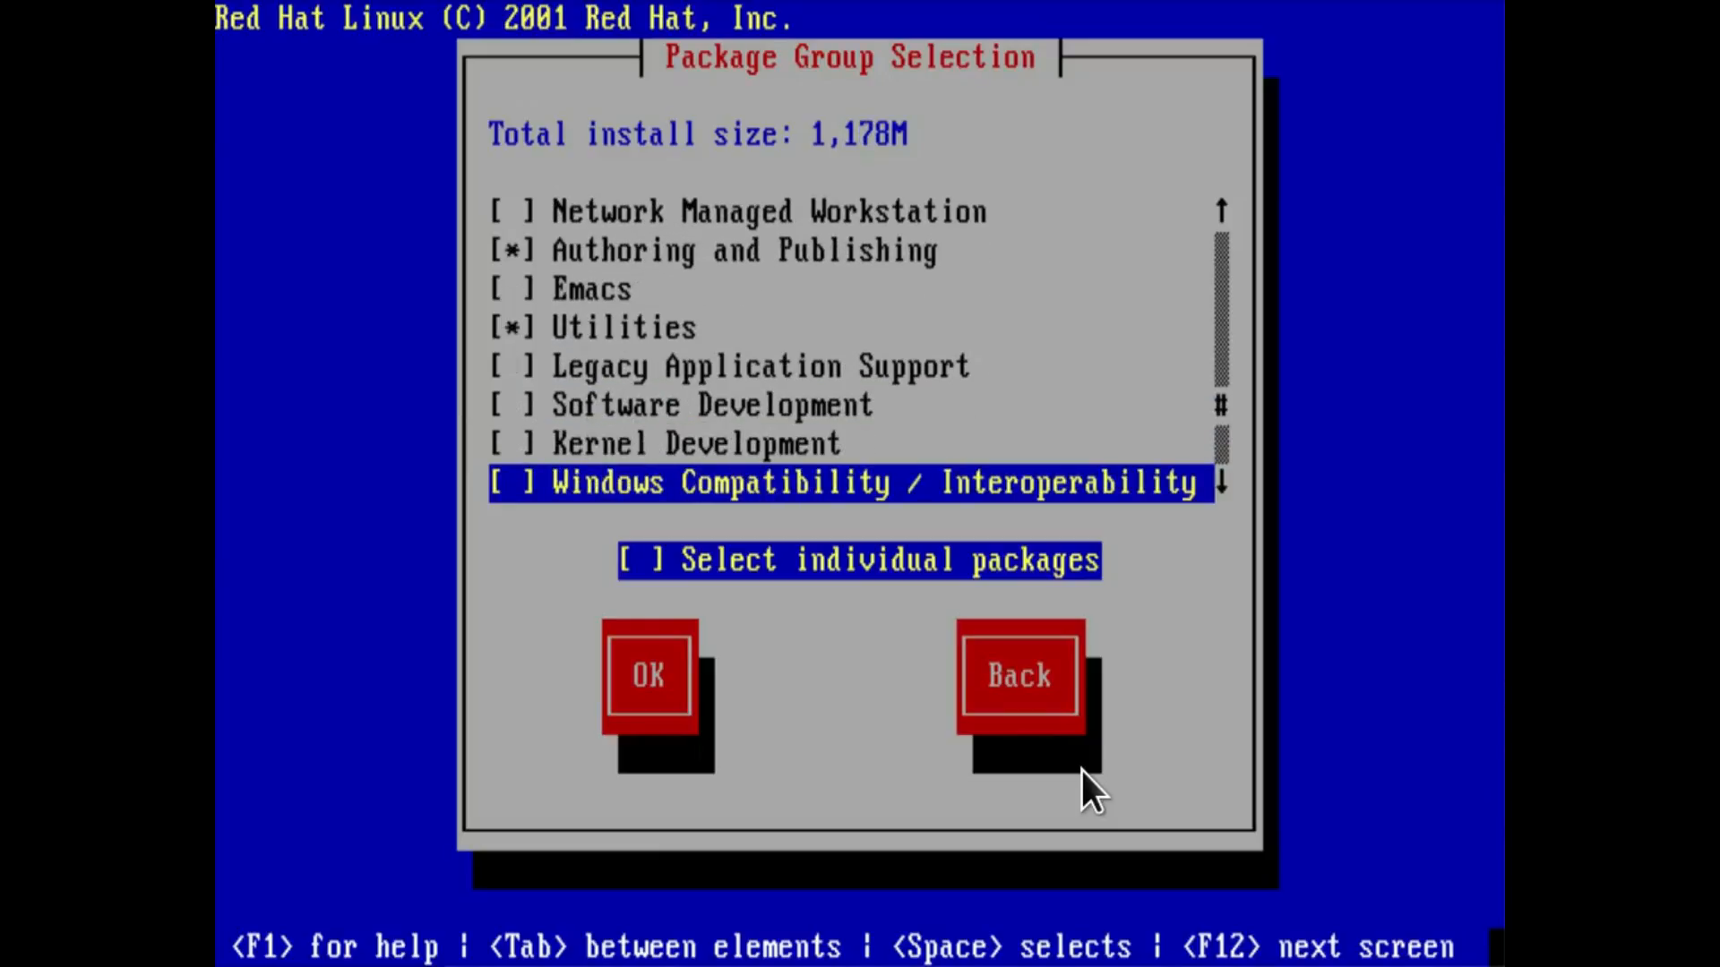
key(Up)
key(Up)
key(Down)
key(Down)
key(Down)
key(Down)
key(Up)
key(space)
key(Down)
key(Tab)
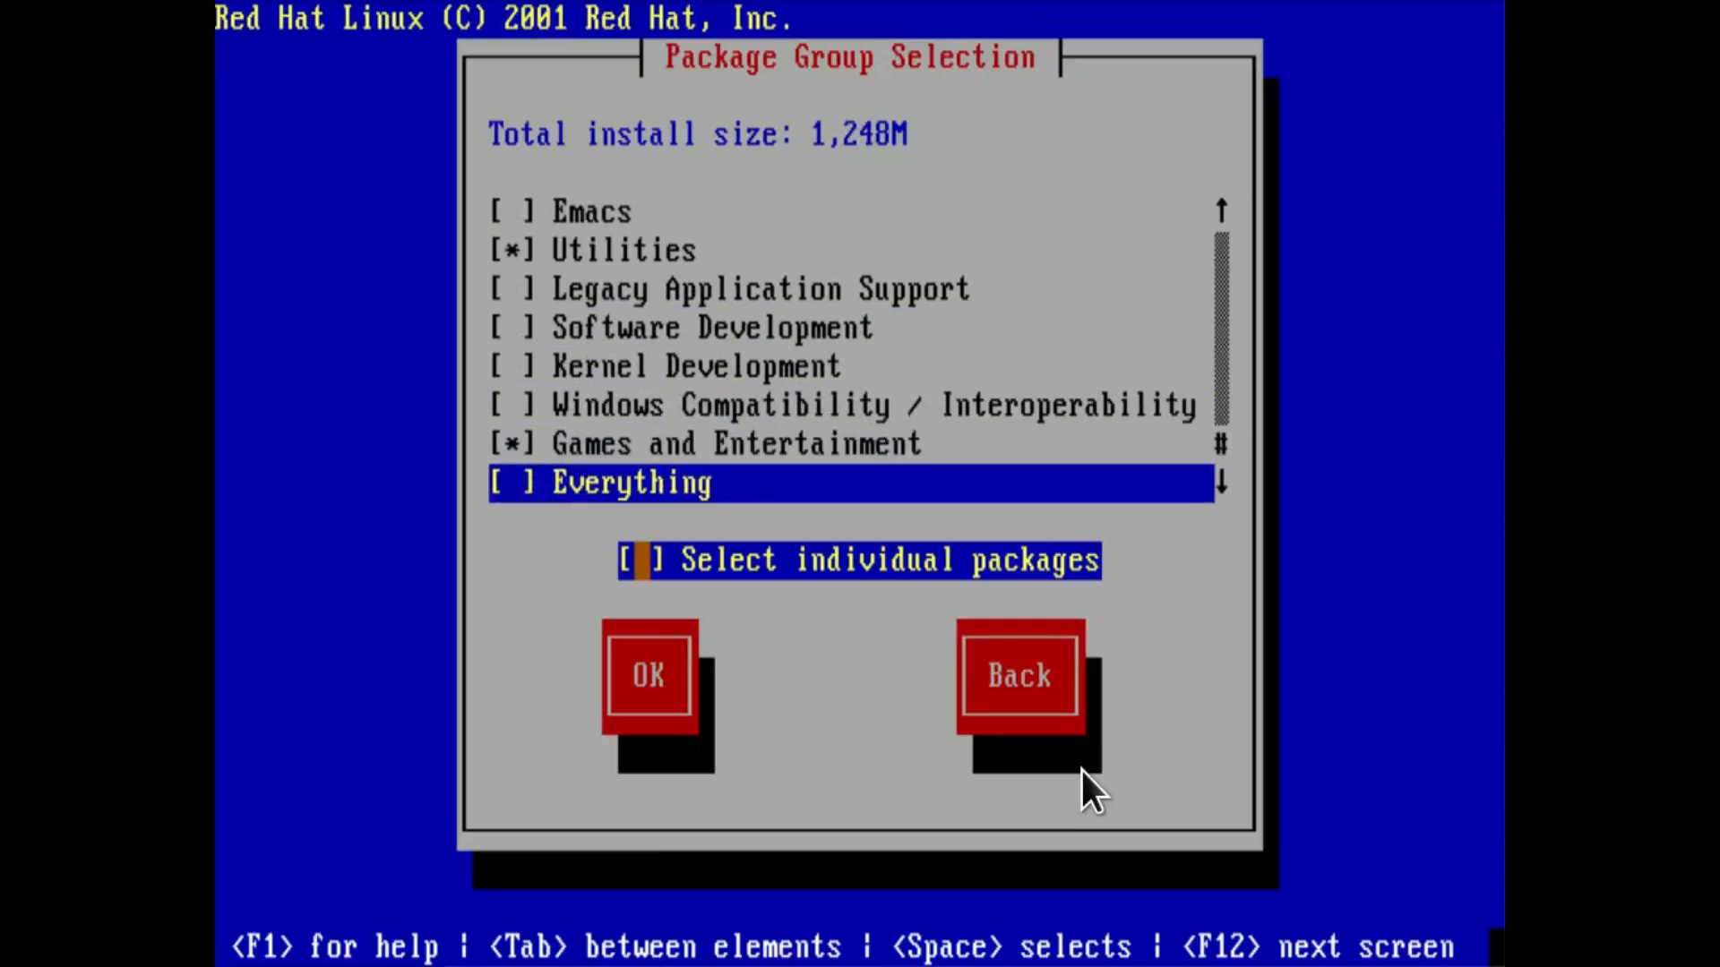
key(Tab)
key(Return)
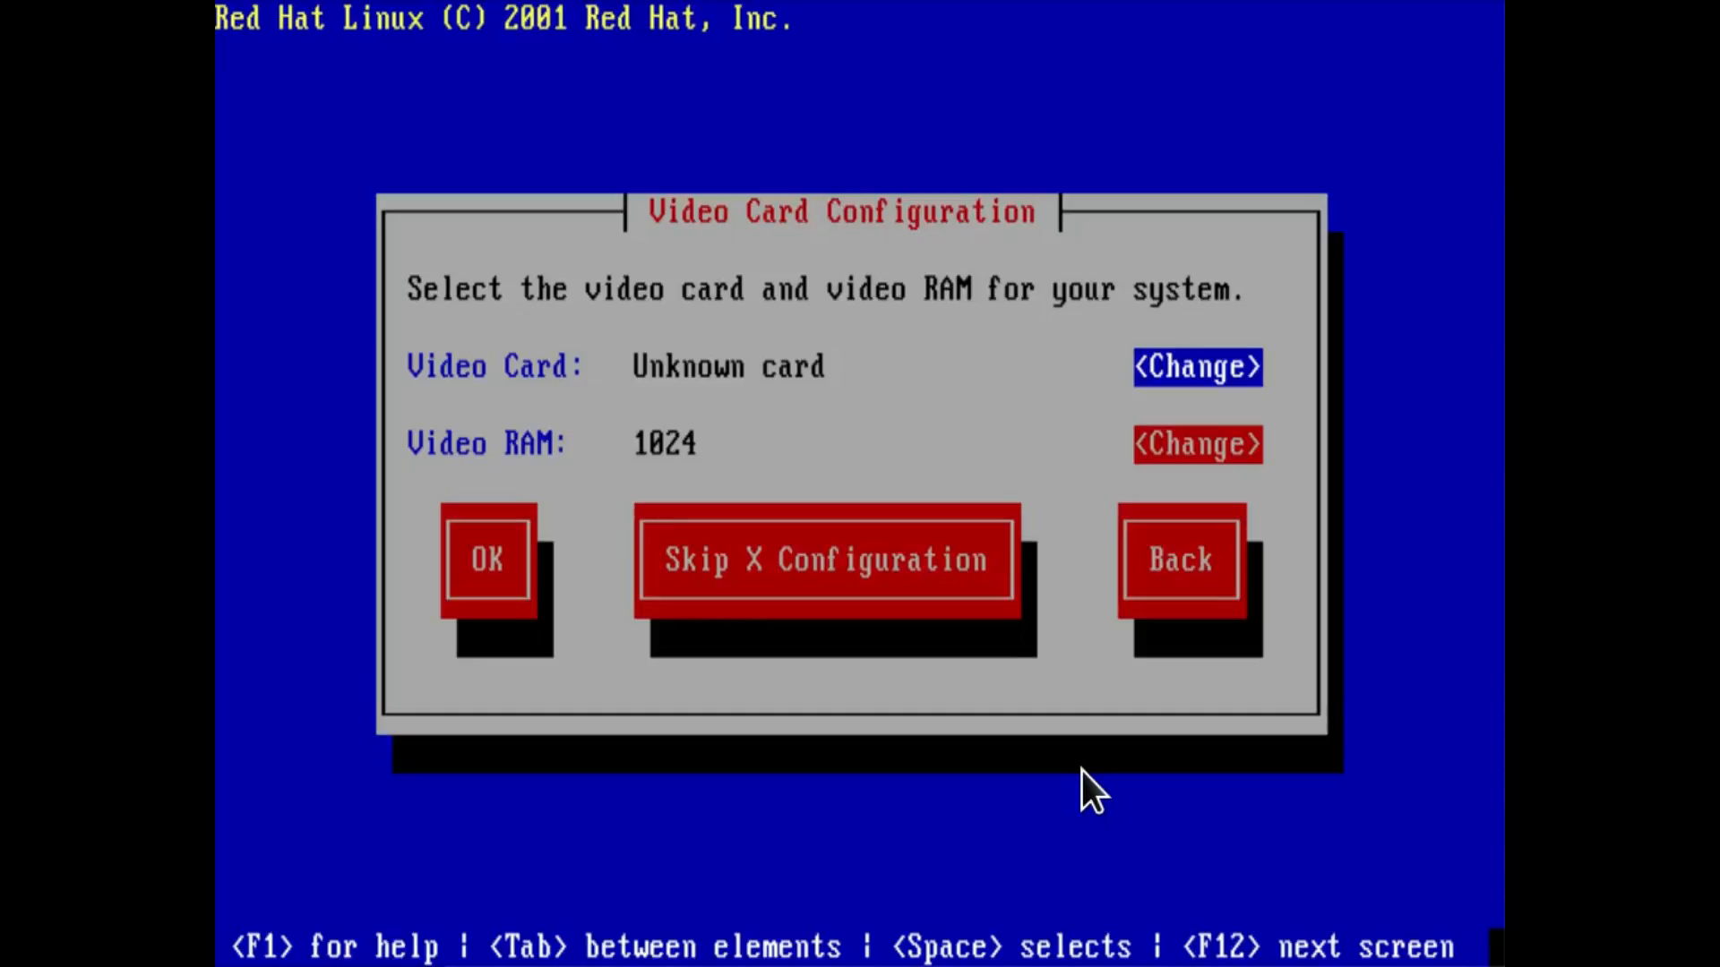
Change the video card to Generic SVGA.
key(Return)
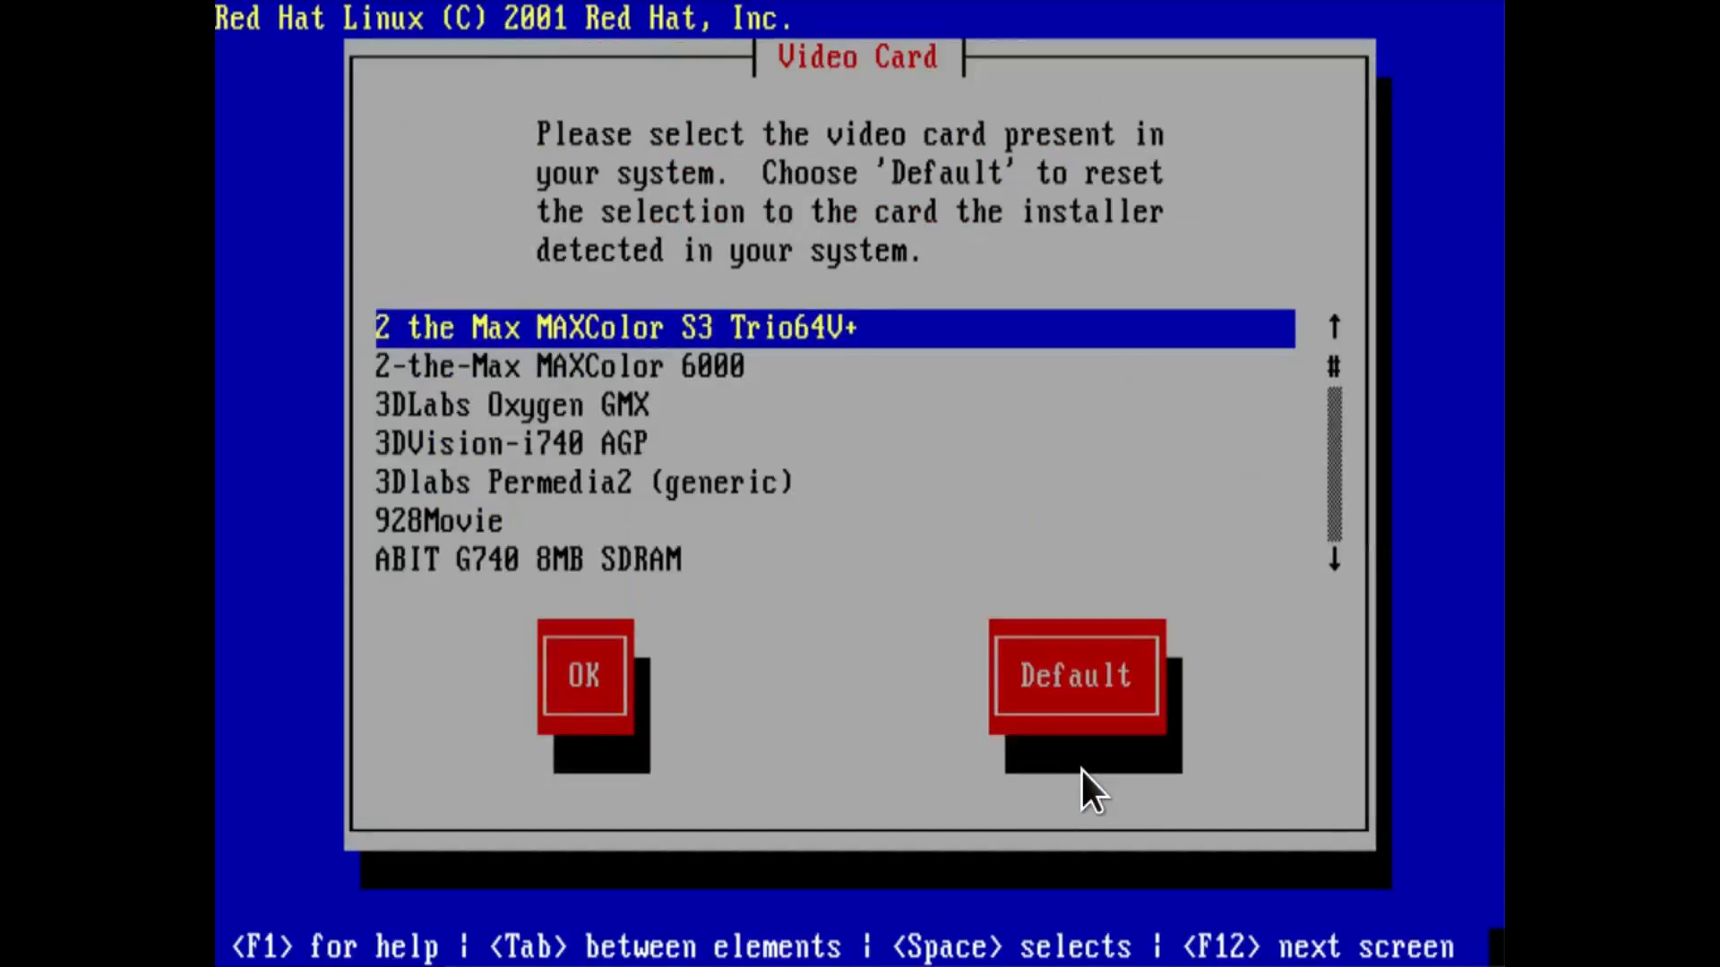
key(Down)
key(Down)
key(Down)
key(Down)
key(Down)
key(Down)
key(Down)
key(Down)
key(Down)
key(Down)
key(Down)
key(Down)
key(Down)
key(Down)
key(Down)
key(Down)
key(Down)
key(Down)
key(Down)
key(Down)
key(Down)
key(Down)
key(Down)
key(Down)
key(Down)
key(Down)
key(Down)
key(Down)
key(Down)
key(Down)
key(Down)
key(Down)
key(Down)
key(Down)
key(Down)
key(Down)
key(Down)
key(Down)
key(Down)
key(Down)
key(Down)
key(Down)
key(Down)
key(Down)
key(Down)
key(Down)
key(Down)
key(Down)
key(Down)
key(Down)
key(Down)
key(Down)
key(Down)
key(Down)
key(Down)
key(Down)
key(Down)
key(Down)
key(Down)
key(Down)
key(Down)
key(Down)
key(Down)
key(Down)
key(Down)
key(Down)
key(Down)
key(Down)
key(Down)
key(Down)
key(Down)
key(Down)
key(Down)
key(Down)
key(Down)
key(Down)
key(Down)
key(Down)
key(Down)
key(Down)
key(Down)
key(Down)
key(Down)
key(Down)
key(Down)
key(Down)
key(Down)
key(Down)
key(Down)
key(Down)
key(Down)
key(Down)
key(Down)
key(Down)
key(Up)
key(Up)
key(Up)
key(Up)
key(Up)
key(Up)
key(Up)
key(Tab)
key(Return)
Accept the video card configuration with 1024 video RAM and begin the installation.
key(Tab)
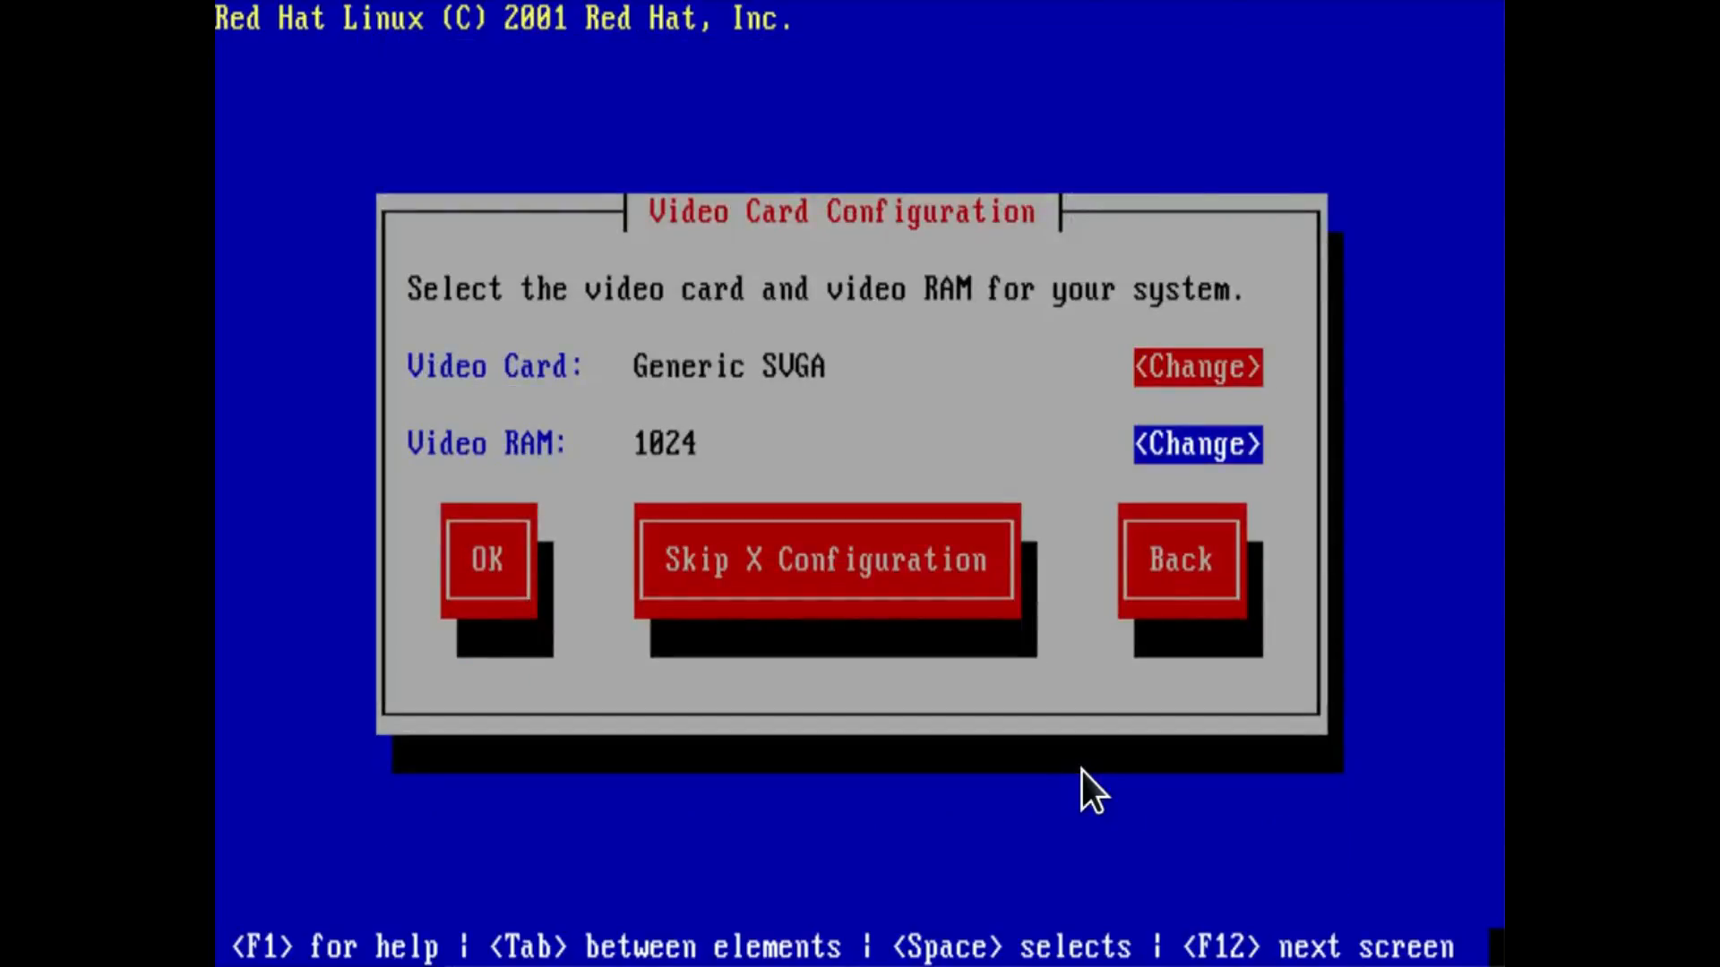
key(Tab)
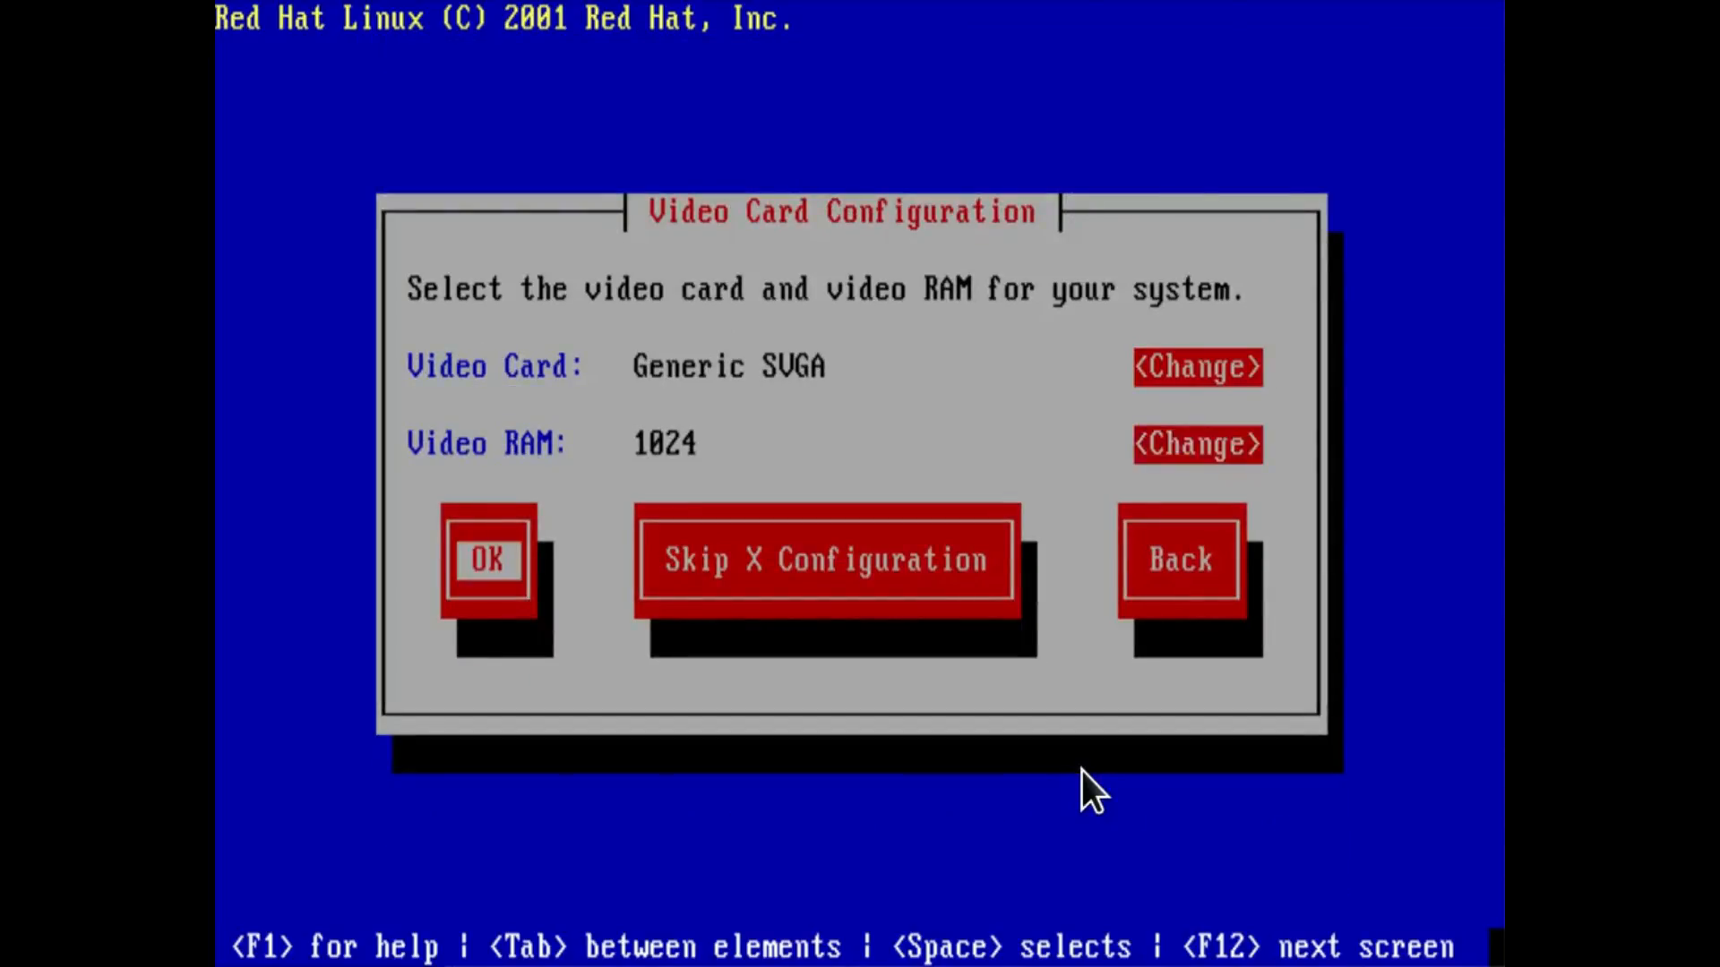
key(Return)
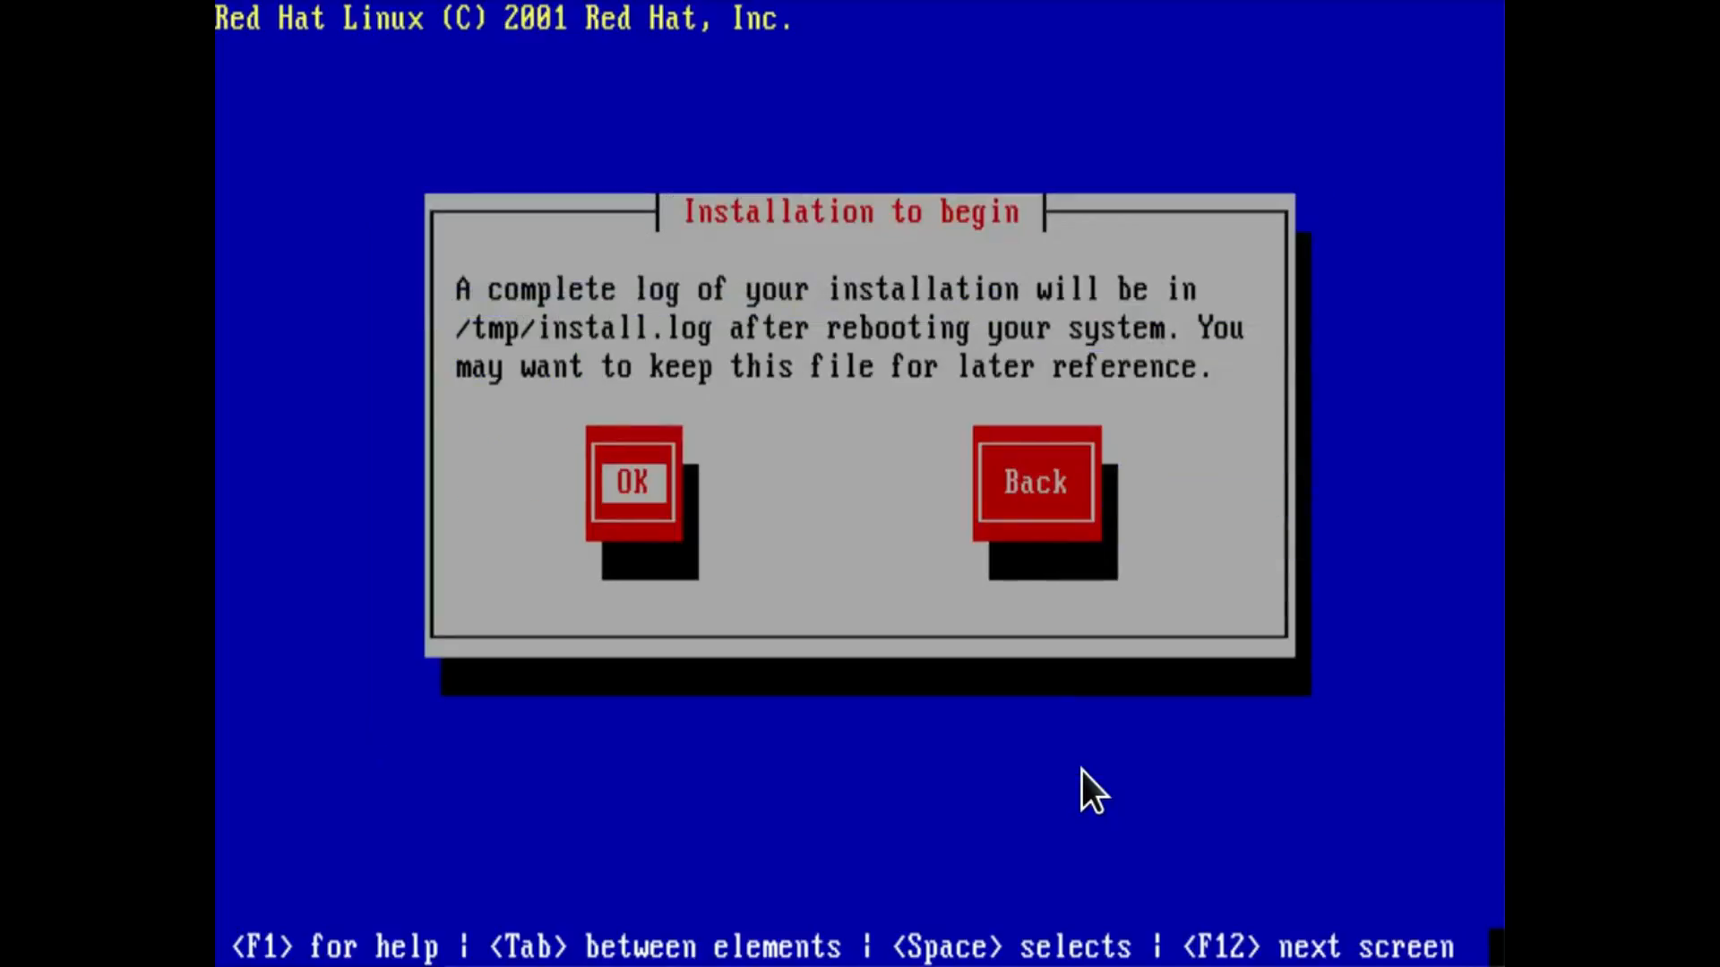
key(Return)
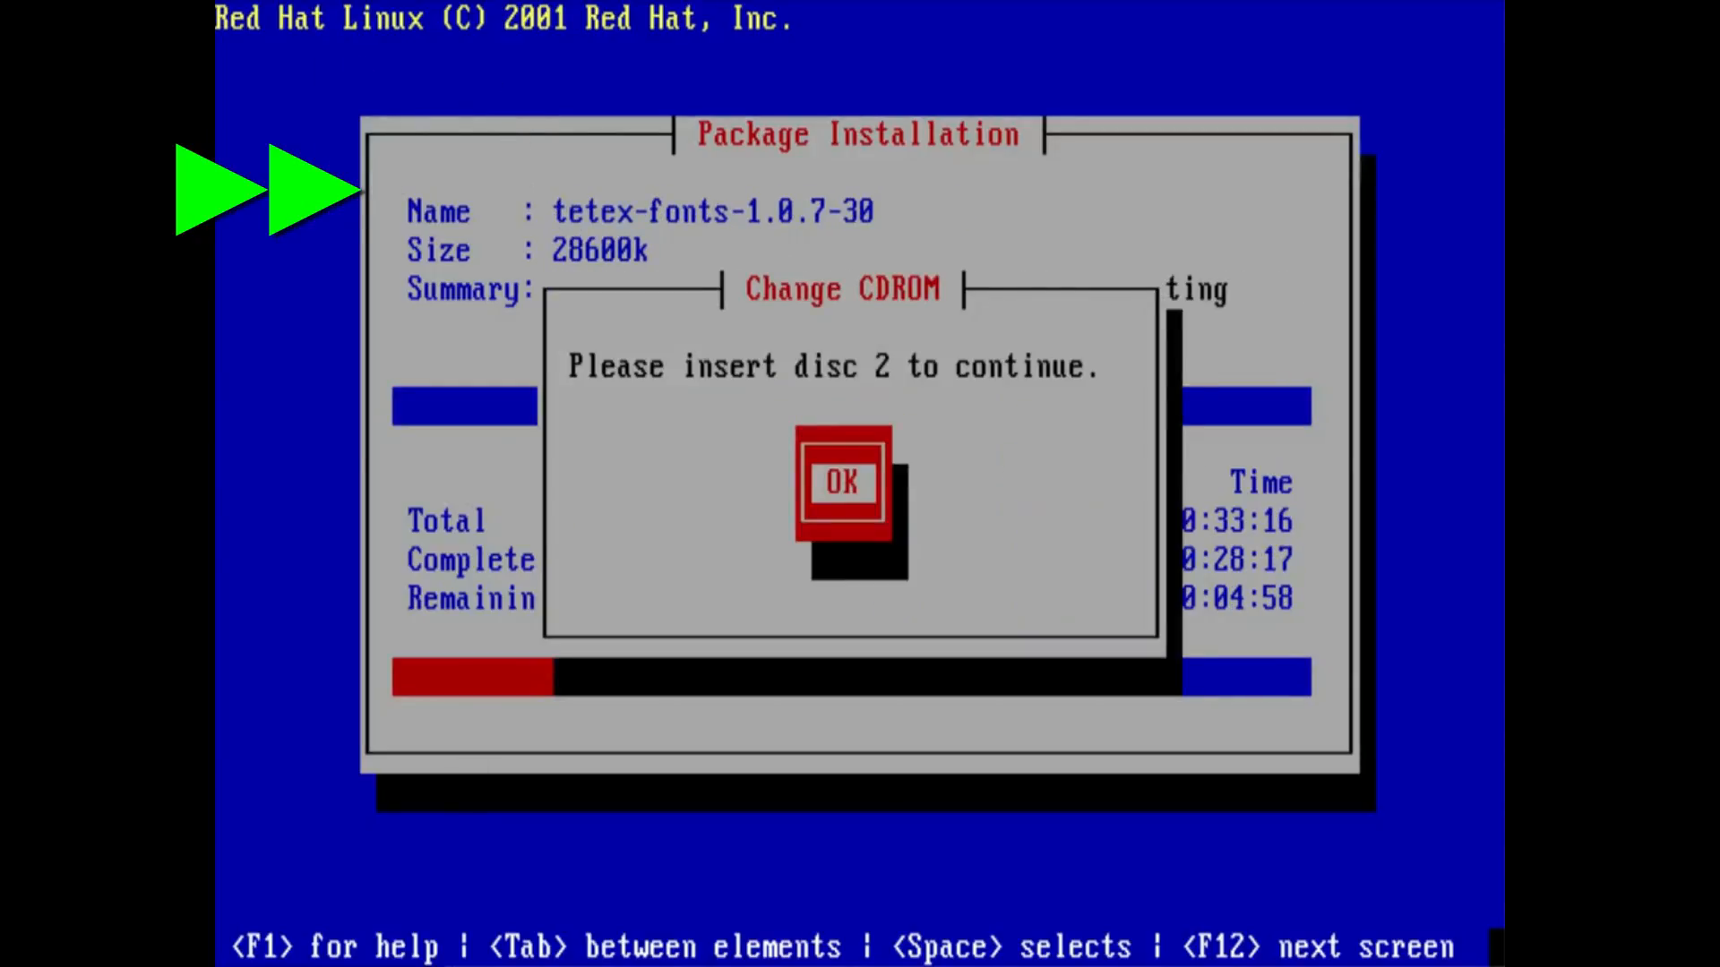
Continue the package installation from disc 2 and decline creating a boot disk.
key(Return)
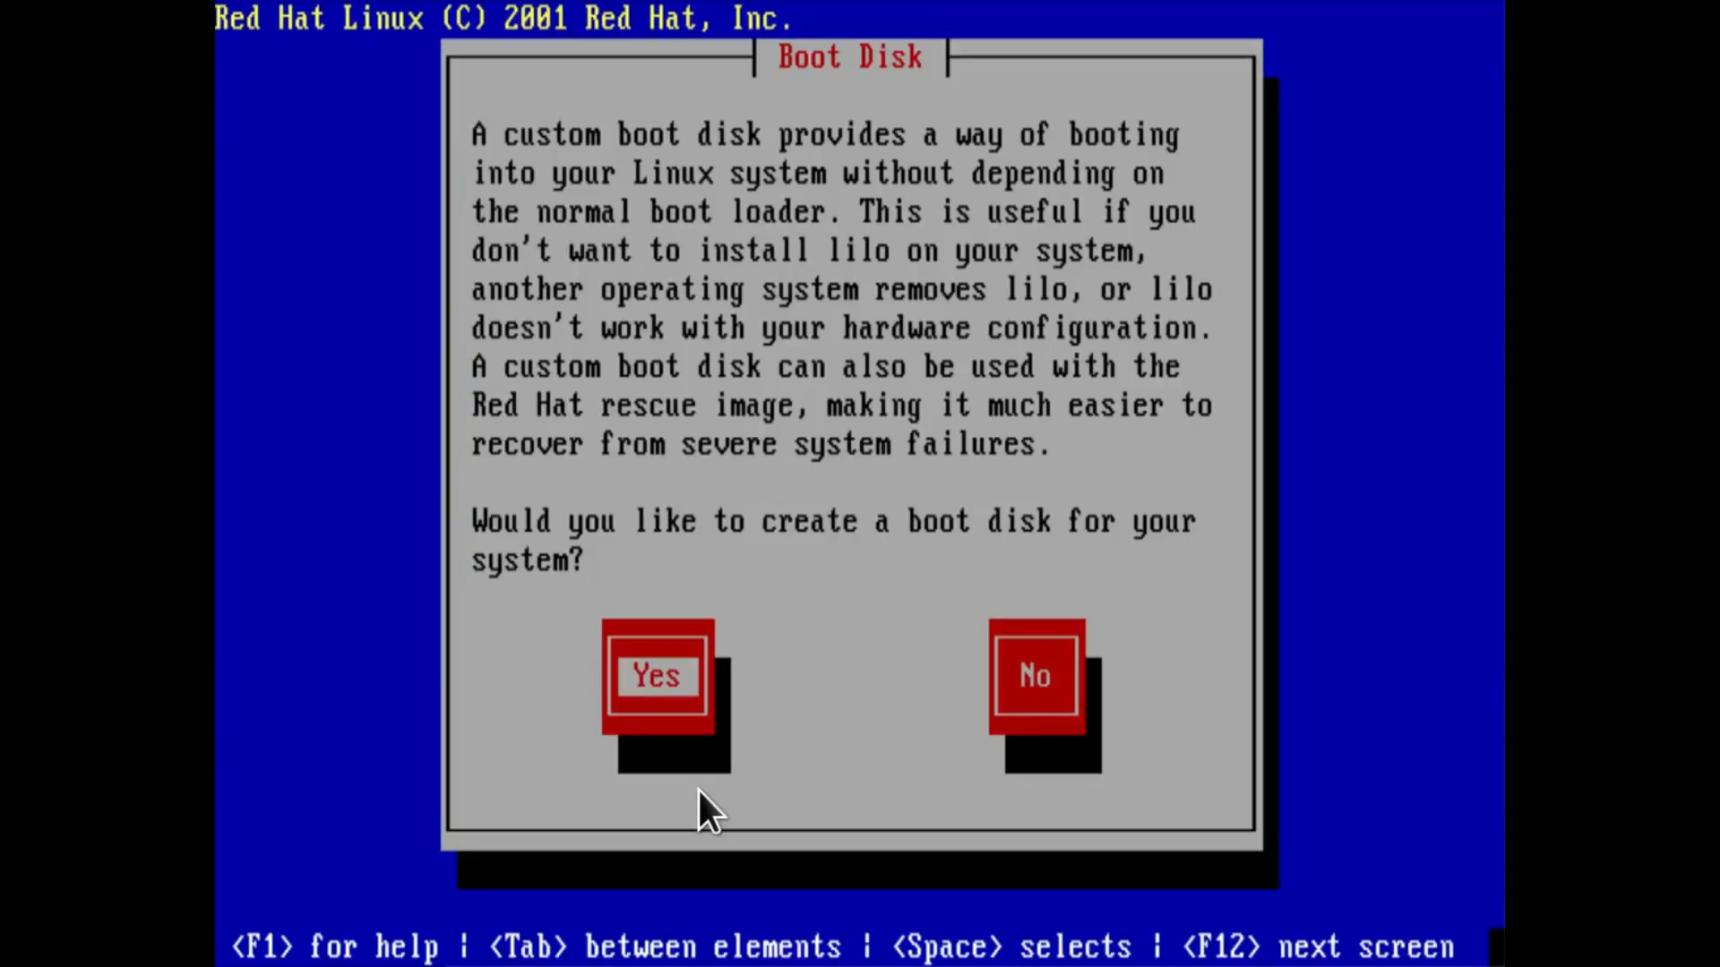
key(Tab)
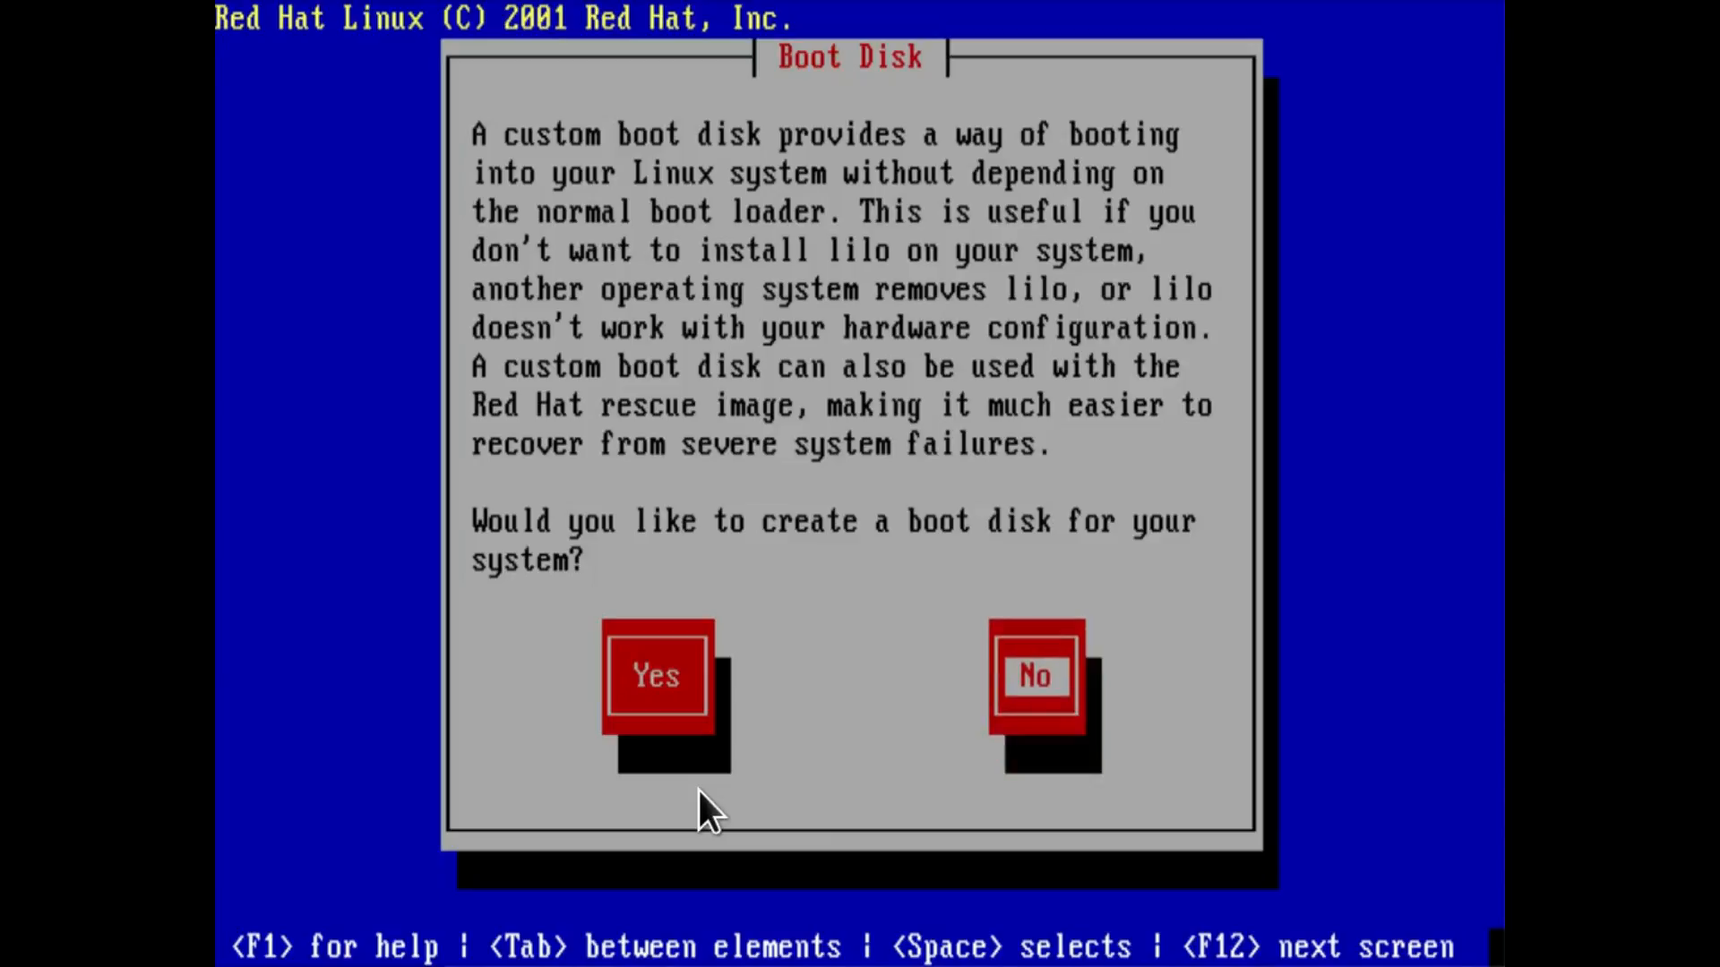
key(Return)
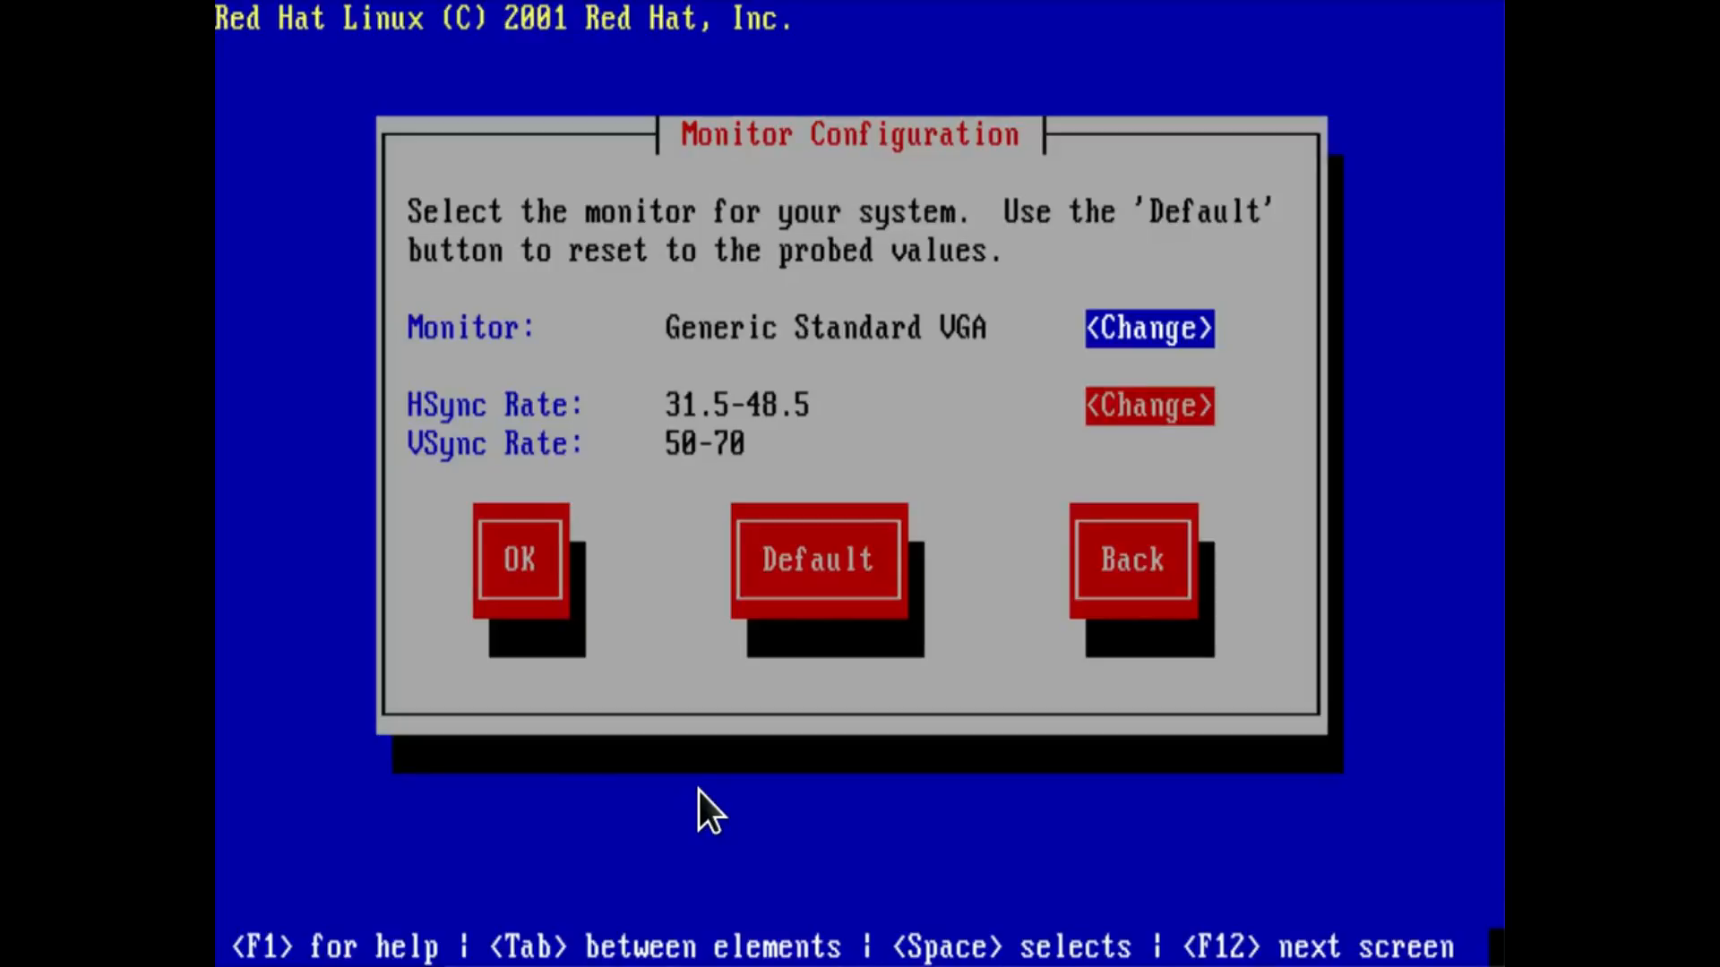
Set the monitor to Generic Laptop Display Panel 1024x768 and accept it with its default sync rates.
key(Return)
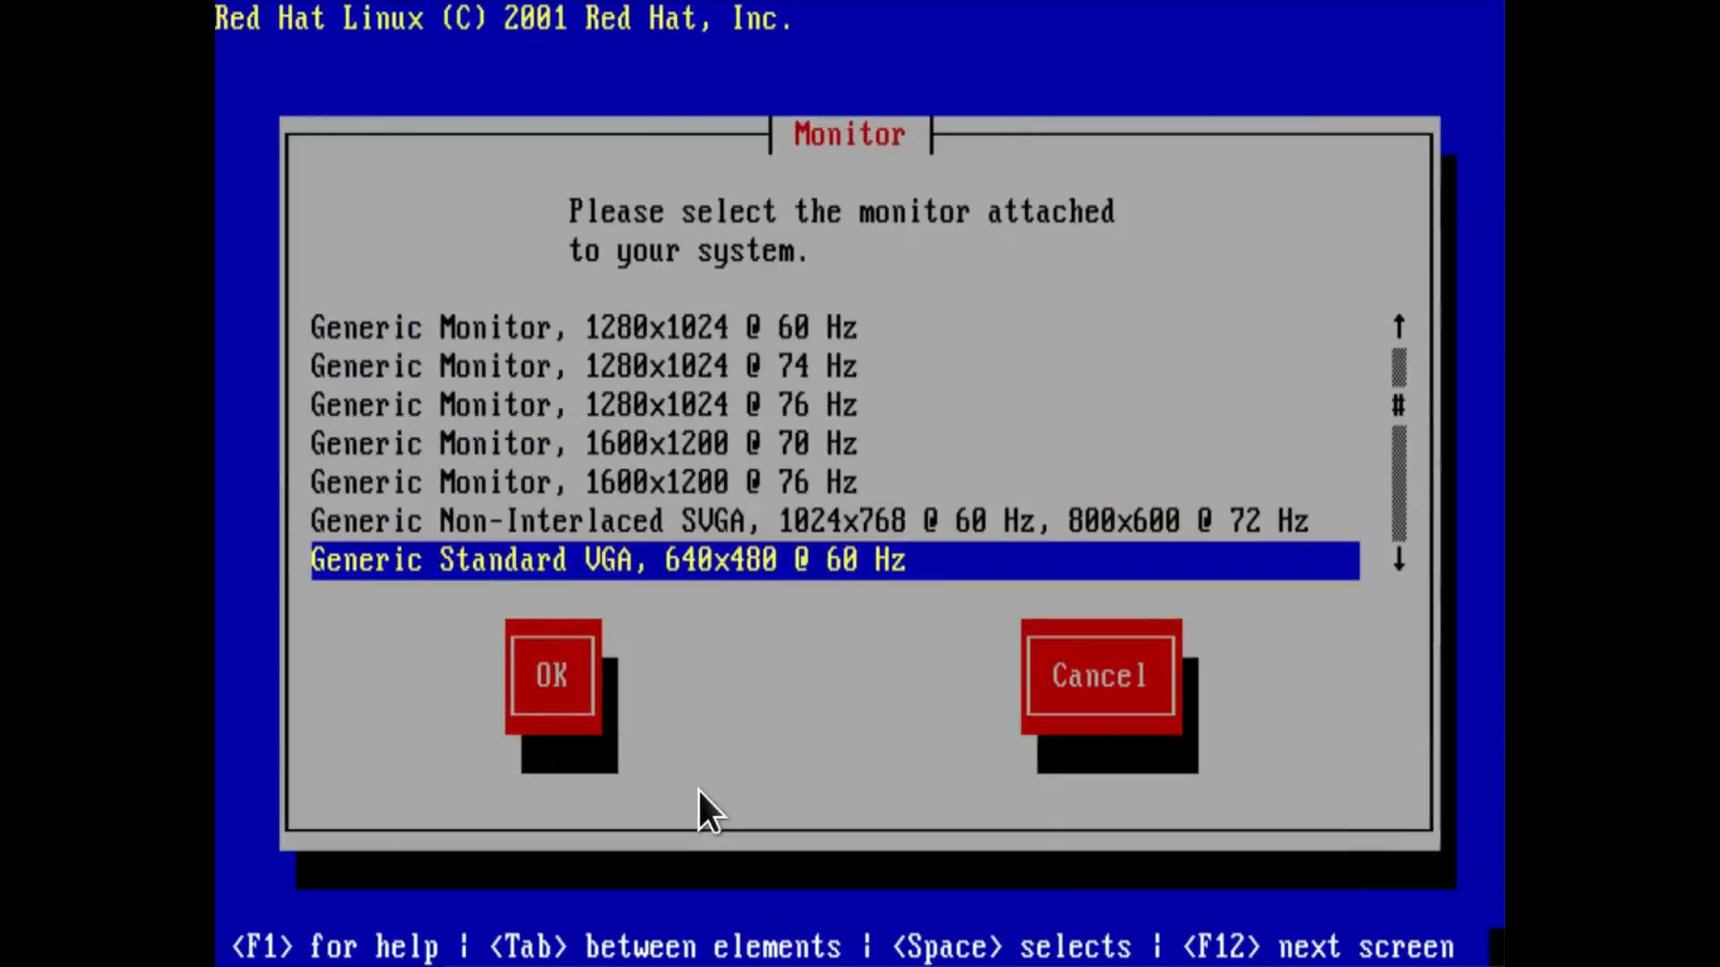
key(Up)
key(Up)
key(Up)
key(Up)
key(Up)
key(Up)
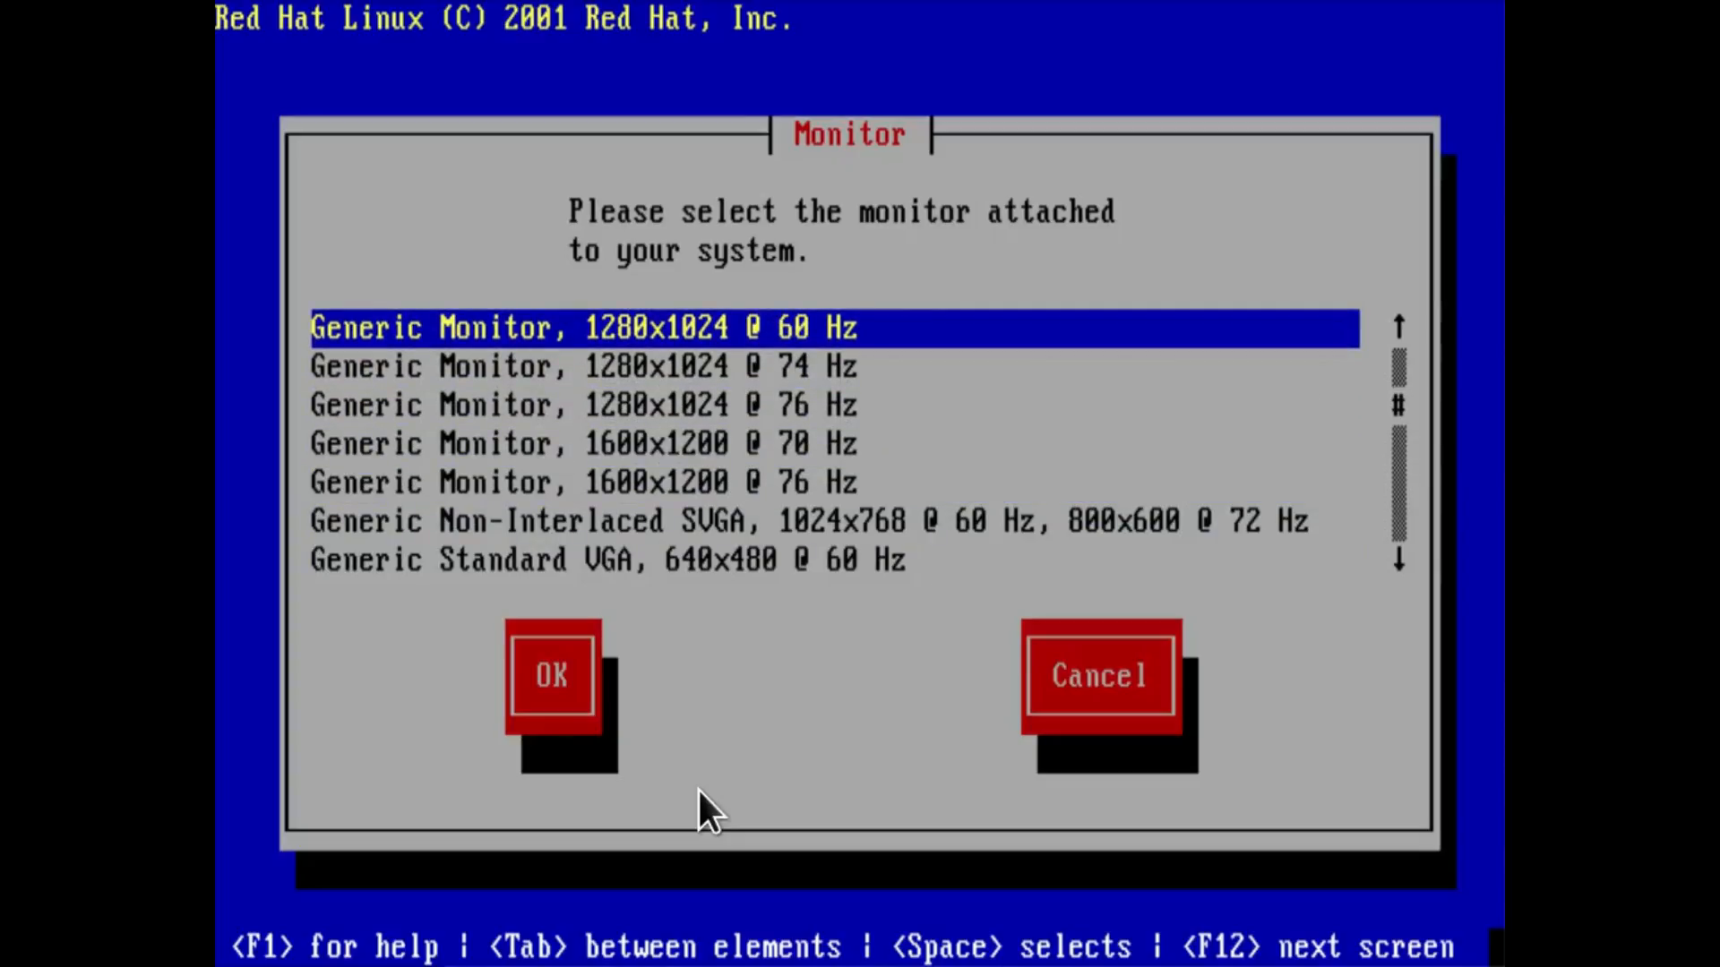
key(Up)
key(Up)
key(Up)
key(Up)
key(Up)
key(Up)
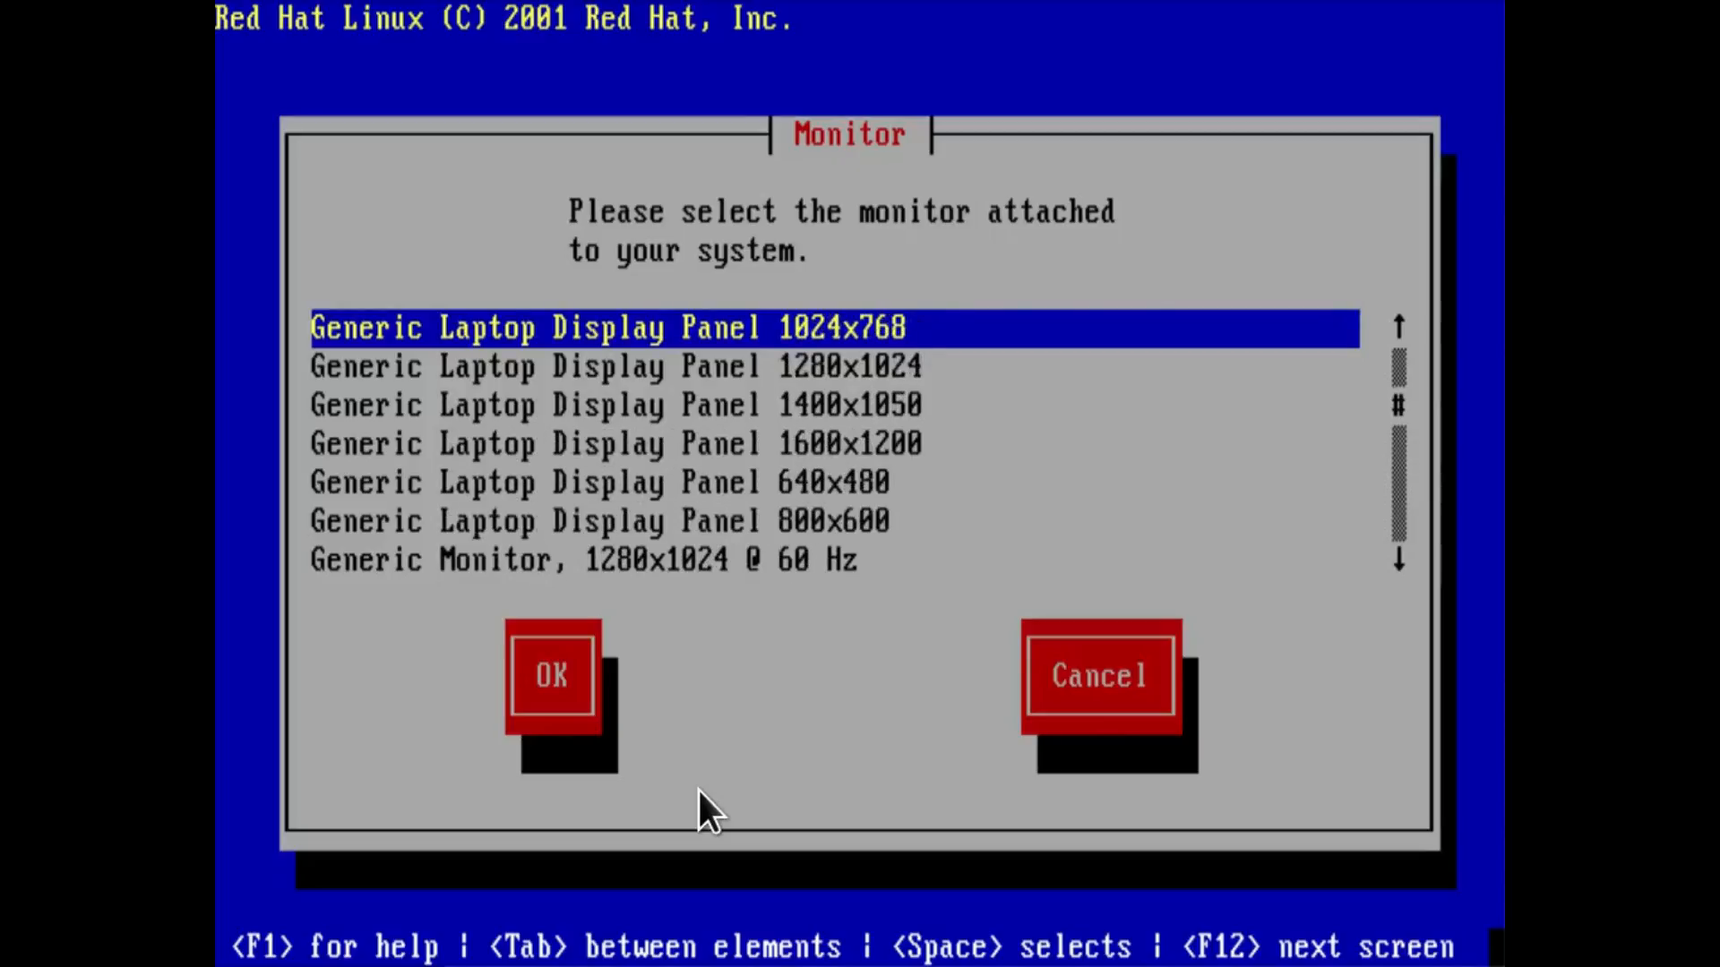
key(Up)
key(Up)
key(Down)
key(Down)
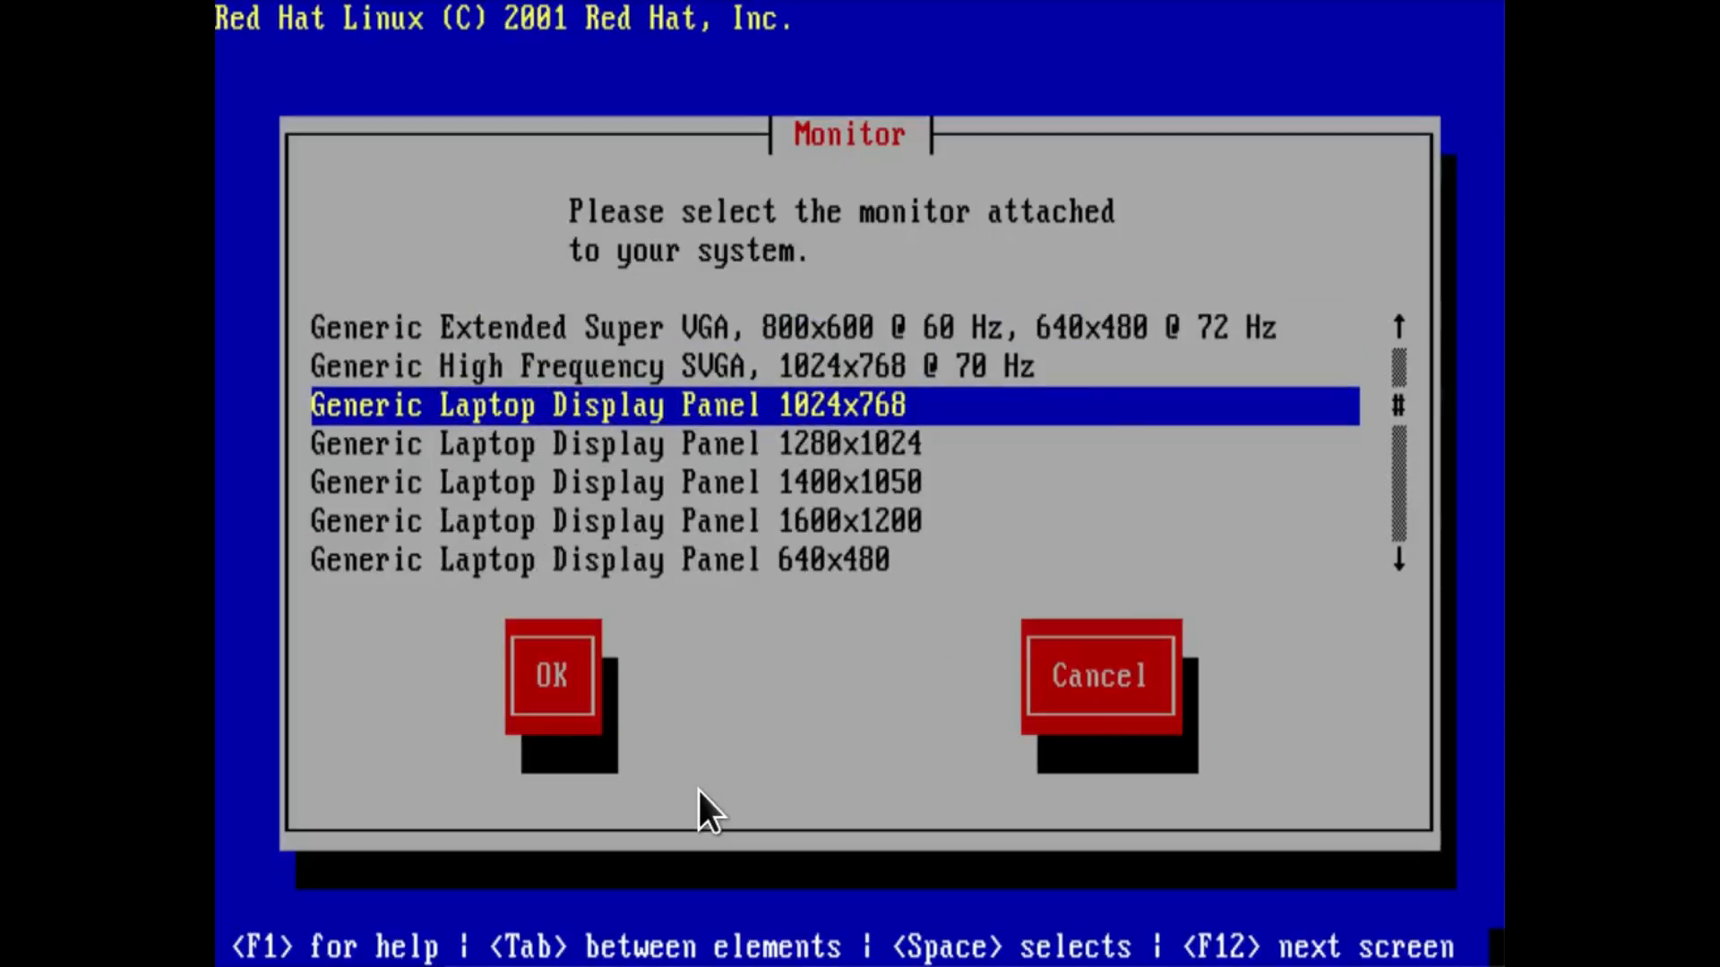
key(Tab)
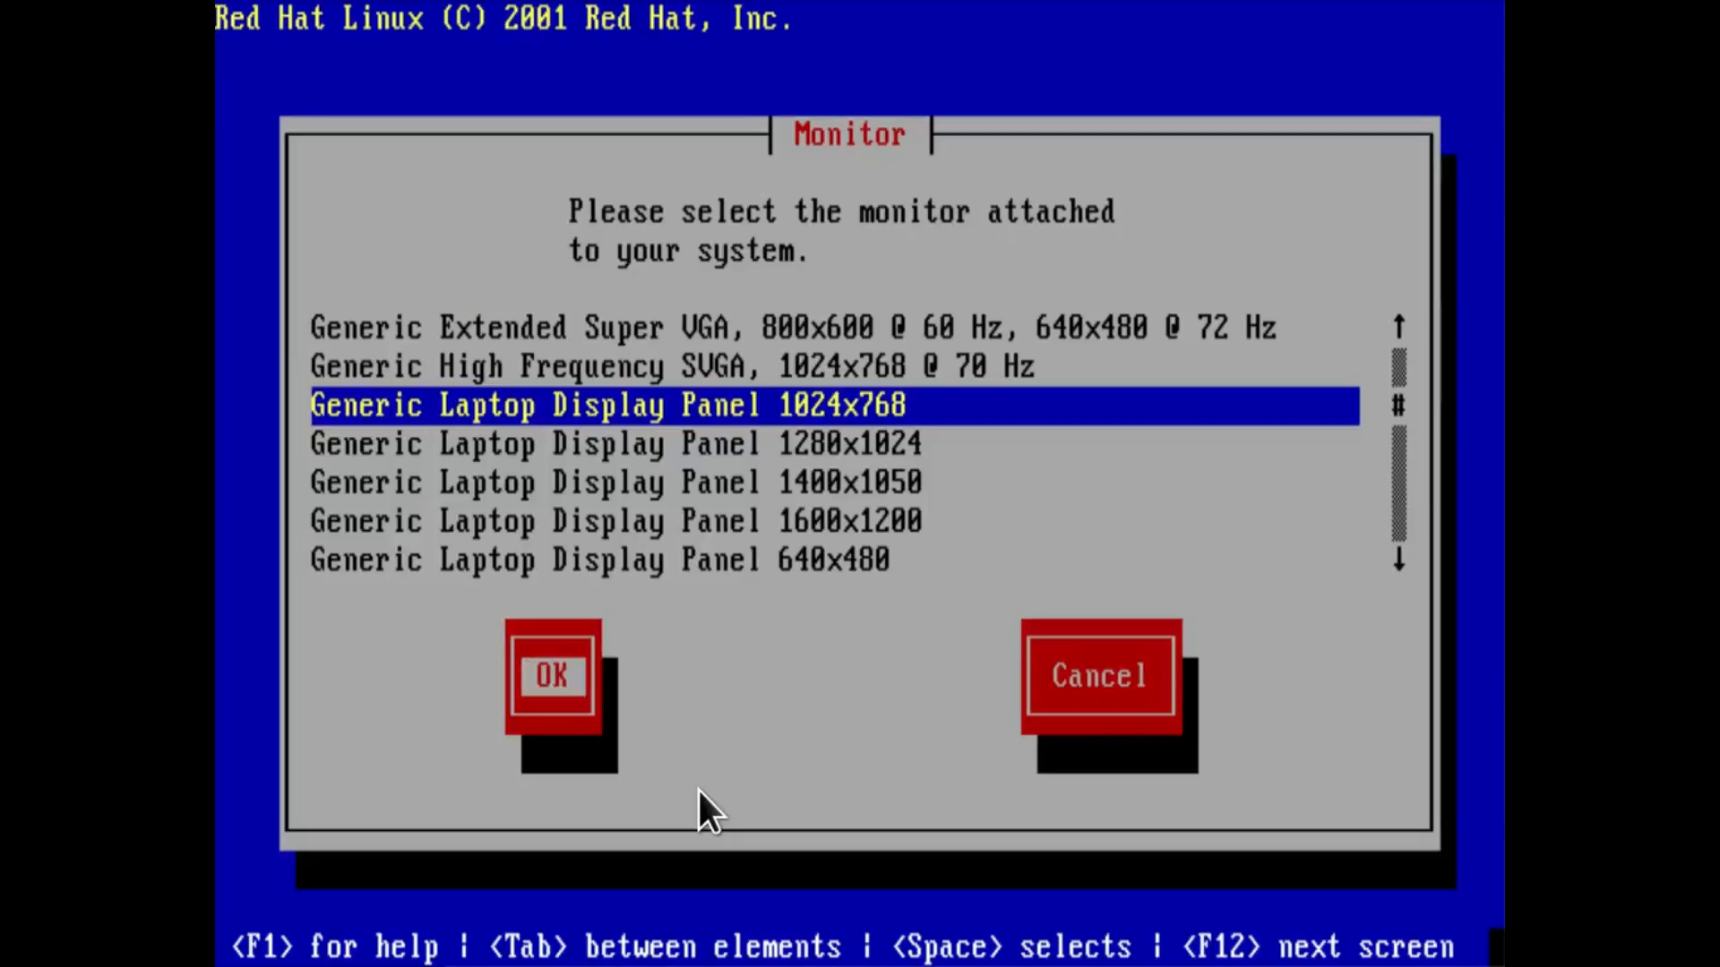
key(Return)
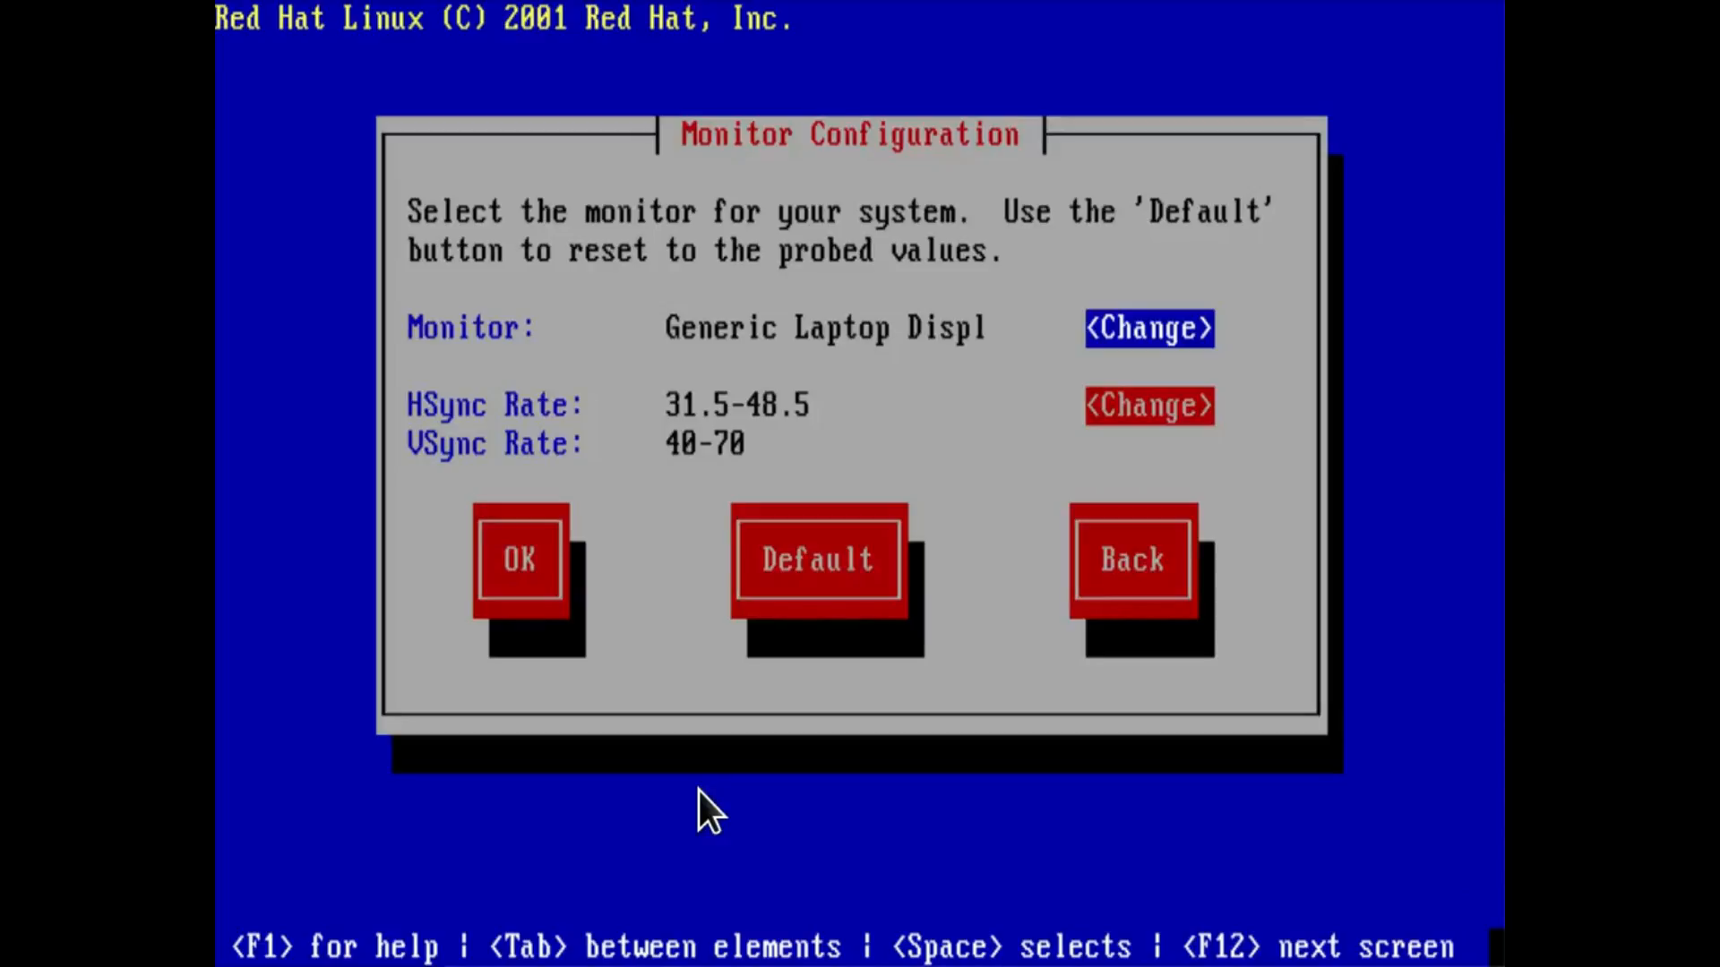
key(Tab)
key(Tab)
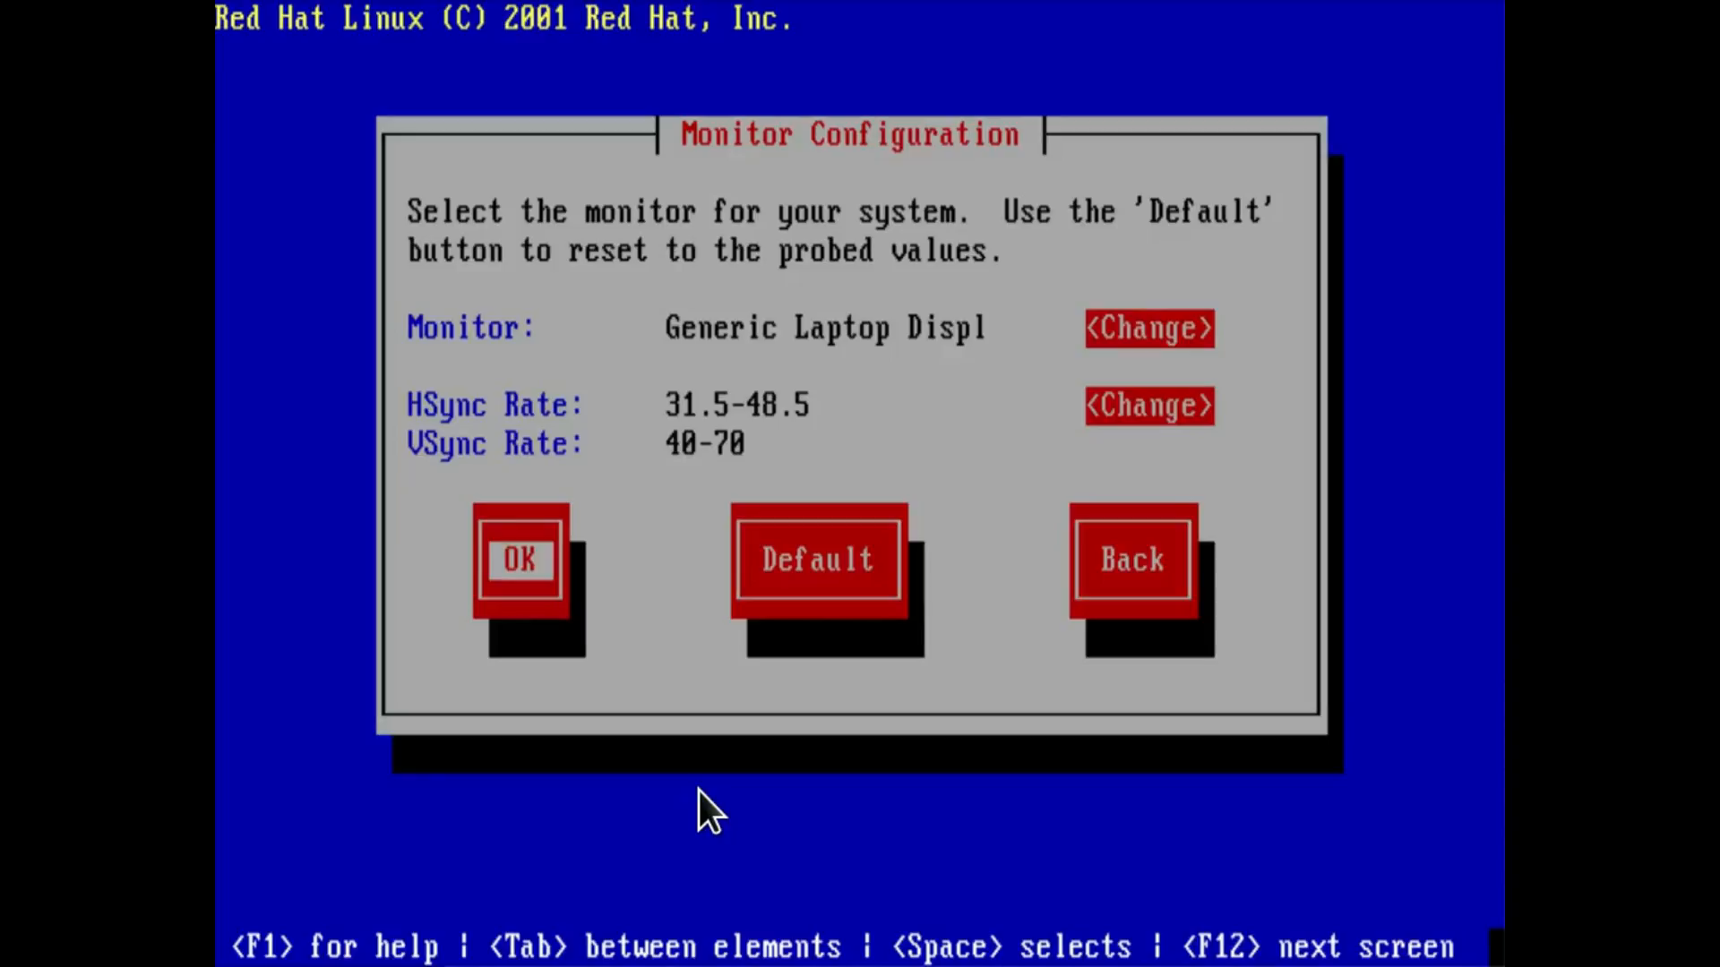
key(Return)
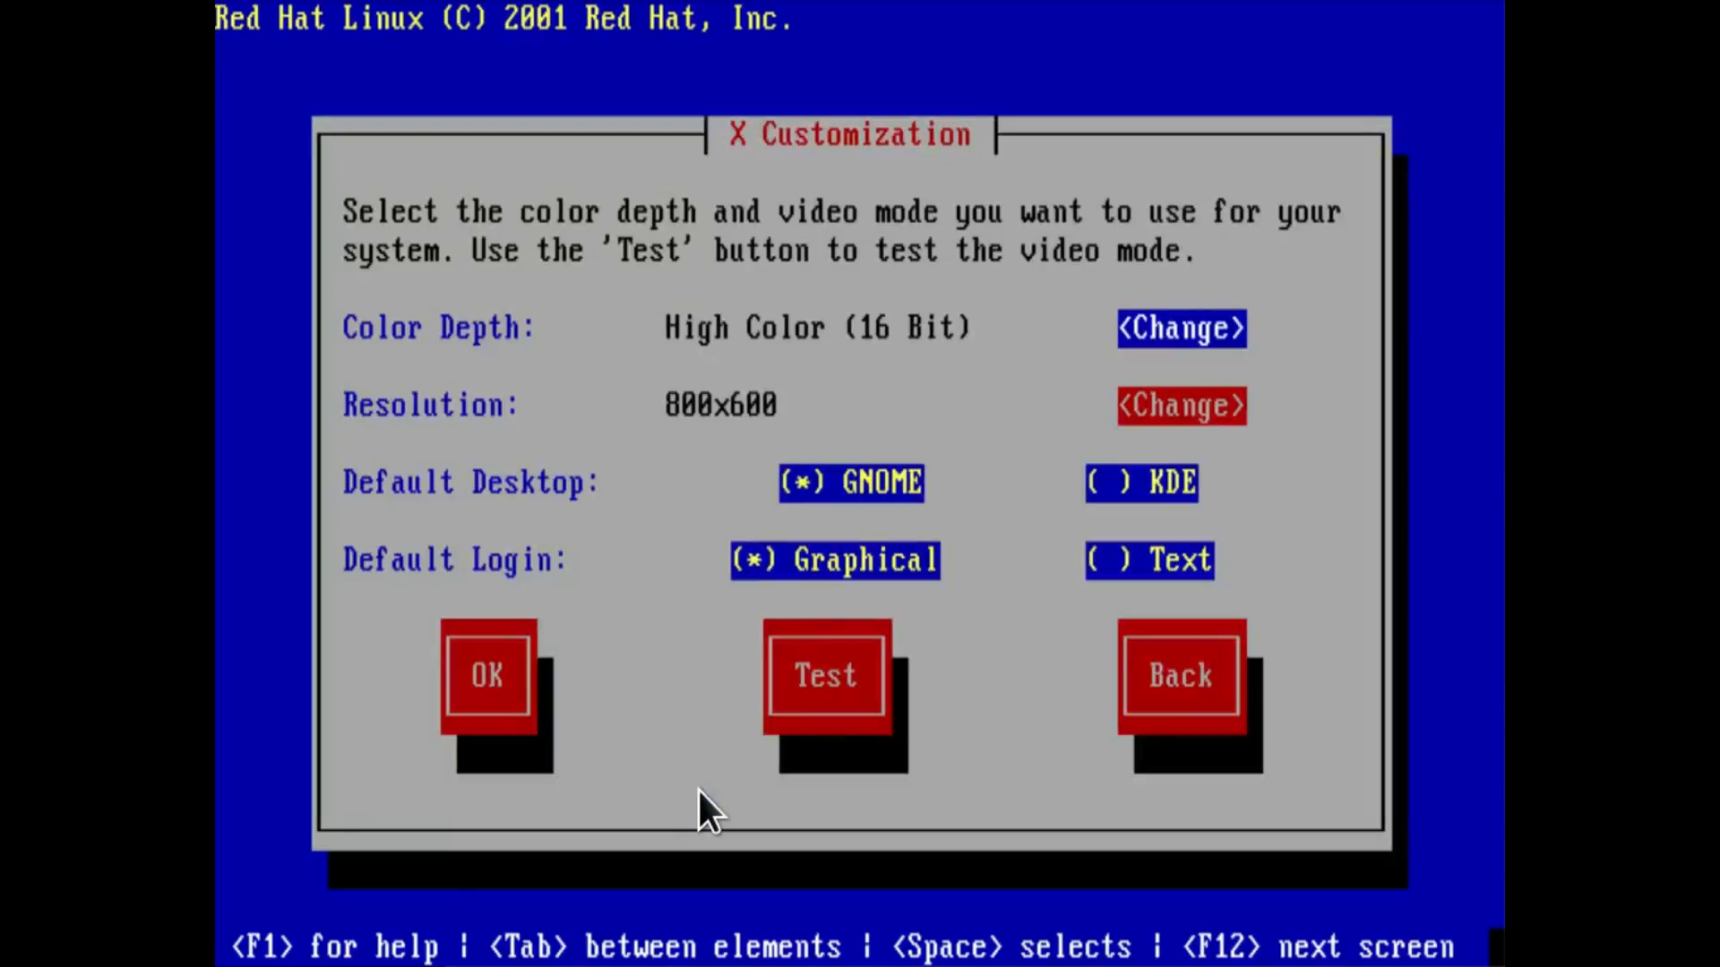
Set the default login to Text and accept the X customization with High Color (16 Bit), 800x600 and GNOME.
key(Up)
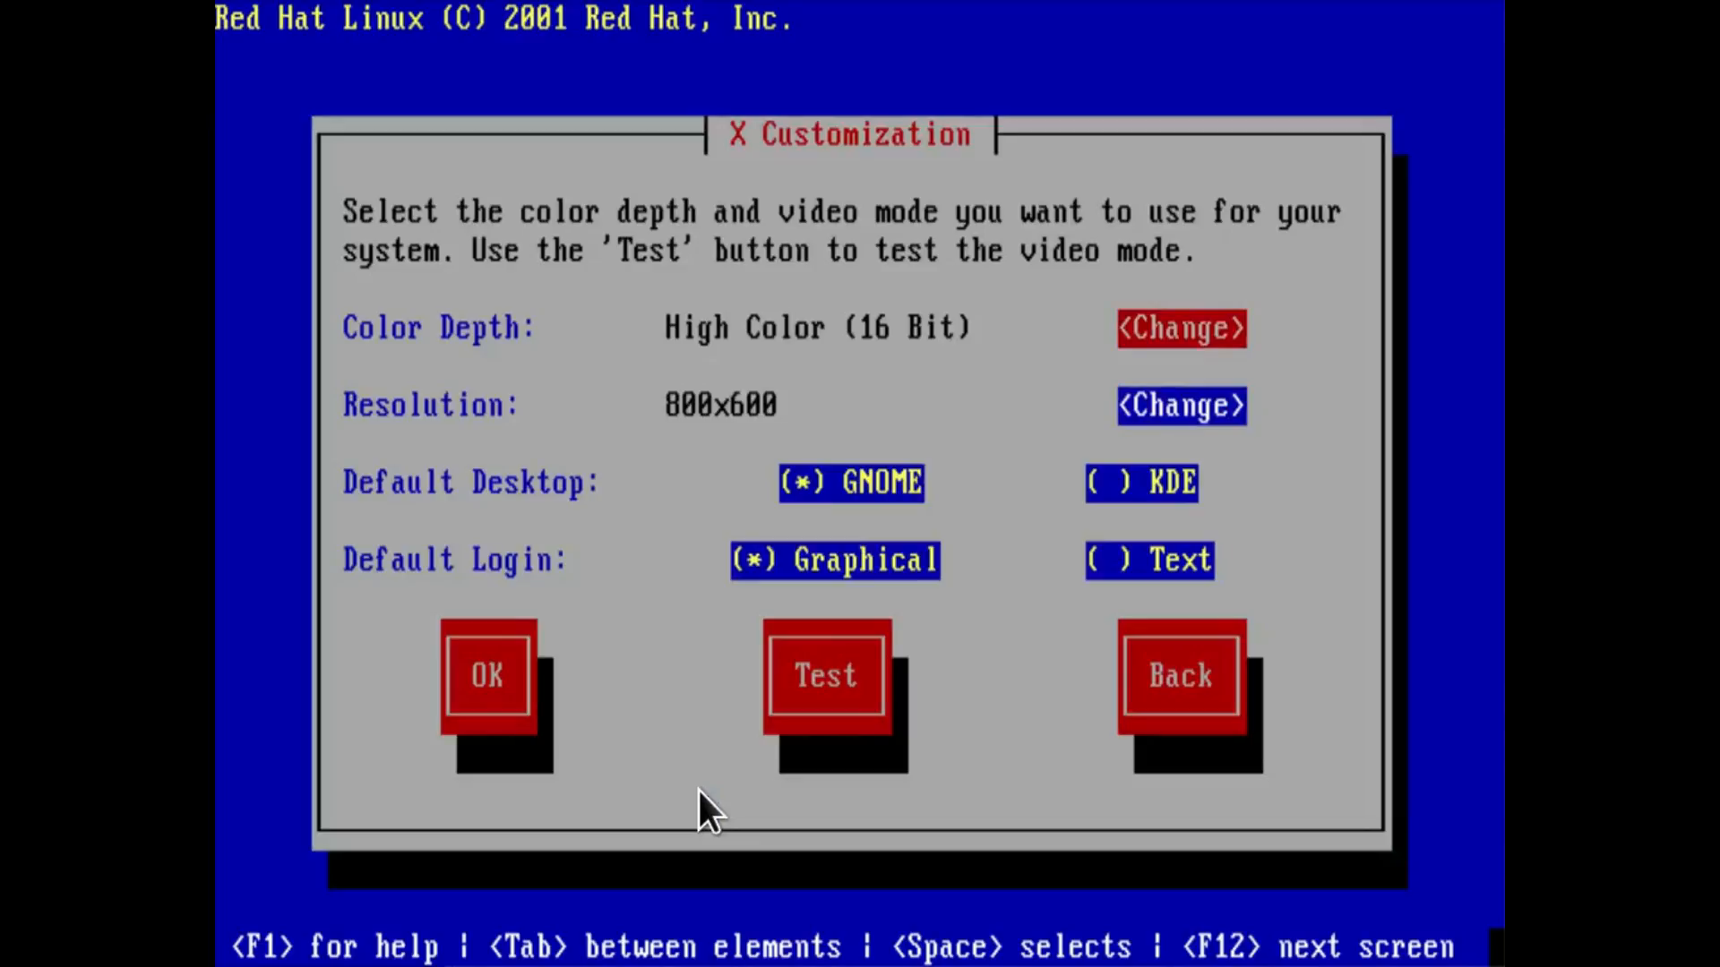
key(Down)
key(Down)
key(Down)
key(Down)
key(space)
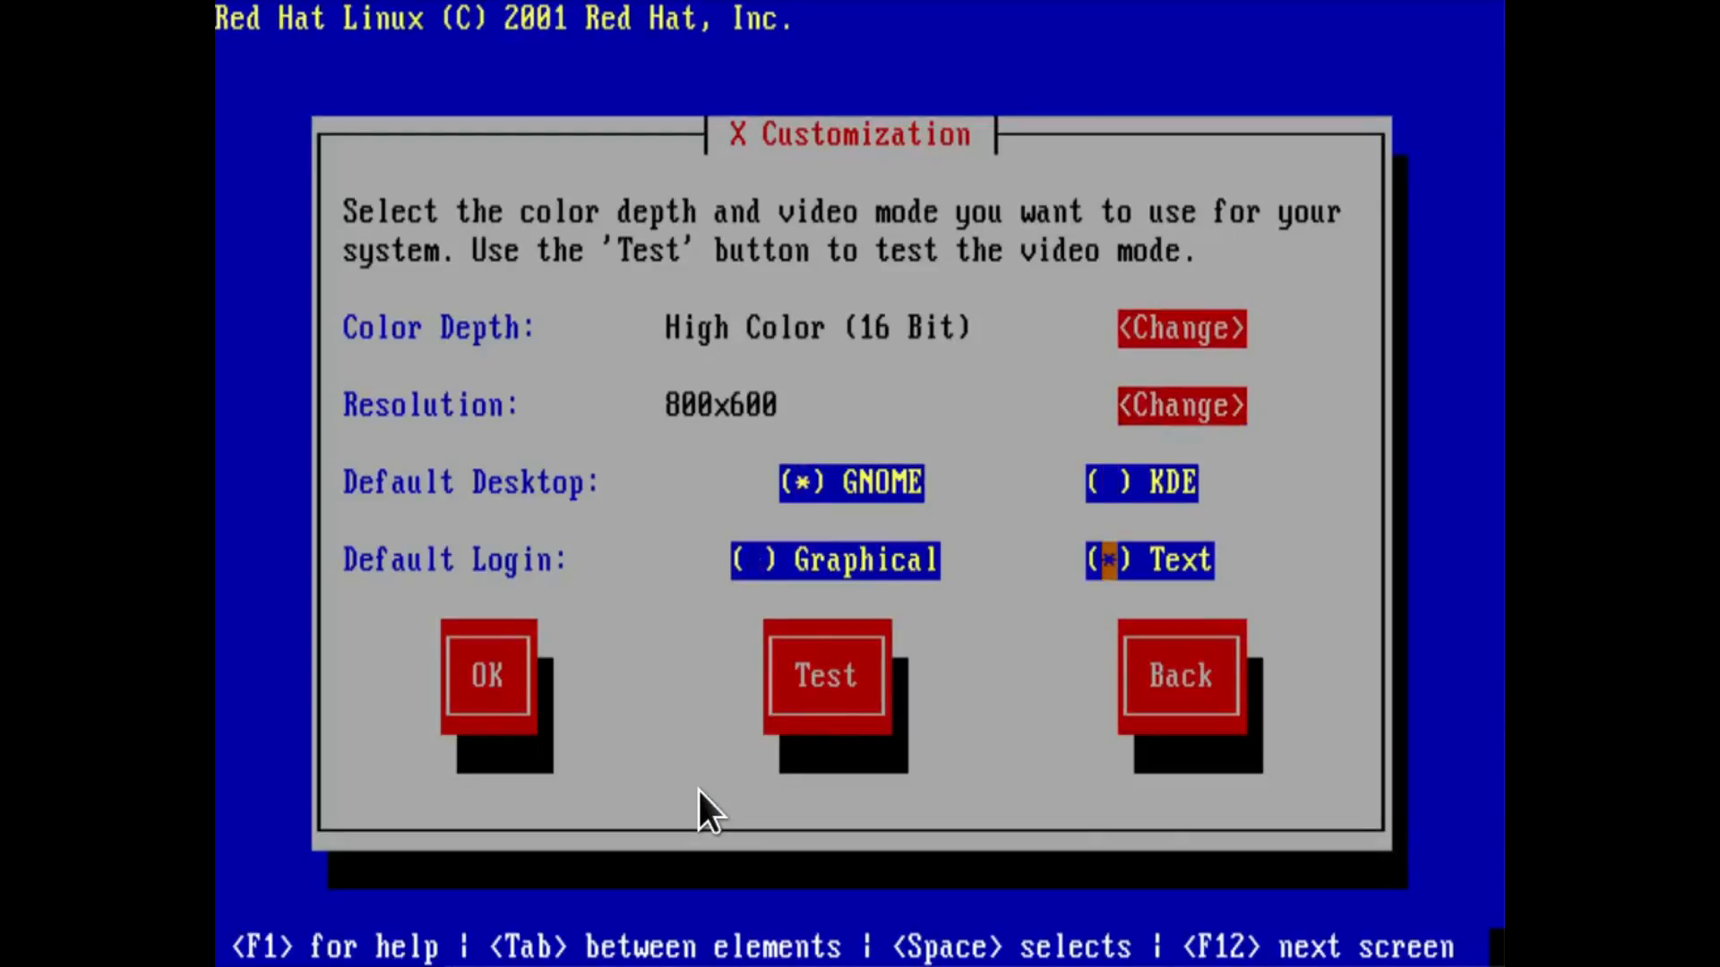
key(Tab)
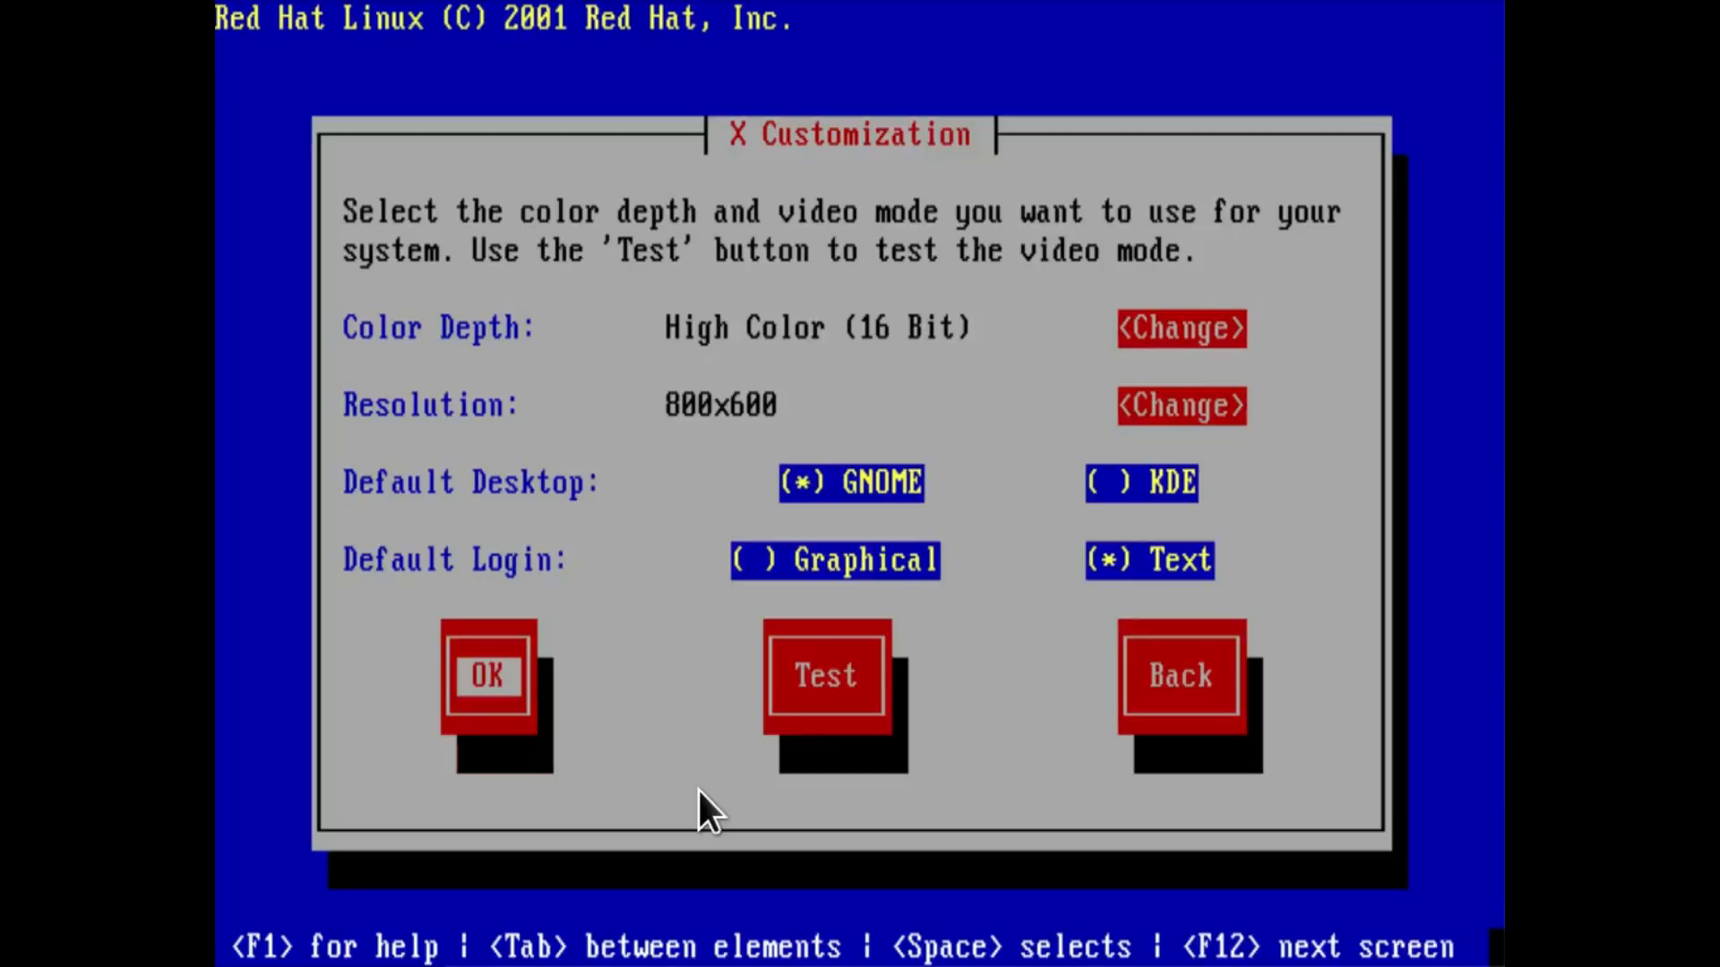
key(Return)
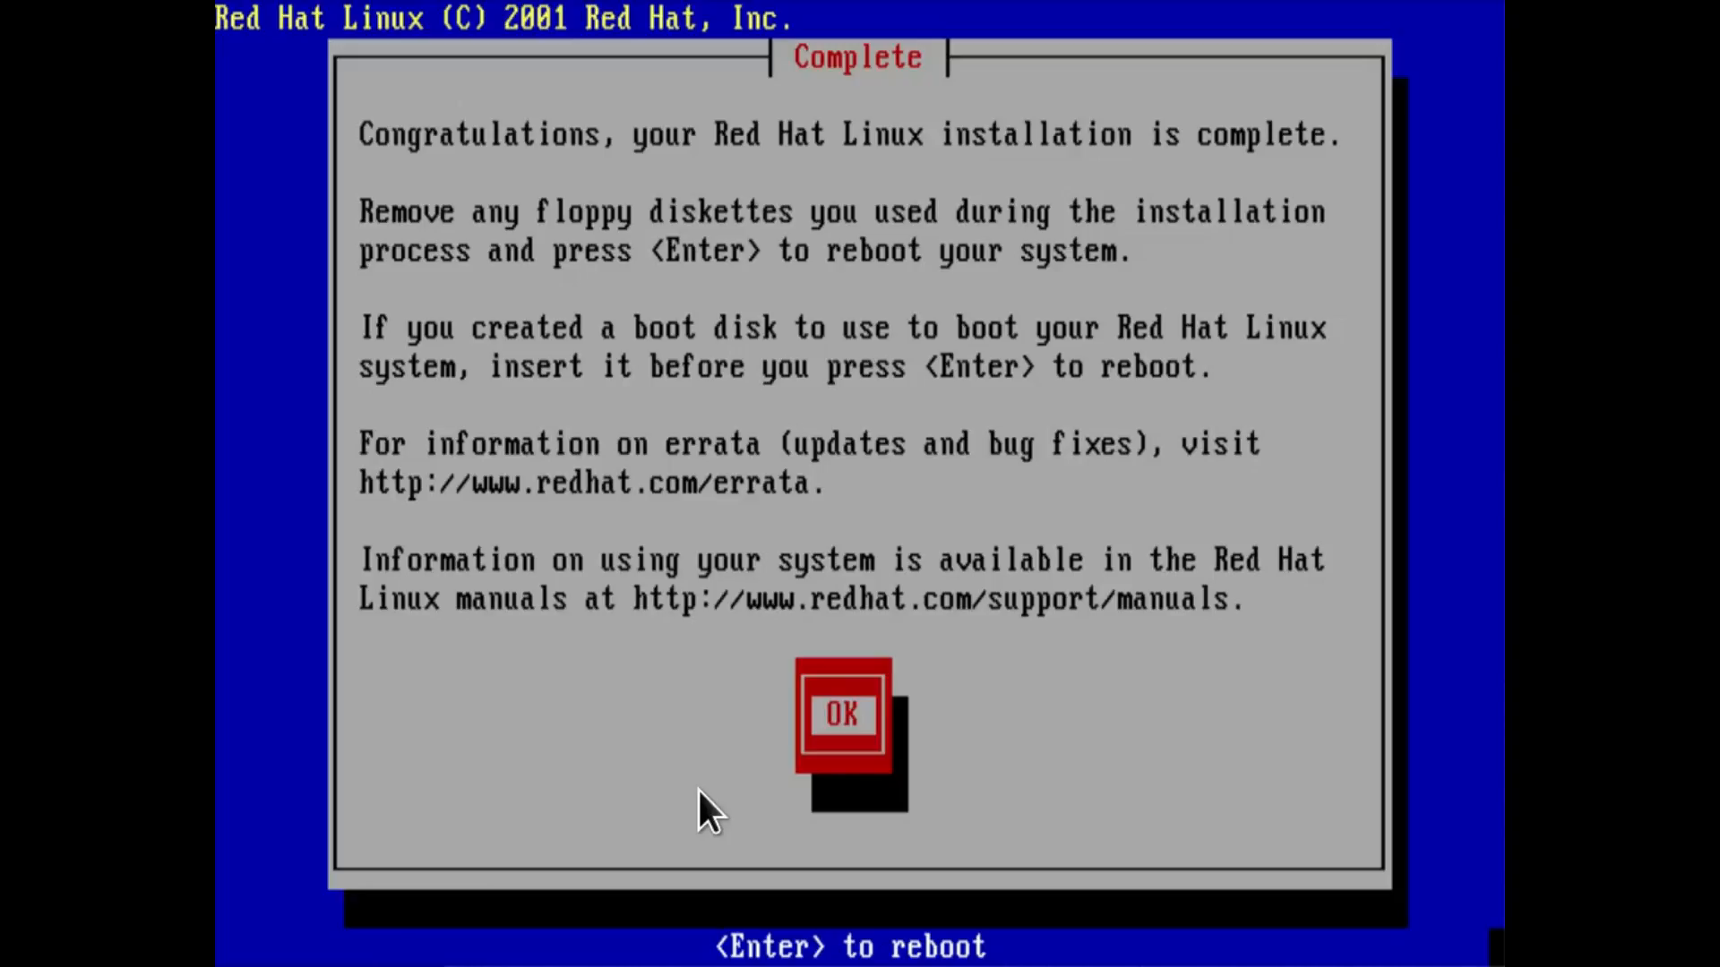
Finish the installer by rebooting, and boot the Red Hat Linux (2.4.7-10) entry from GRUB.
key(Return)
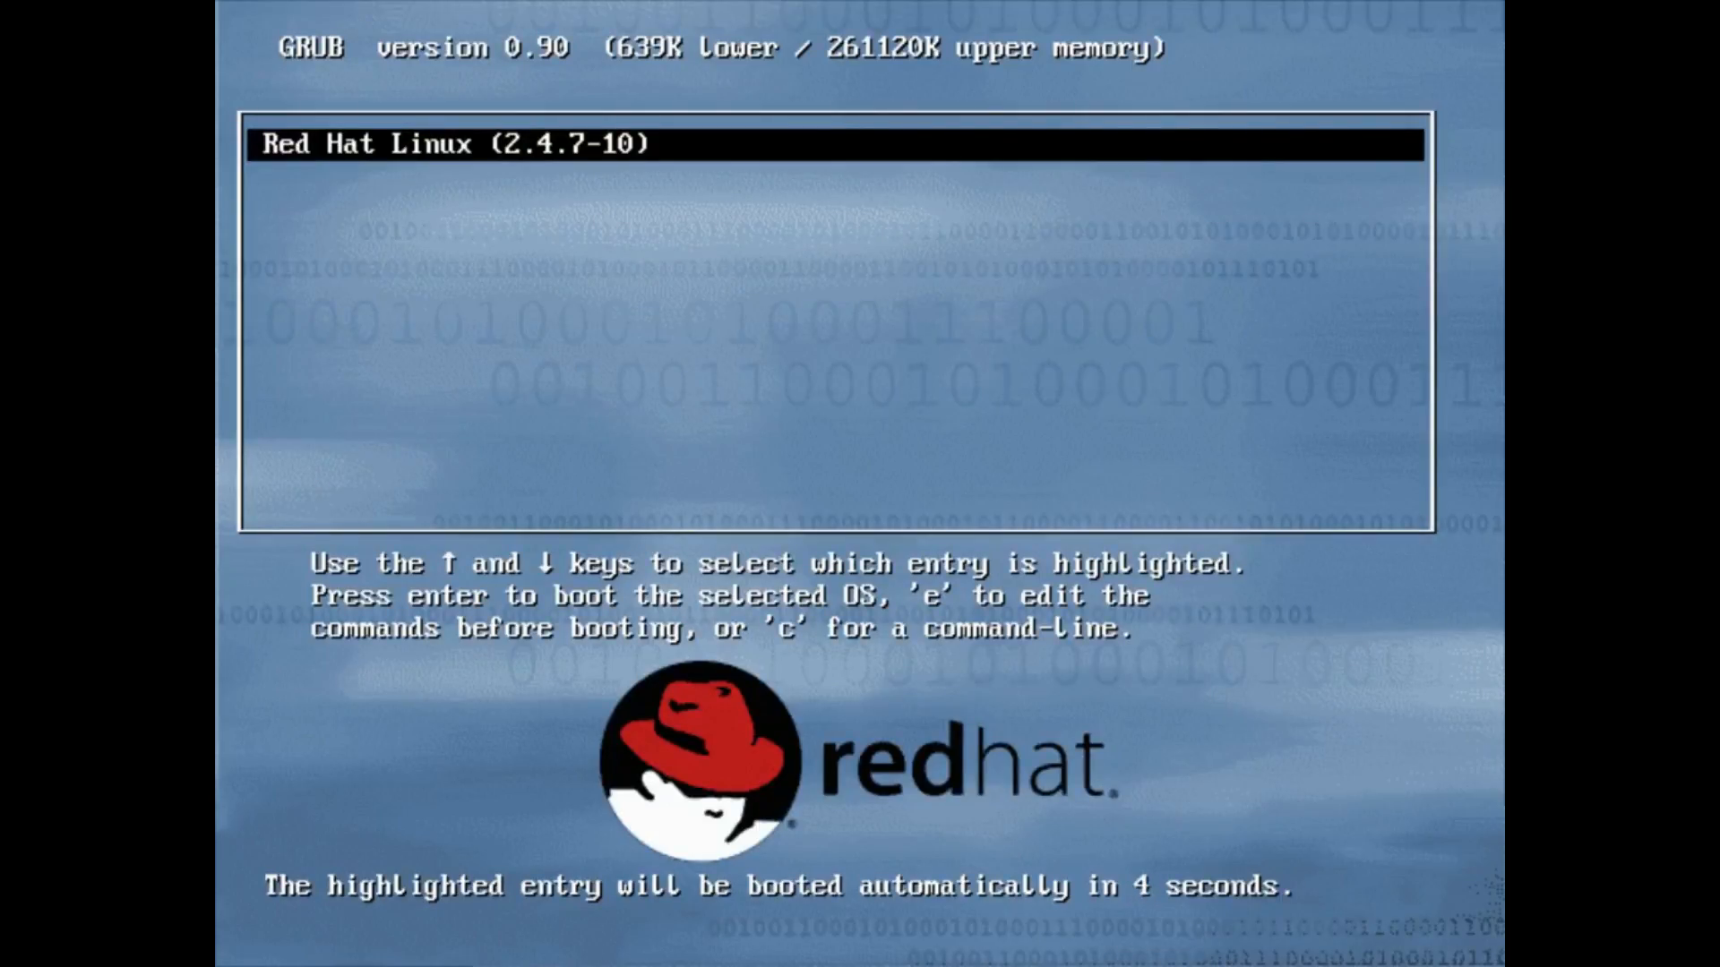
key(Return)
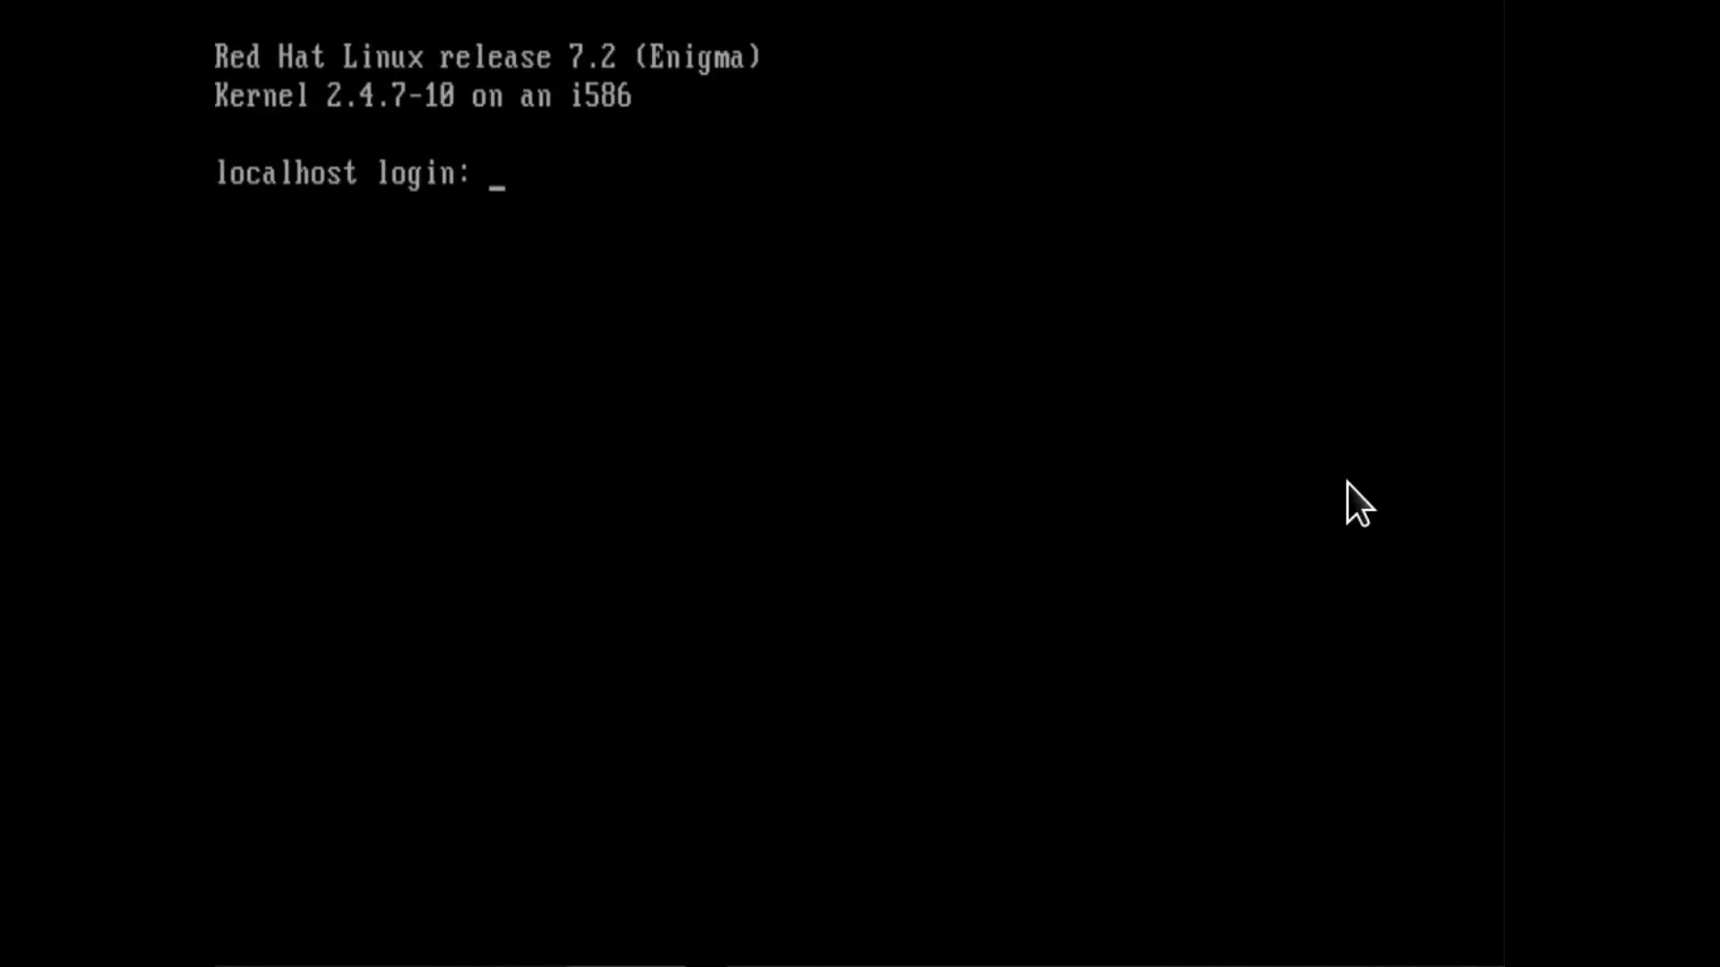
Log in at the text console as root with the account password.
text(root)
key(Return)
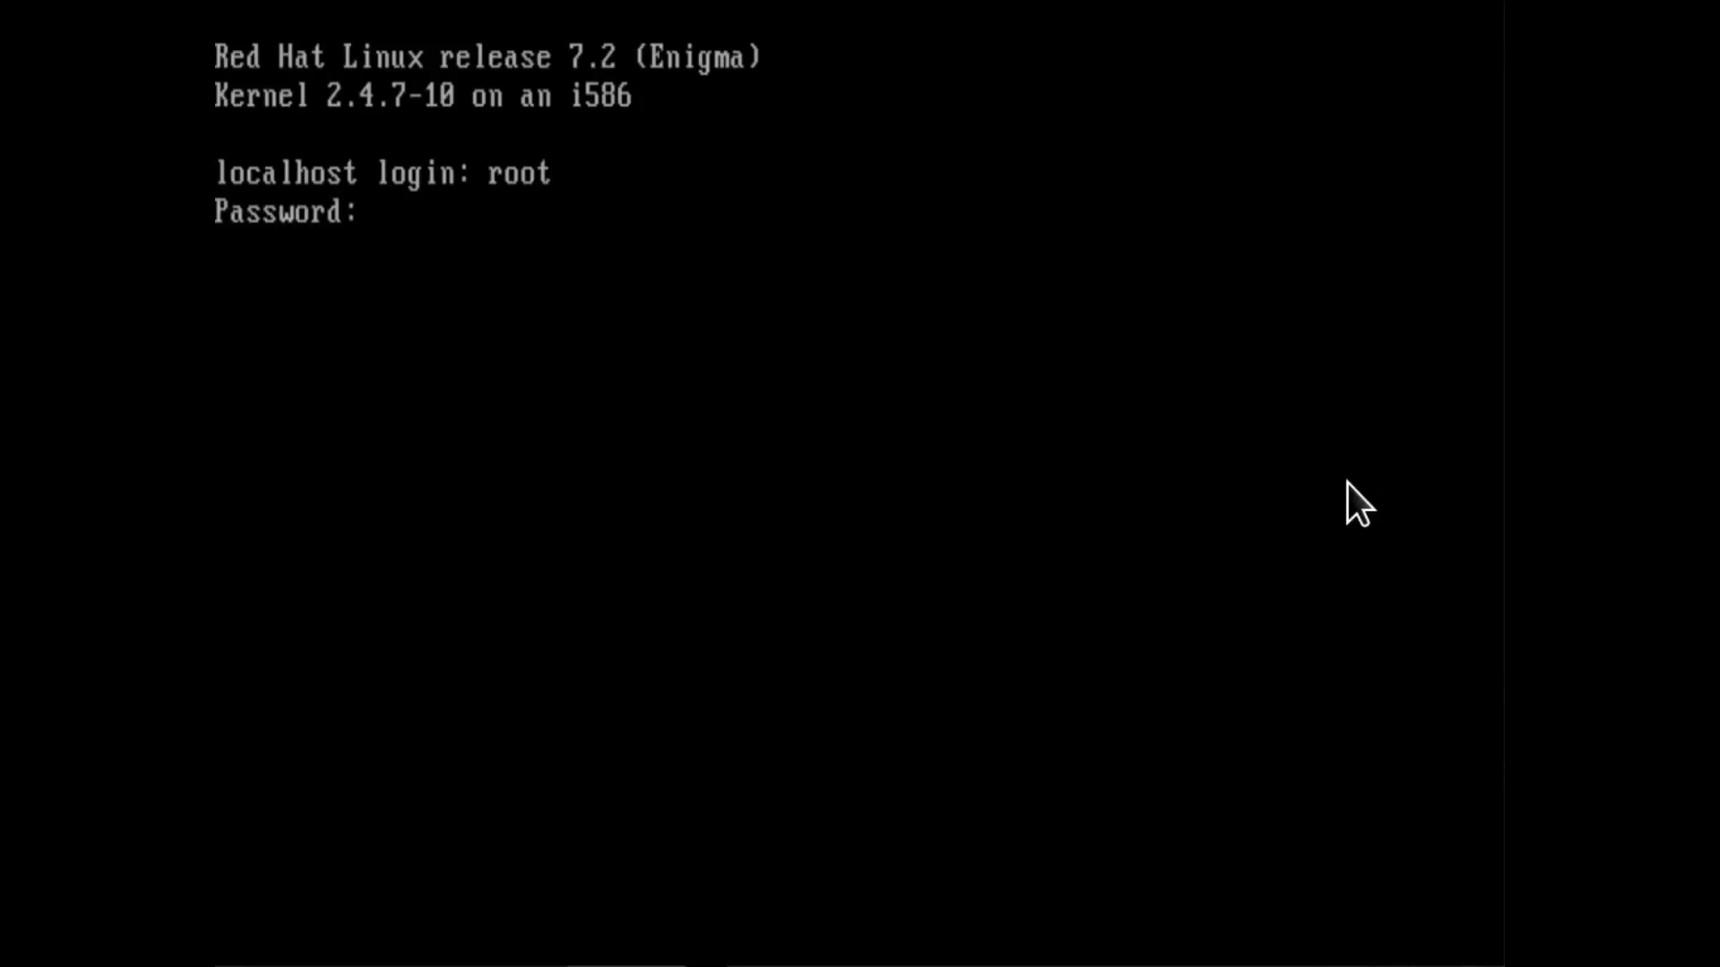
key(Return)
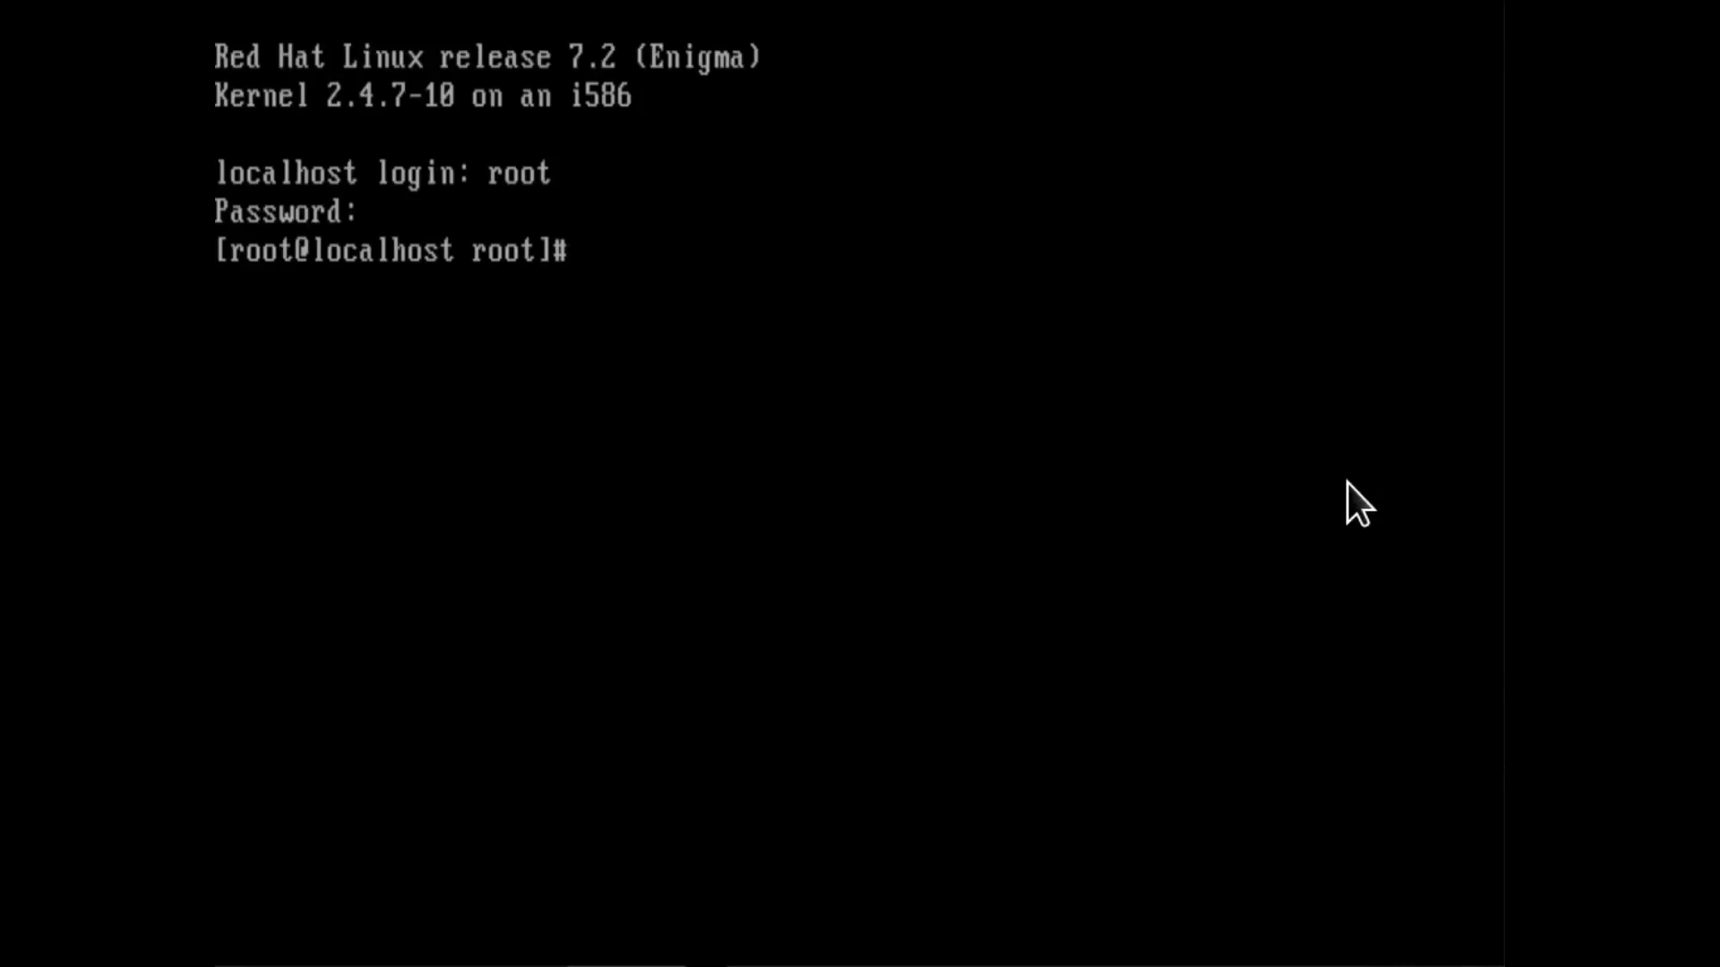
Open /etc/X11/XF86Config in vi and go to the Screen section of the svga server.
text(vi /etc/X11/XF)
key(Tab)
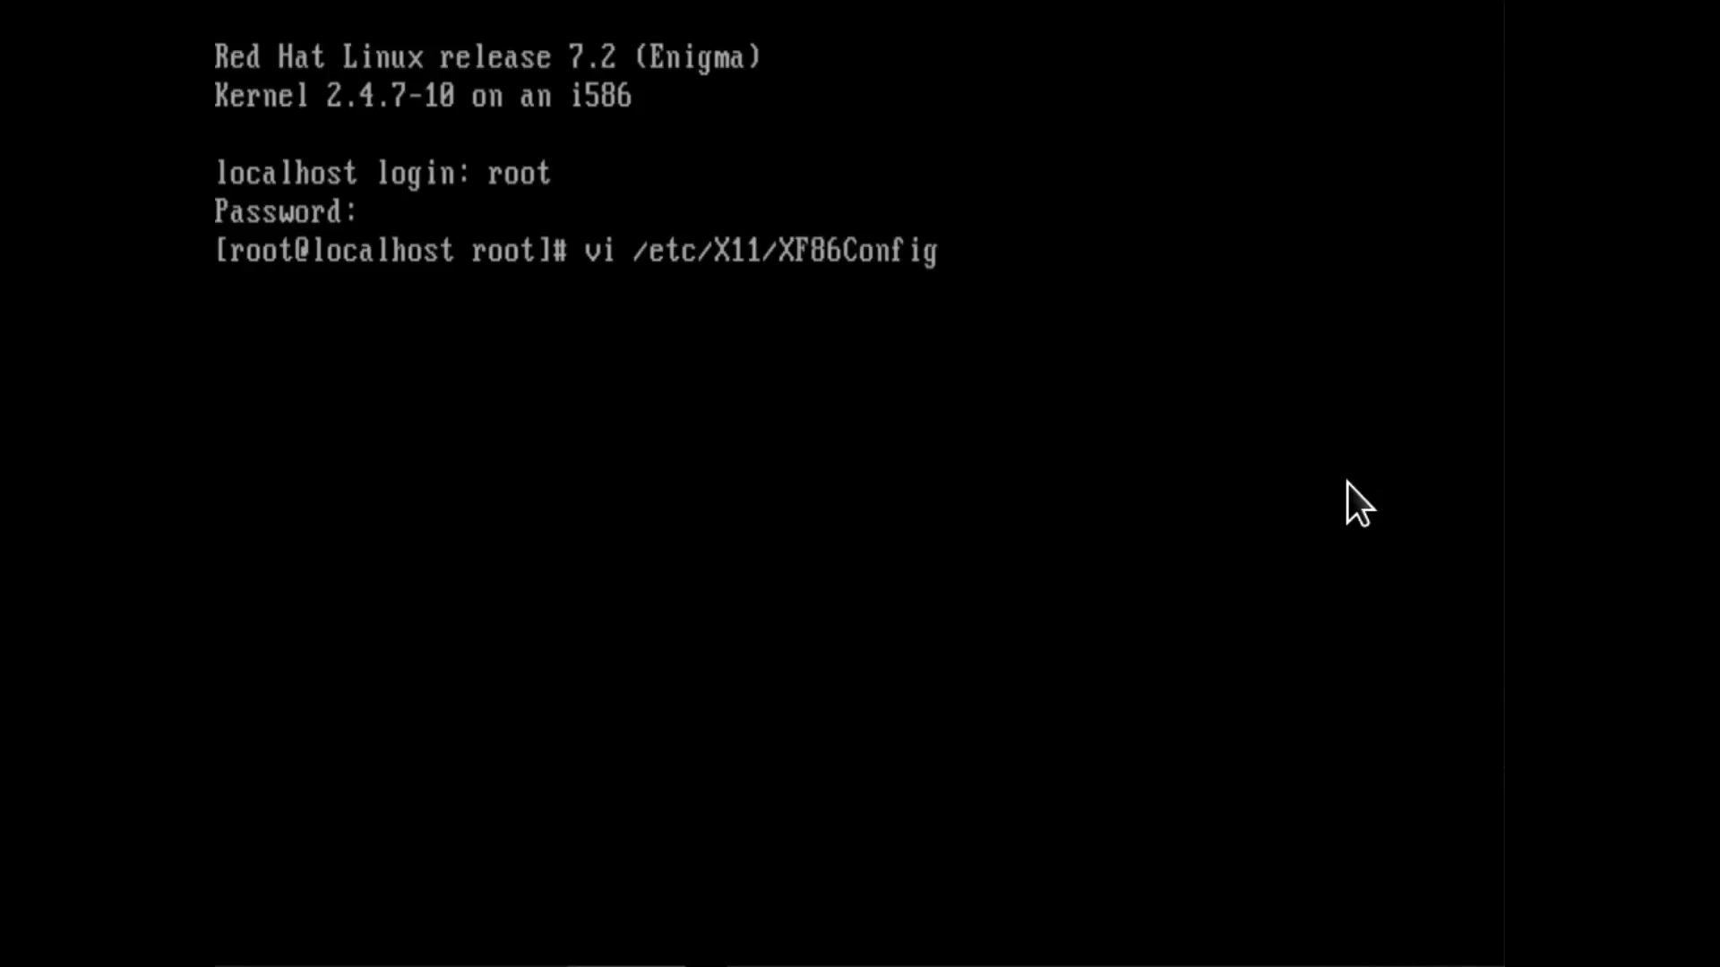
key(Return)
key(Page_Down)
key(Page_Down)
key(Page_Down)
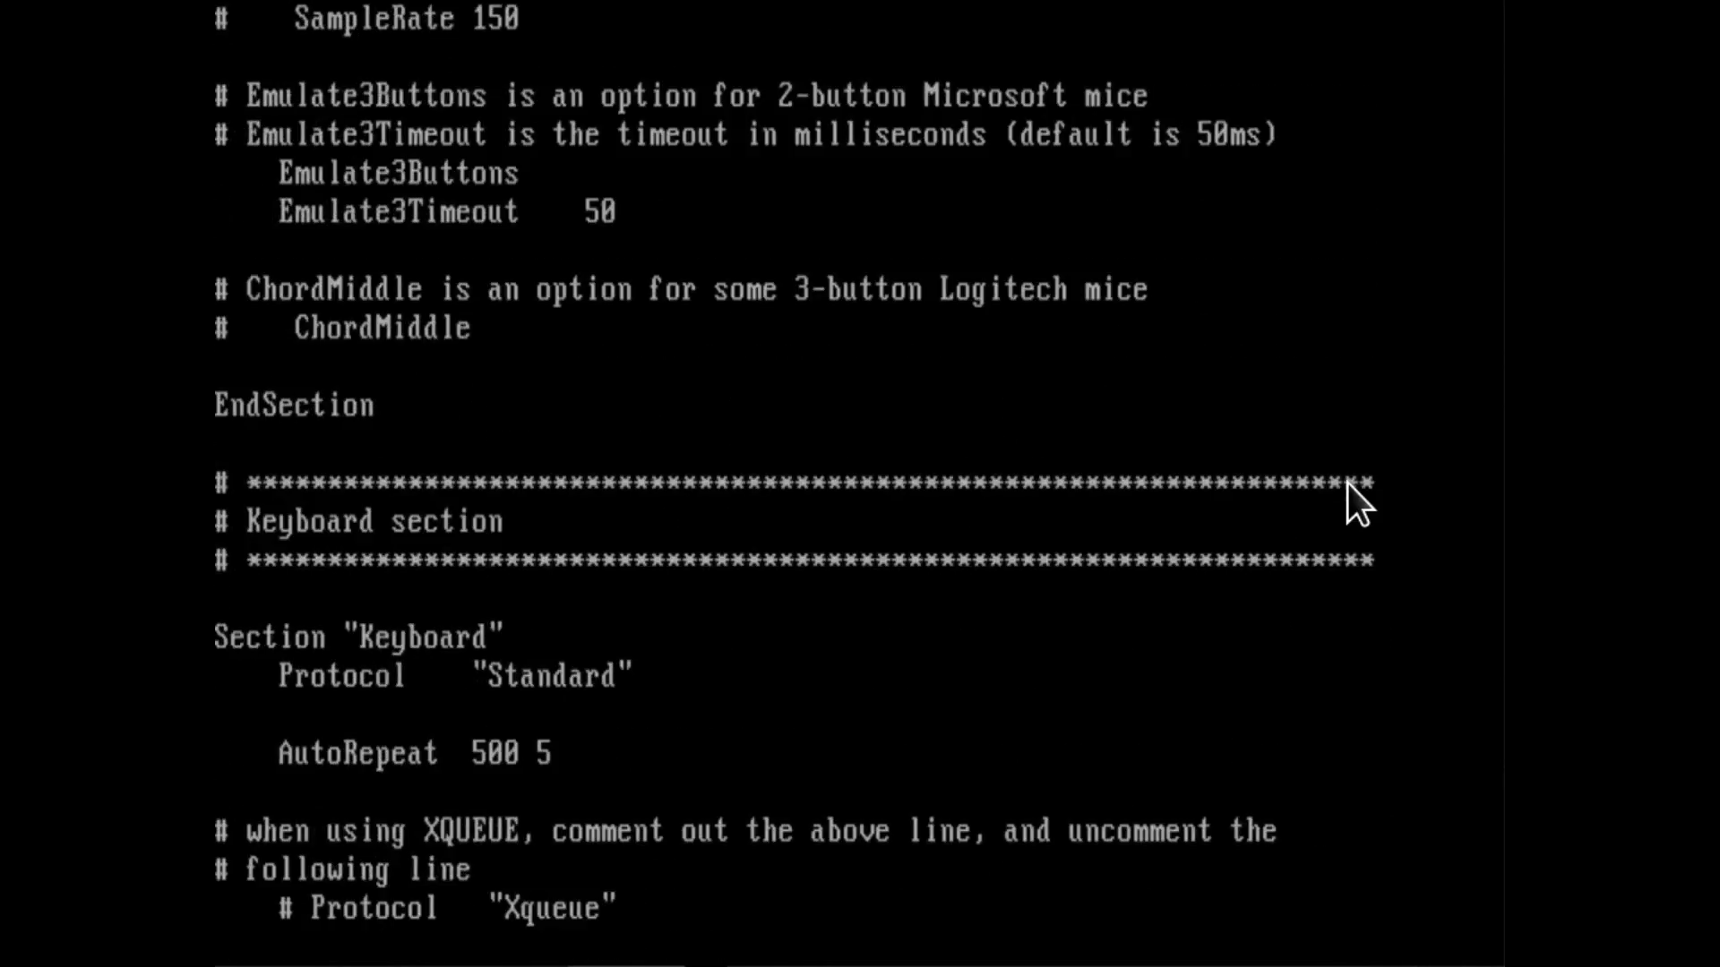
key(Page_Down)
key(Page_Down)
key(Page_Down)
key(Page_Down)
key(Page_Down)
key(Page_Down)
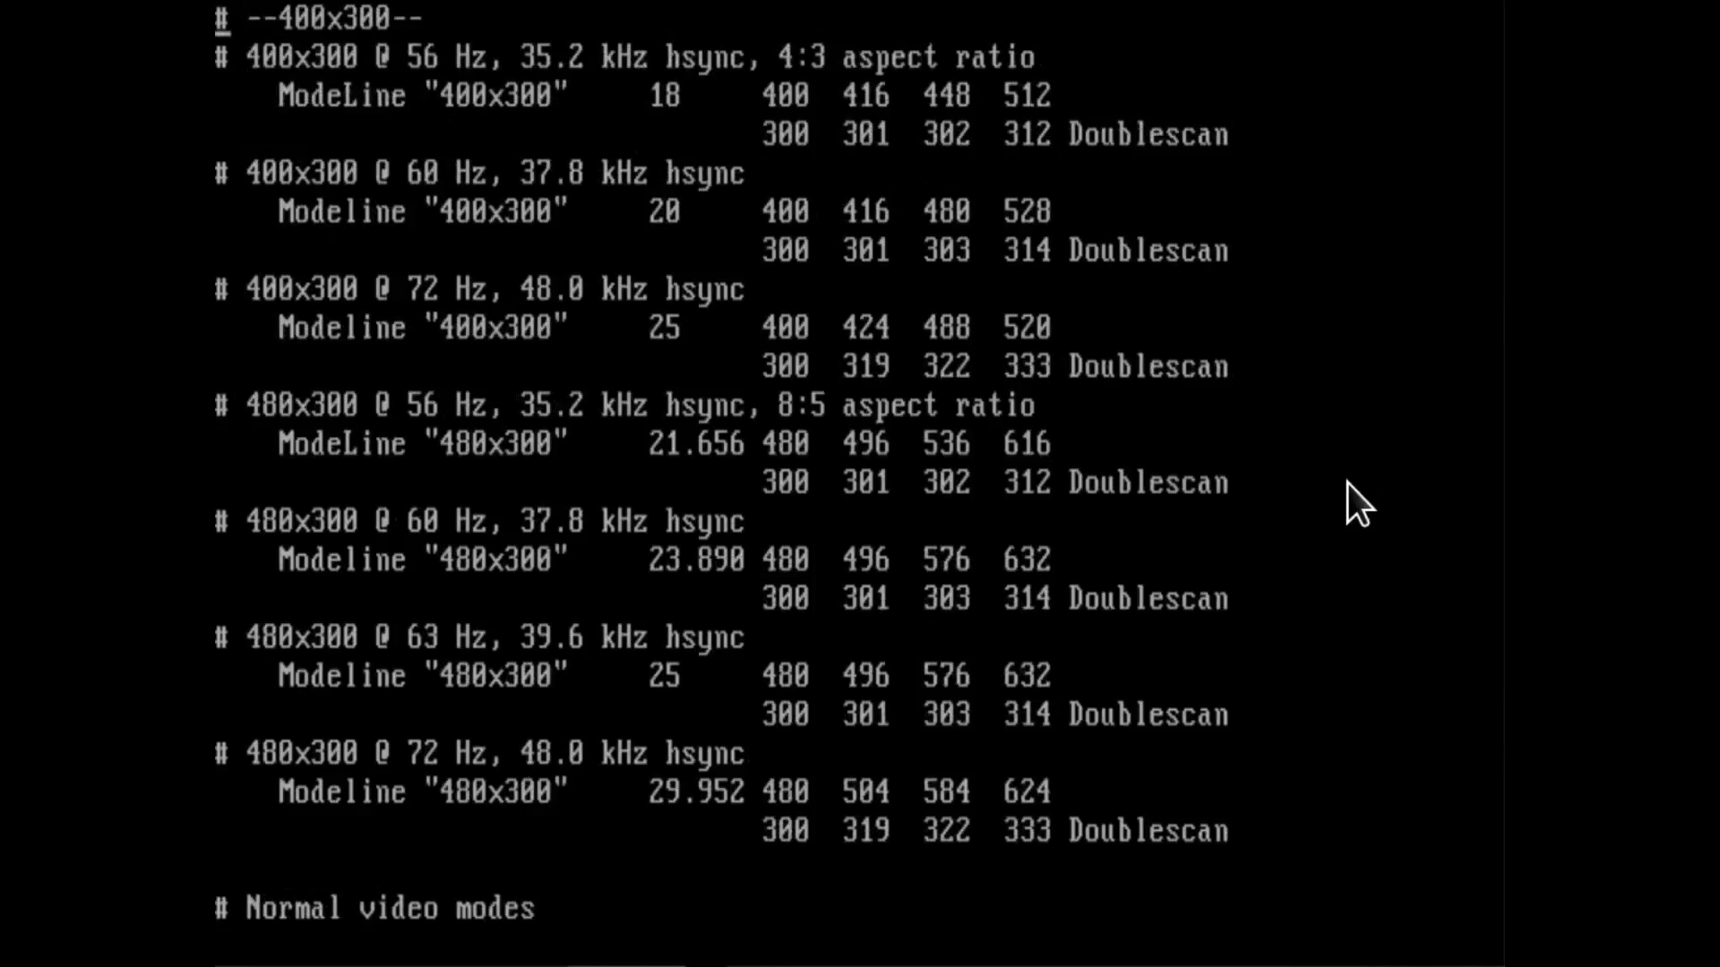
key(Page_Down)
key(Page_Down)
key(Page_Down)
key(Page_Down)
key(Page_Down)
key(Page_Down)
key(Page_Down)
key(Page_Down)
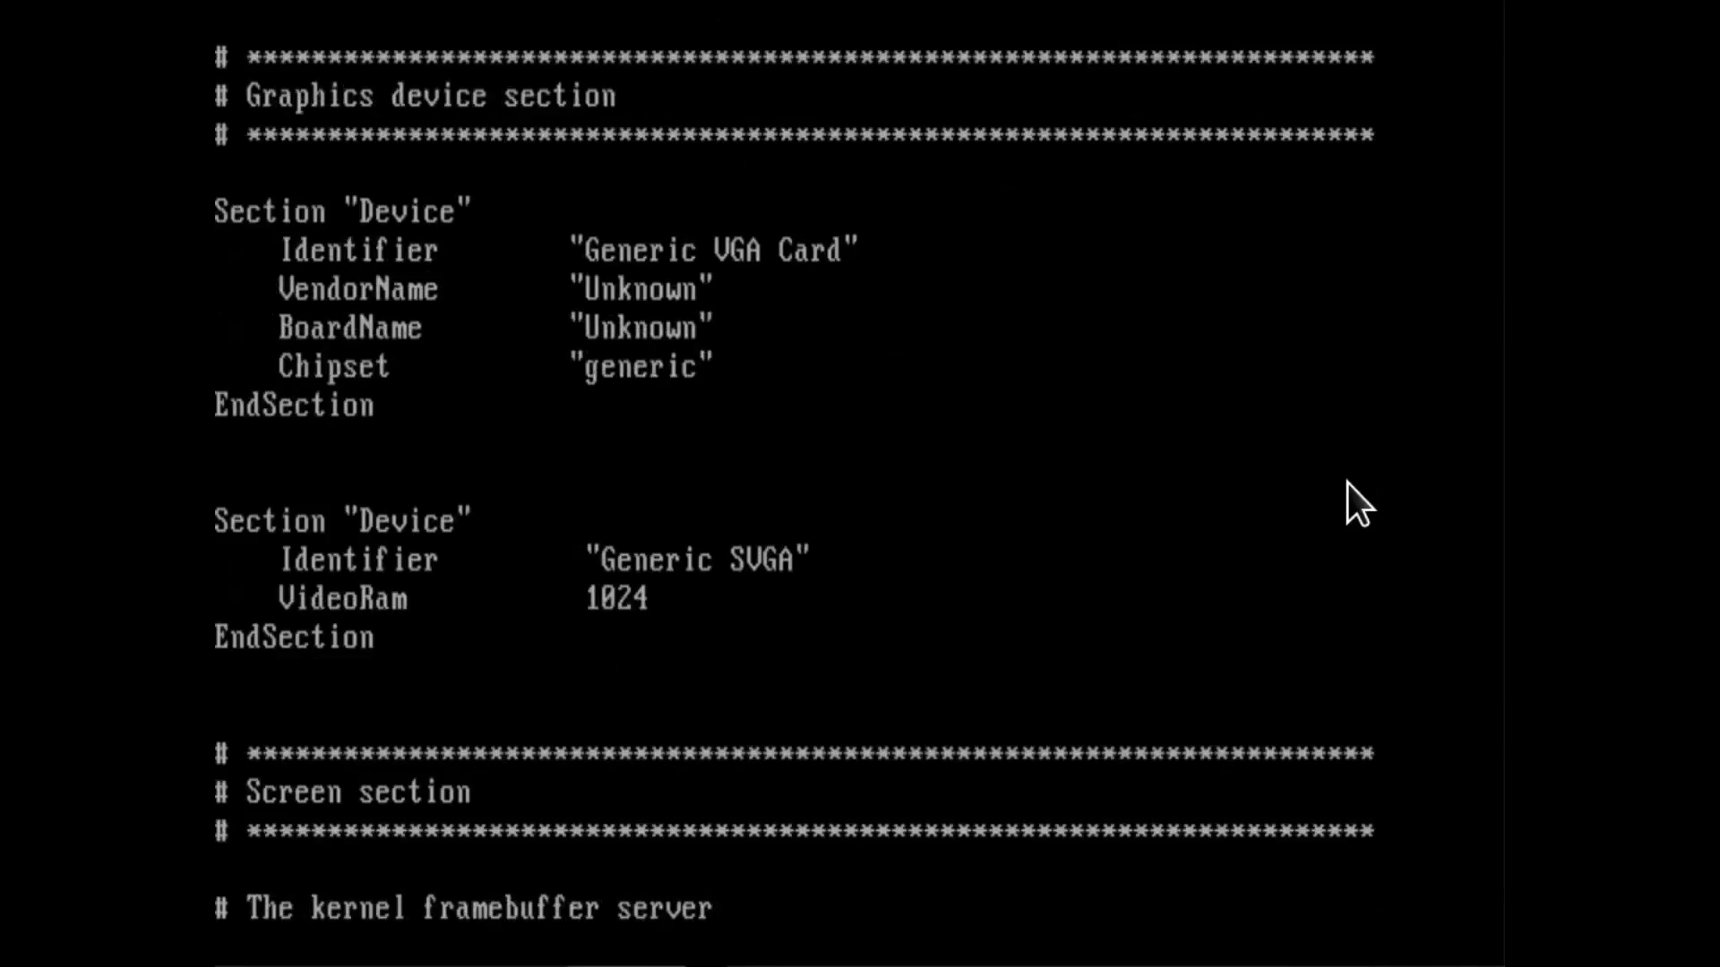
key(Page_Down)
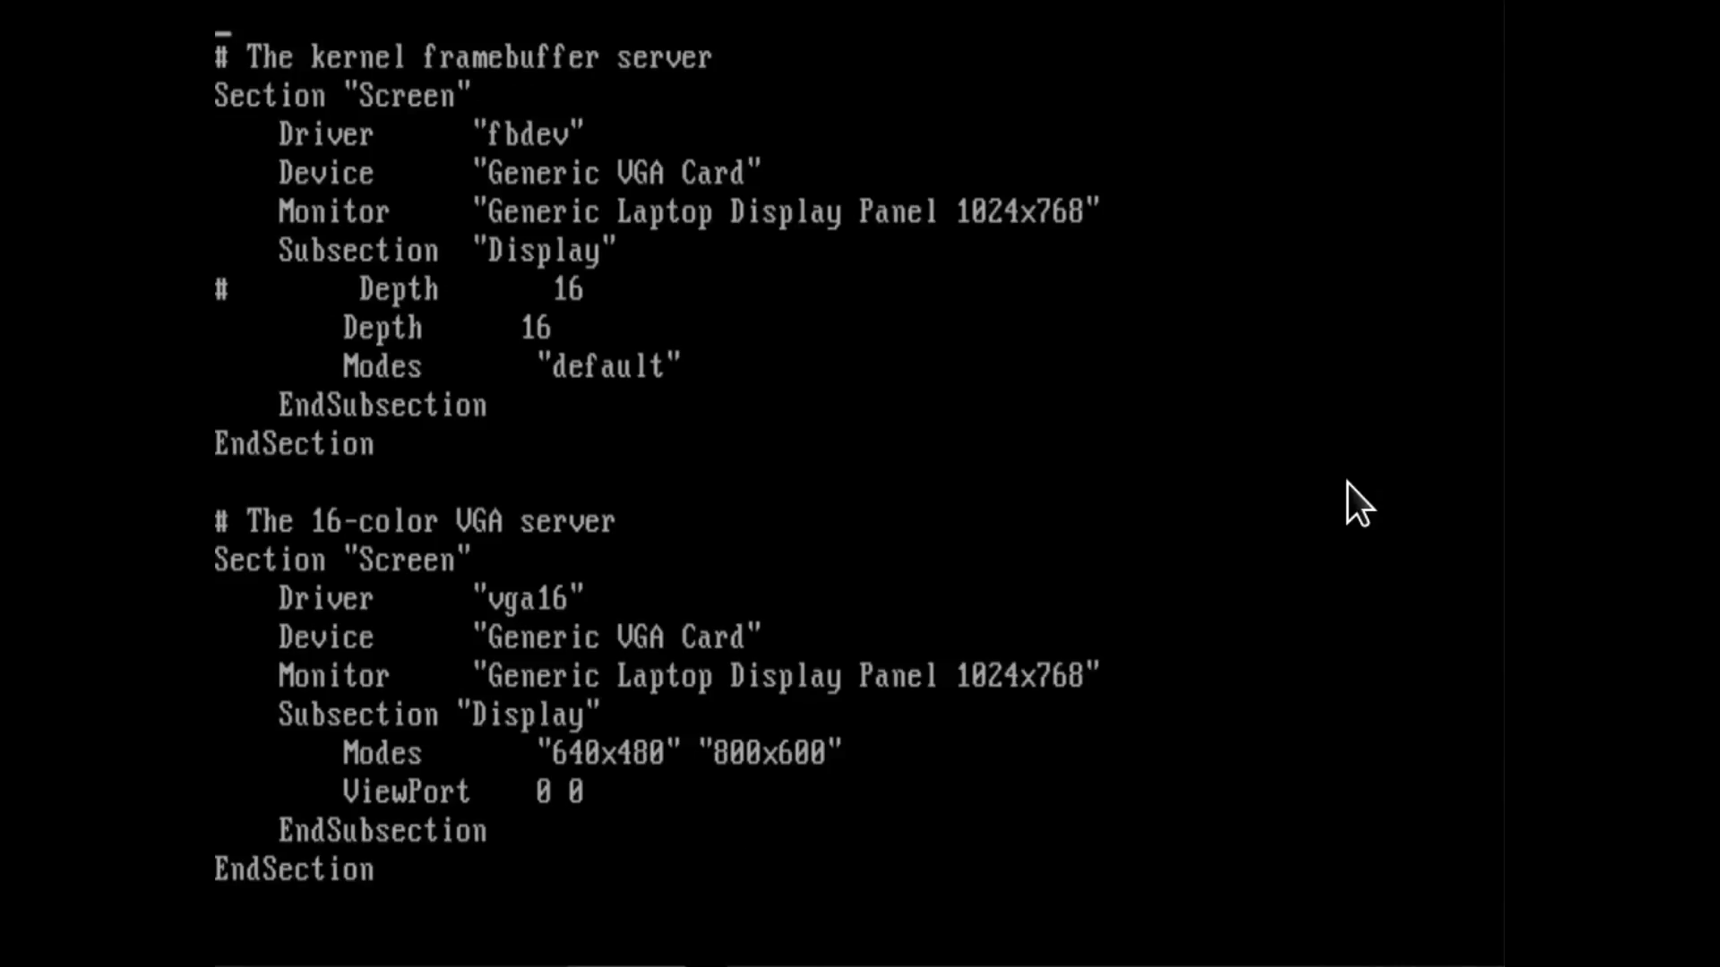
key(Page_Down)
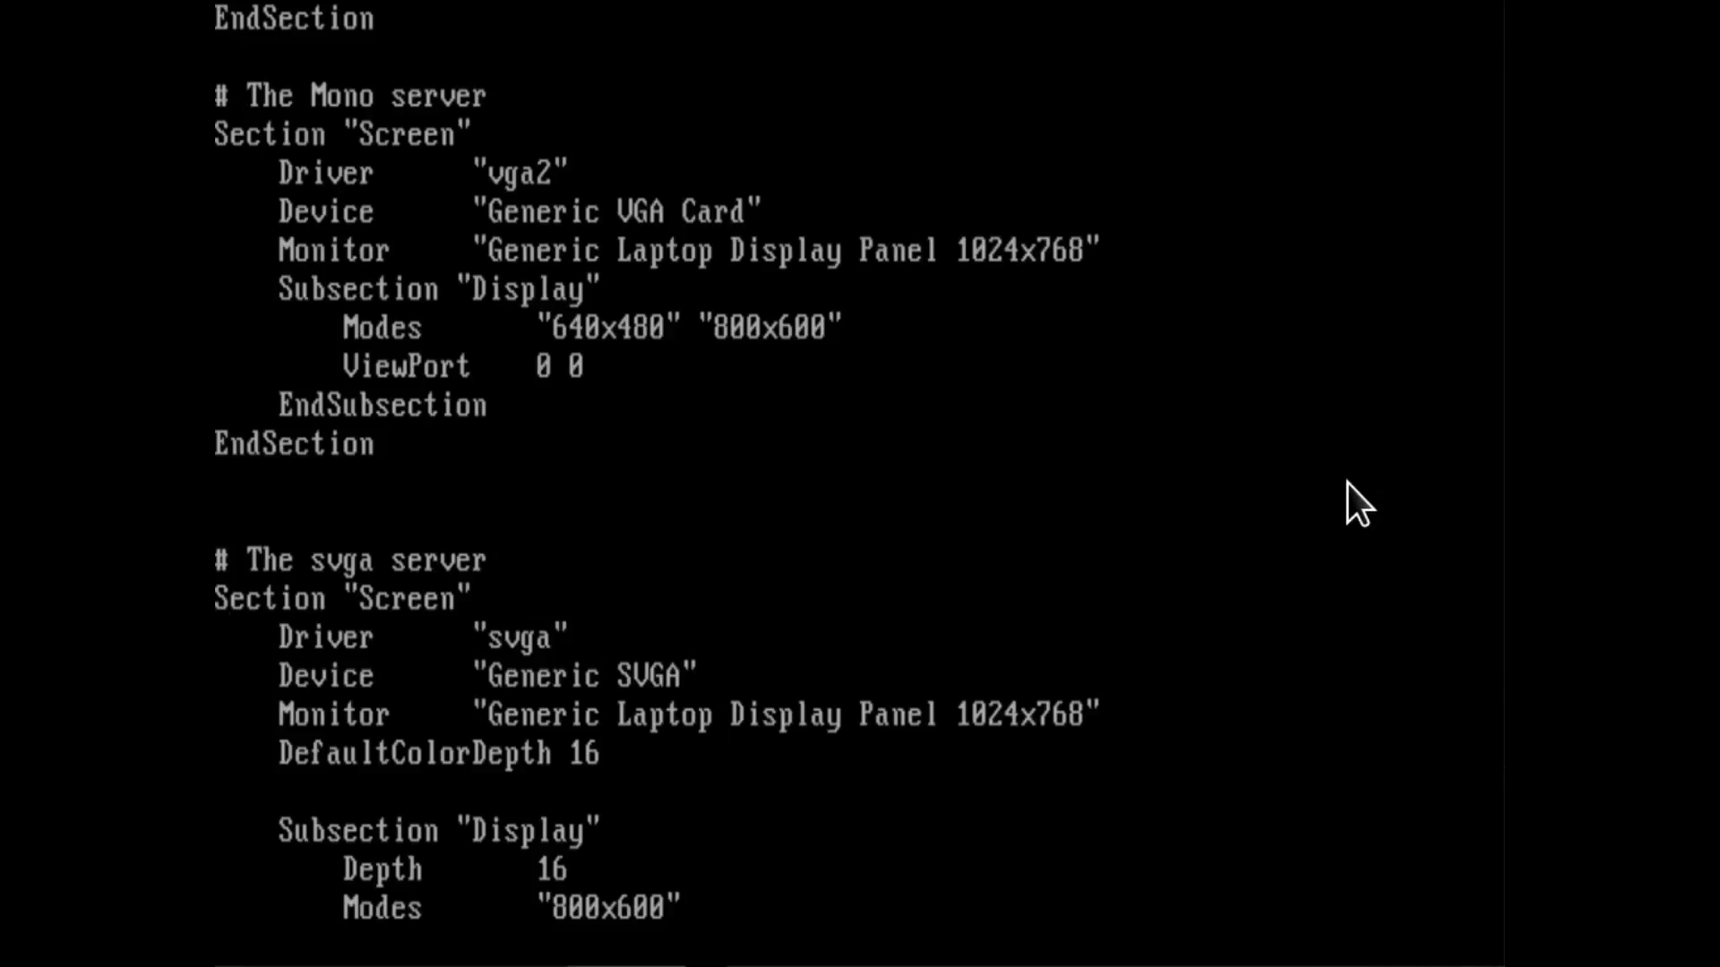
key(Up)
key(Down)
key(Down)
key(Down)
key(Down)
key(Down)
key(Down)
key(Down)
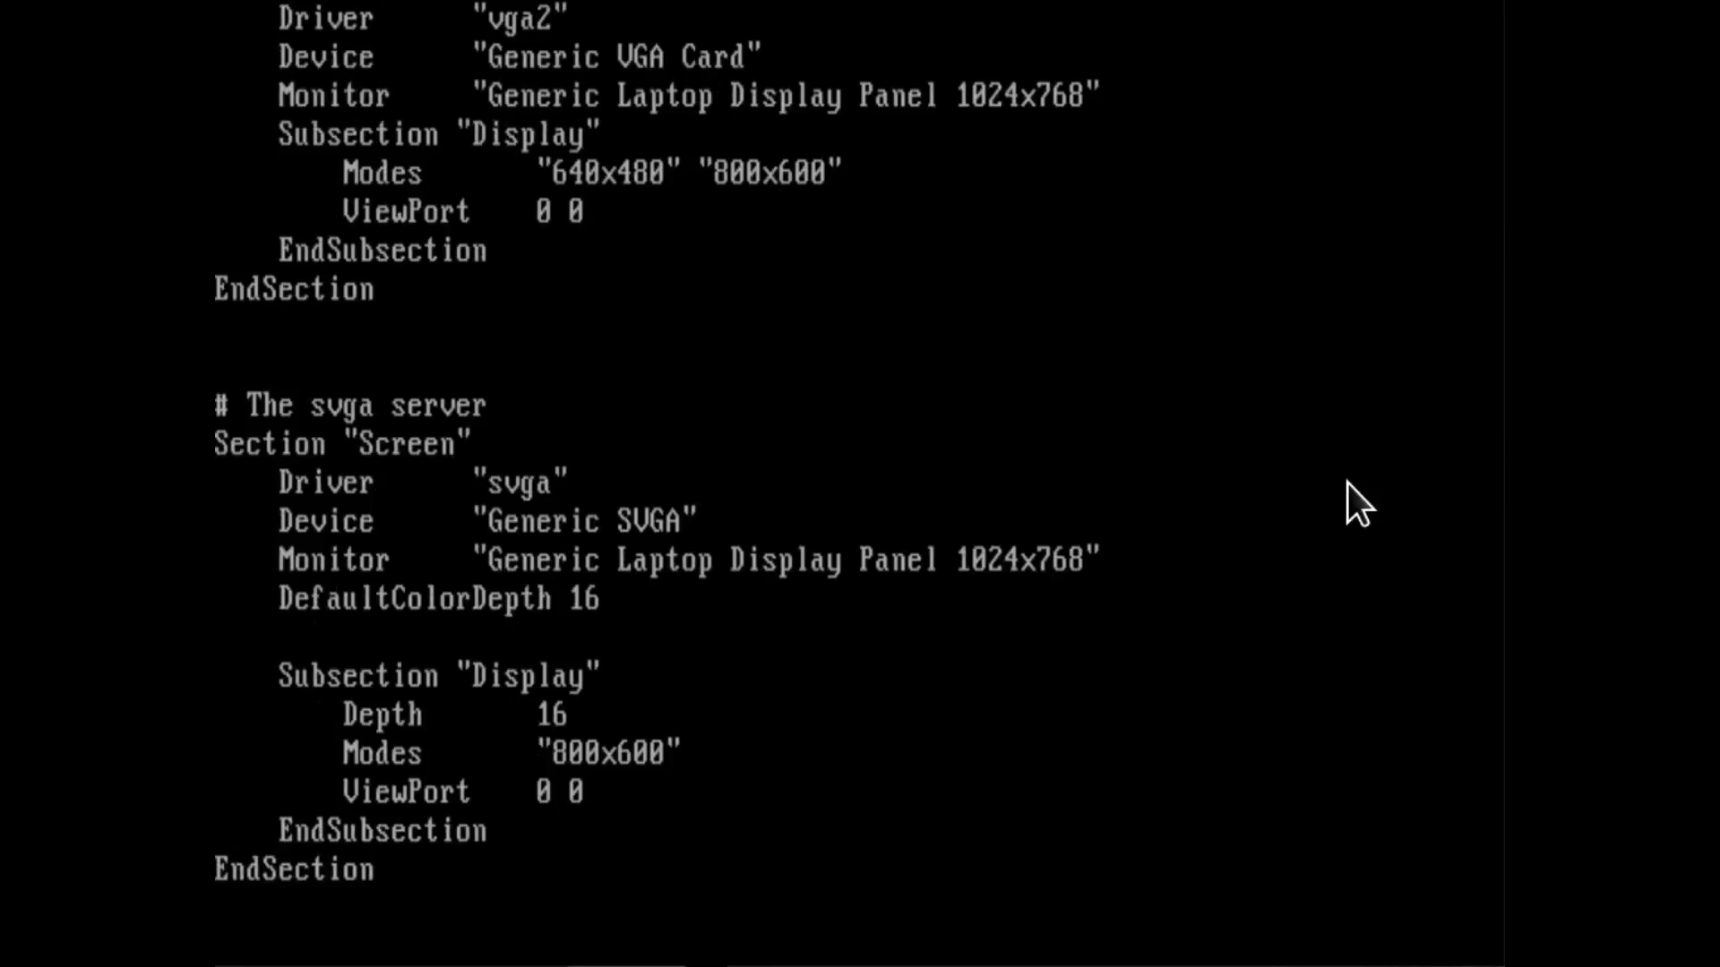
Set both DefaultColorDepth and the Display subsection's Depth to 8 in the svga server's Screen section.
key(Left)
key(Left)
key(Down)
key(Down)
key(Down)
key(Down)
key(Up)
key(Up)
key(End)
key(i)
key(Delete)
key(BackSpace)
text(8)
key(BackSpace)
key(BackSpace)
text(8)
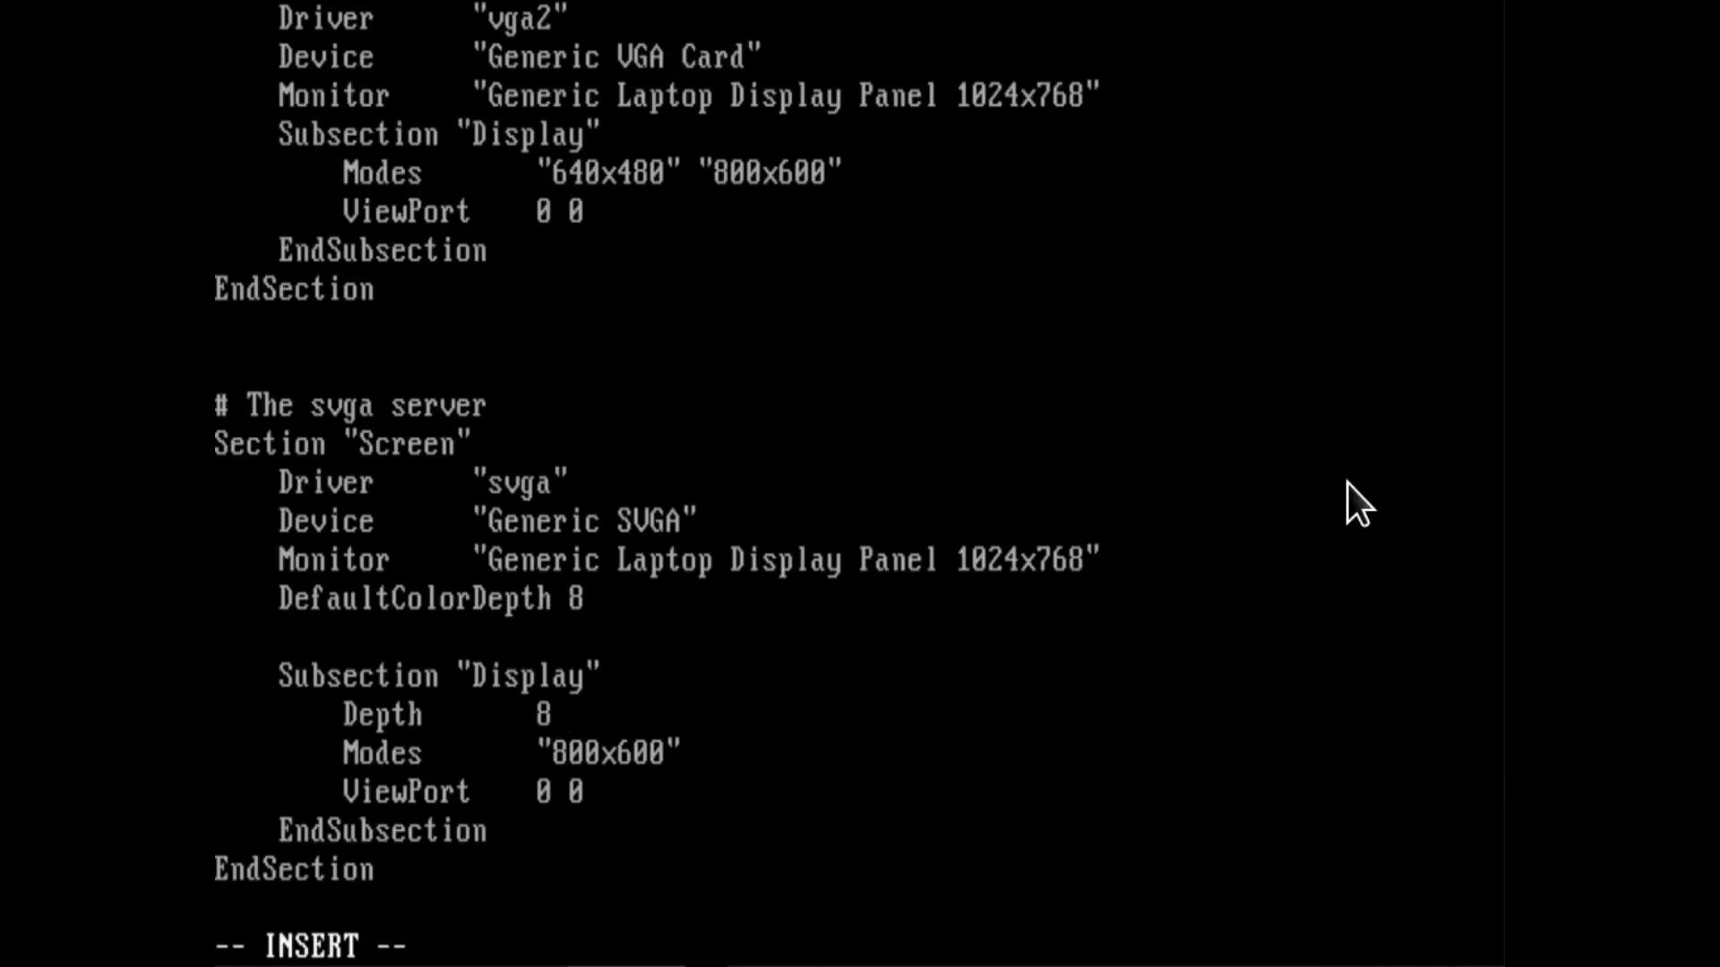
Set the svga server's Modes to "1024x768", then save the file and quit vi.
key(BackSpace)
key(BackSpace)
key(BackSpace)
key(BackSpace)
key(BackSpace)
key(BackSpace)
key(BackSpace)
text(12)
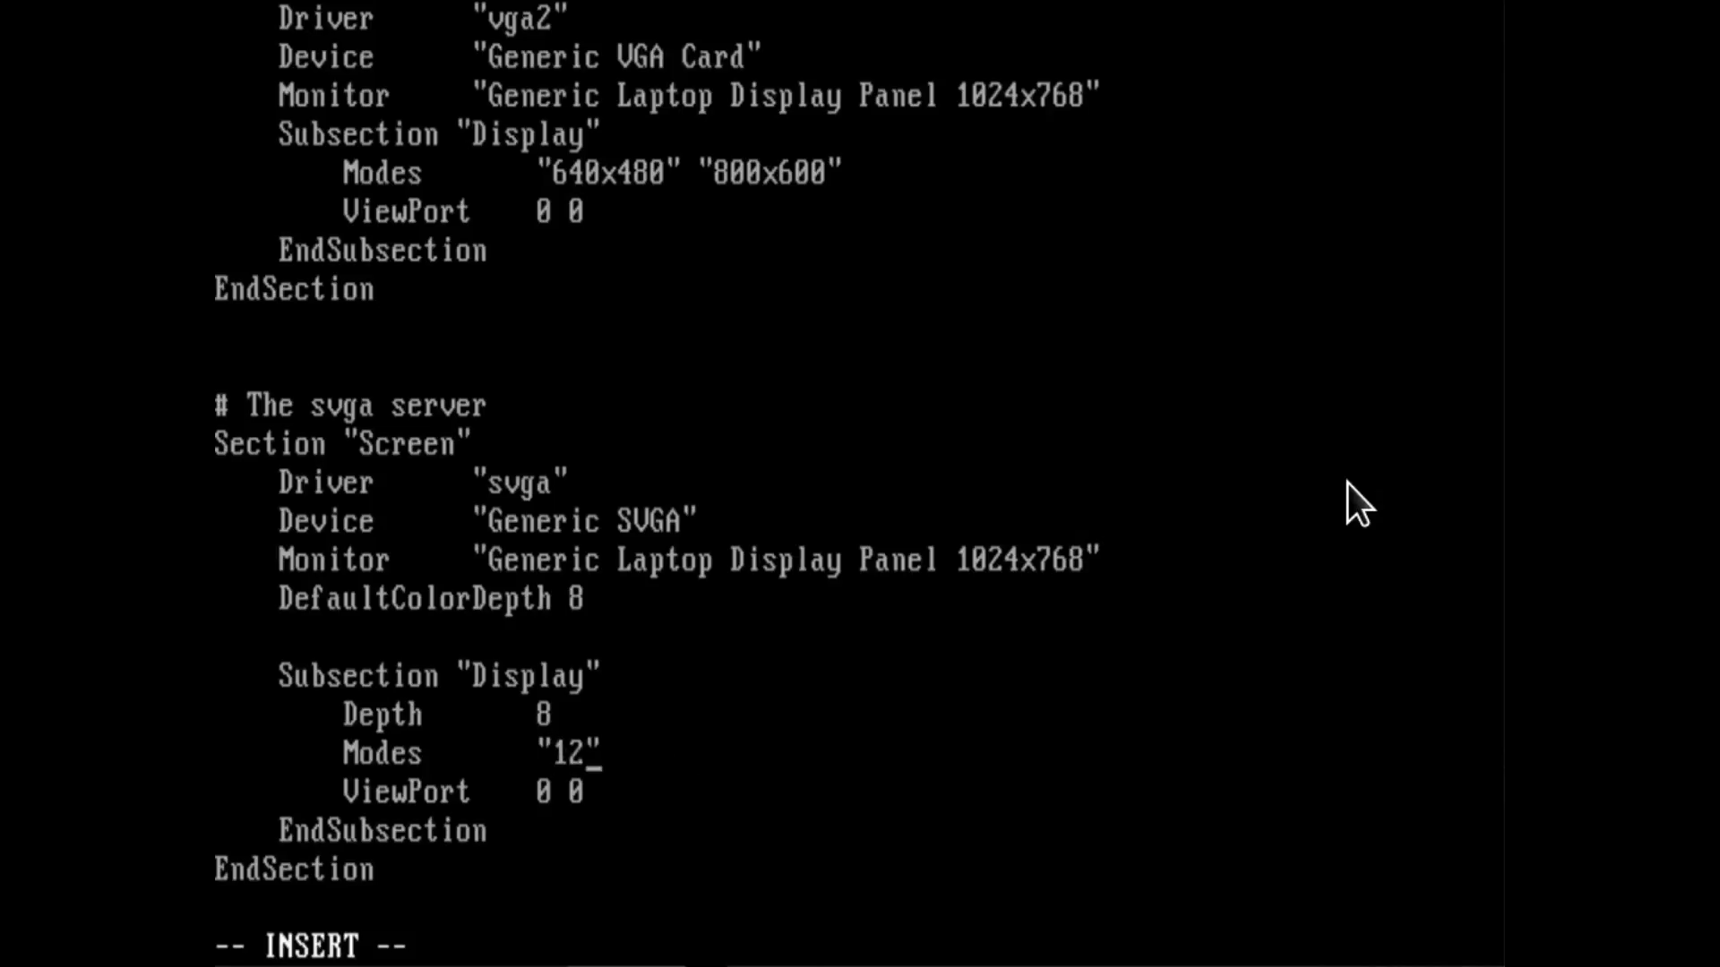
text(24x768)
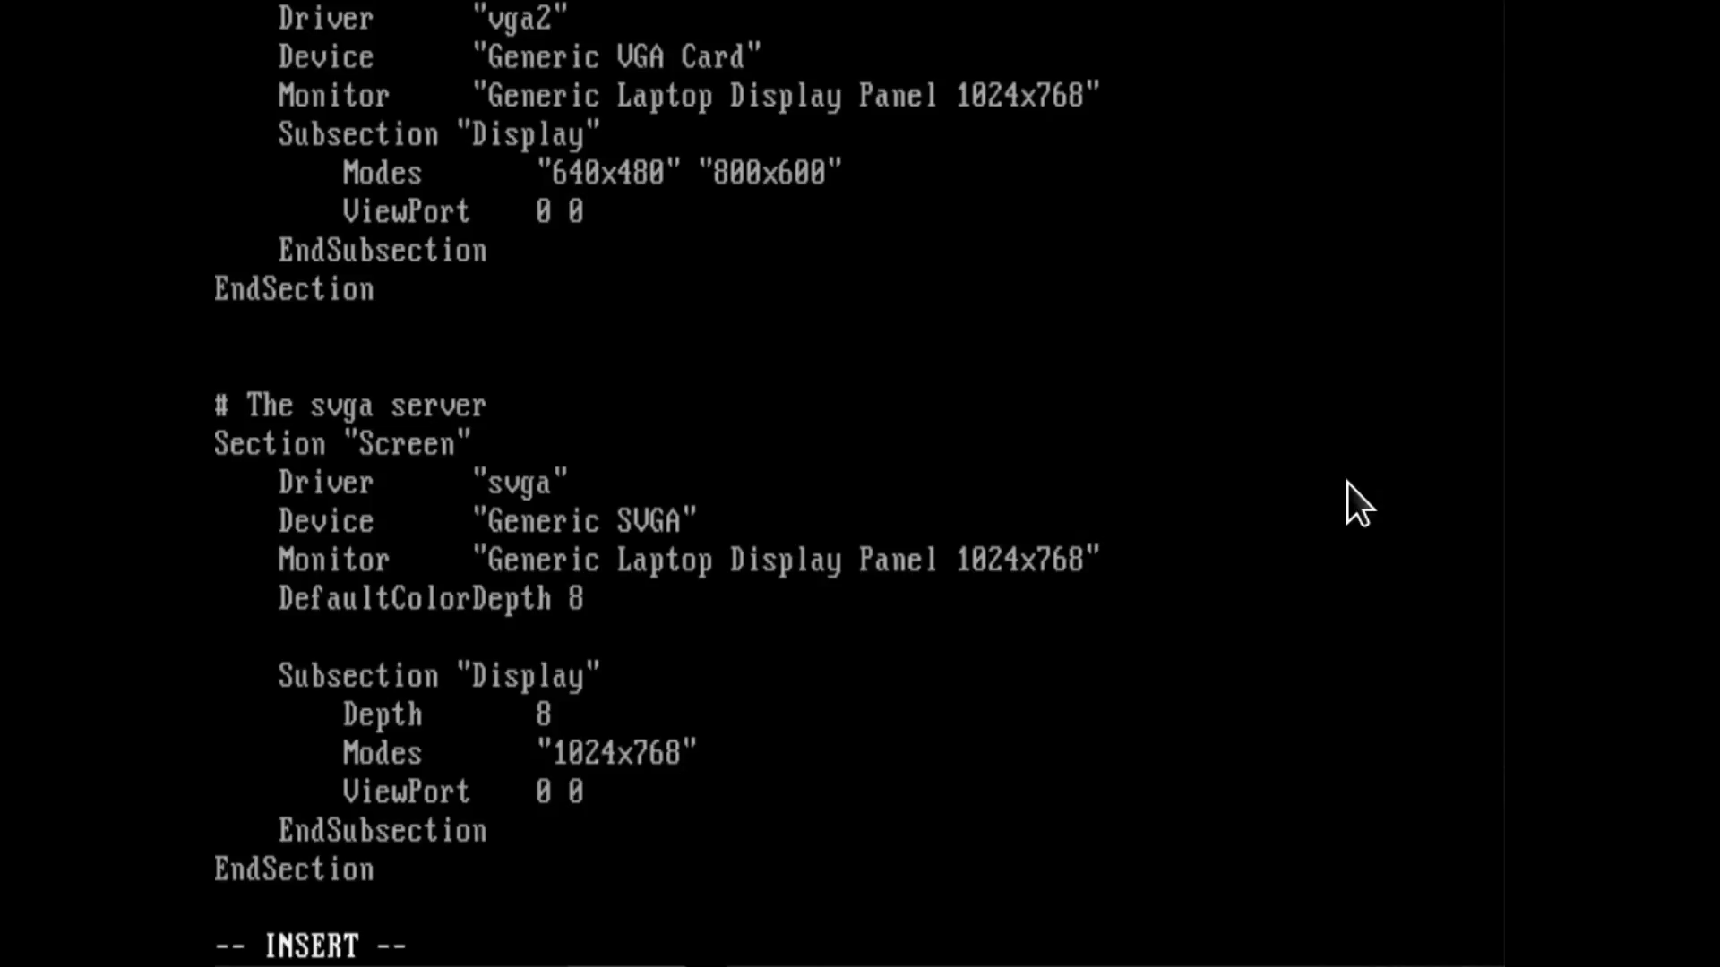
key(Escape)
text(:wq)
key(Return)
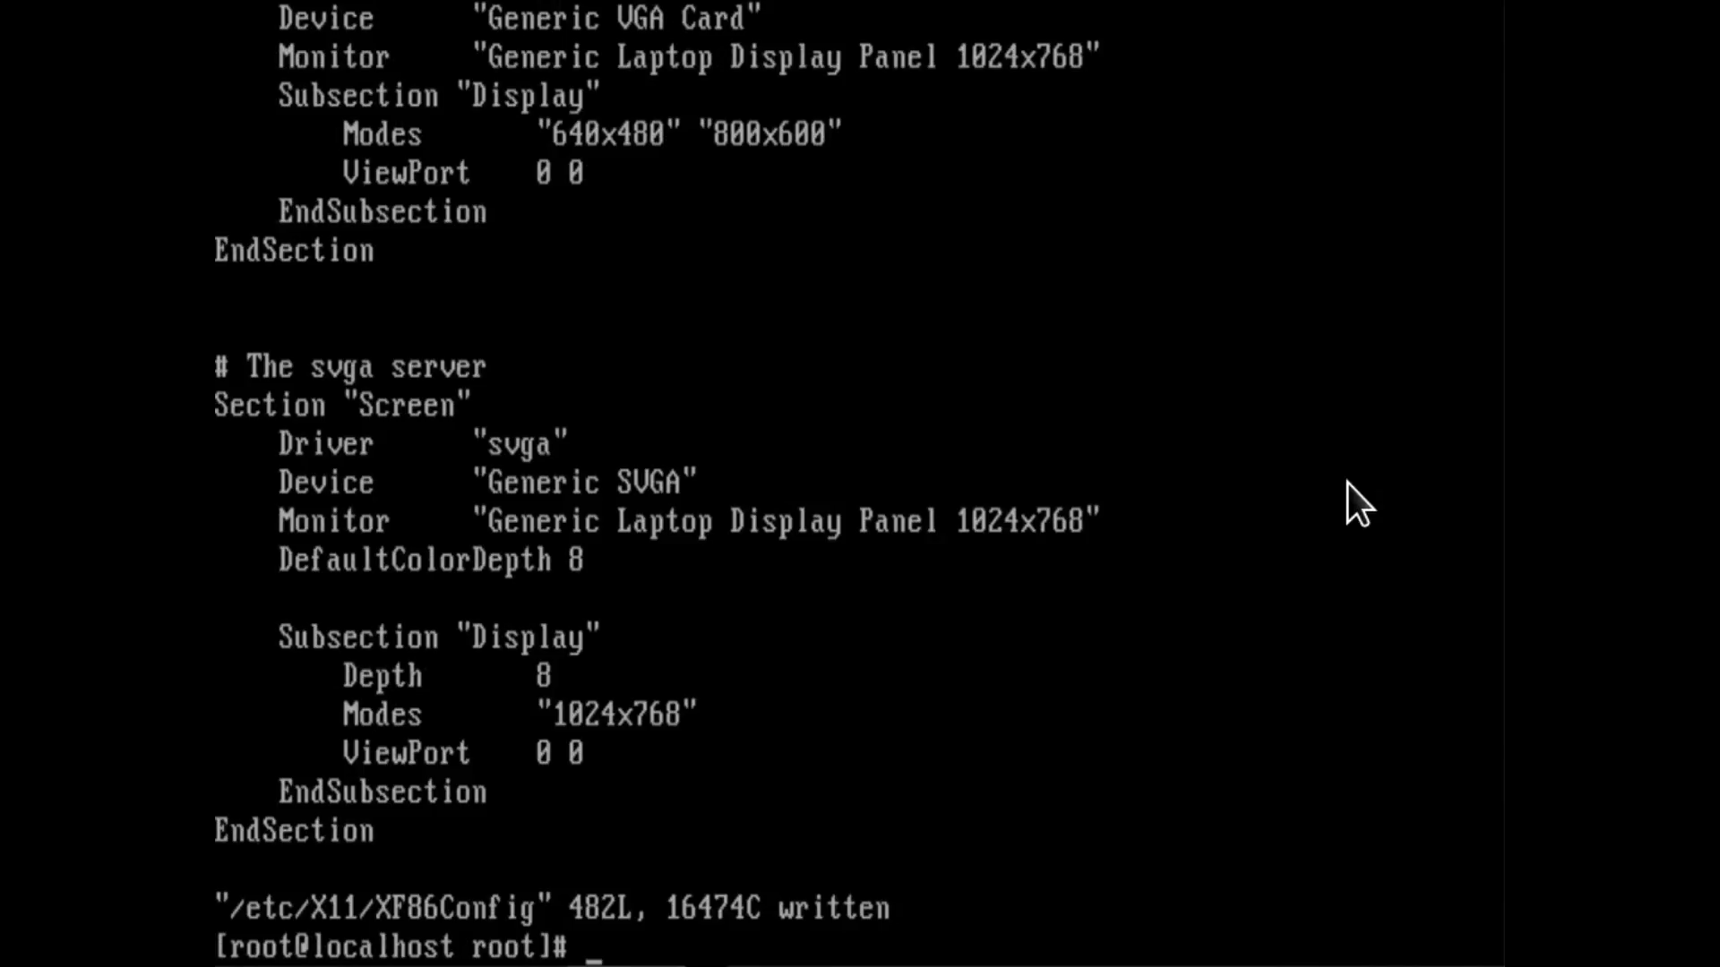
Open /etc/modules.conf in vi.
text(vi /etc/)
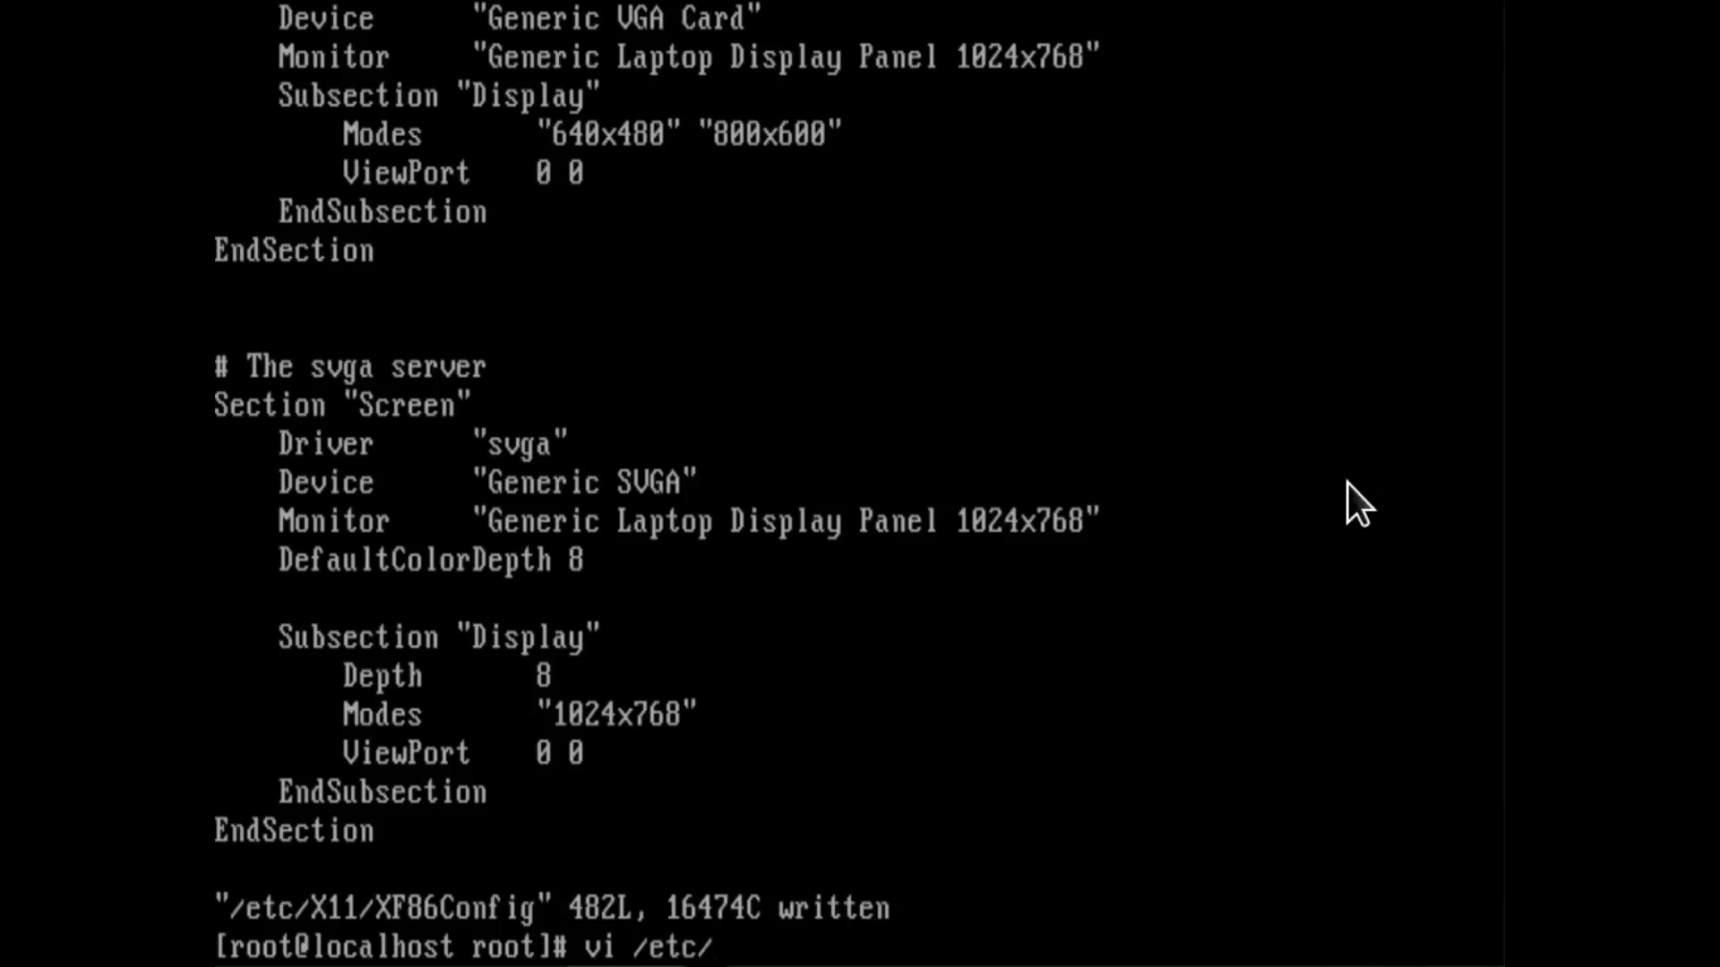
text(modules)
key(Tab)
key(Return)
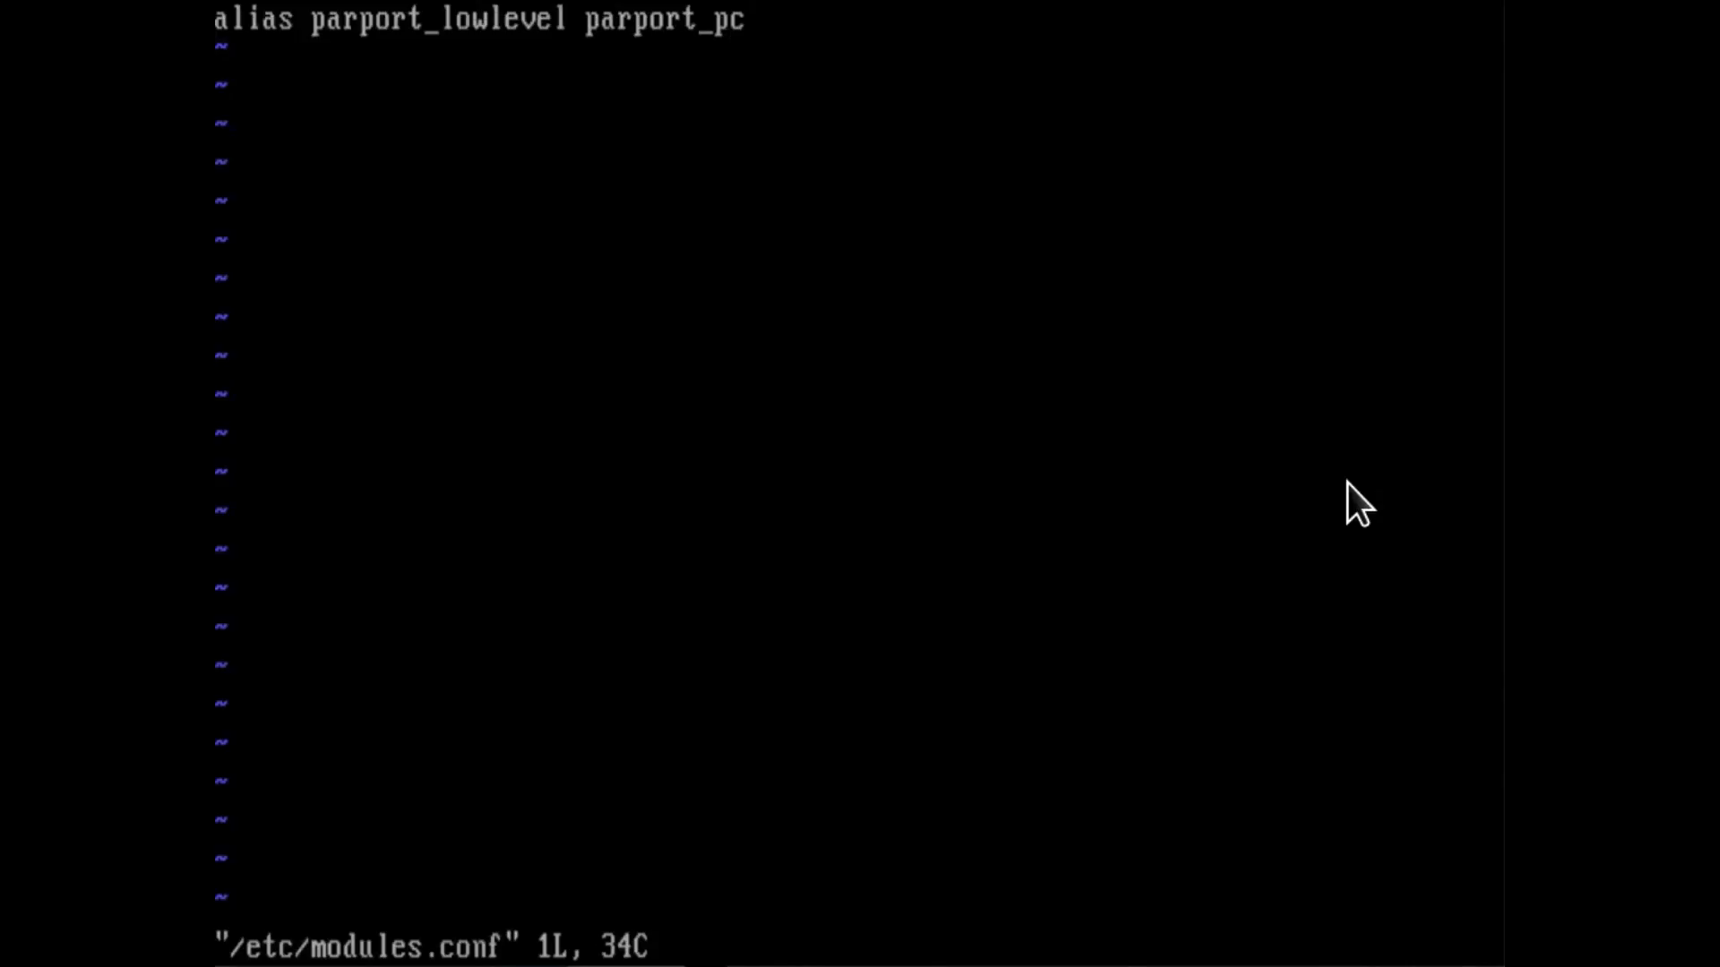
Add the line "options sb io=0x220 irq=7 dma=1 dma16=5 mpu_io=0x330" below the parport alias.
key(i)
key(Return)
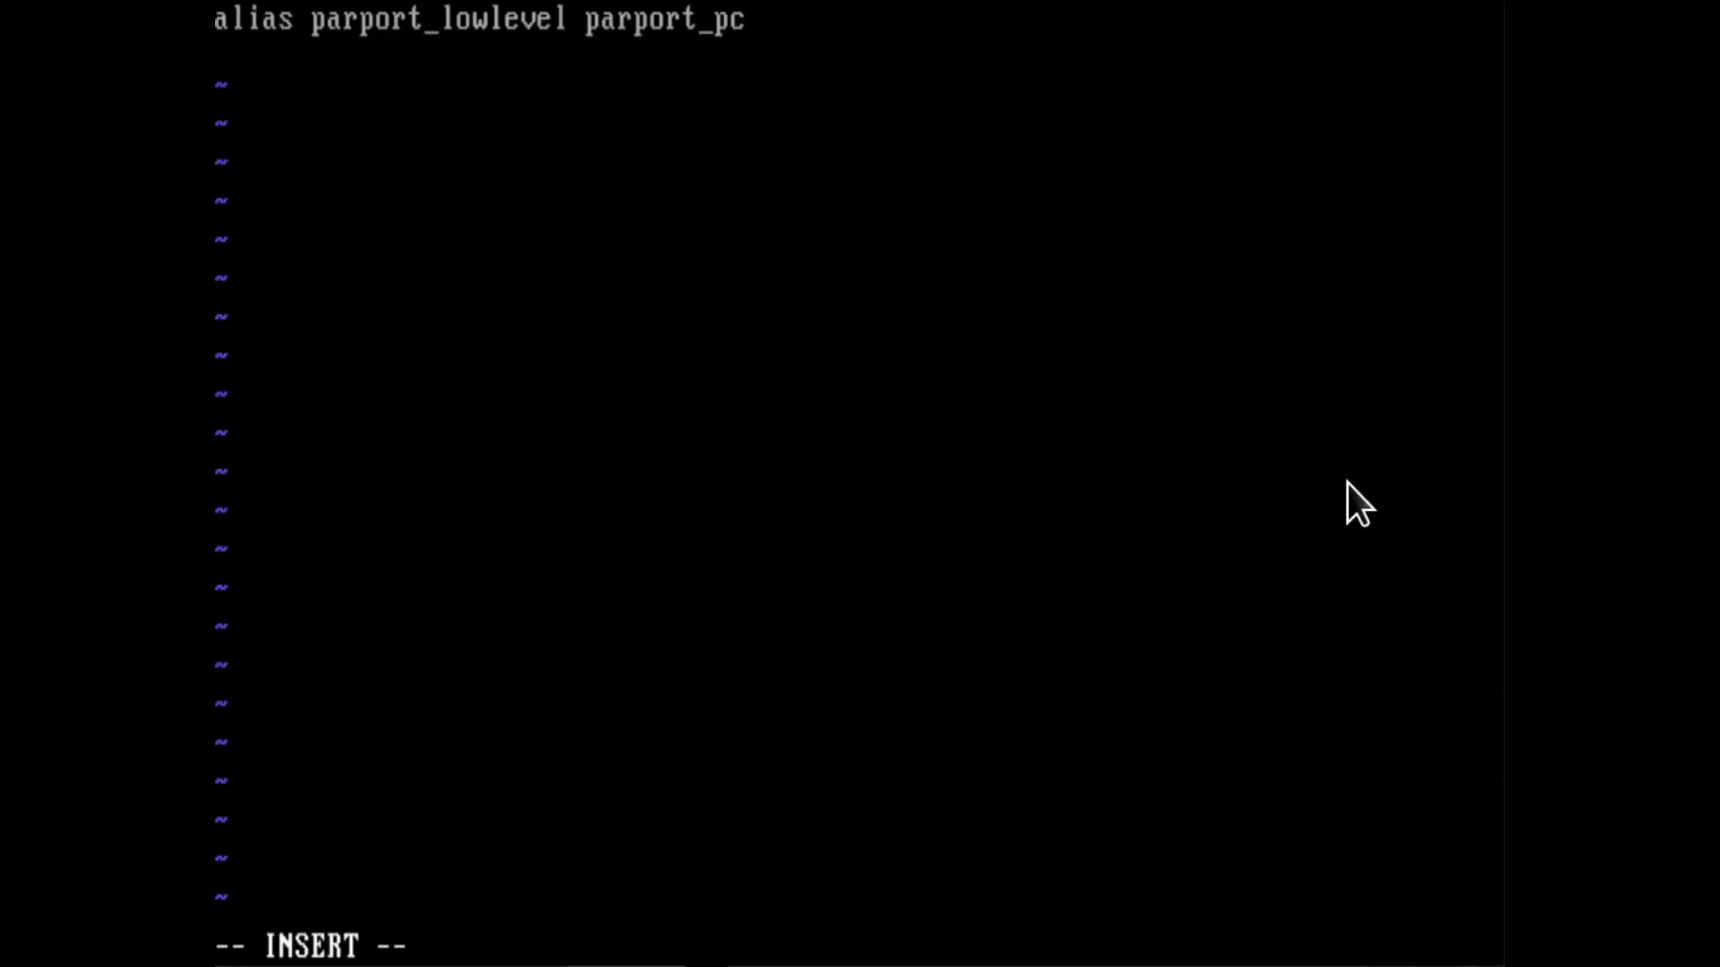
text(options sb io=)
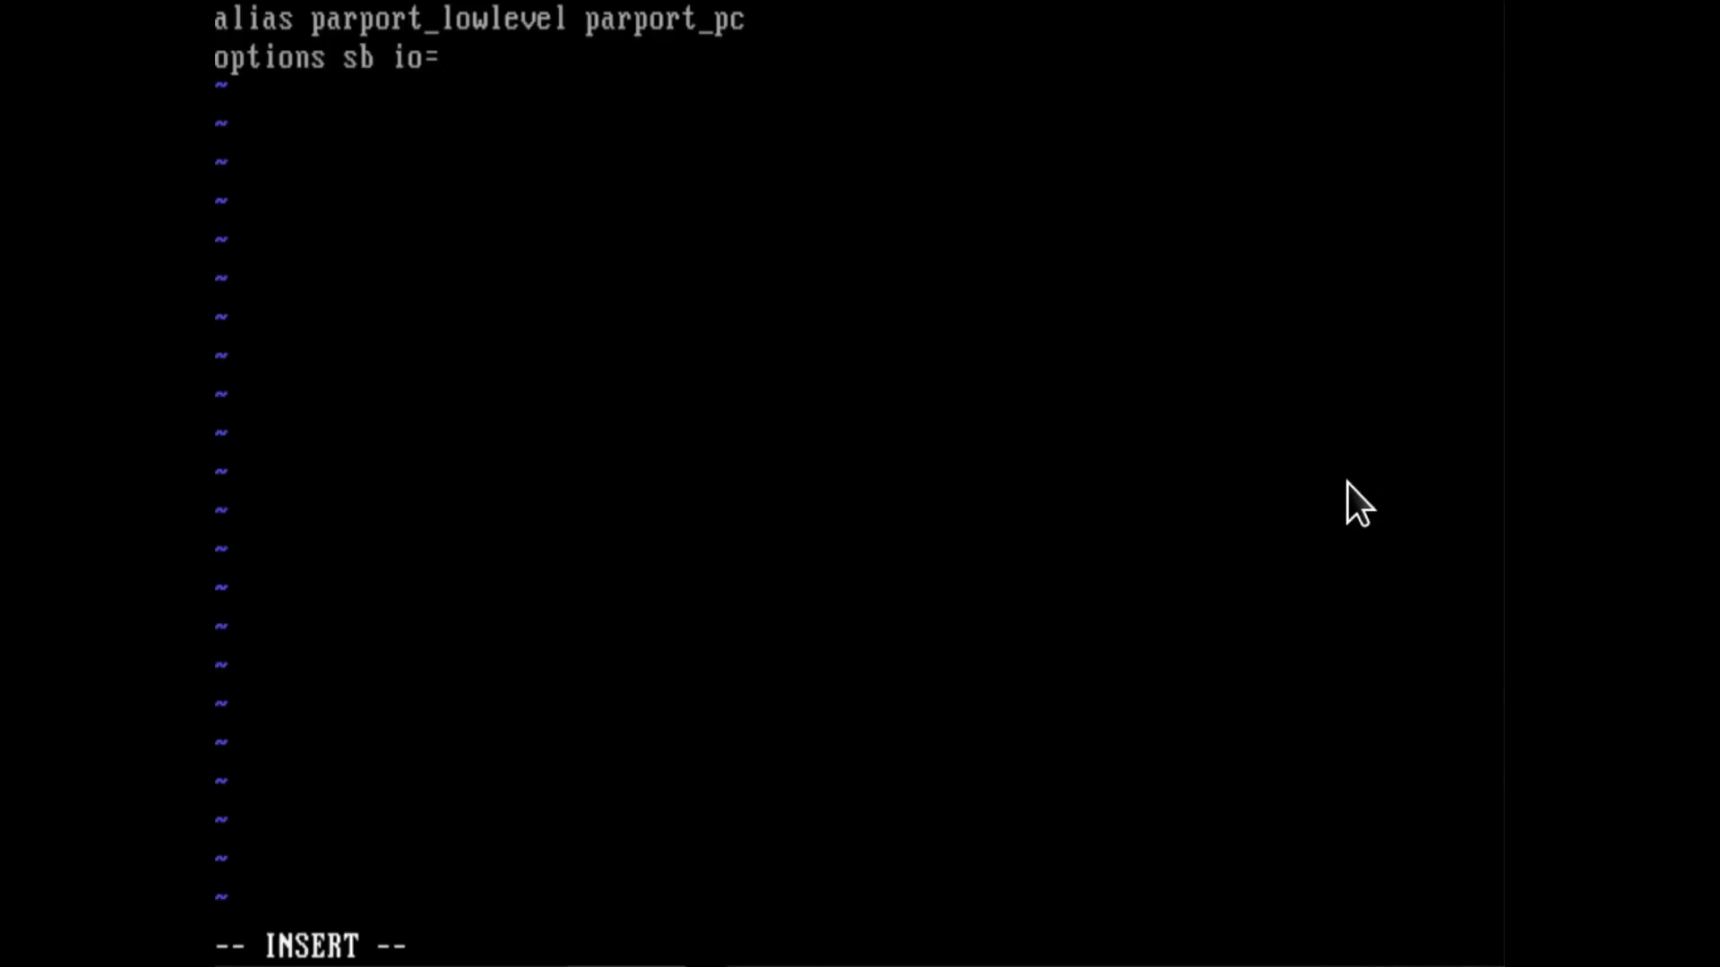
text(0x220)
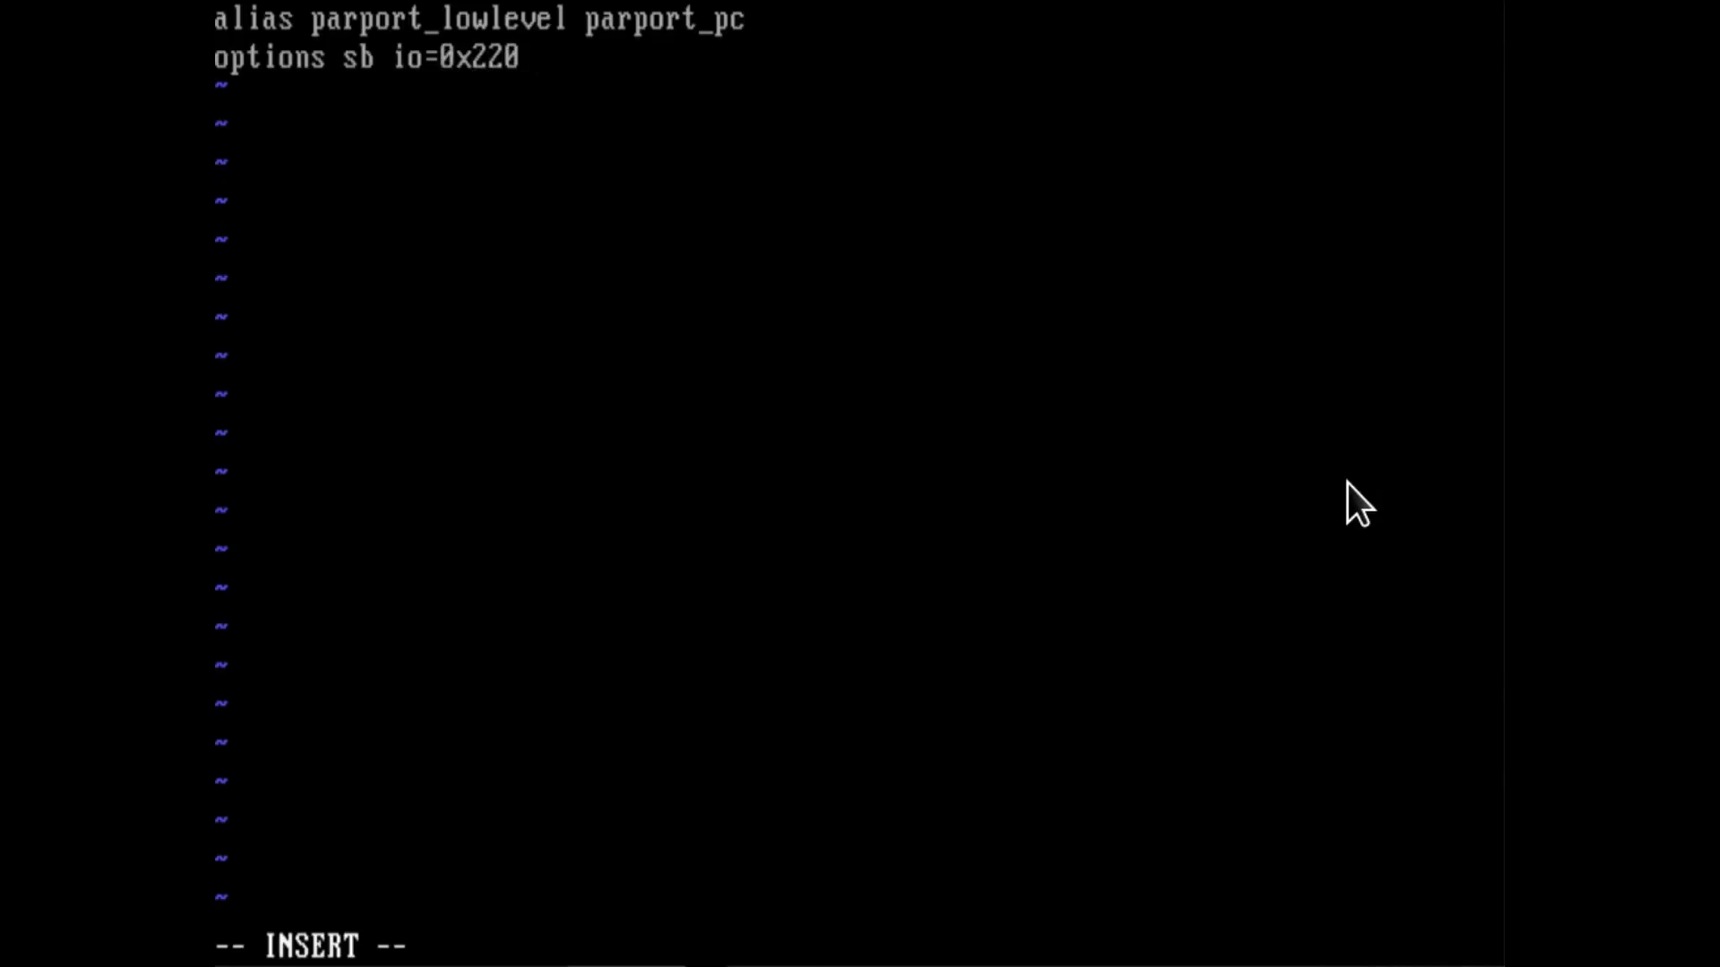
text( irq=7 dma=)
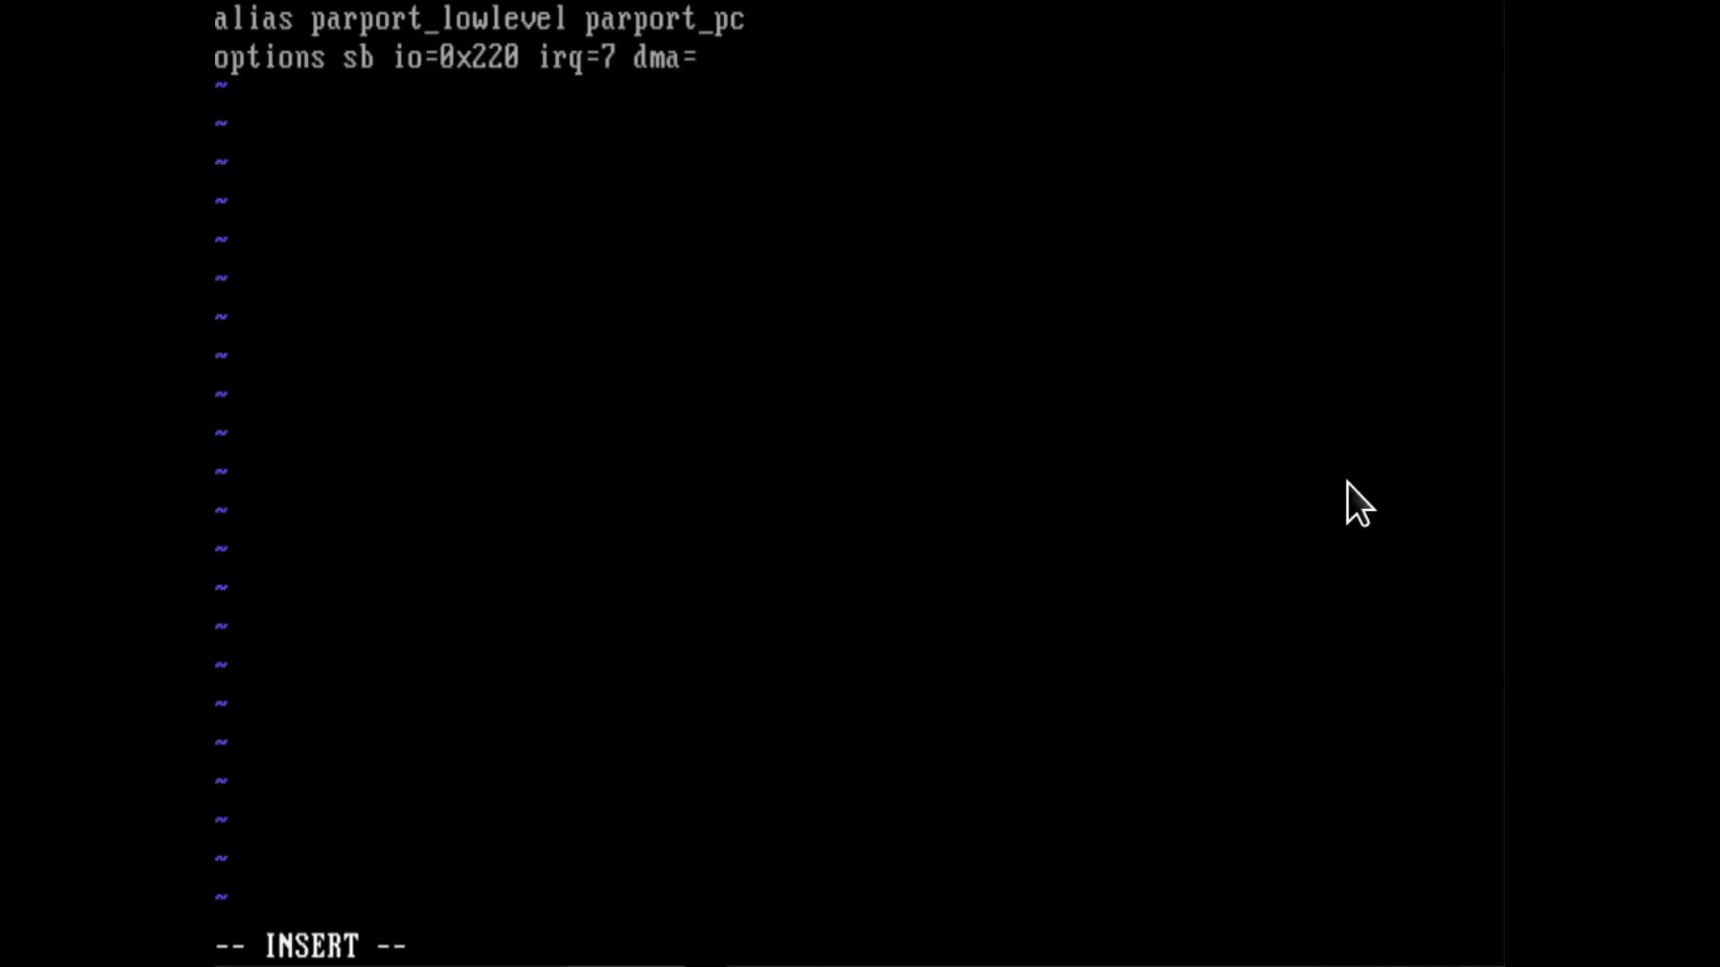
text(1 dma16=)
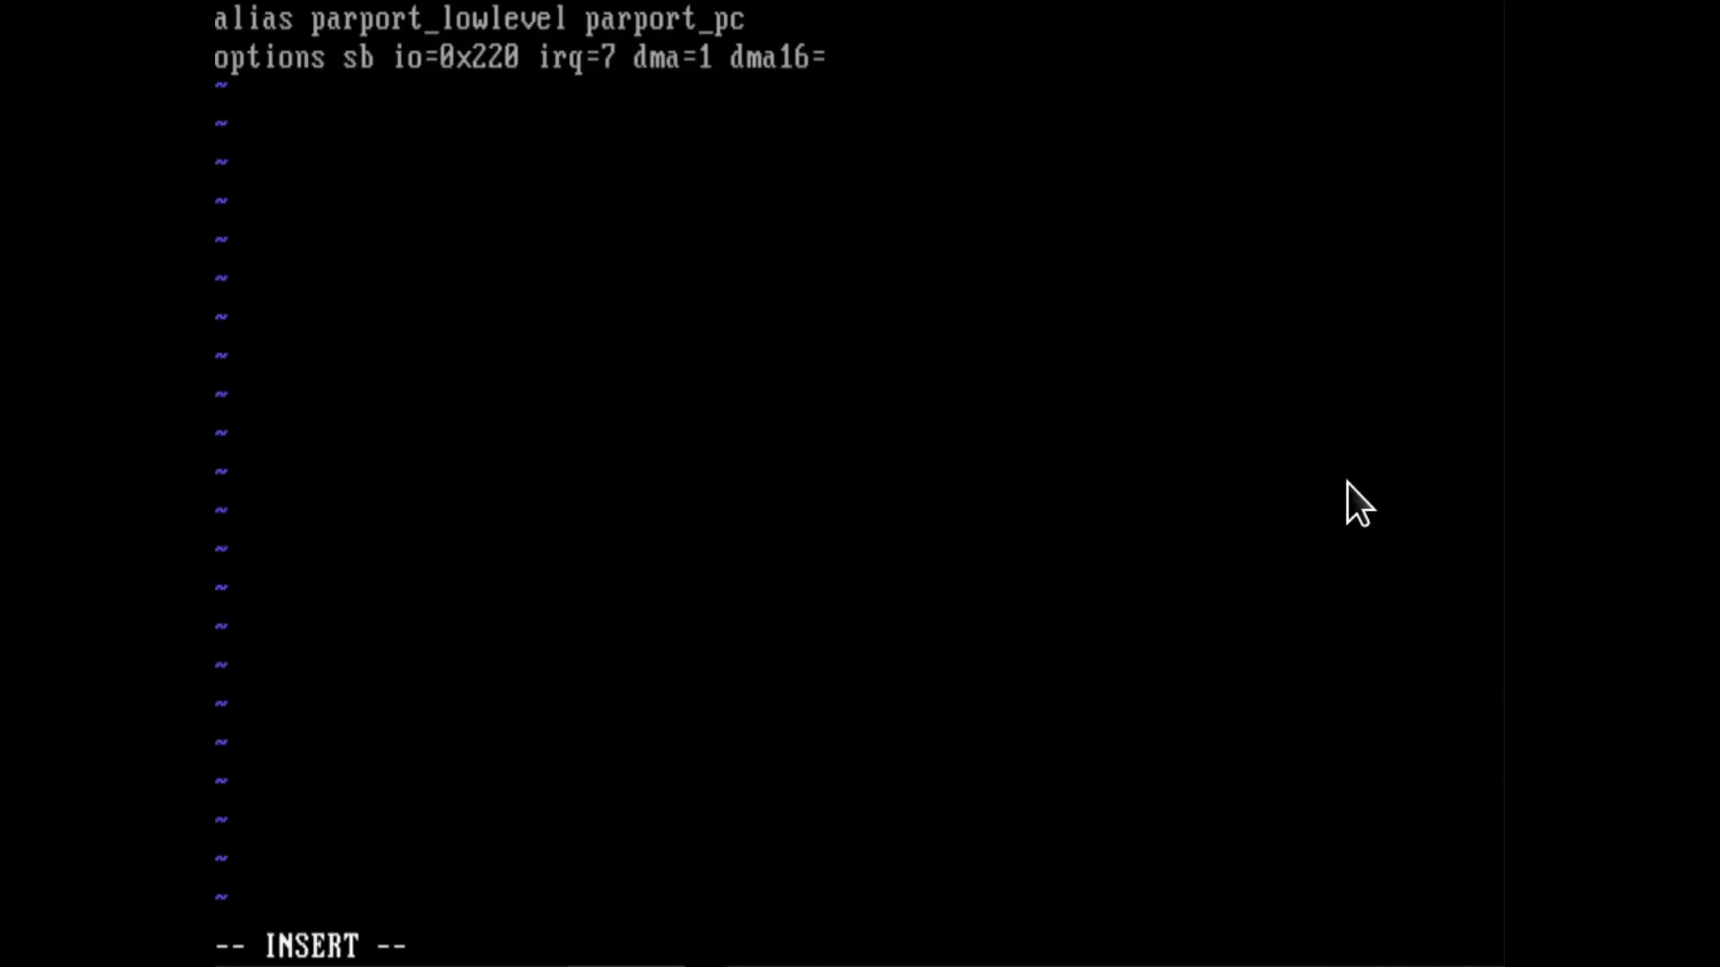
text(5 mpu_i)
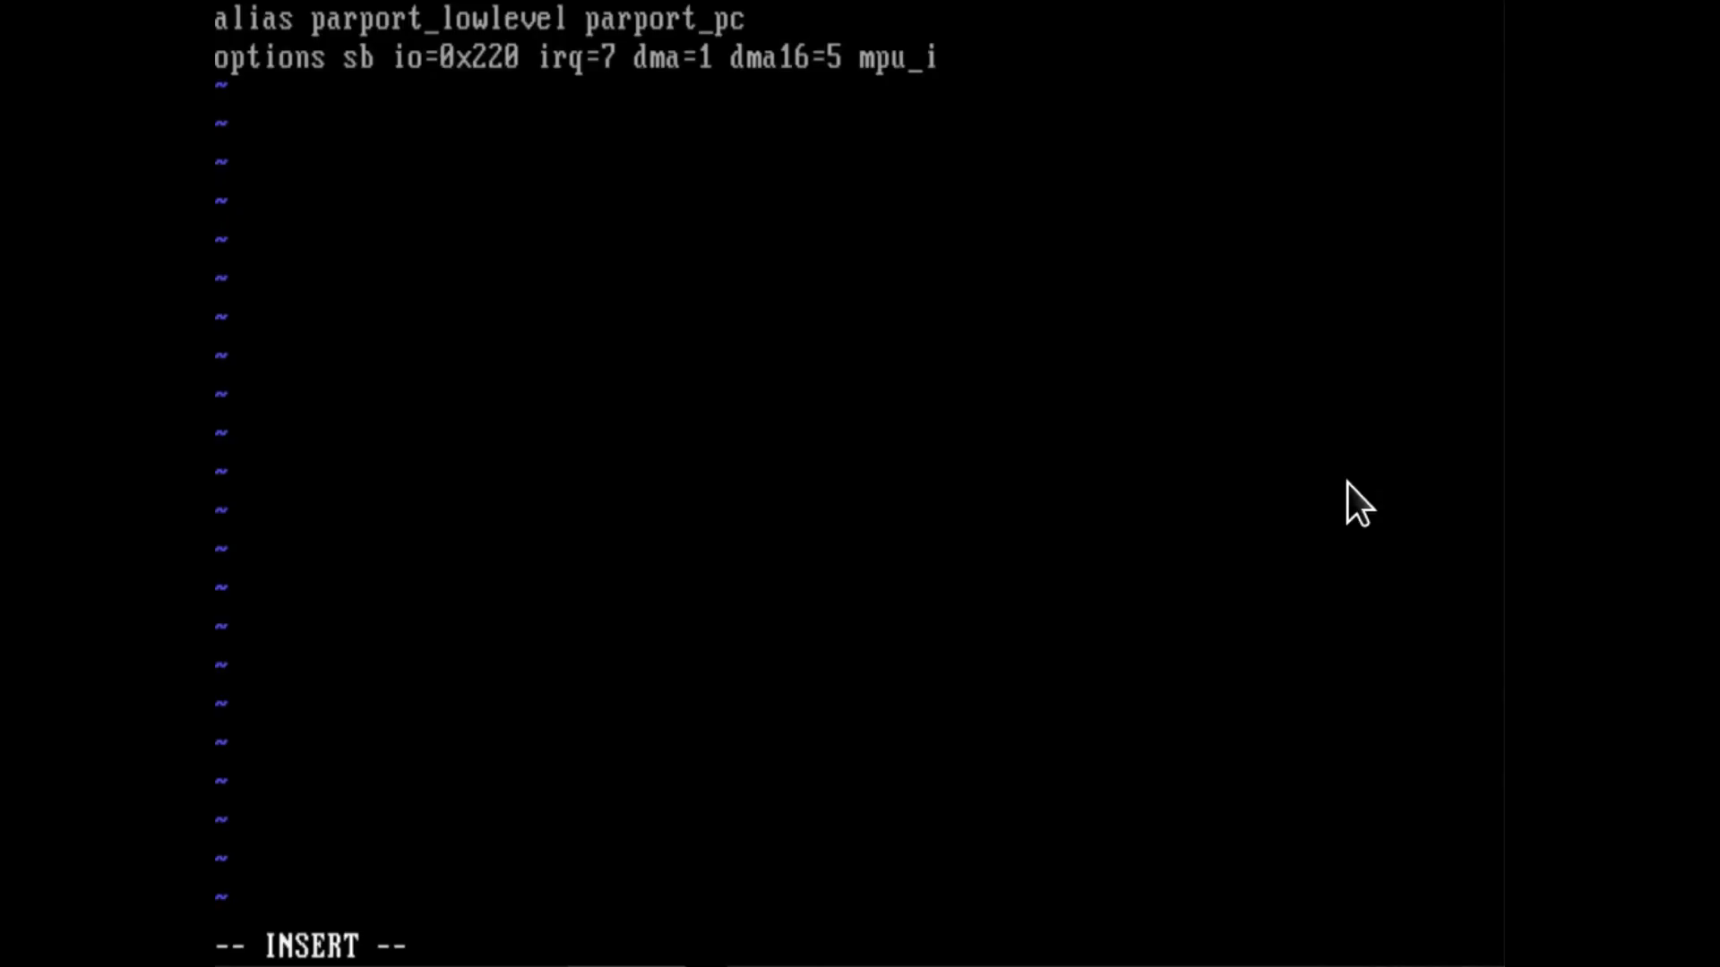
text(o=0x330)
key(Return)
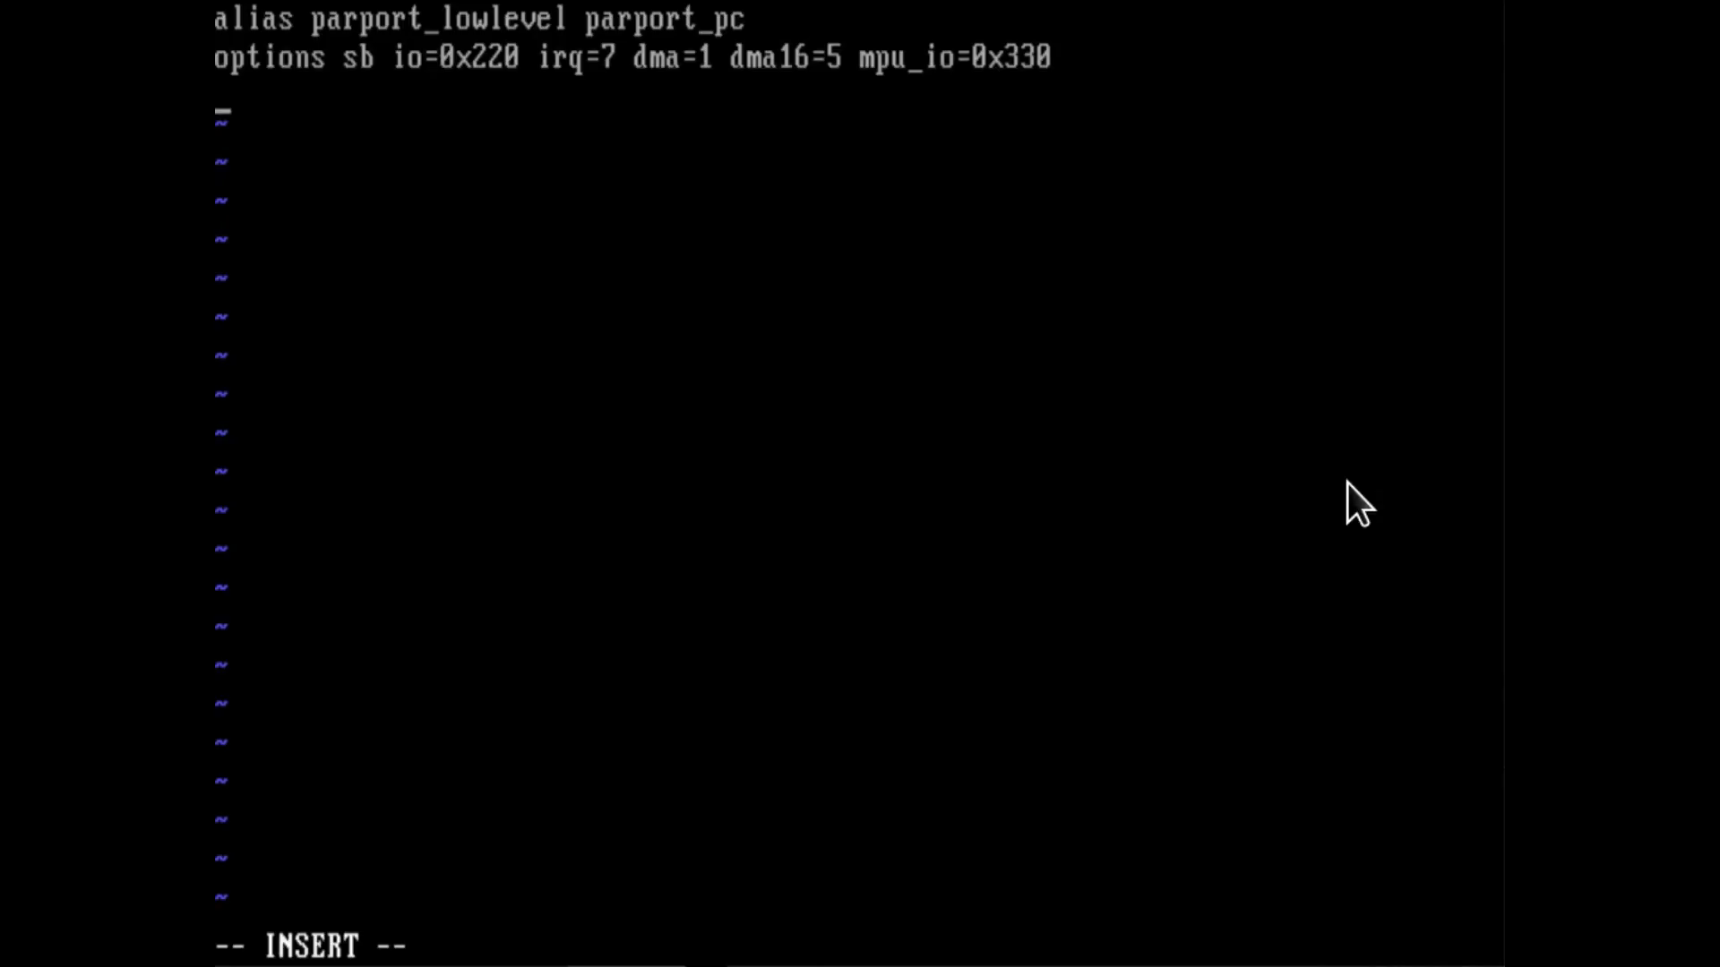
Add the line "options opl3 io=0x388" to modules.conf, then save the file and quit vi.
text(options opl3)
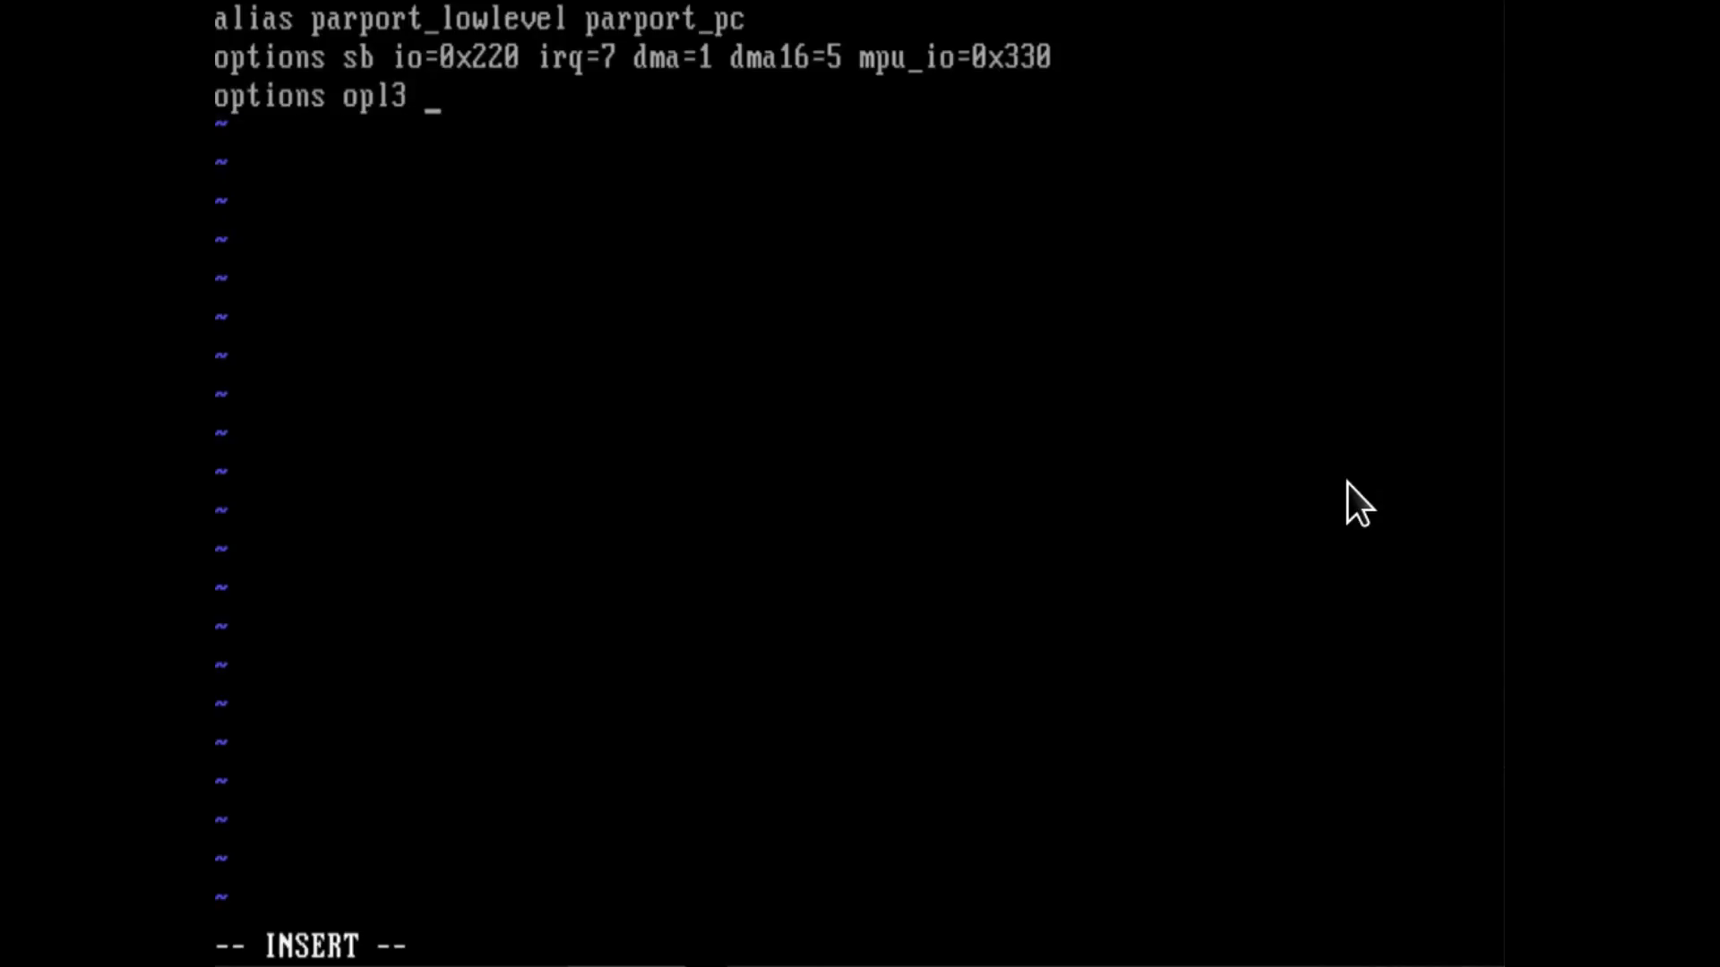
text( io=0x388)
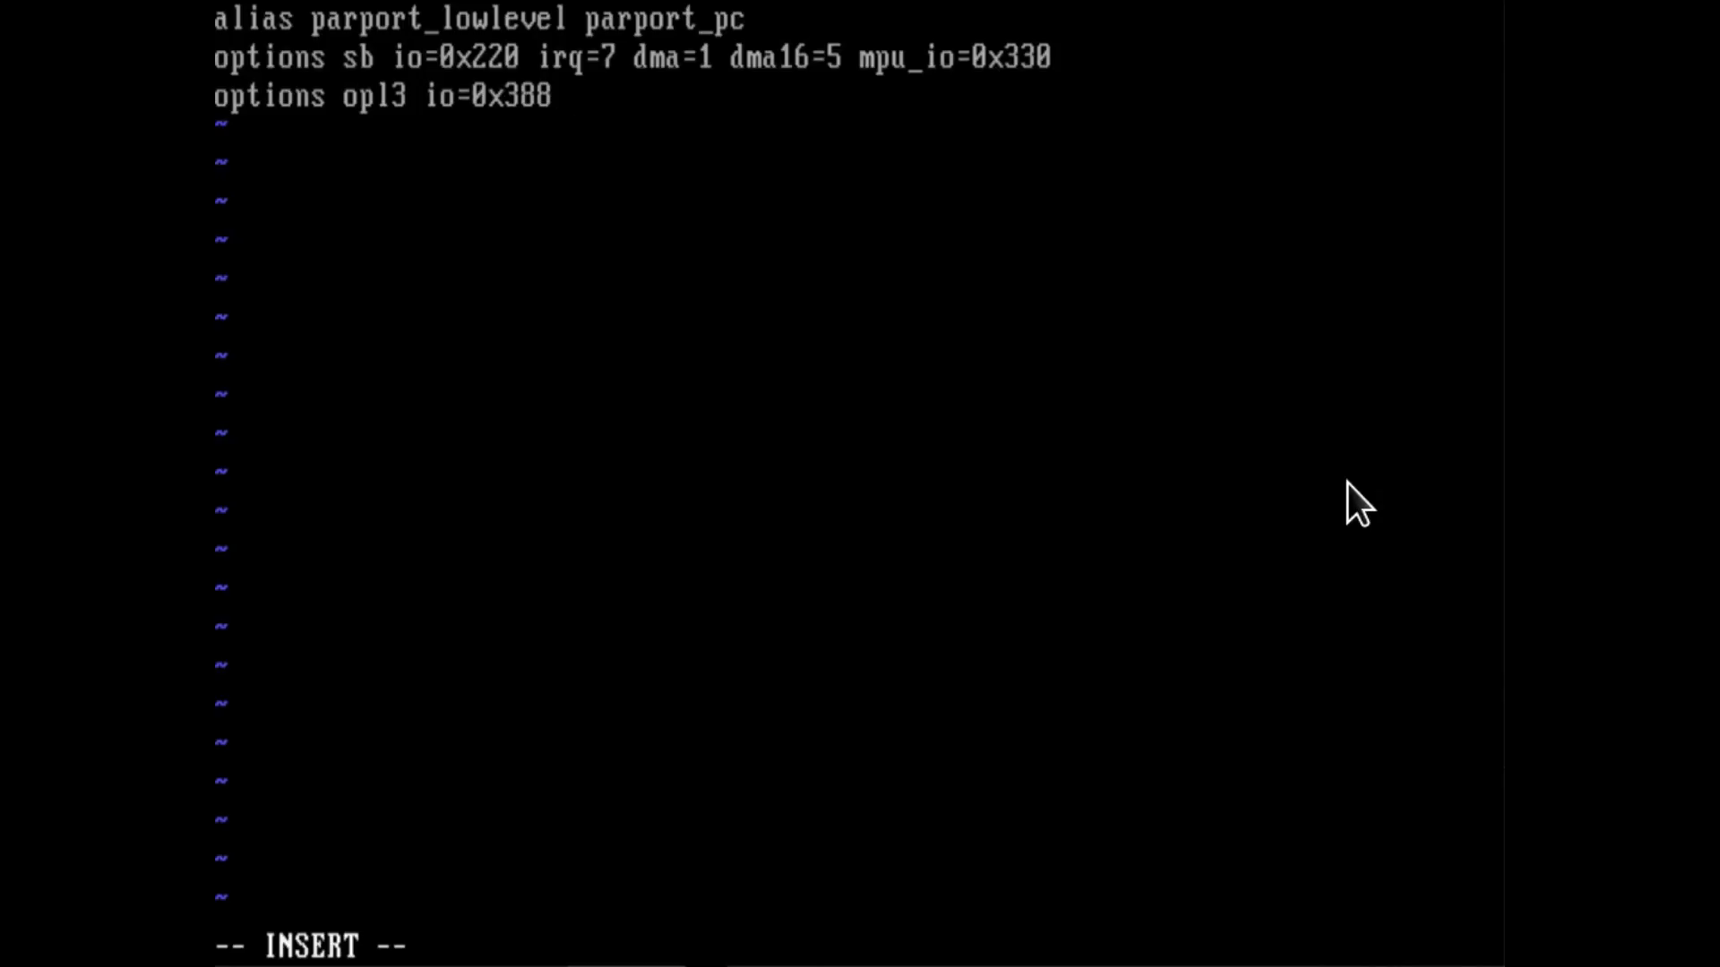
key(Escape)
text(:wq)
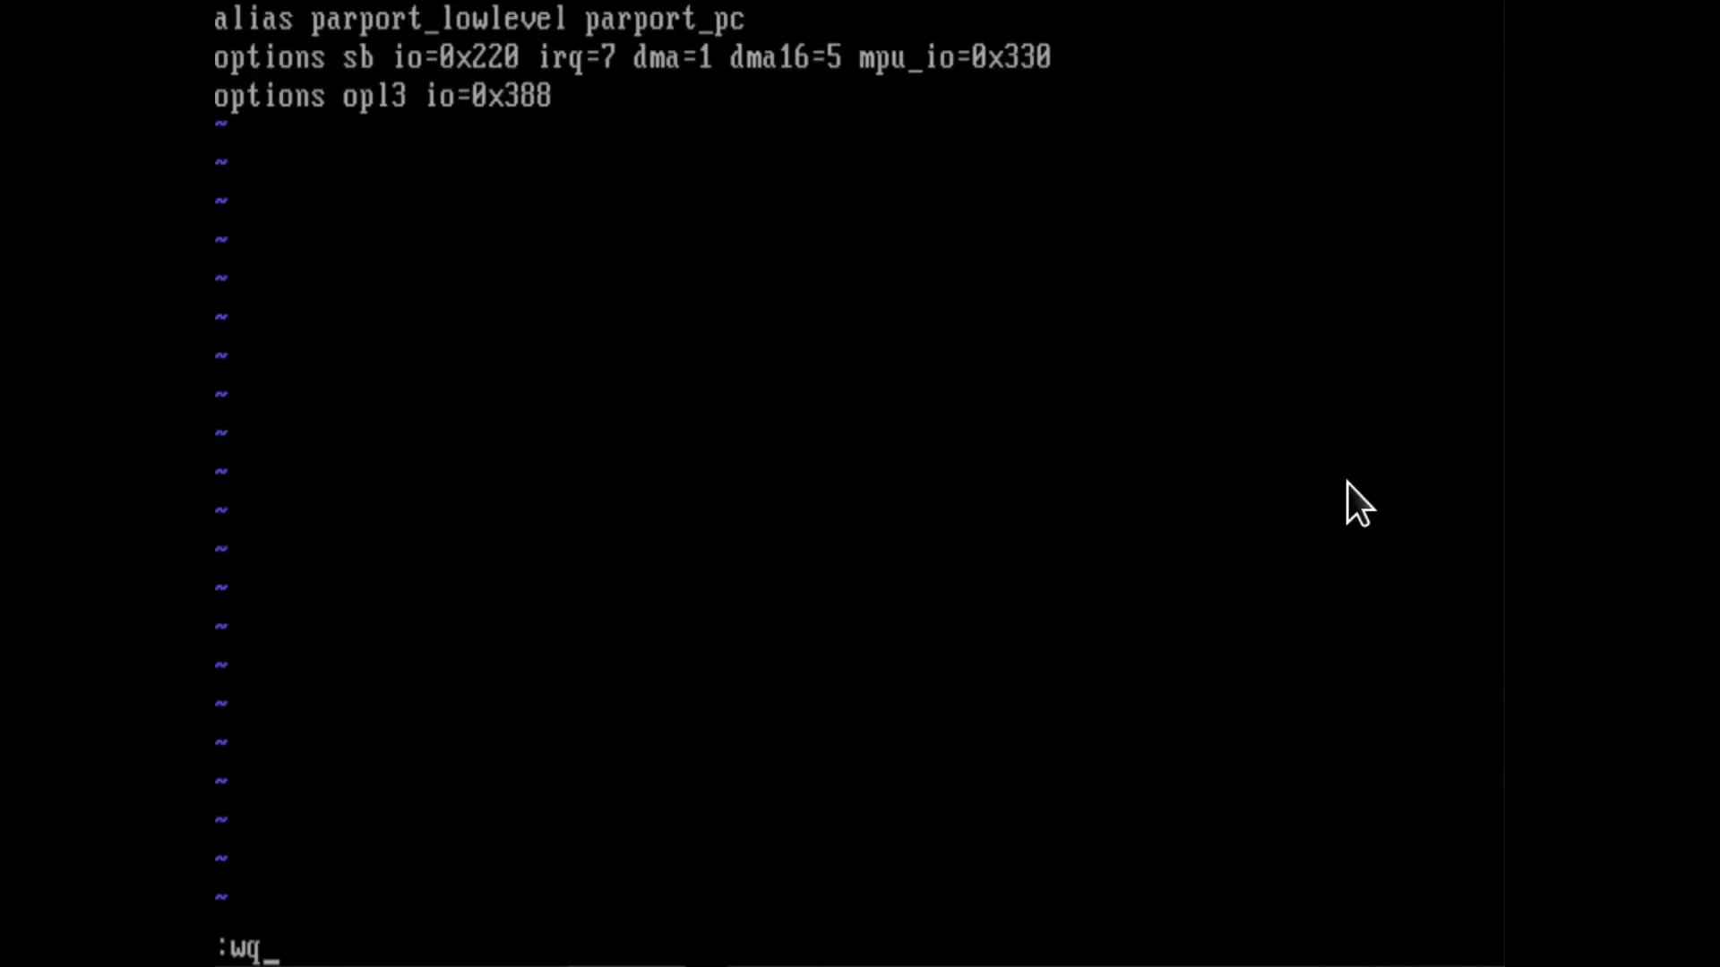
key(Return)
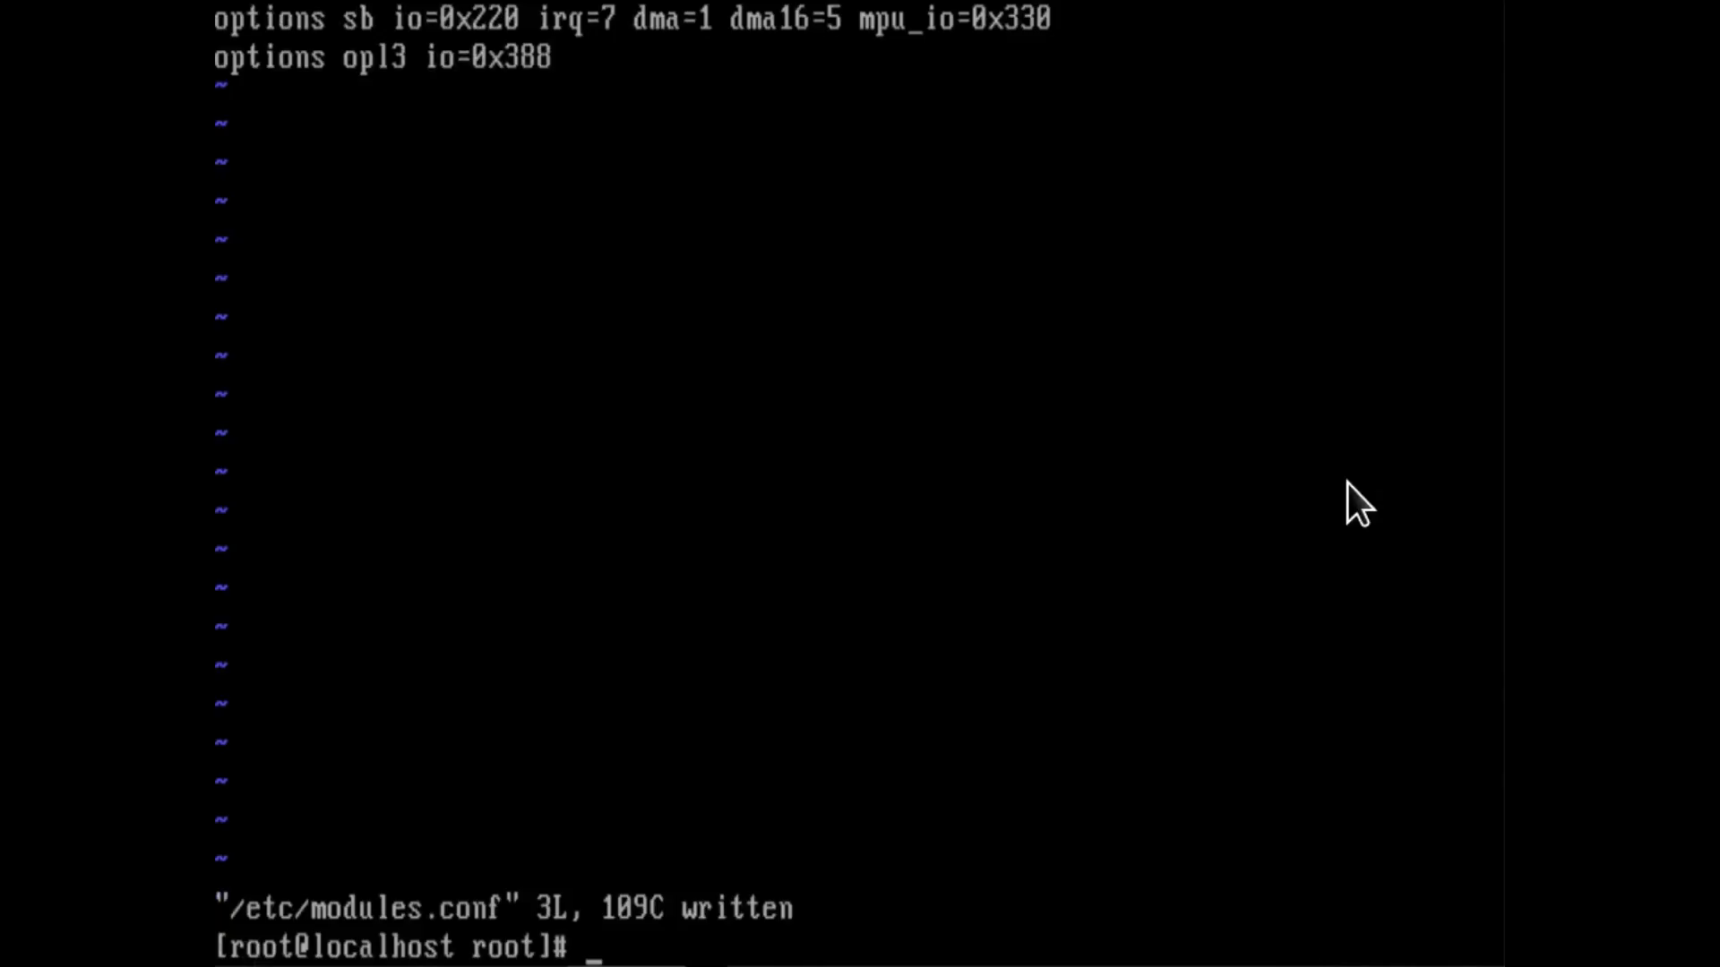
Create /etc/rc.modules in vi with "#!/bin/bash" as its first line.
text(vi /)
text(rc.modules)
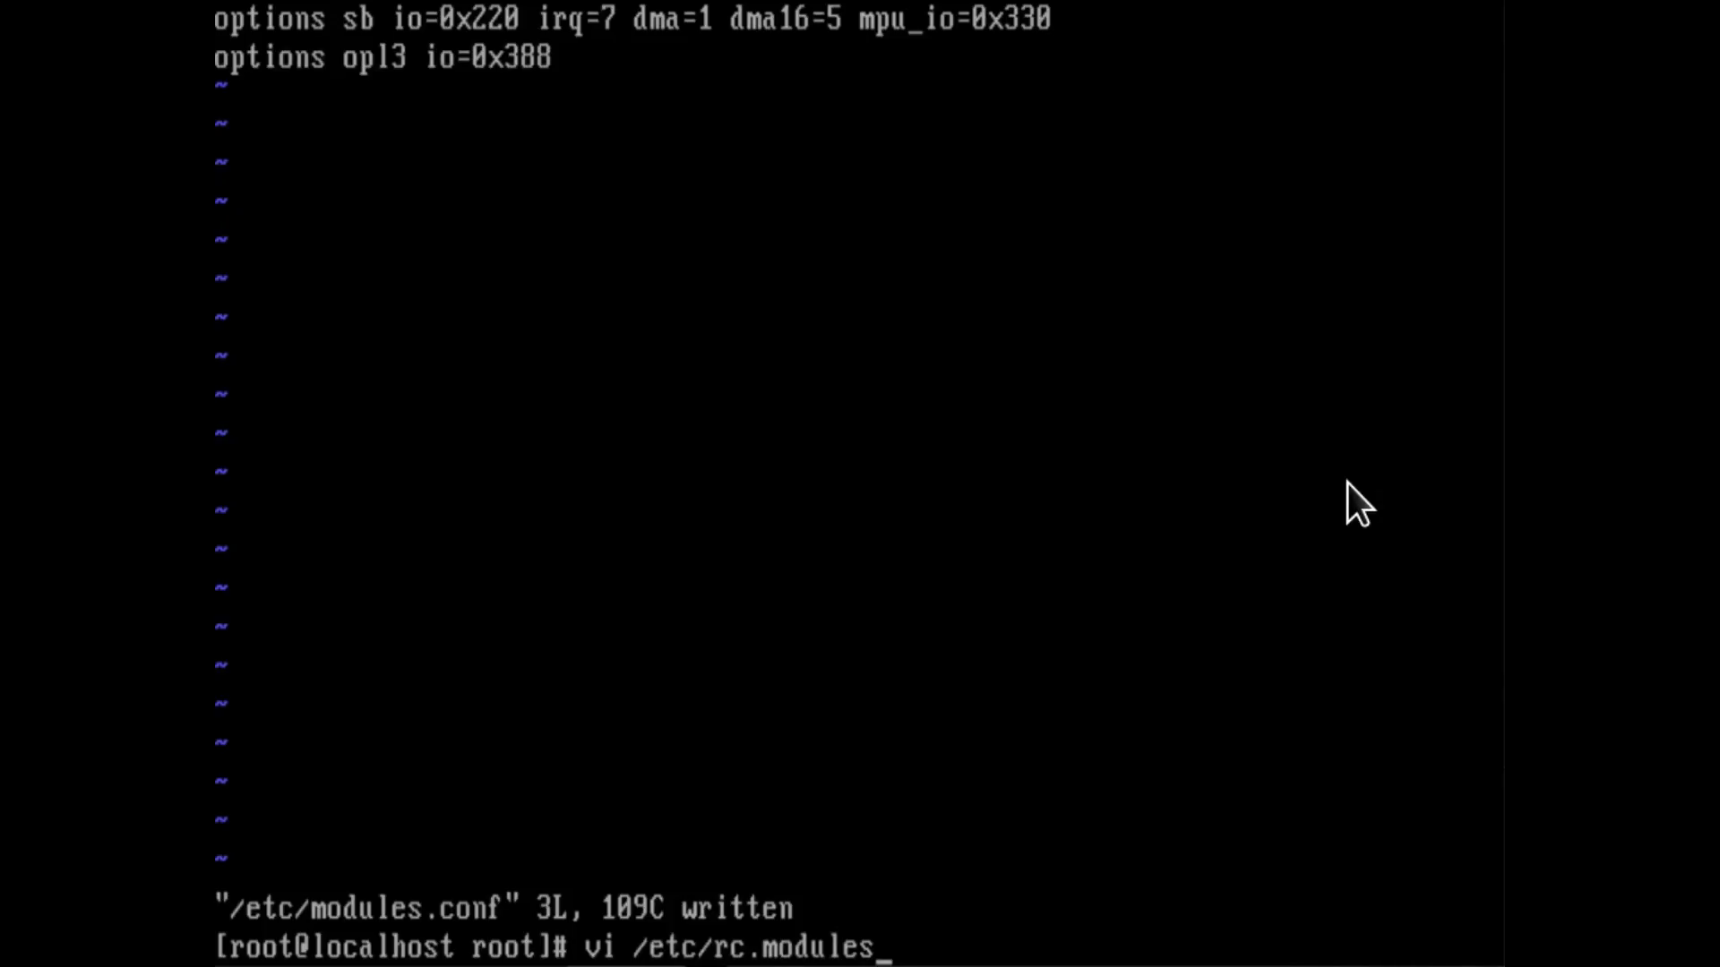
key(Return)
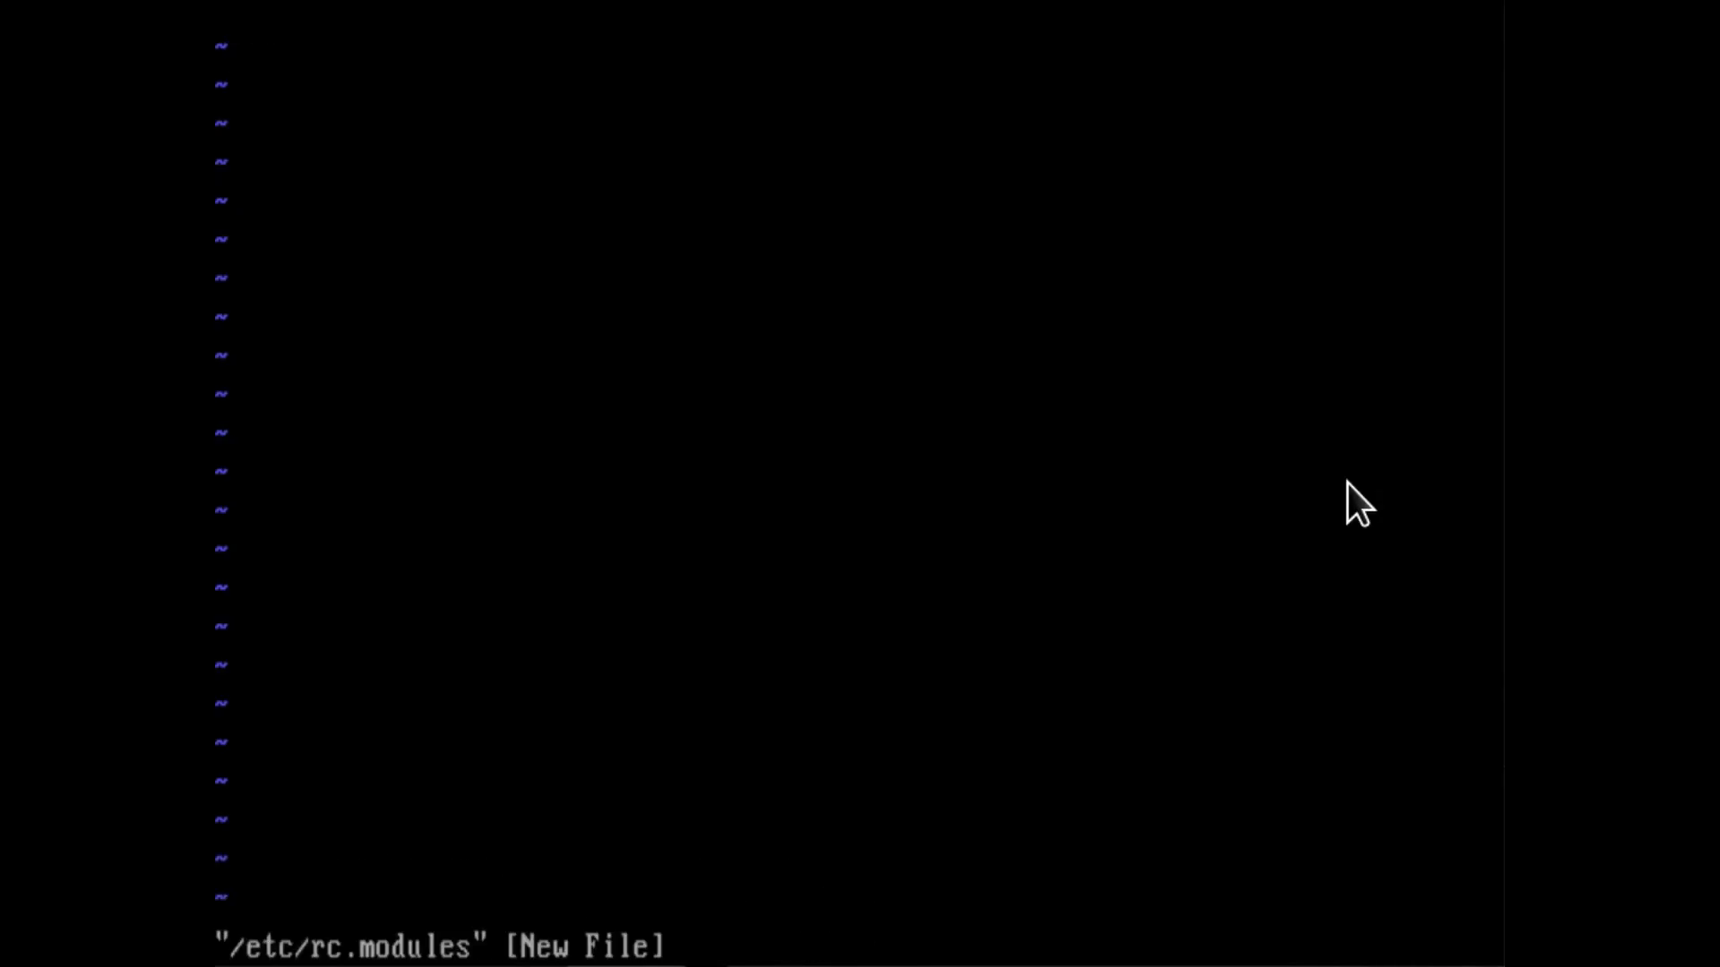
key(#)
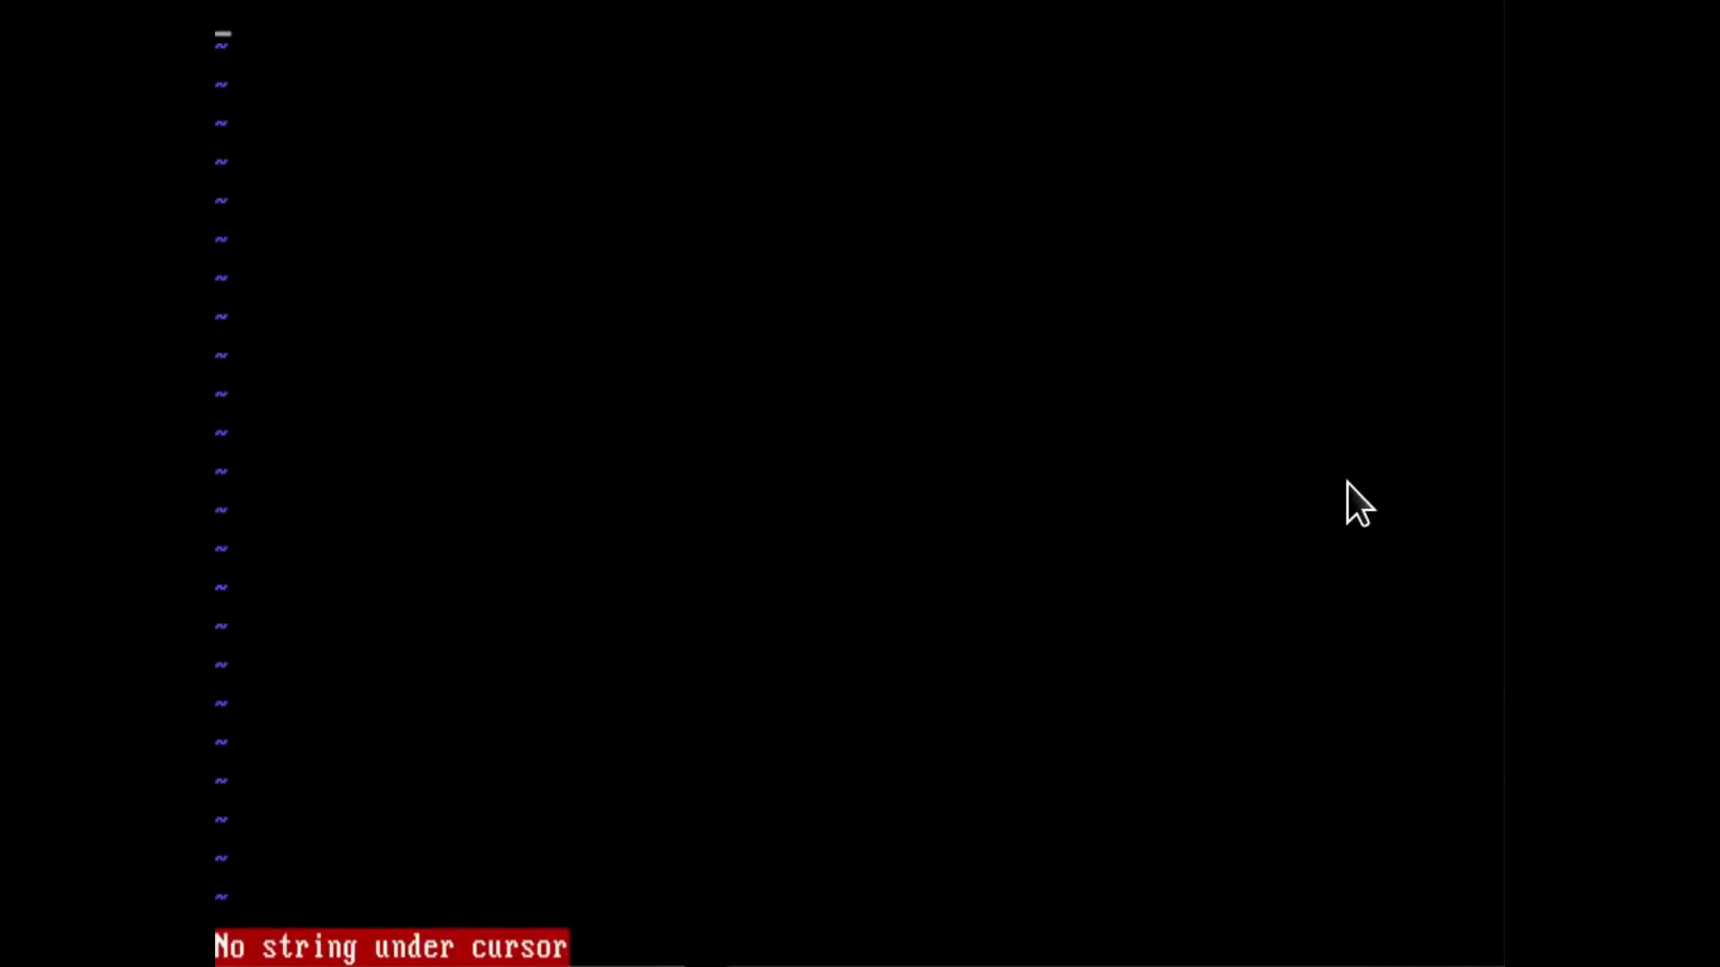
text(i)
text(#!)
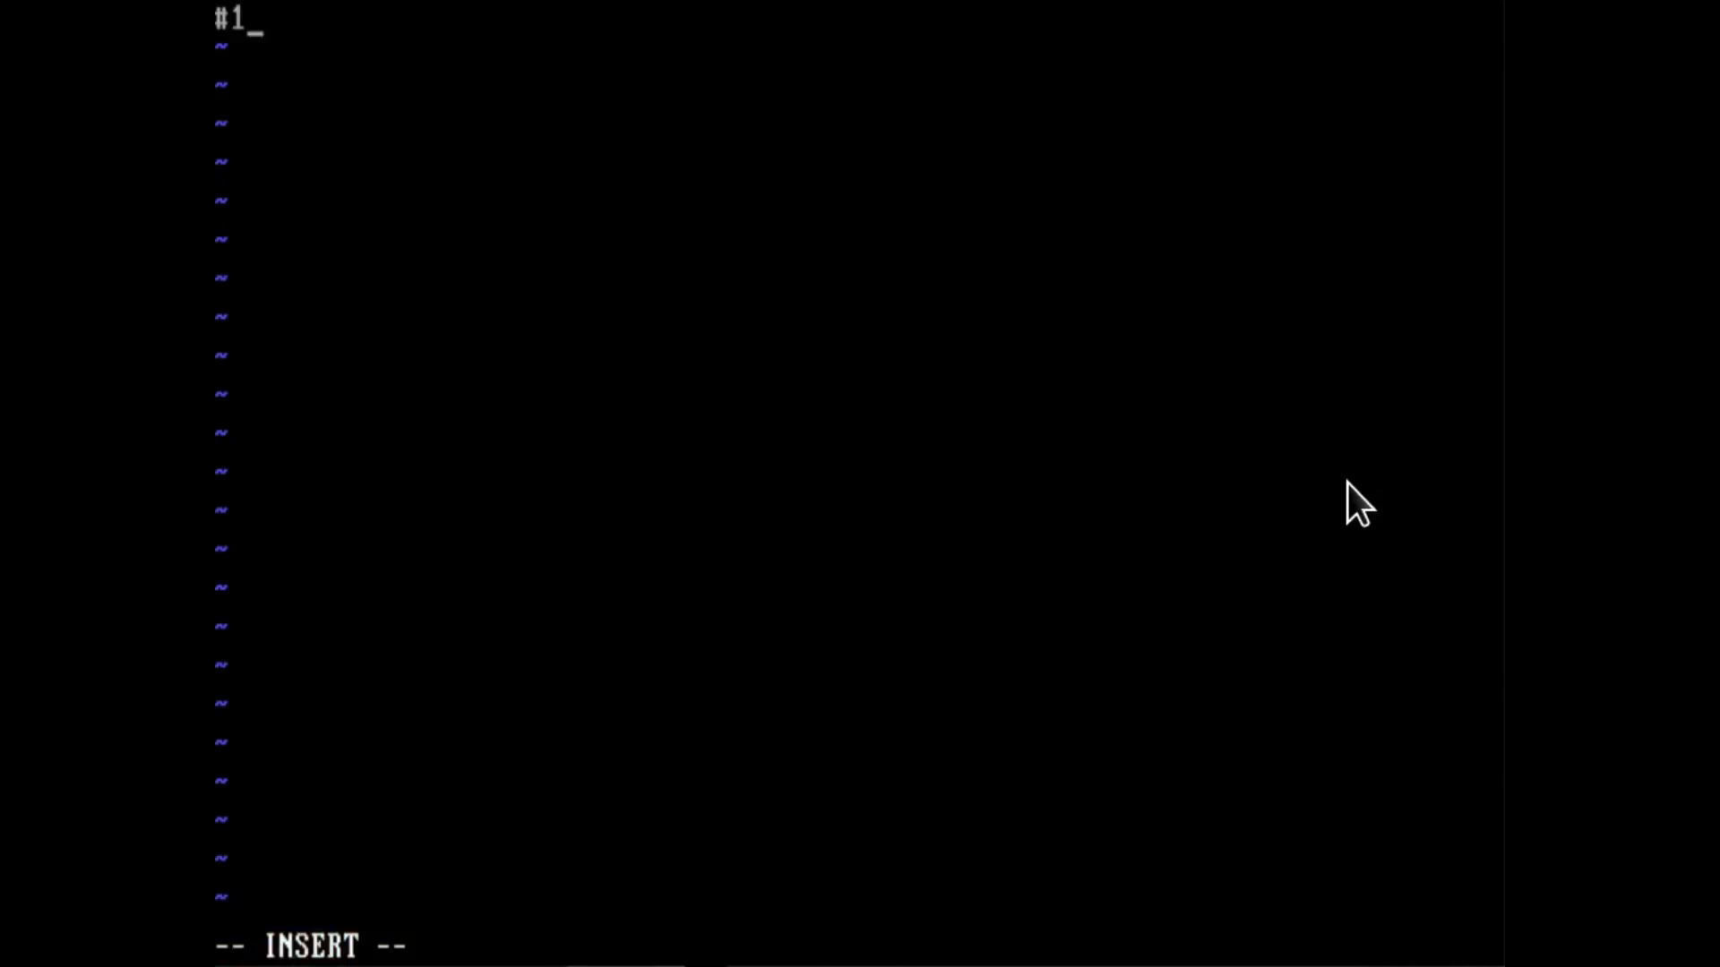
key(BackSpace)
text(!/bin/bash)
key(Return)
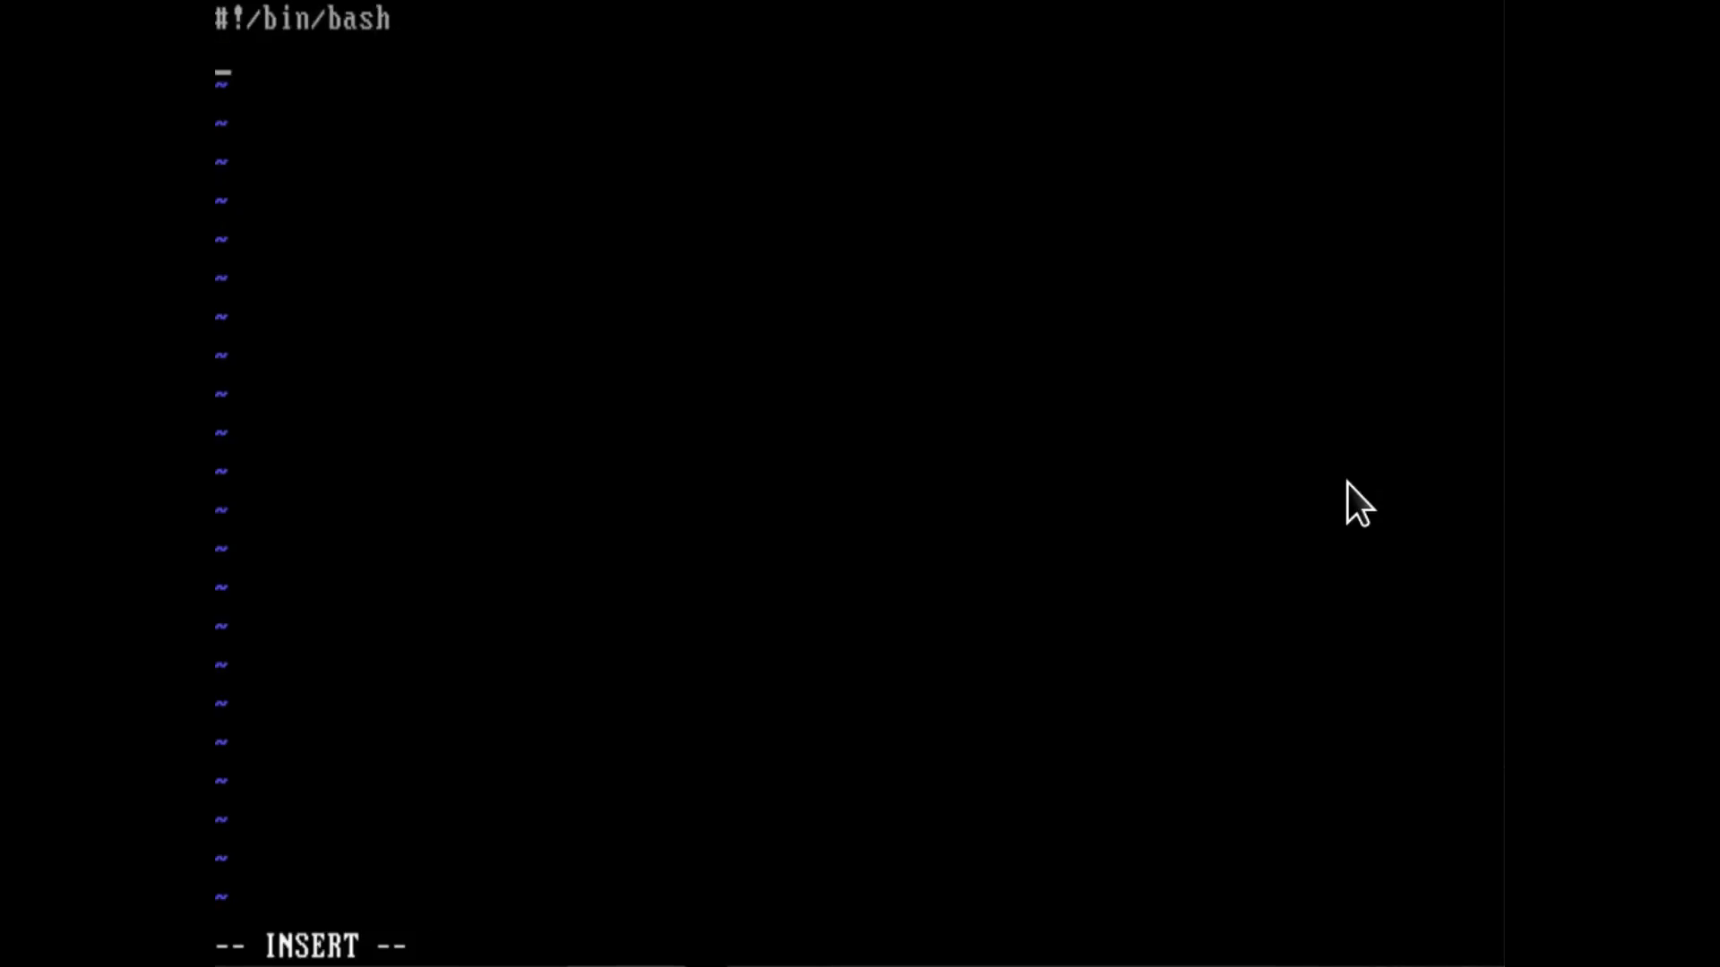
Add the lines "modprobe sb" and "modprobe opl3" to rc.modules, then save the file and quit vi.
text(modprobe sb)
key(Return)
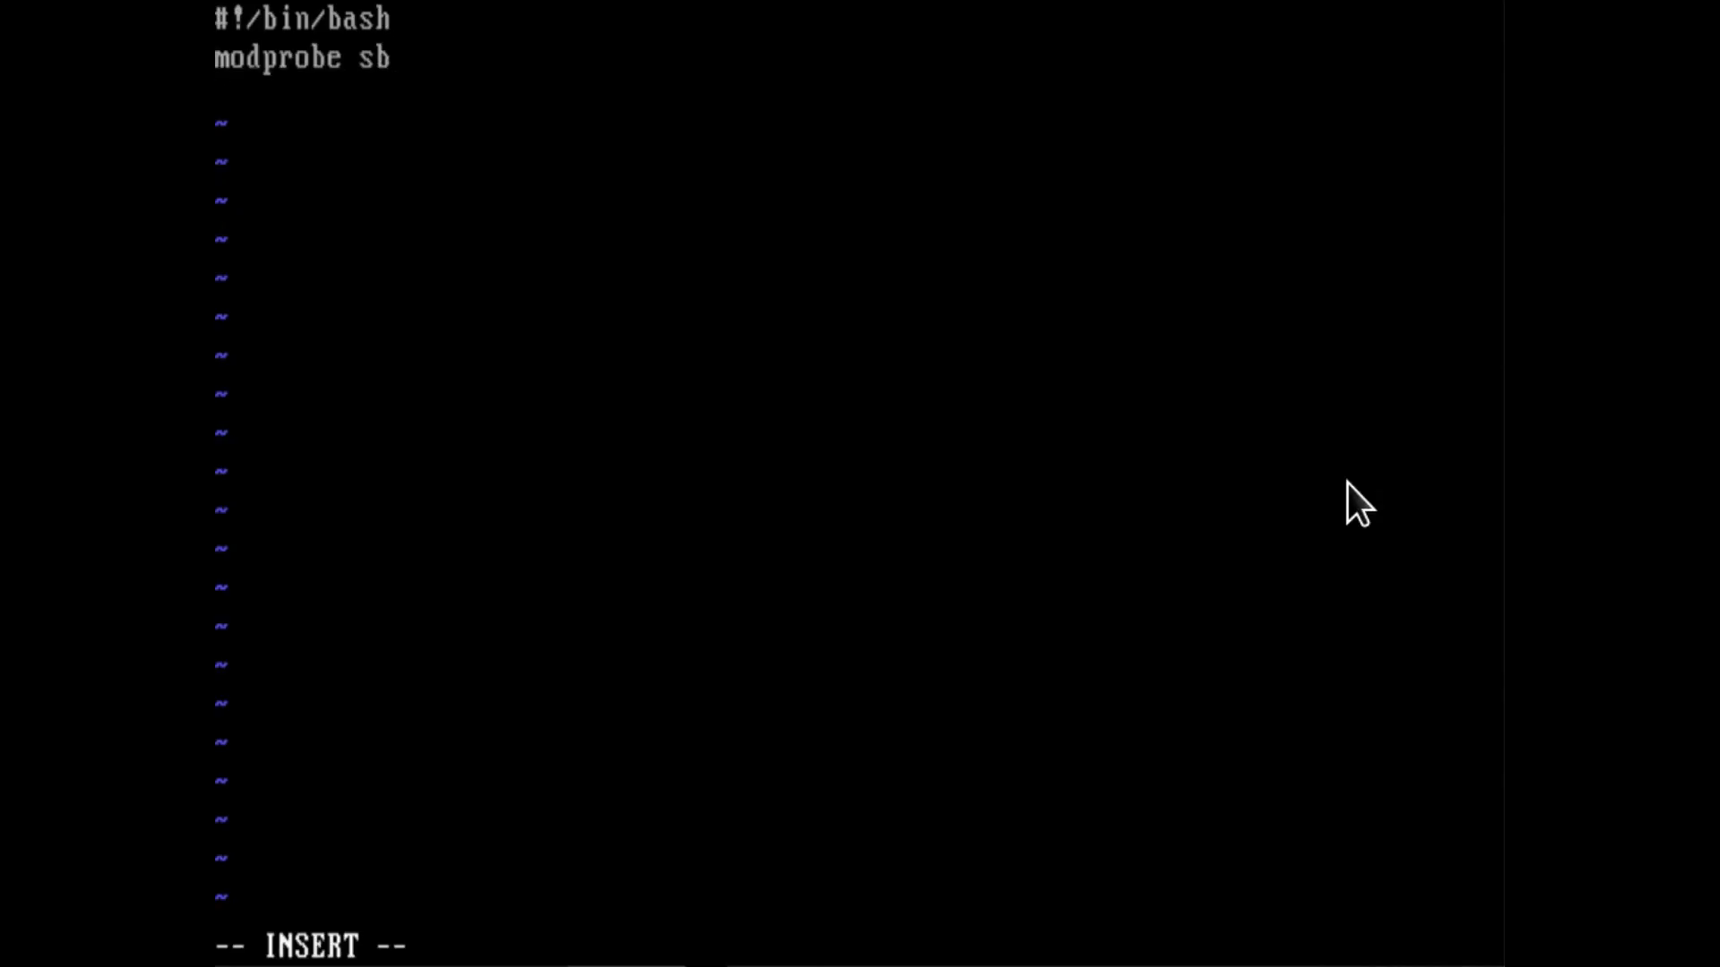
text(modprobe opl3)
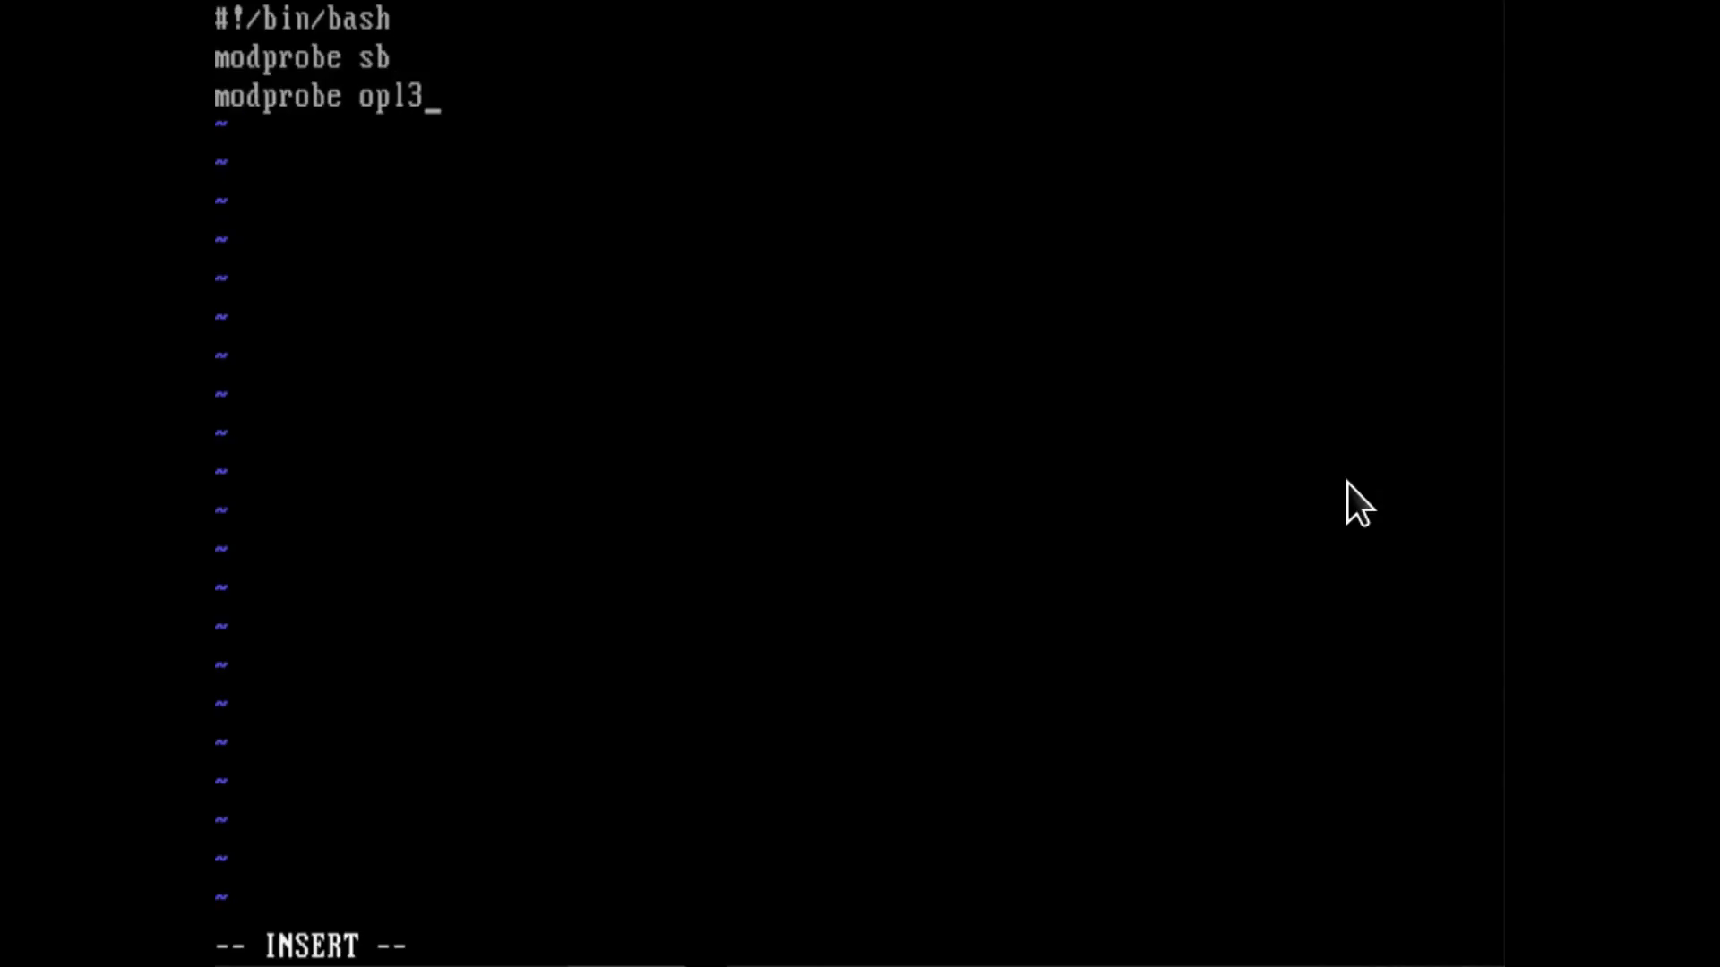
key(Escape)
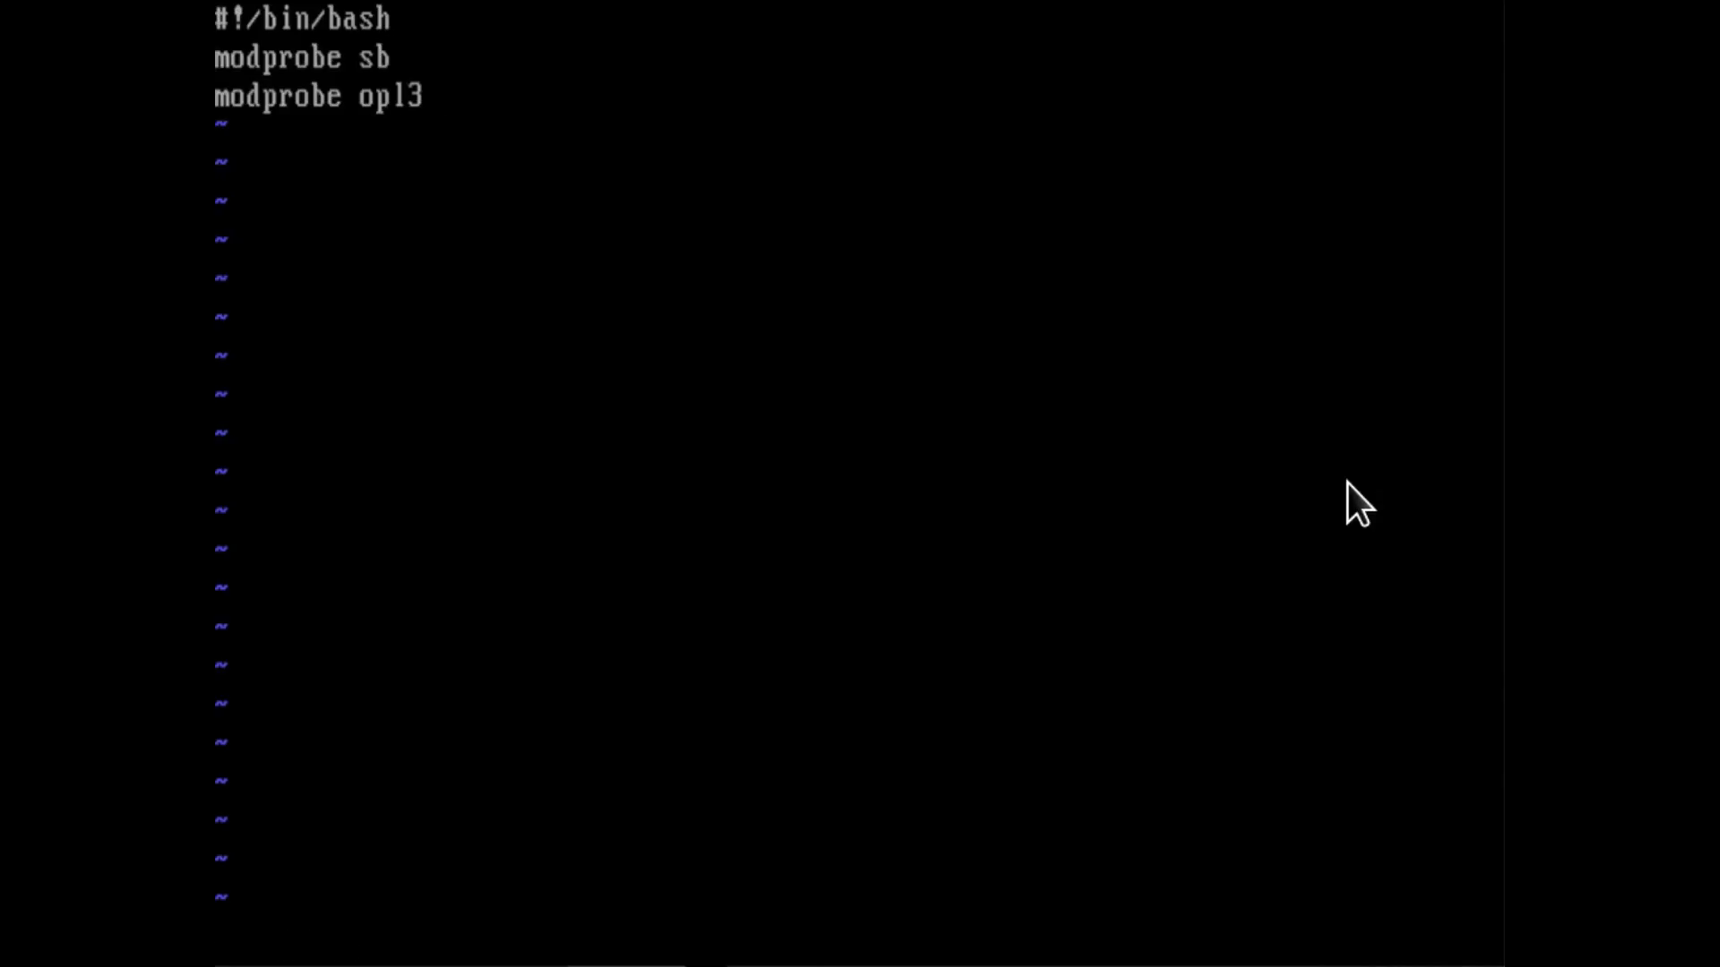
text(wq)
key(Return)
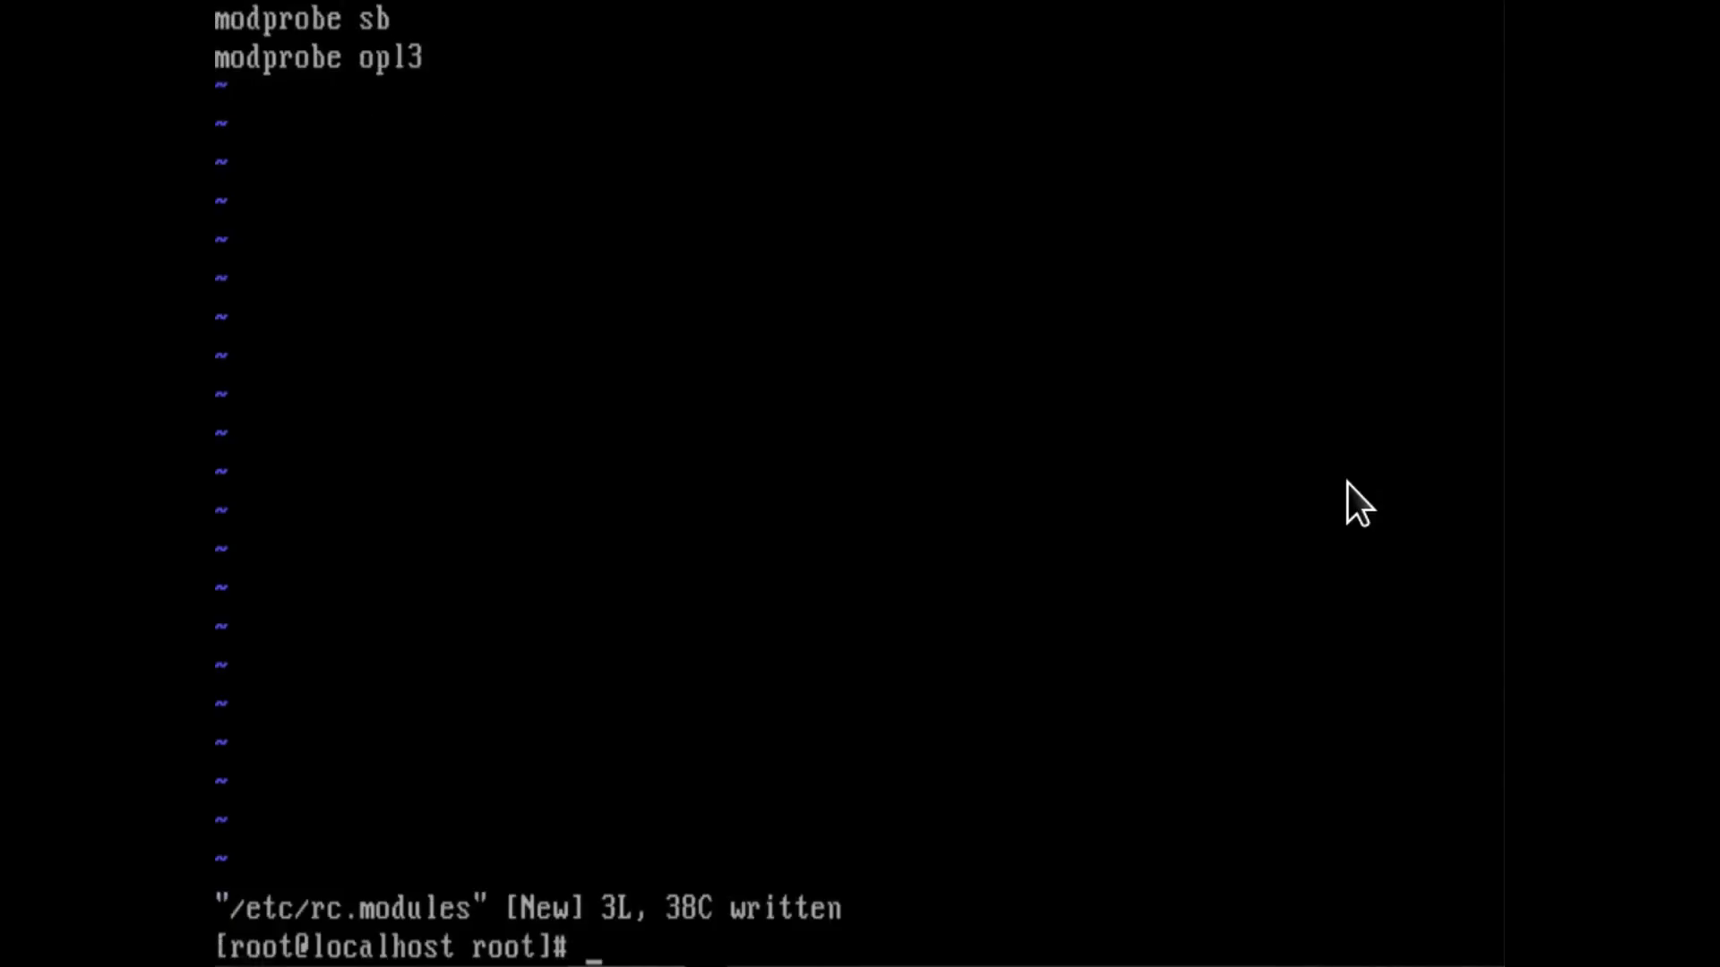
Make /etc/rc.modules executable for all users by running "chmod a+x /etc/rc.modules".
text(chmod a)
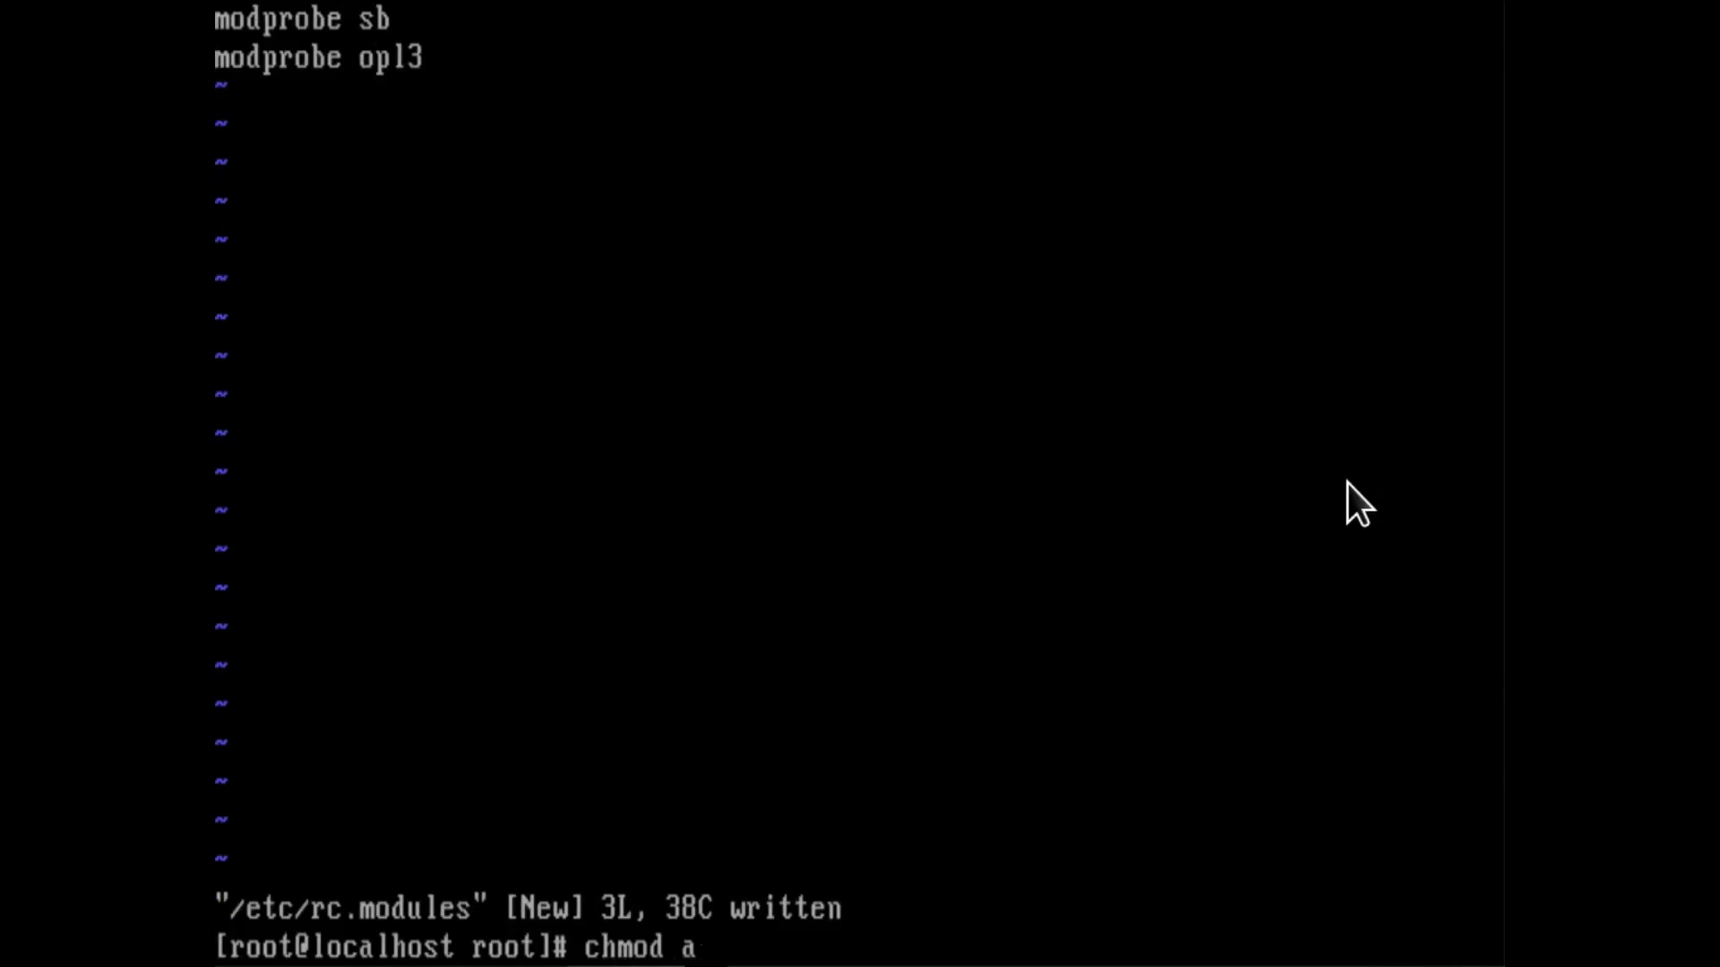
text(+x /etc/rc.modules)
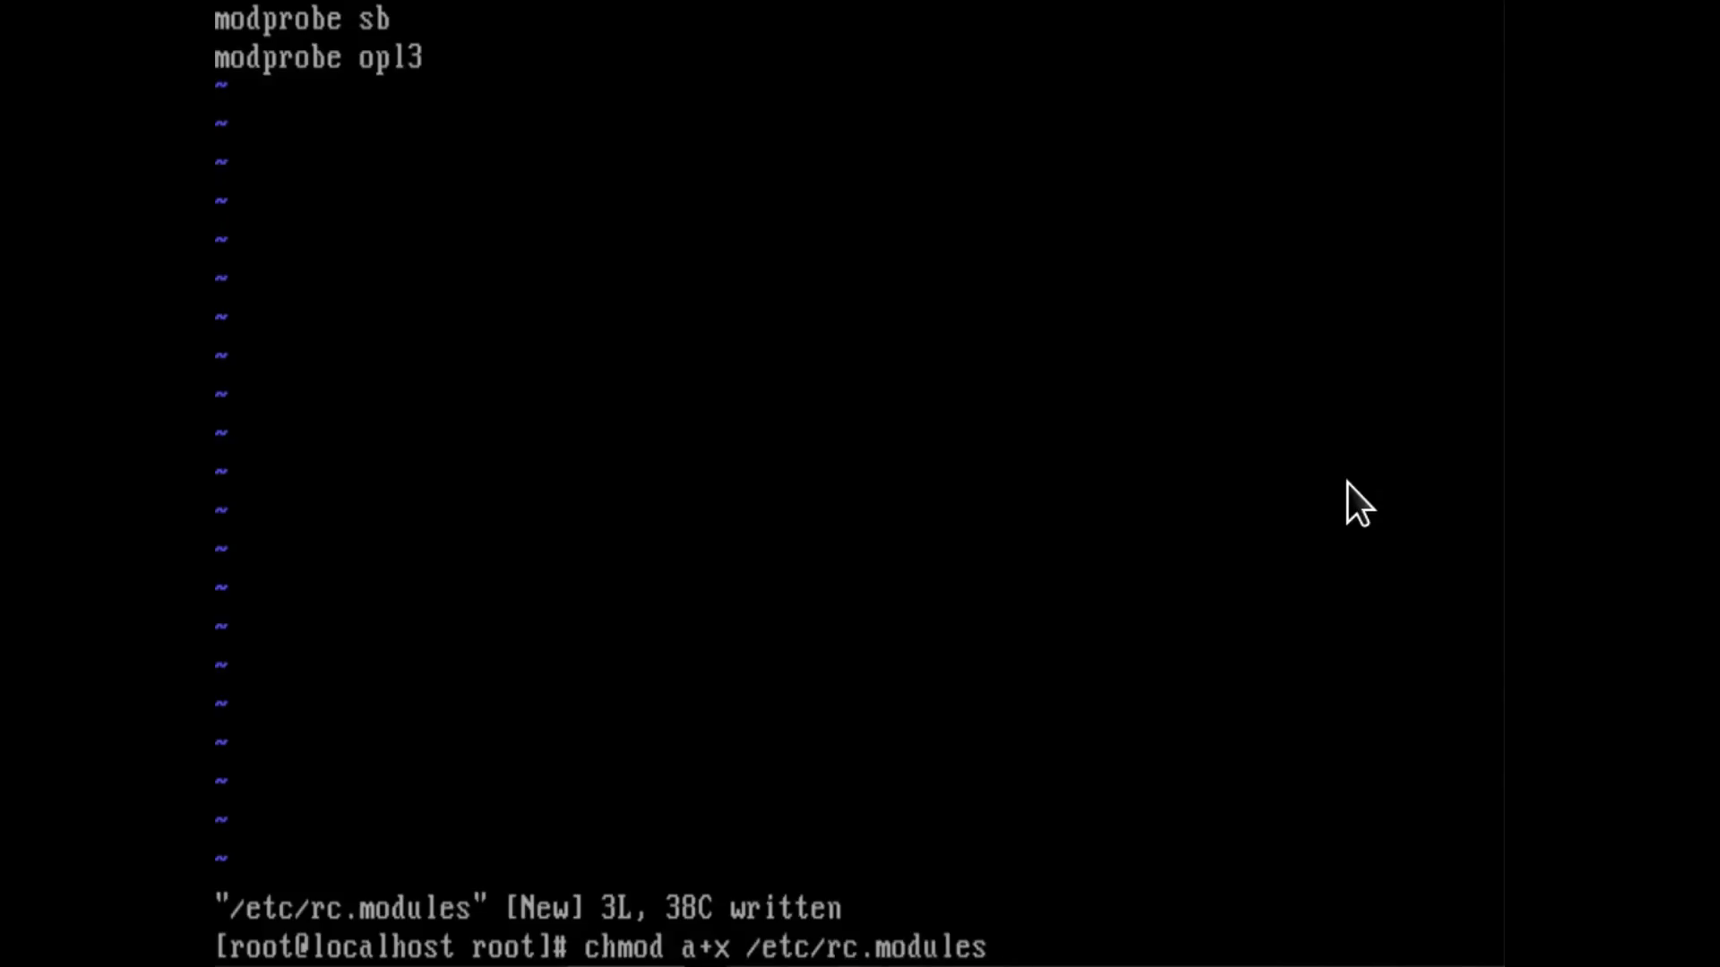
key(Return)
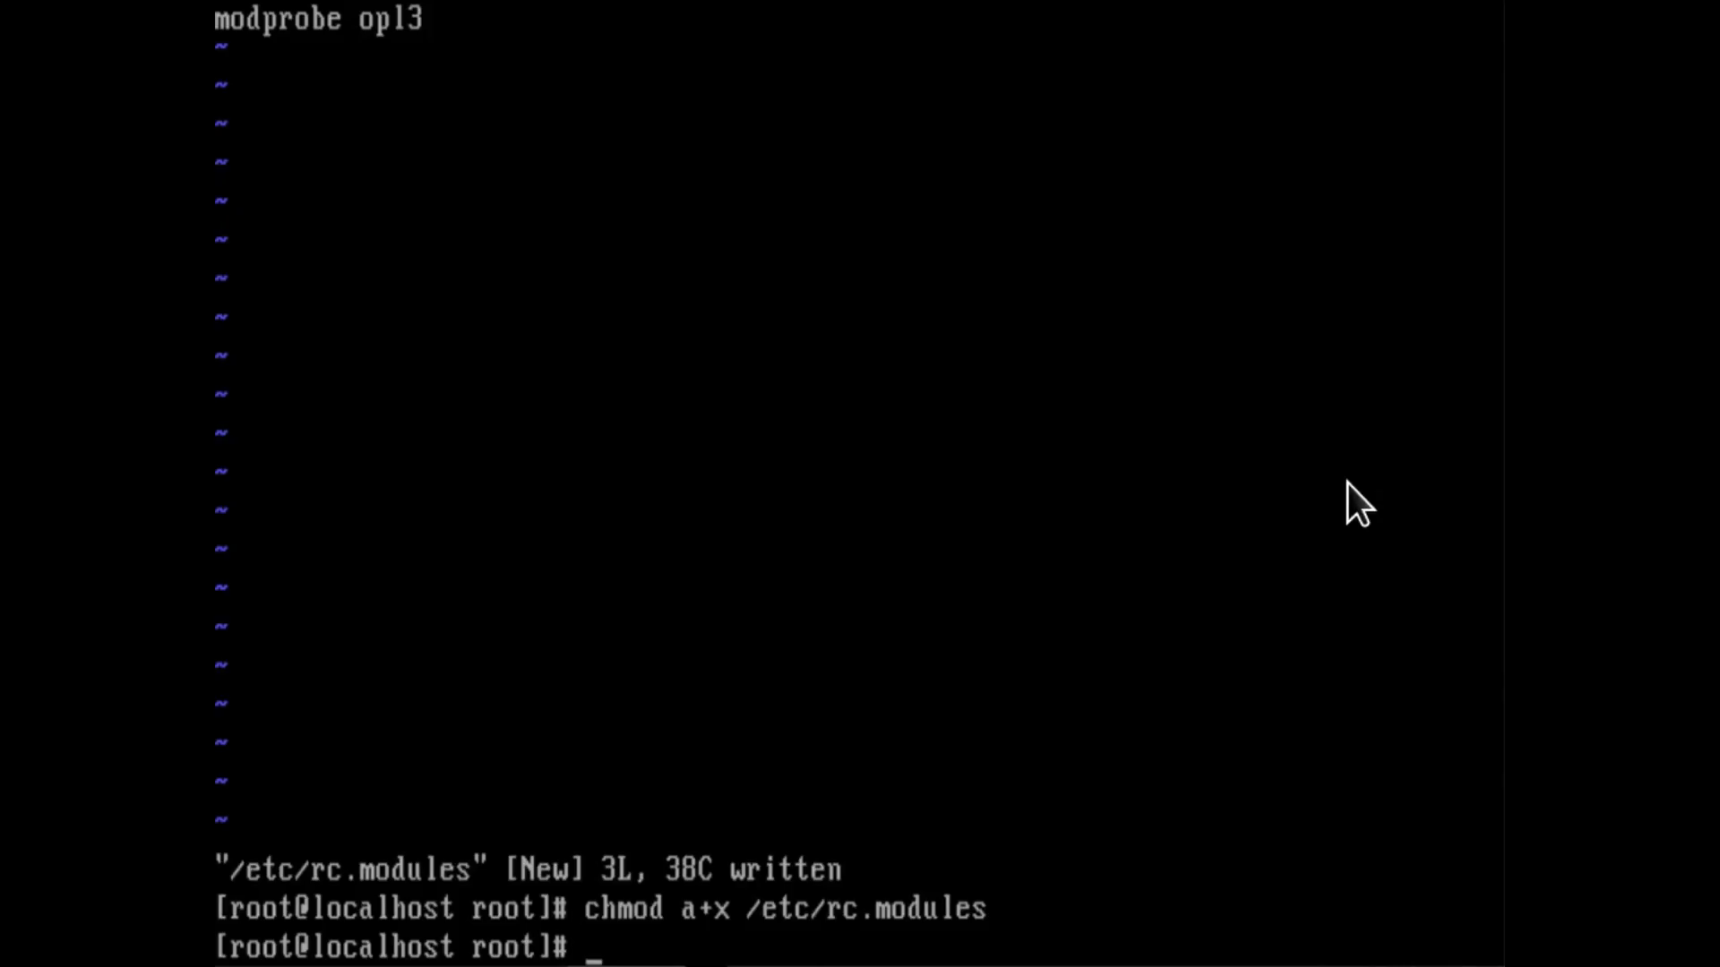
Reboot the system from the root console.
text(reboot)
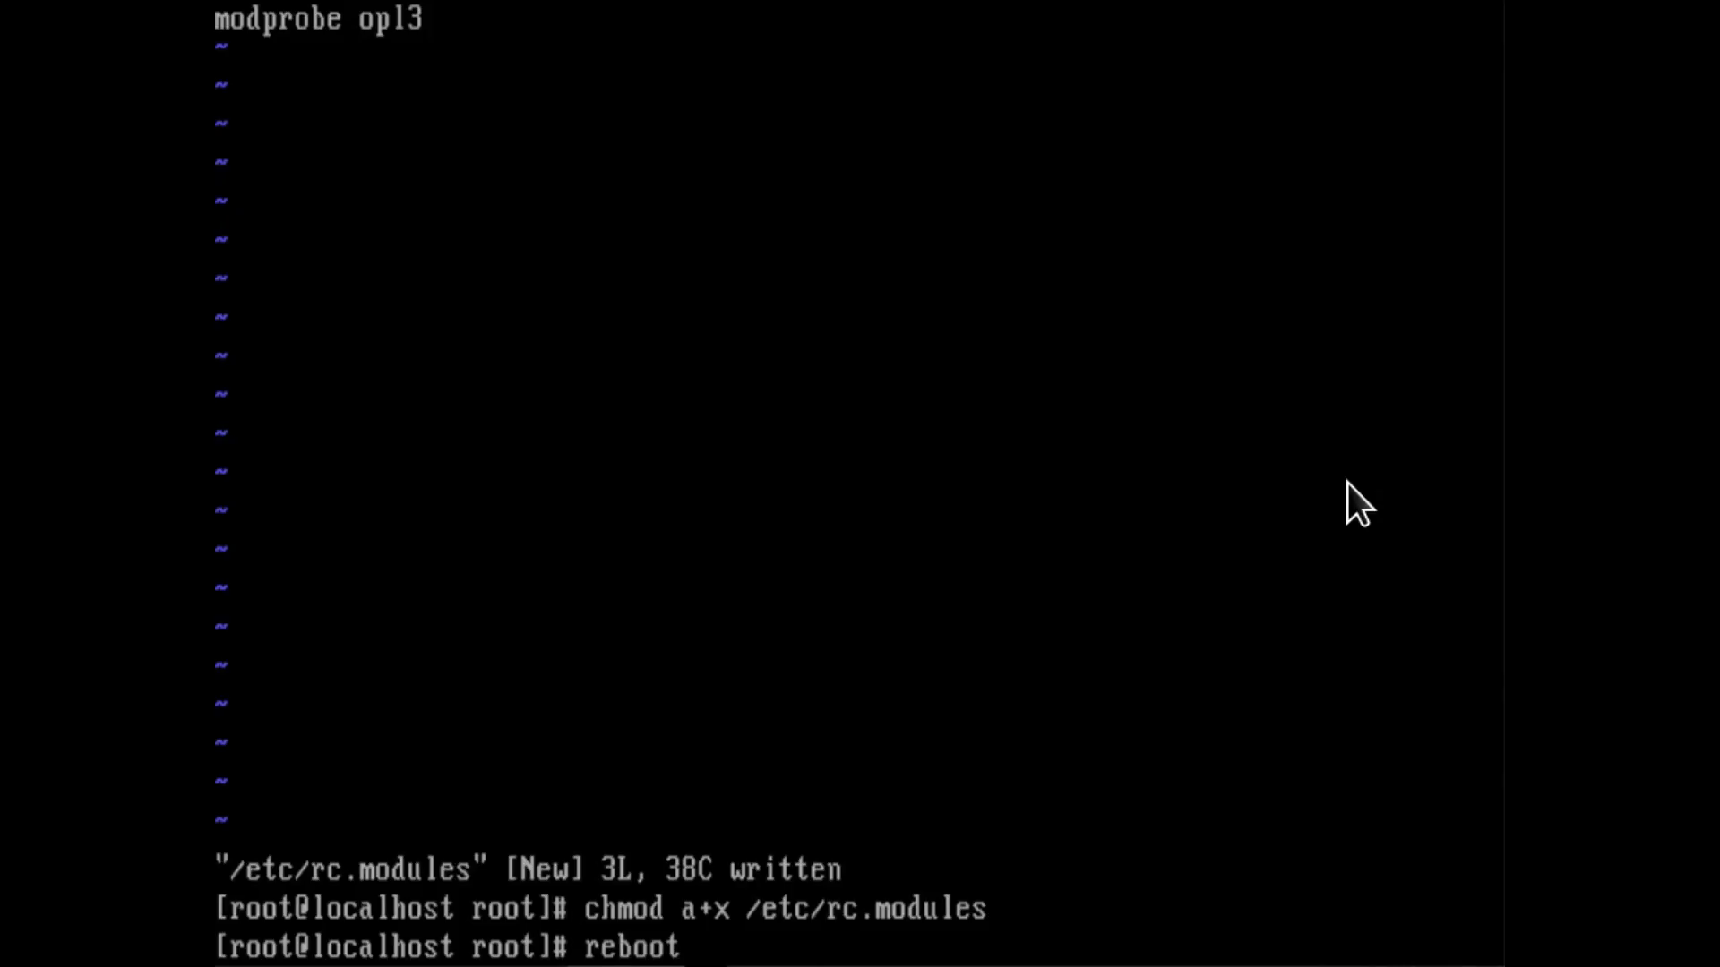
key(Return)
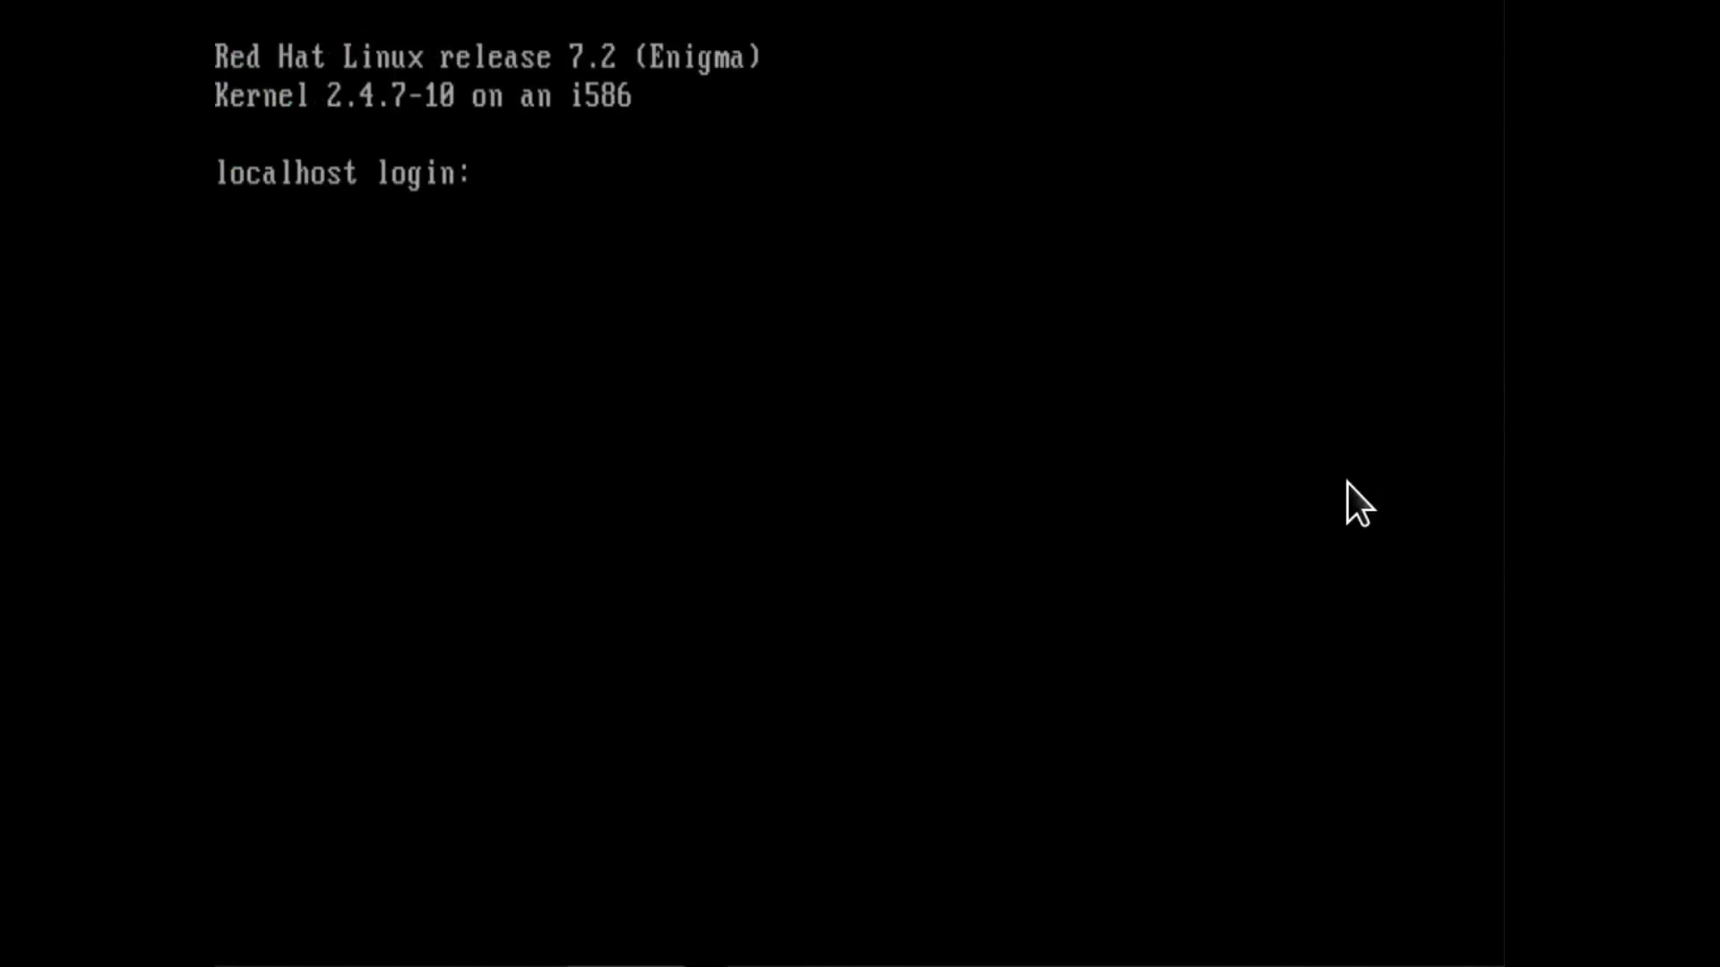
Log in as "user" with the account password and start the graphical desktop with startx.
text(user)
key(Return)
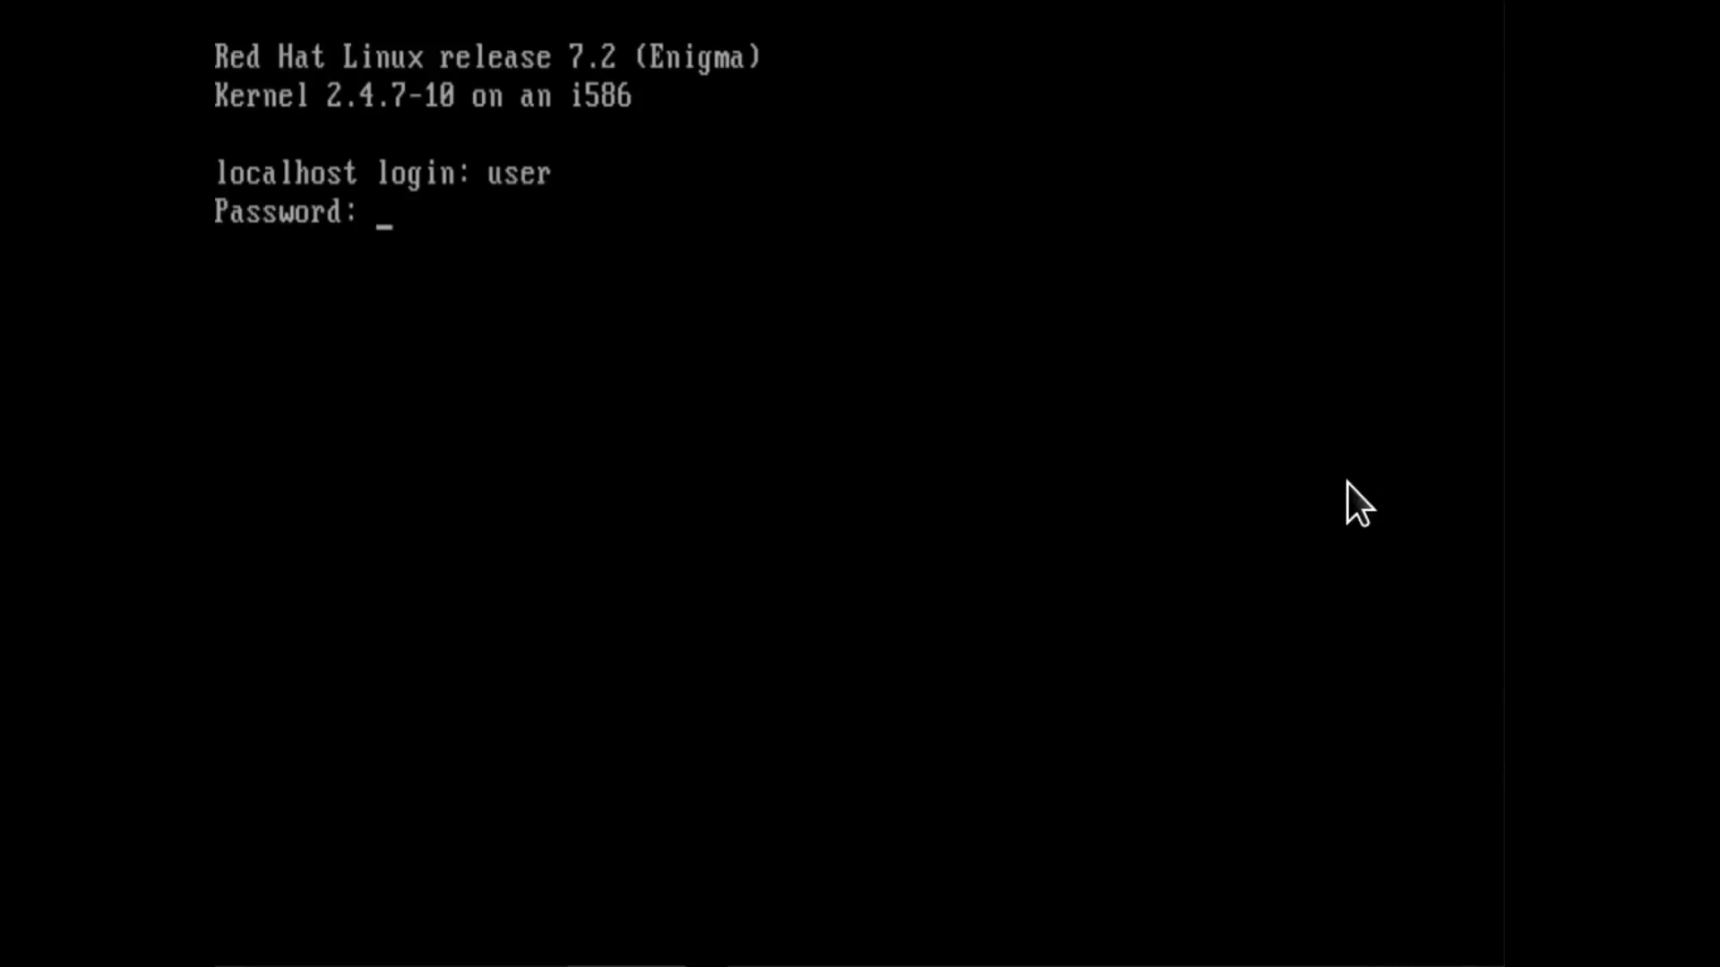
key(Return)
text(startx)
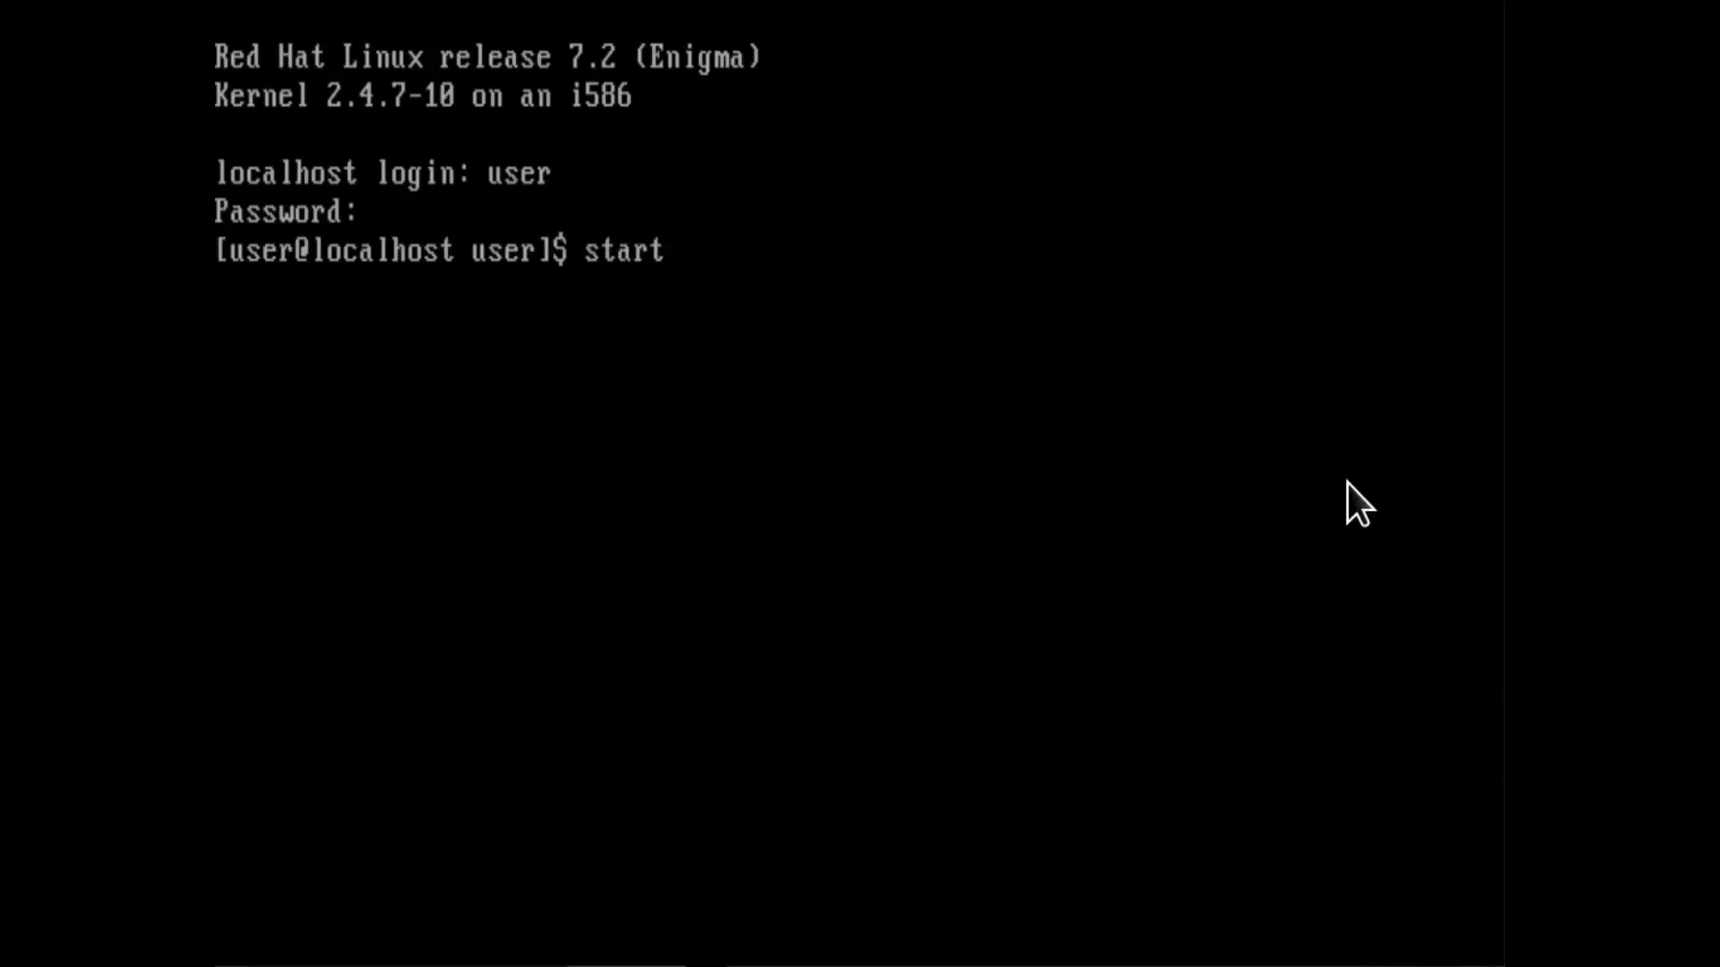
key(Return)
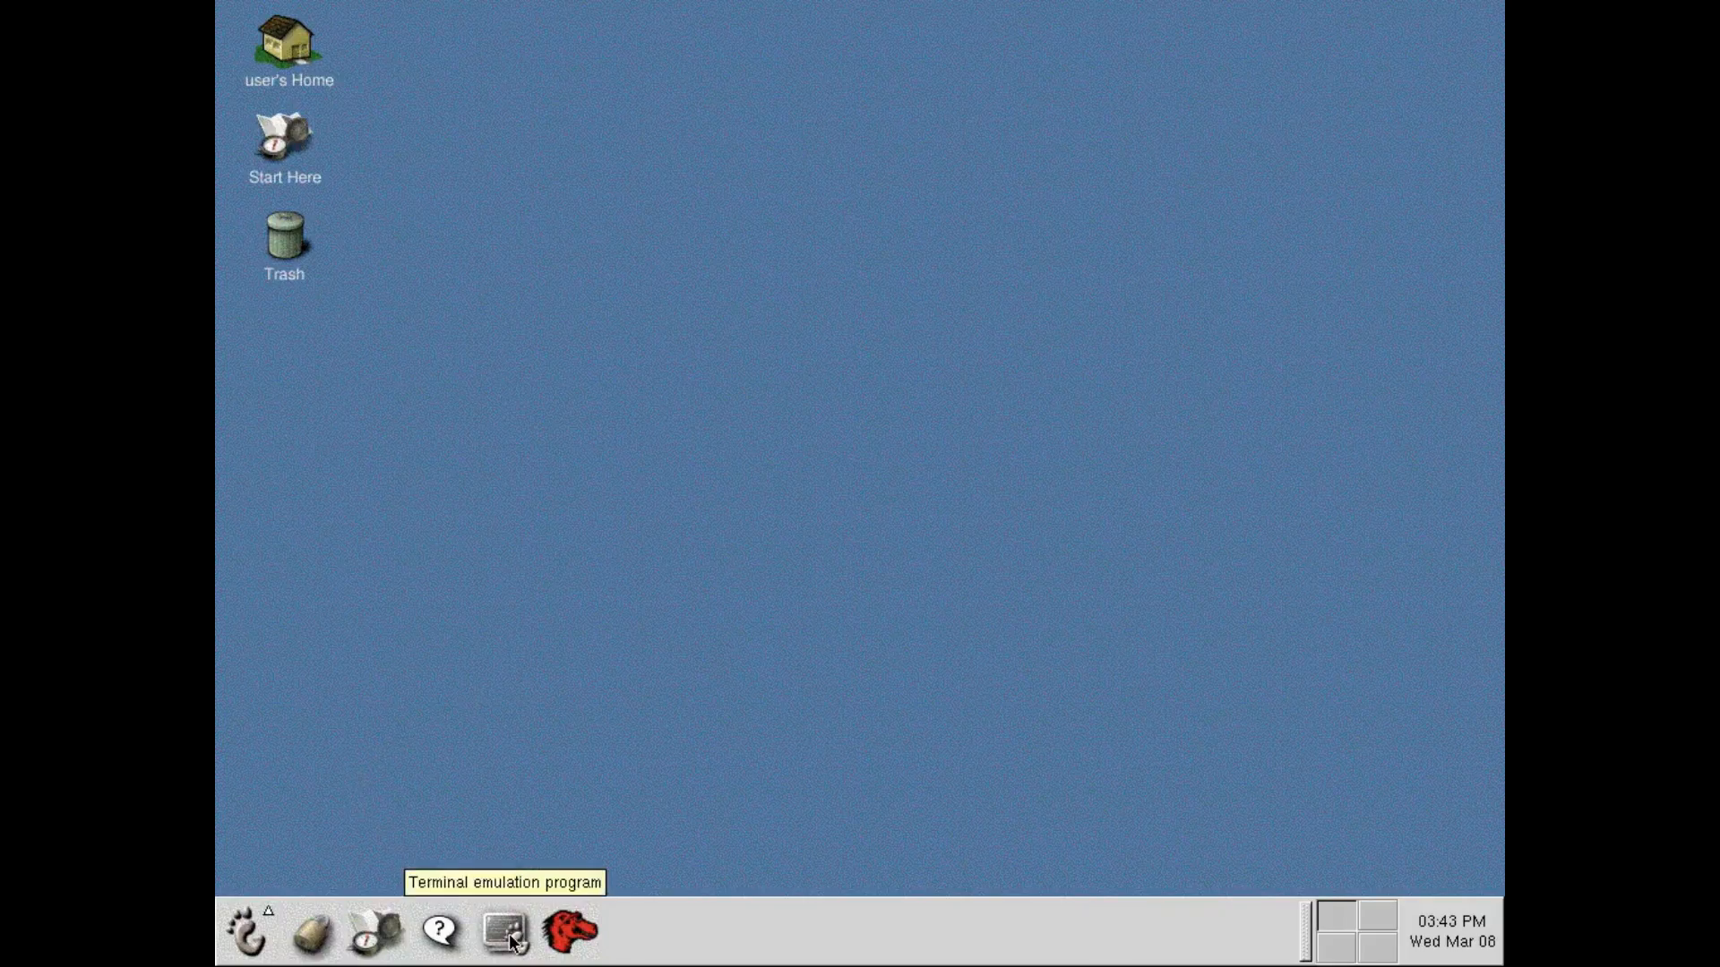
Launch the GNOME Audio Mixer from the multimedia programs.
click(245, 920)
mouse_move(349, 708)
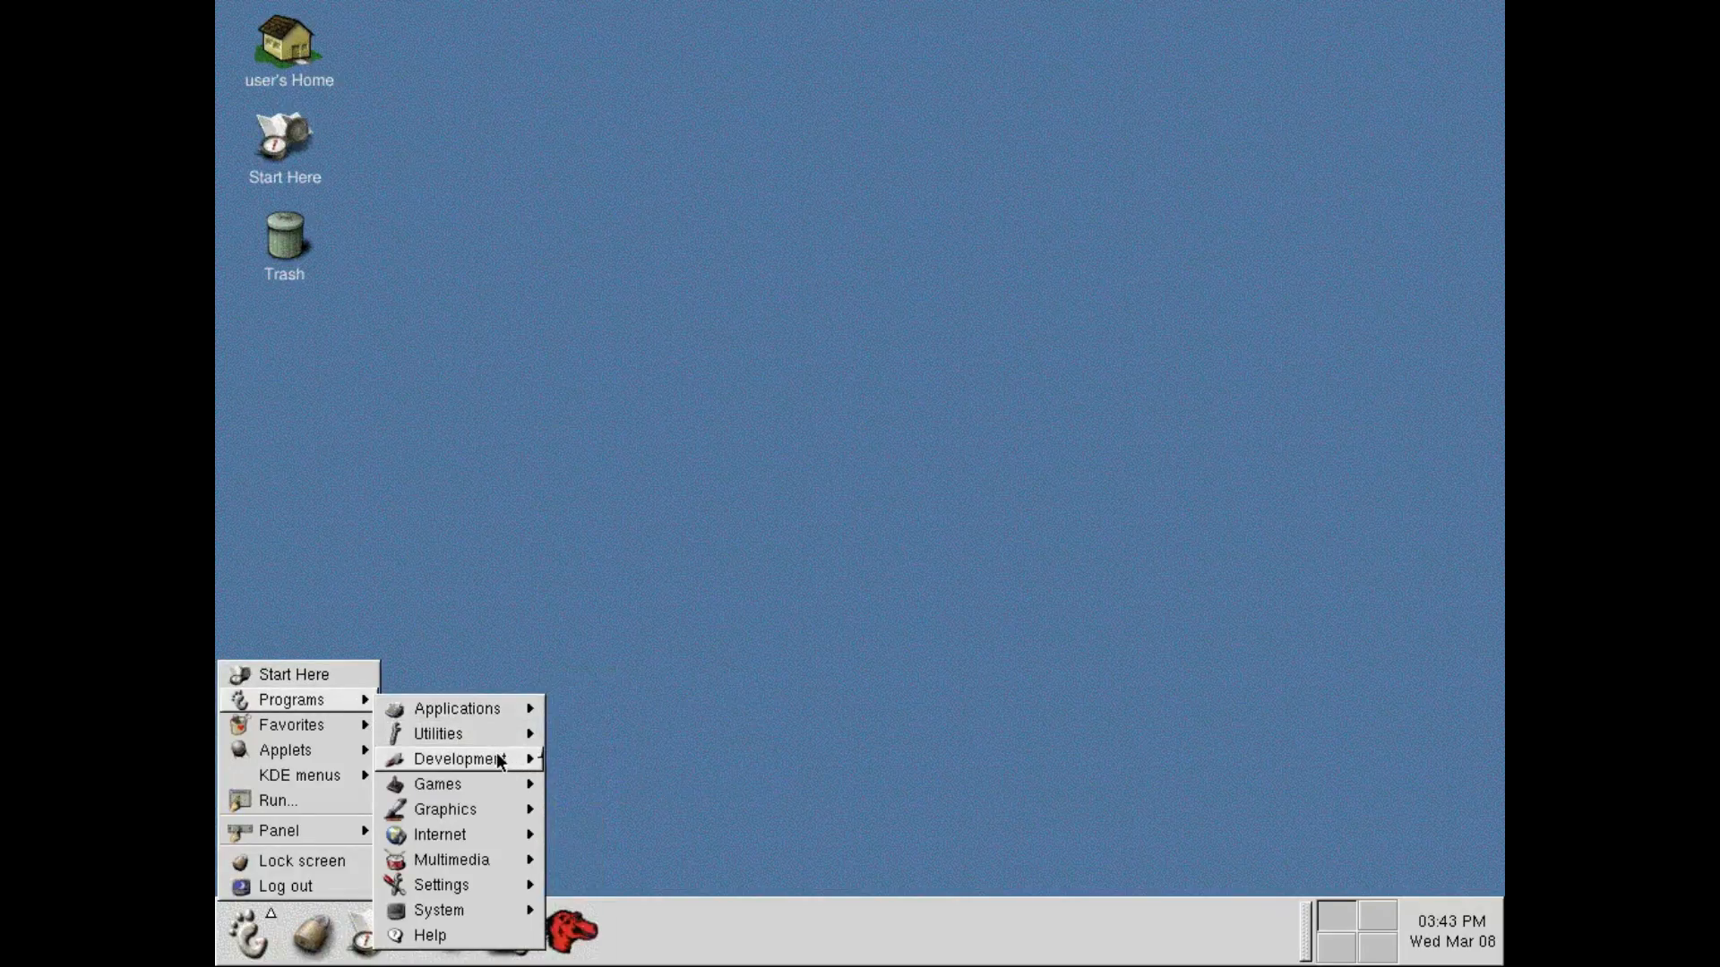
mouse_move(488, 792)
mouse_move(494, 868)
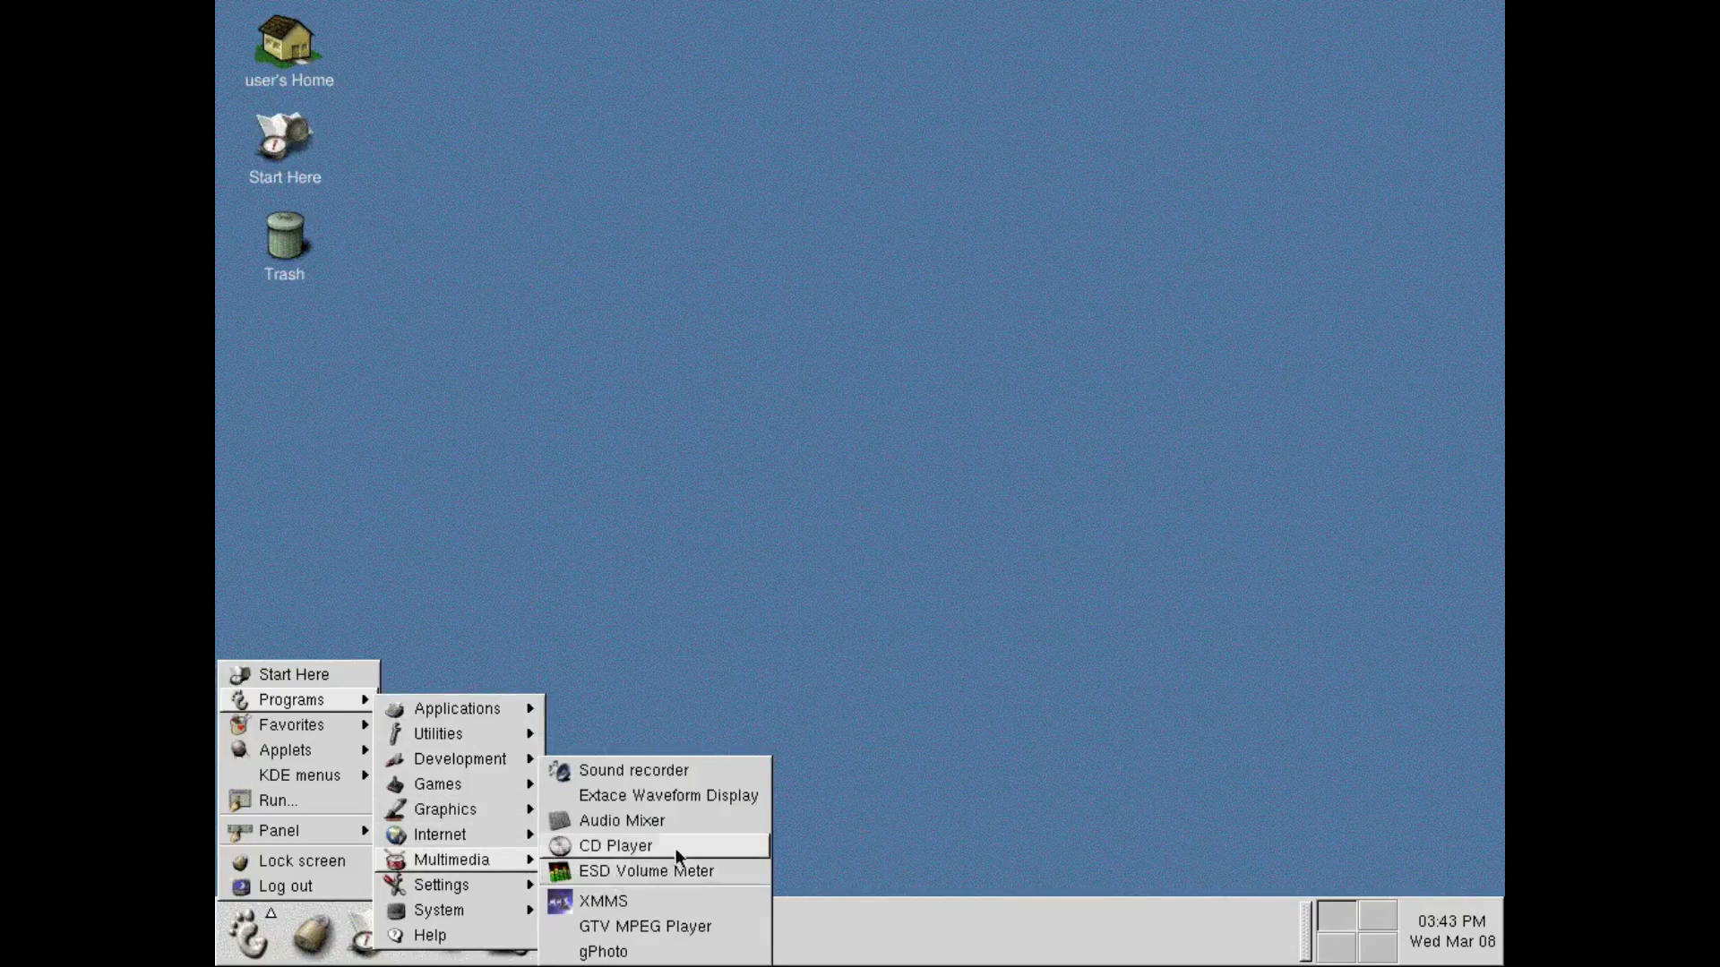
click(735, 826)
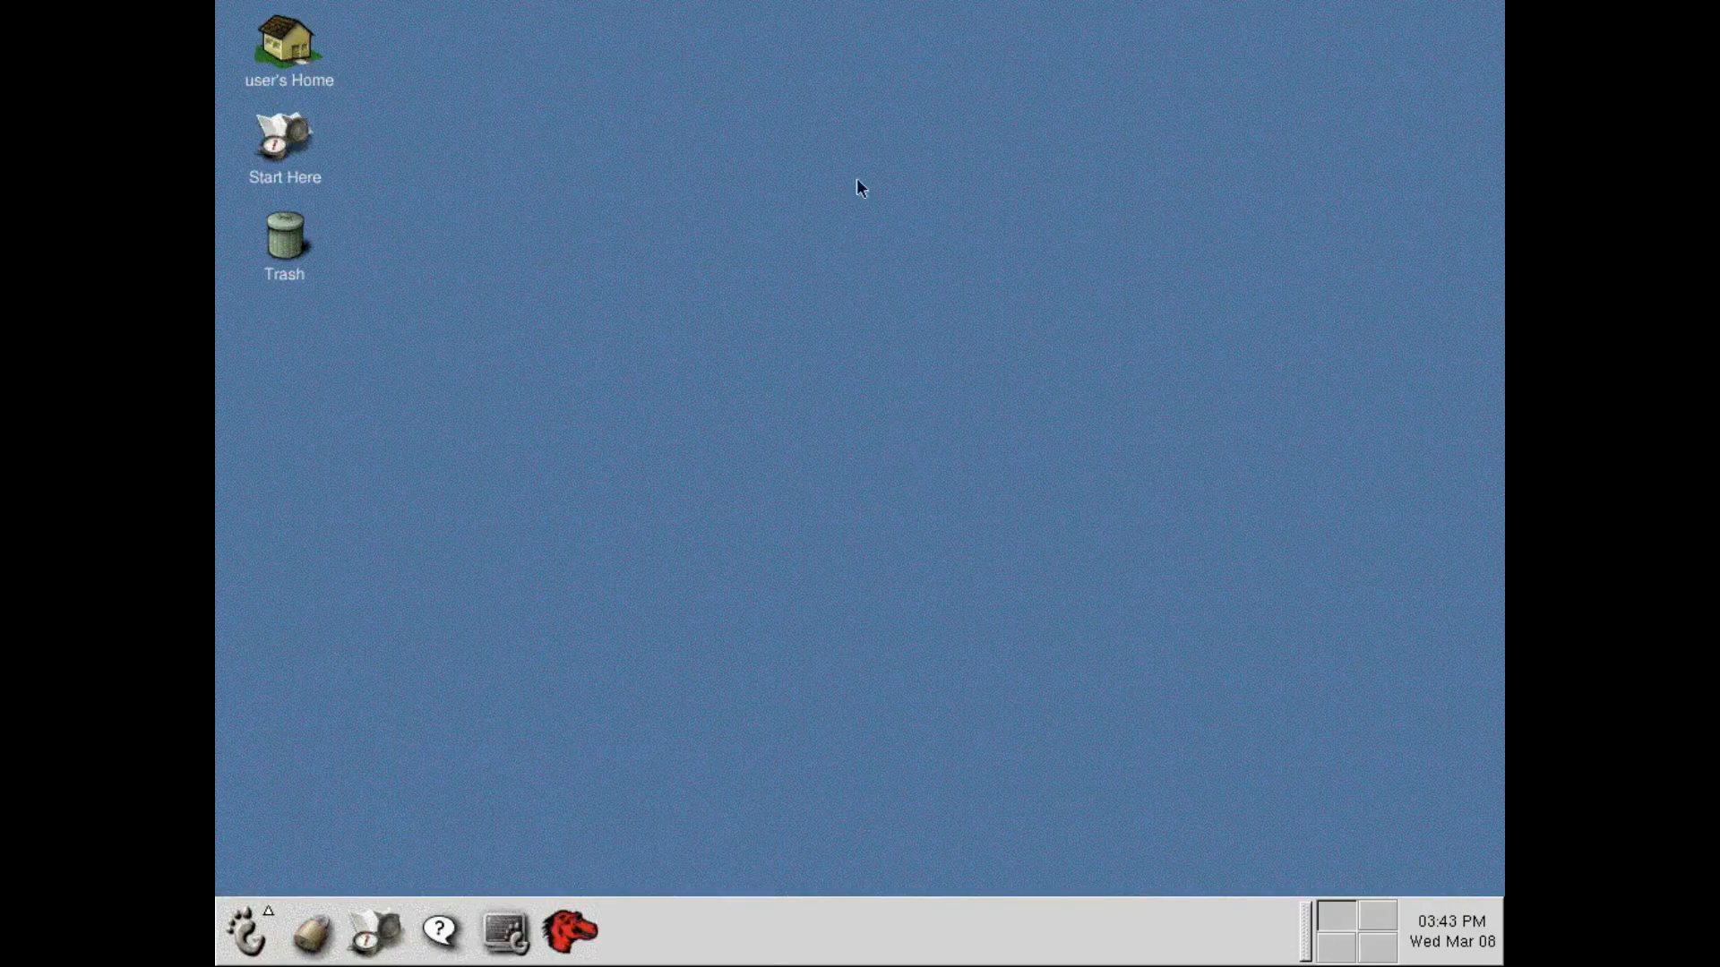
Adjust the Sound Blaster's Vol and Pcm levels, raising Pcm, and close the mixer.
drag(293, 192, 292, 185)
drag(507, 194, 539, 148)
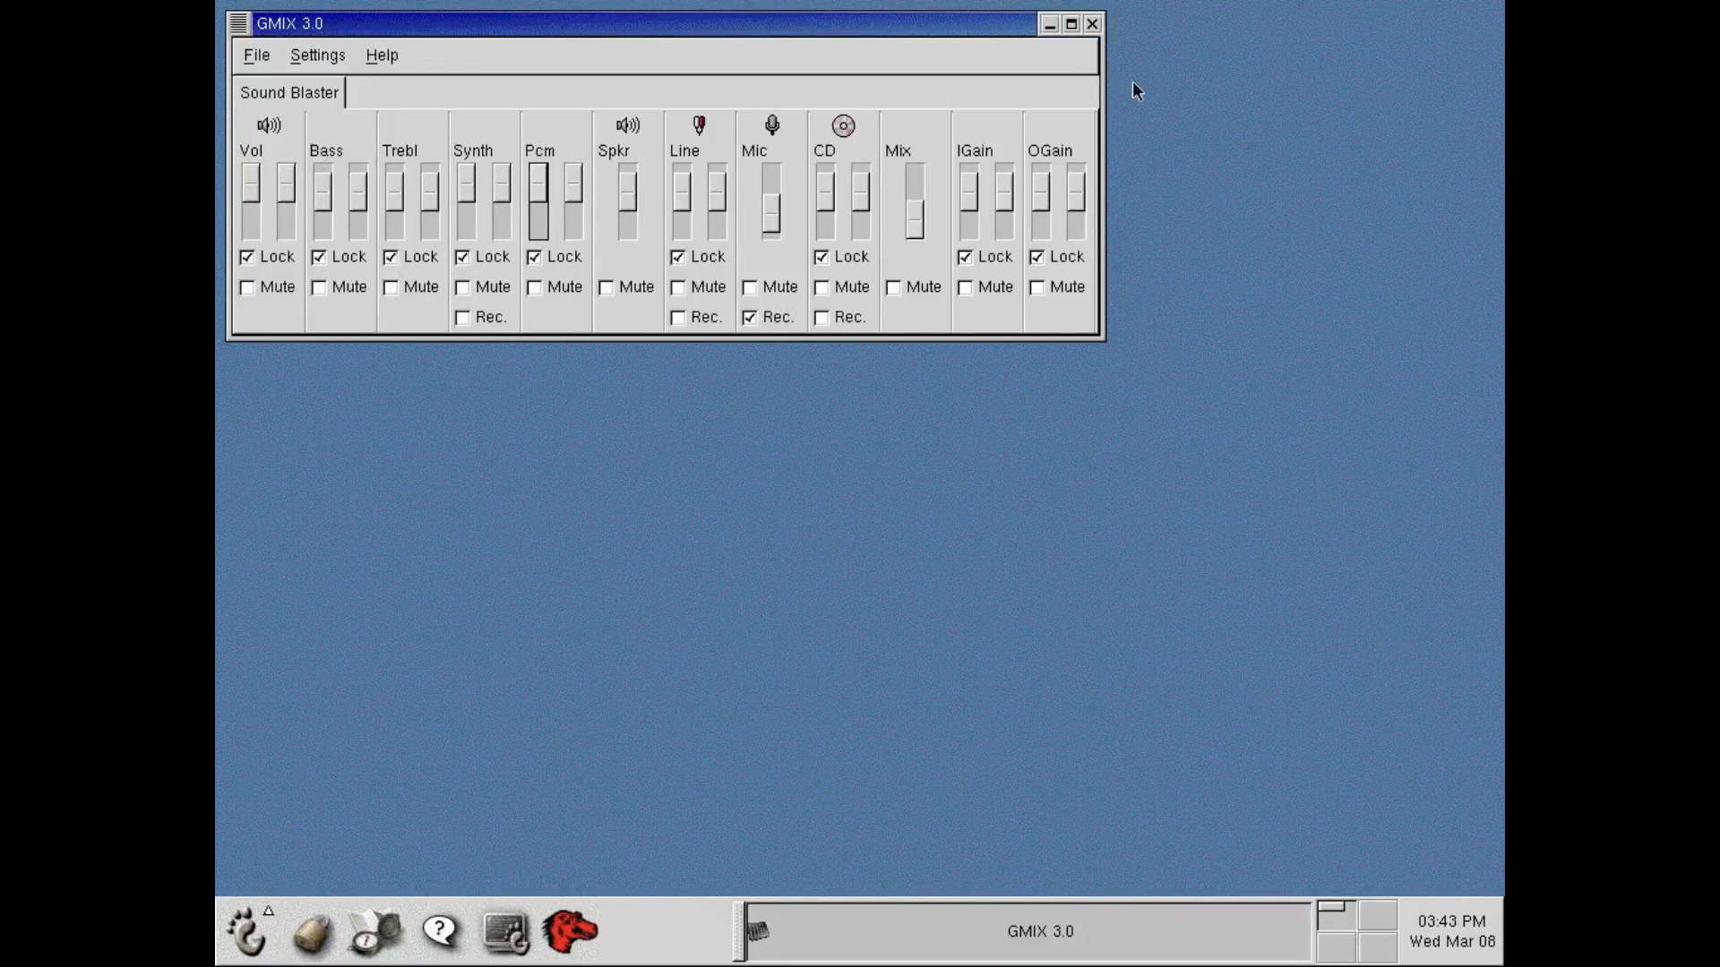
click(1093, 24)
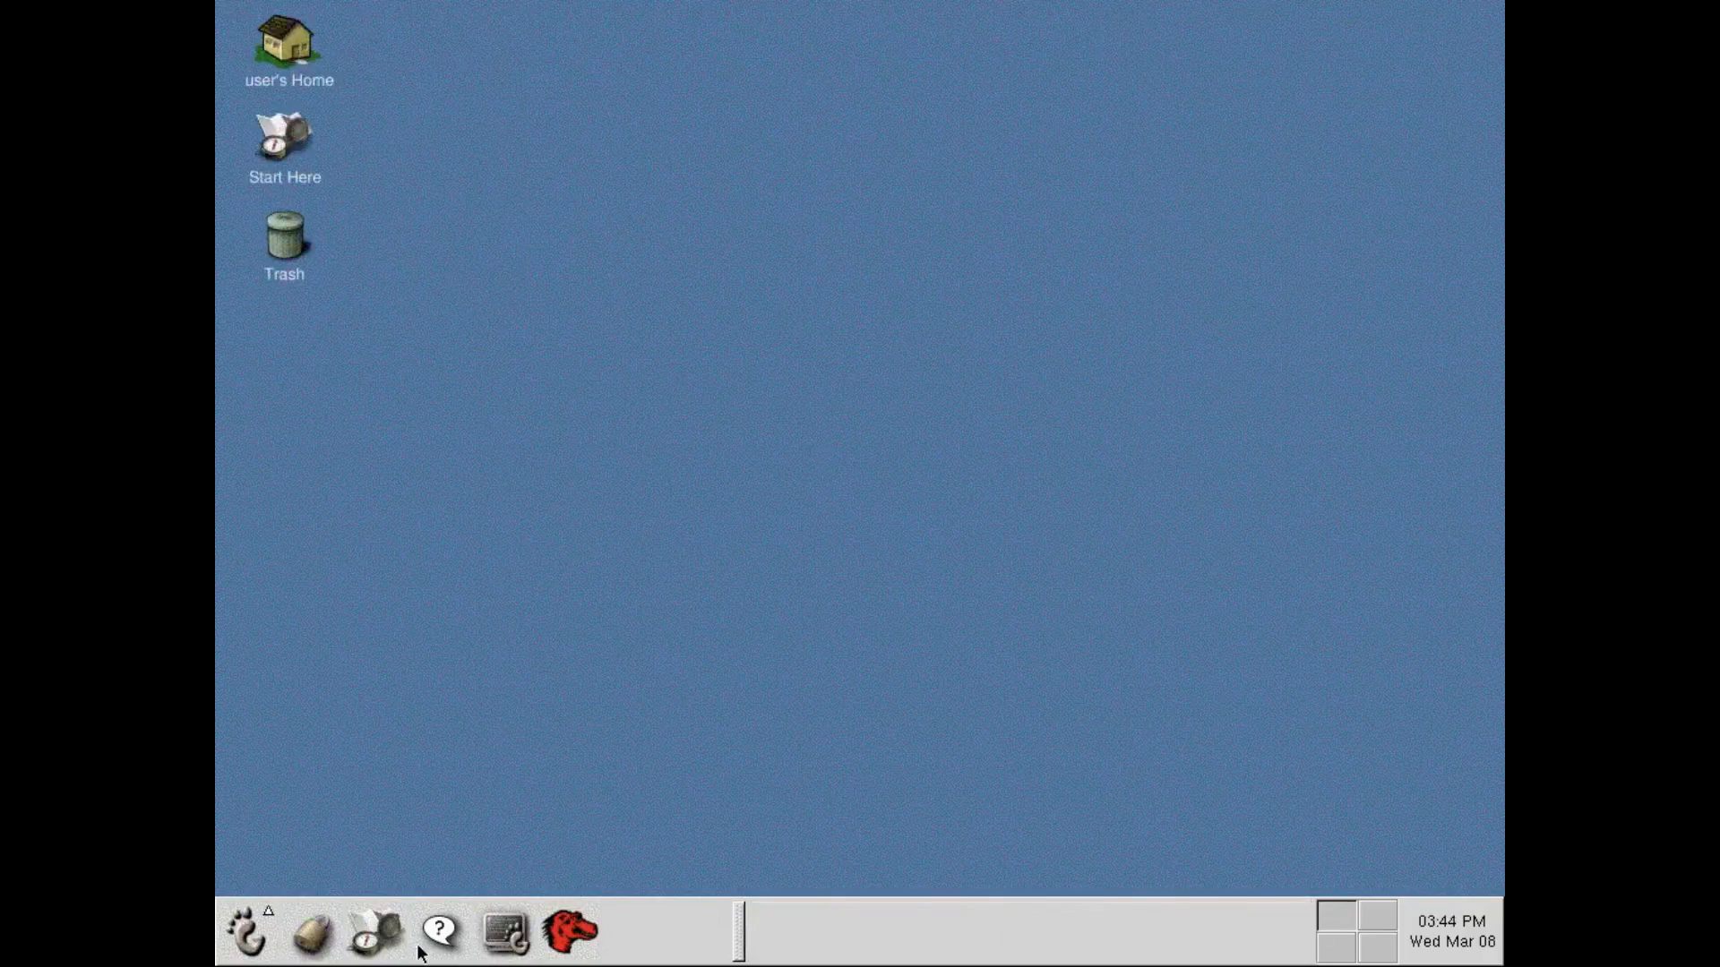
Open a terminal, place it mid-desktop, and list the files in /mnt/disk2 after changing to that directory.
click(519, 934)
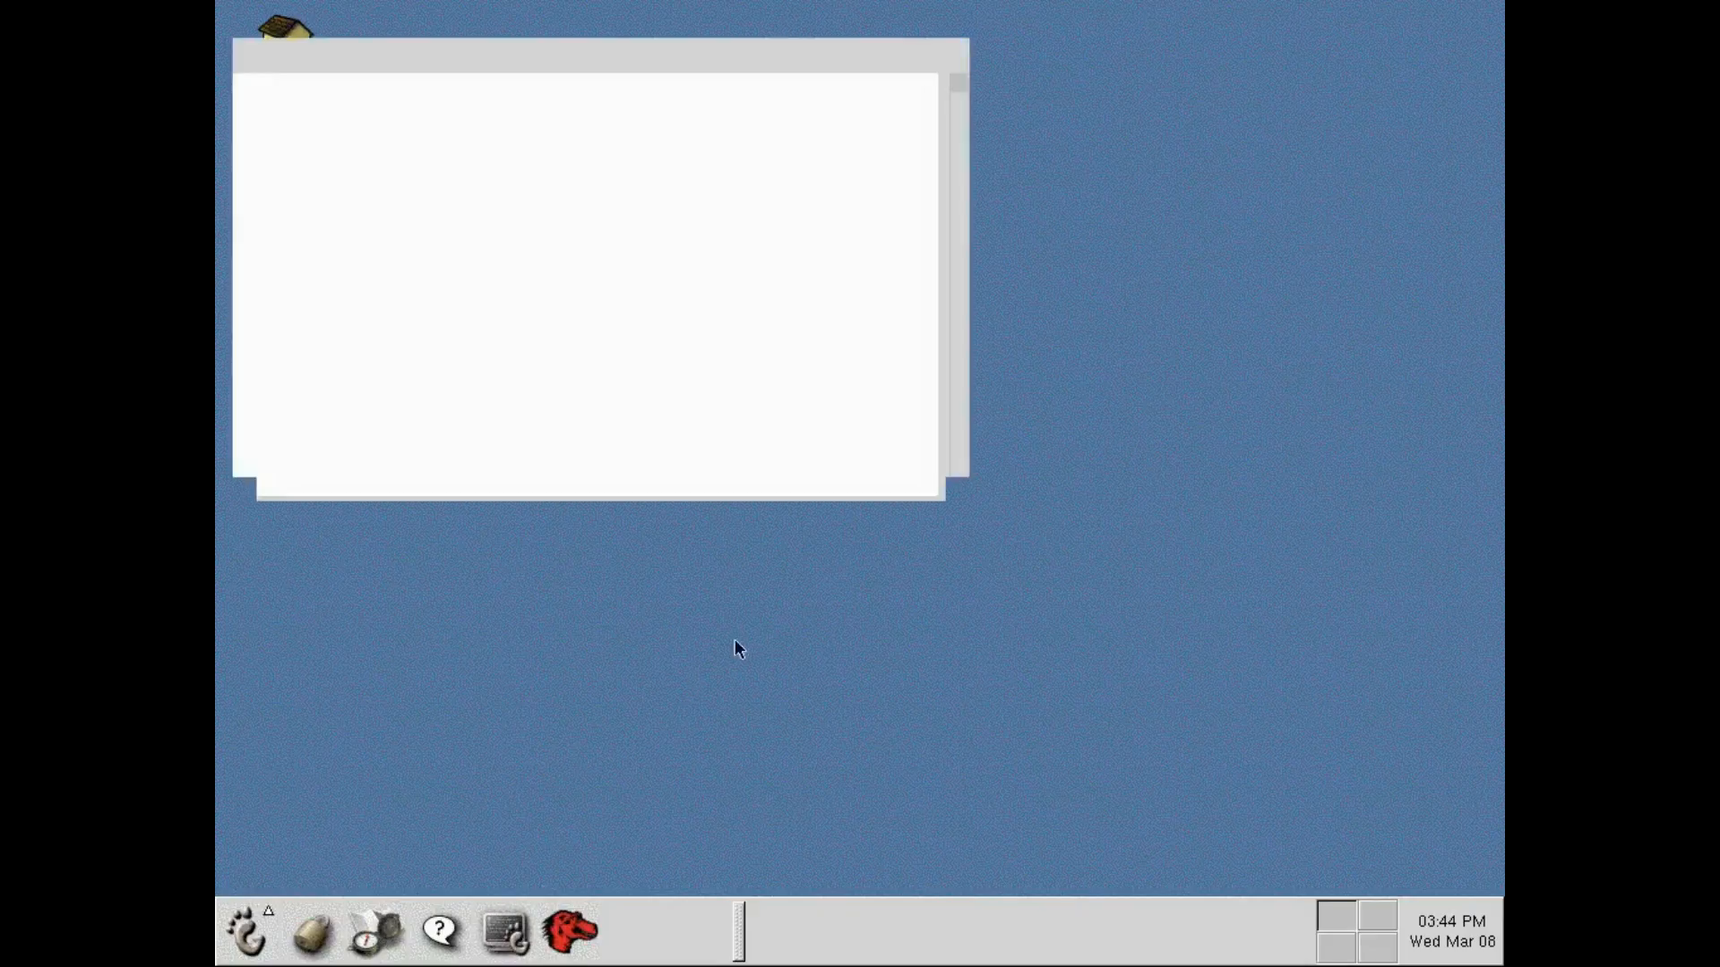
drag(719, 27, 970, 338)
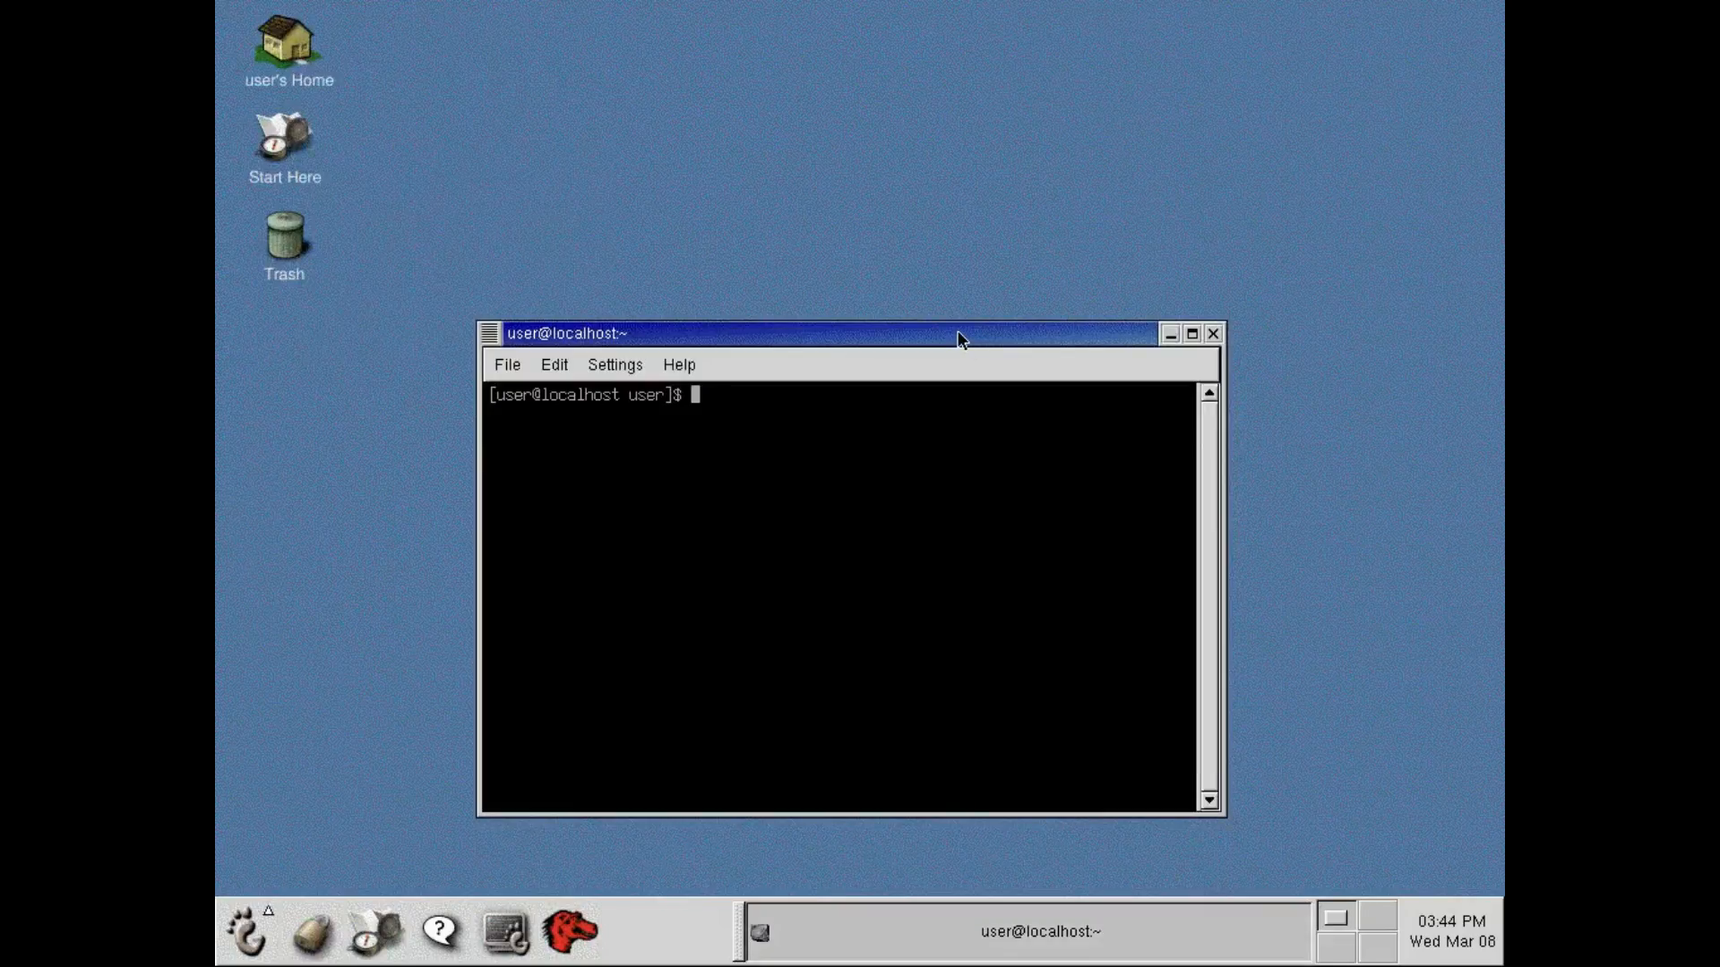
text(cd /nm)
key(BackSpace)
key(BackSpace)
text(mnt/disk2)
key(Return)
text(ls)
key(Return)
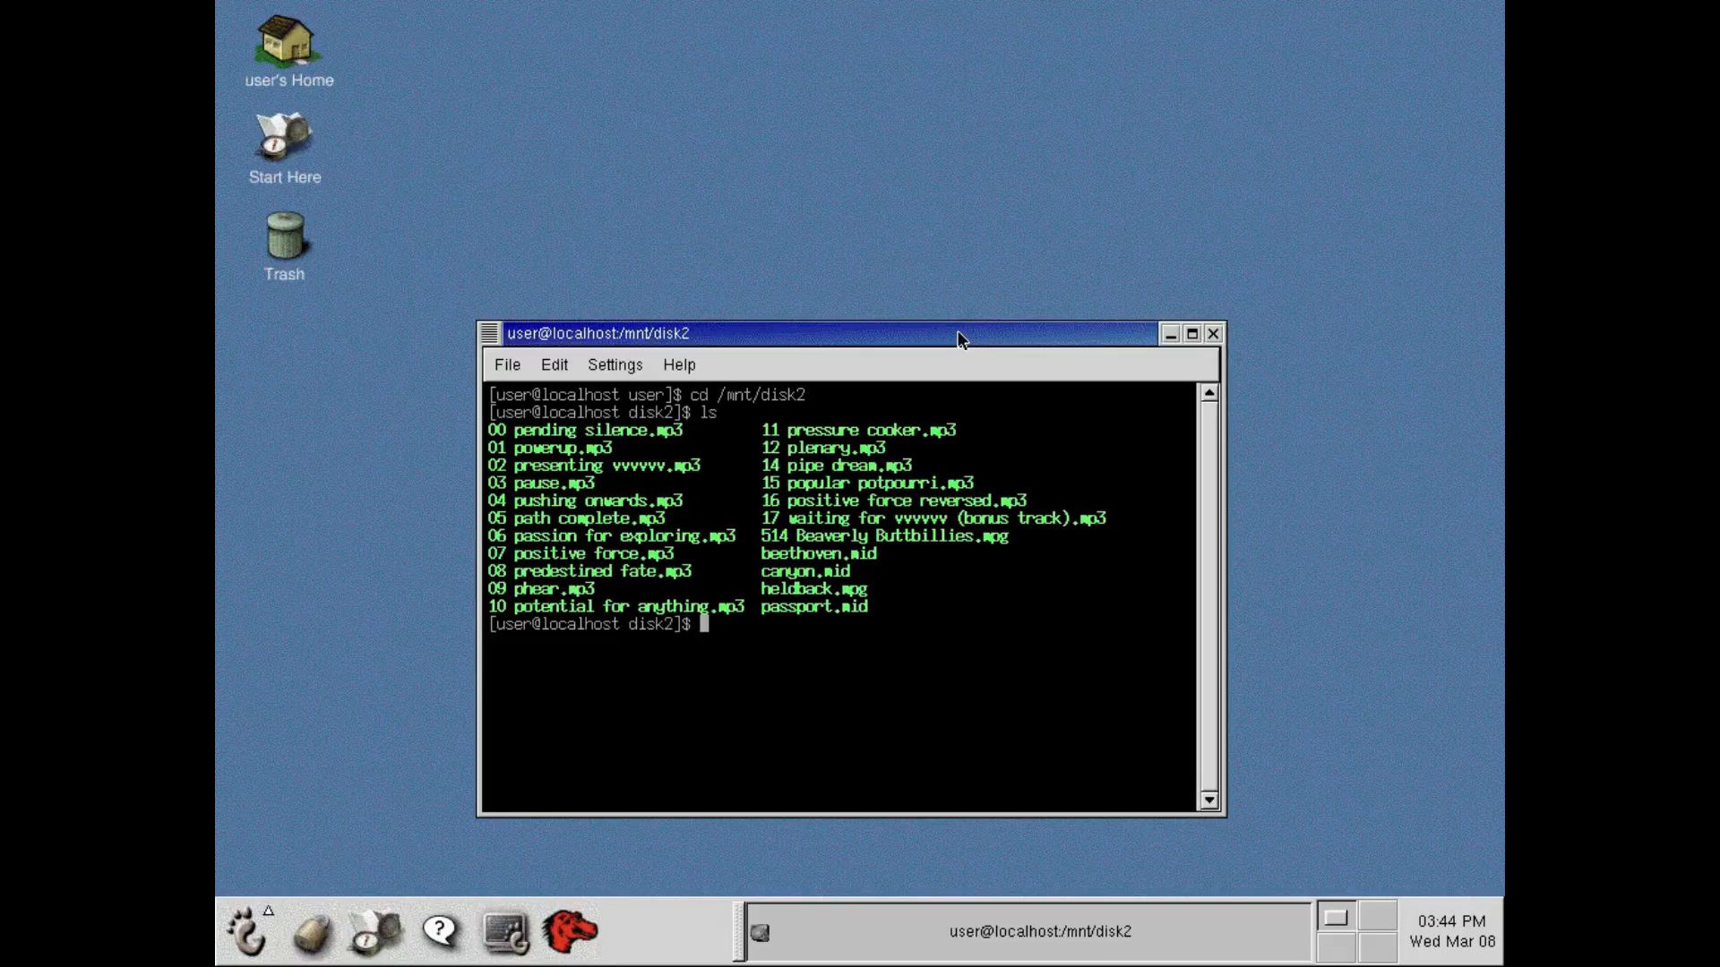
Play "04 pushing onwards.mp3" with mpg123 in the terminal.
text(mpg123)
text(04)
key(Tab)
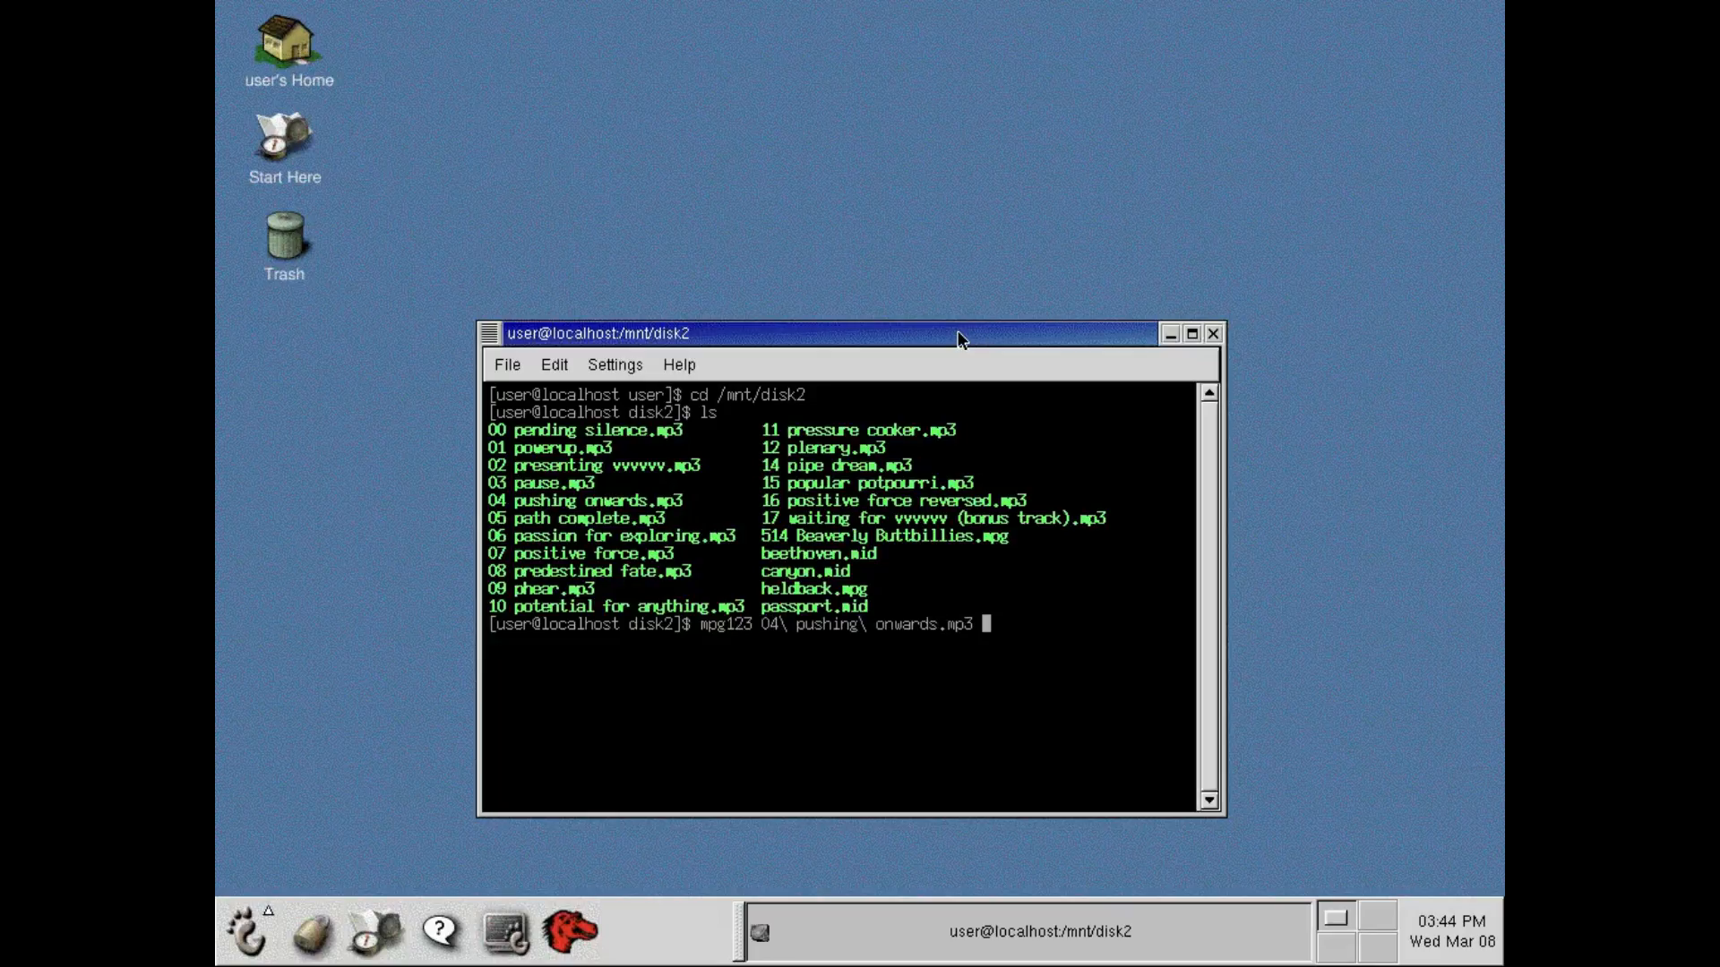
key(Return)
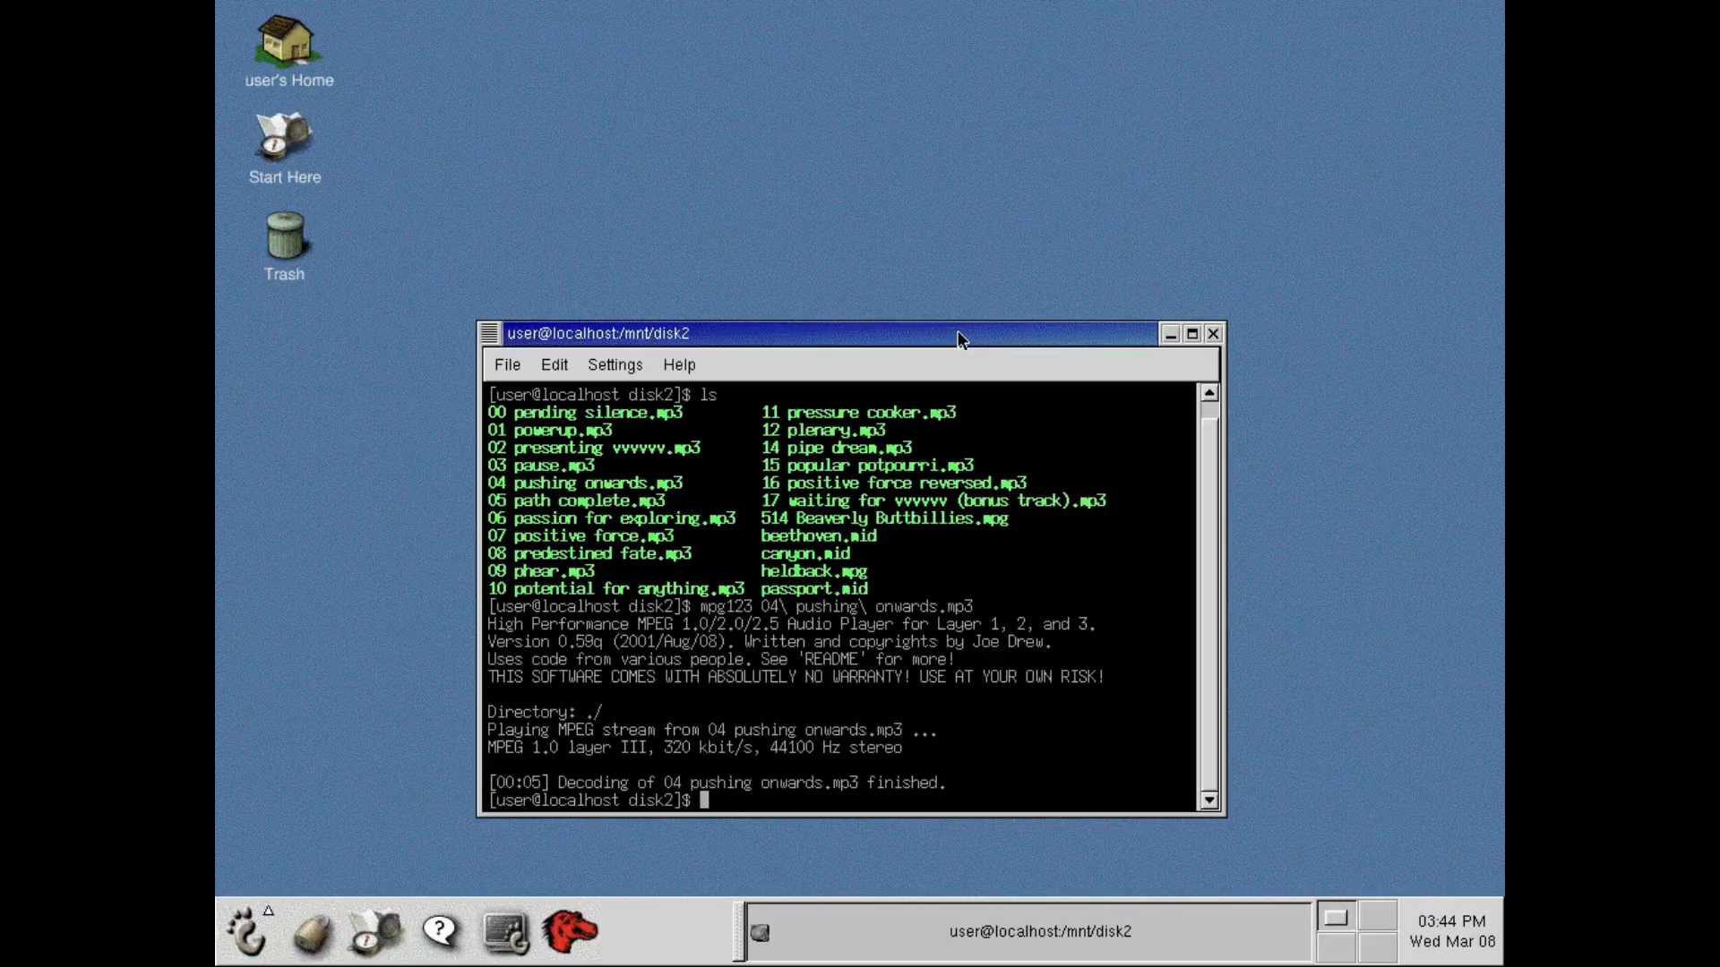
Play passport.mid with playmidi in the terminal and interrupt the playback.
text(playmidi passport.mid)
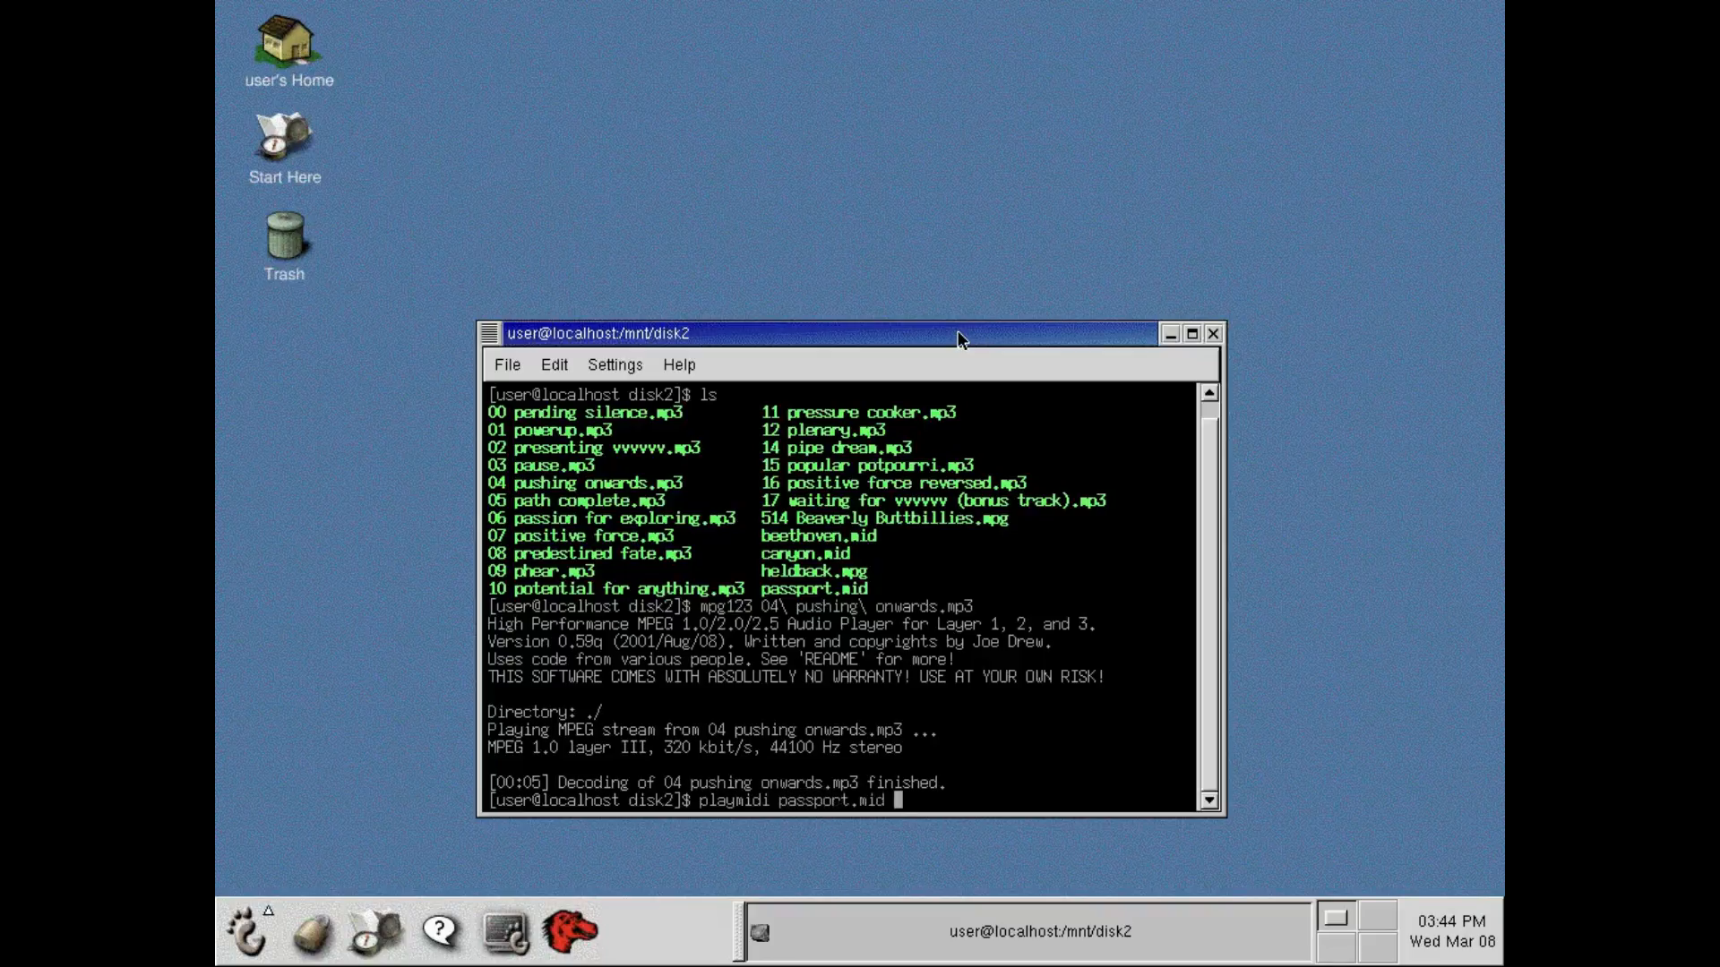
key(Return)
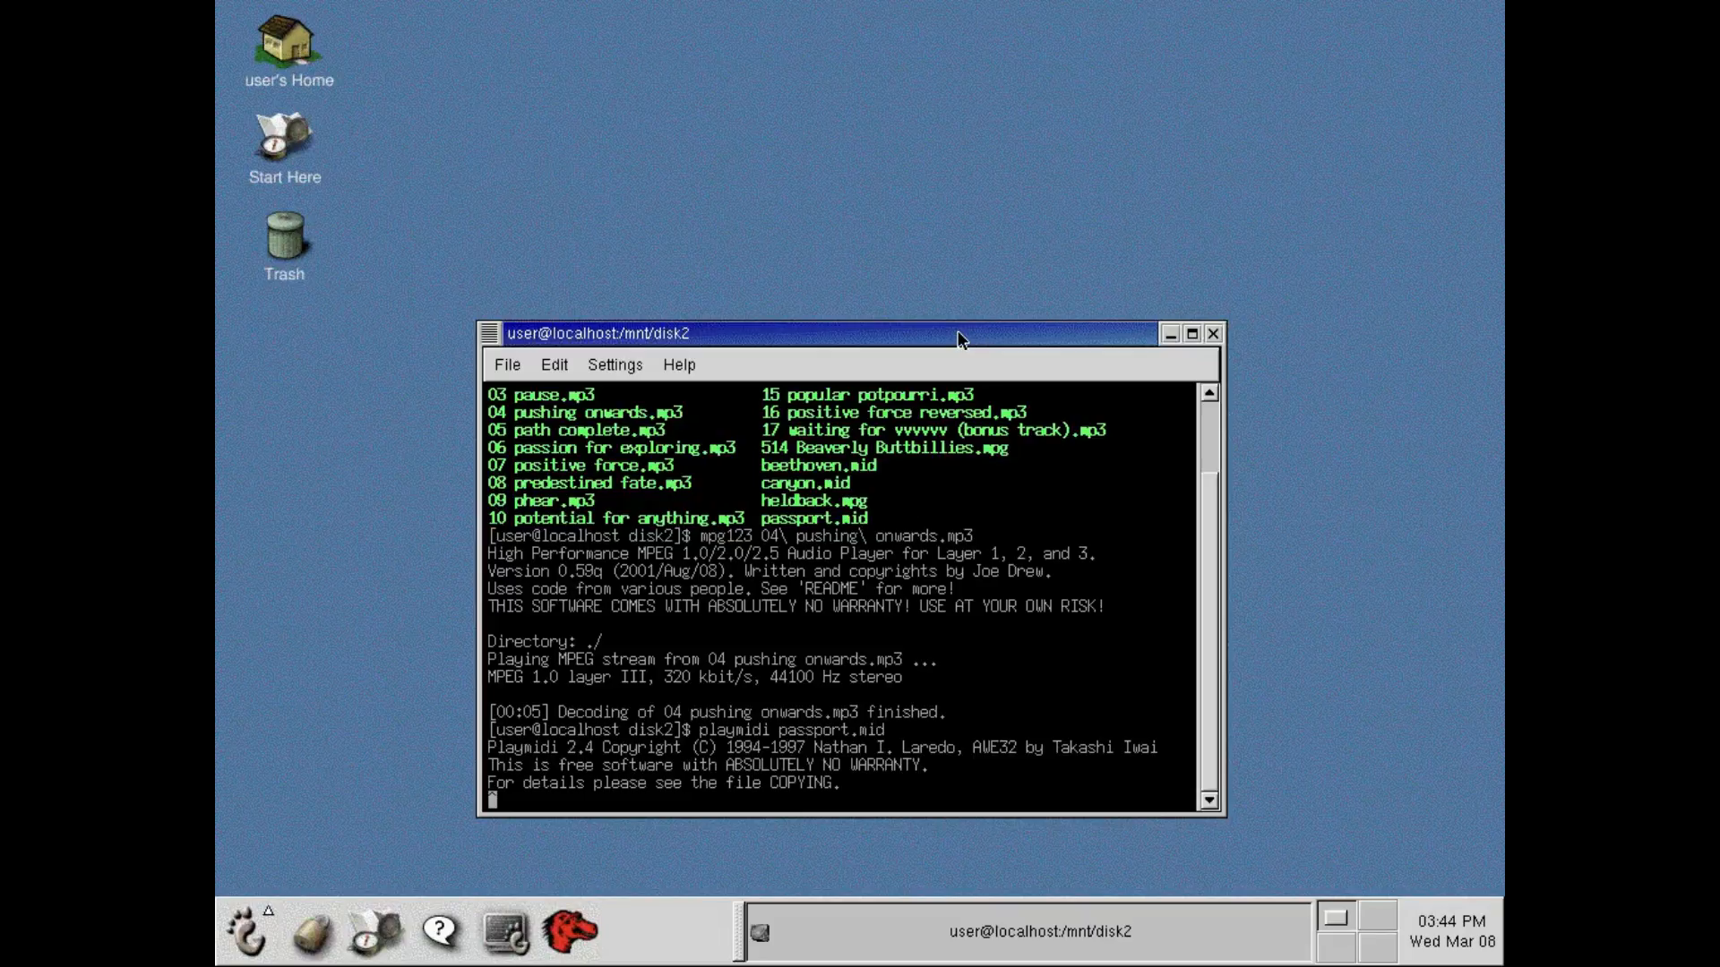
key(ctrl+c)
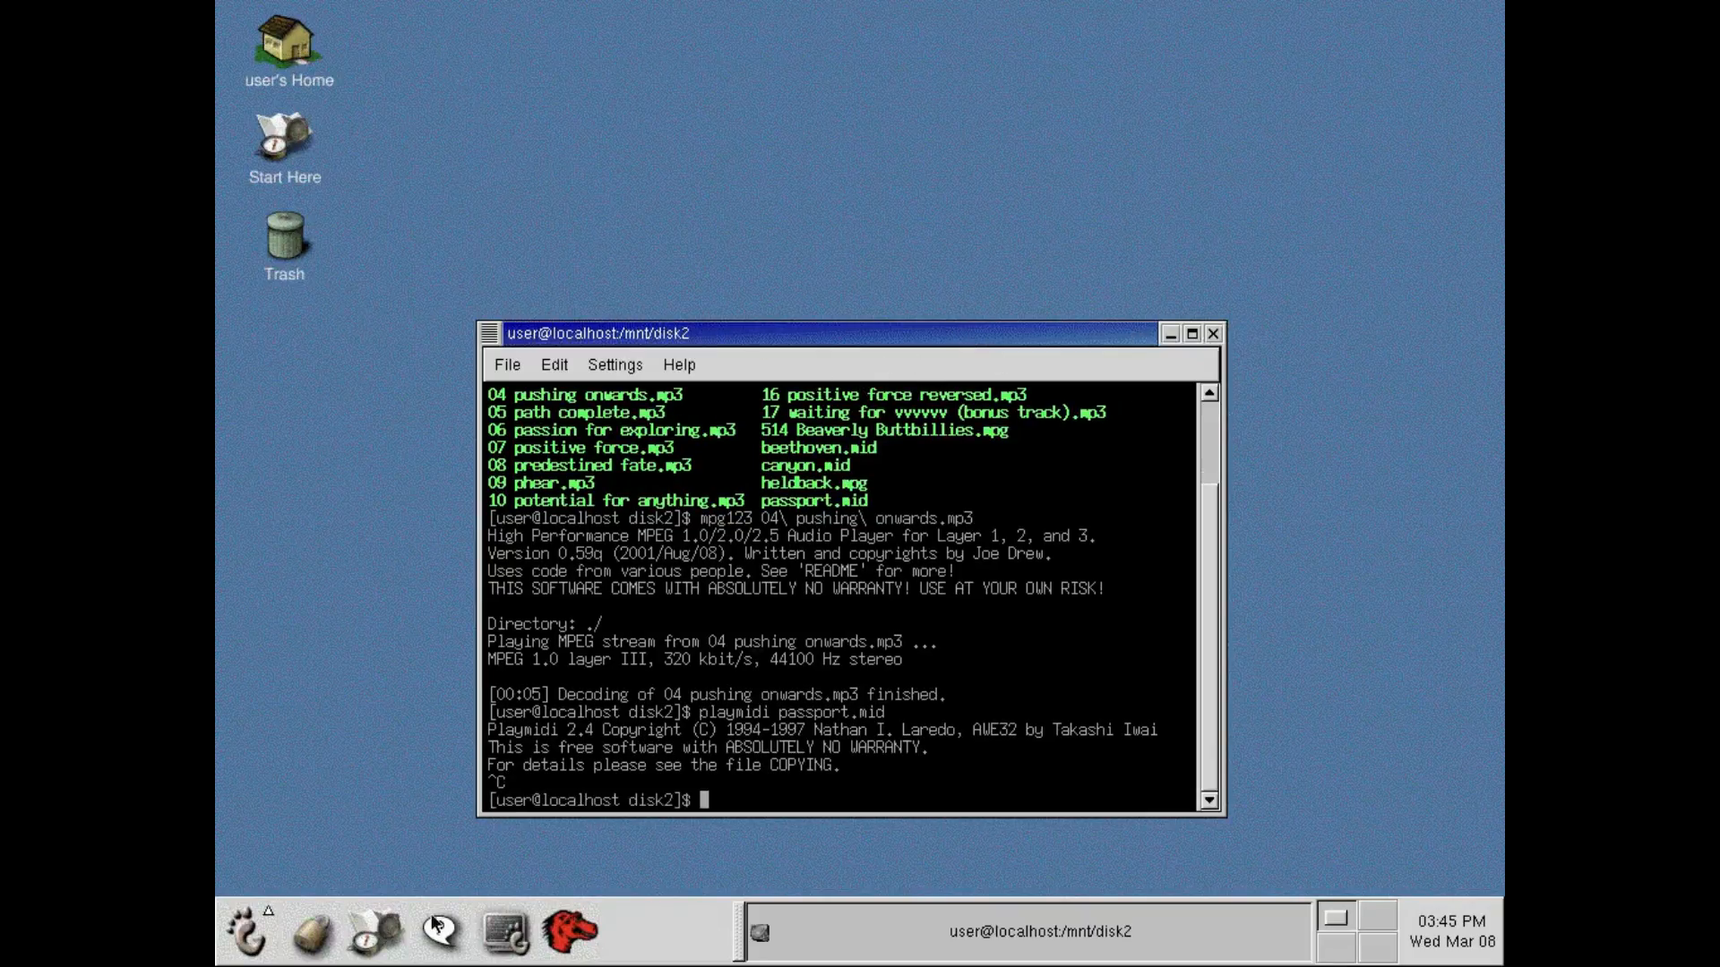
Launch the AisleRiot solitaire game from the GNOME games.
click(246, 931)
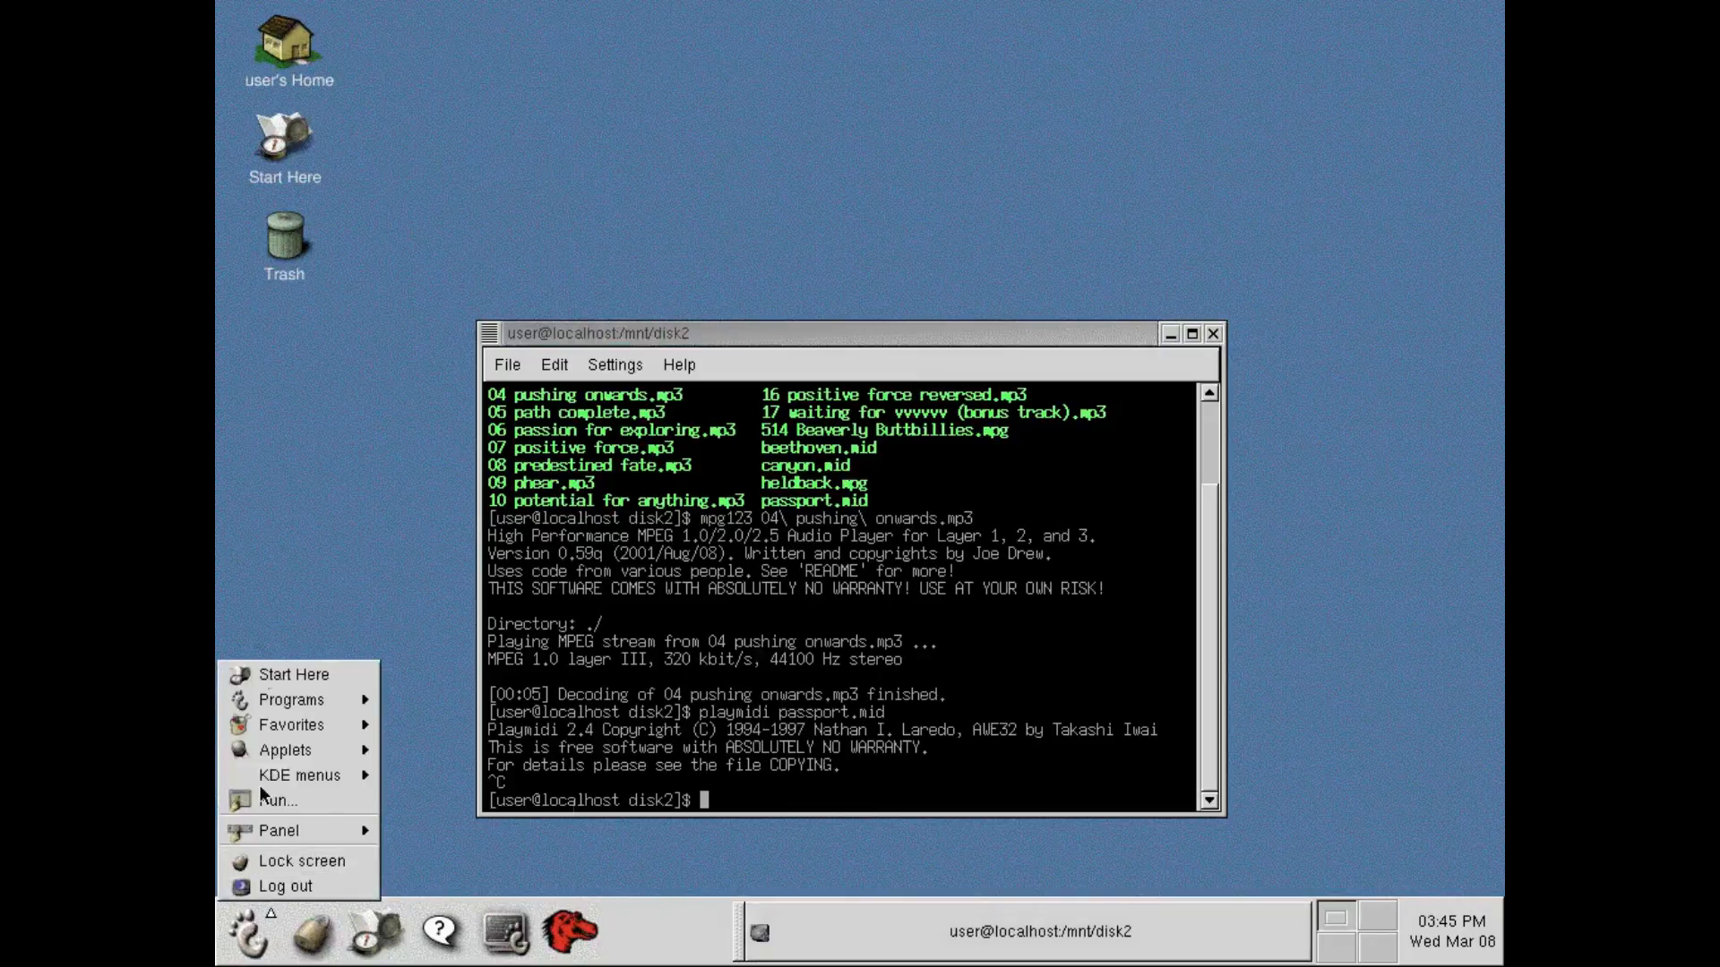
mouse_move(278, 697)
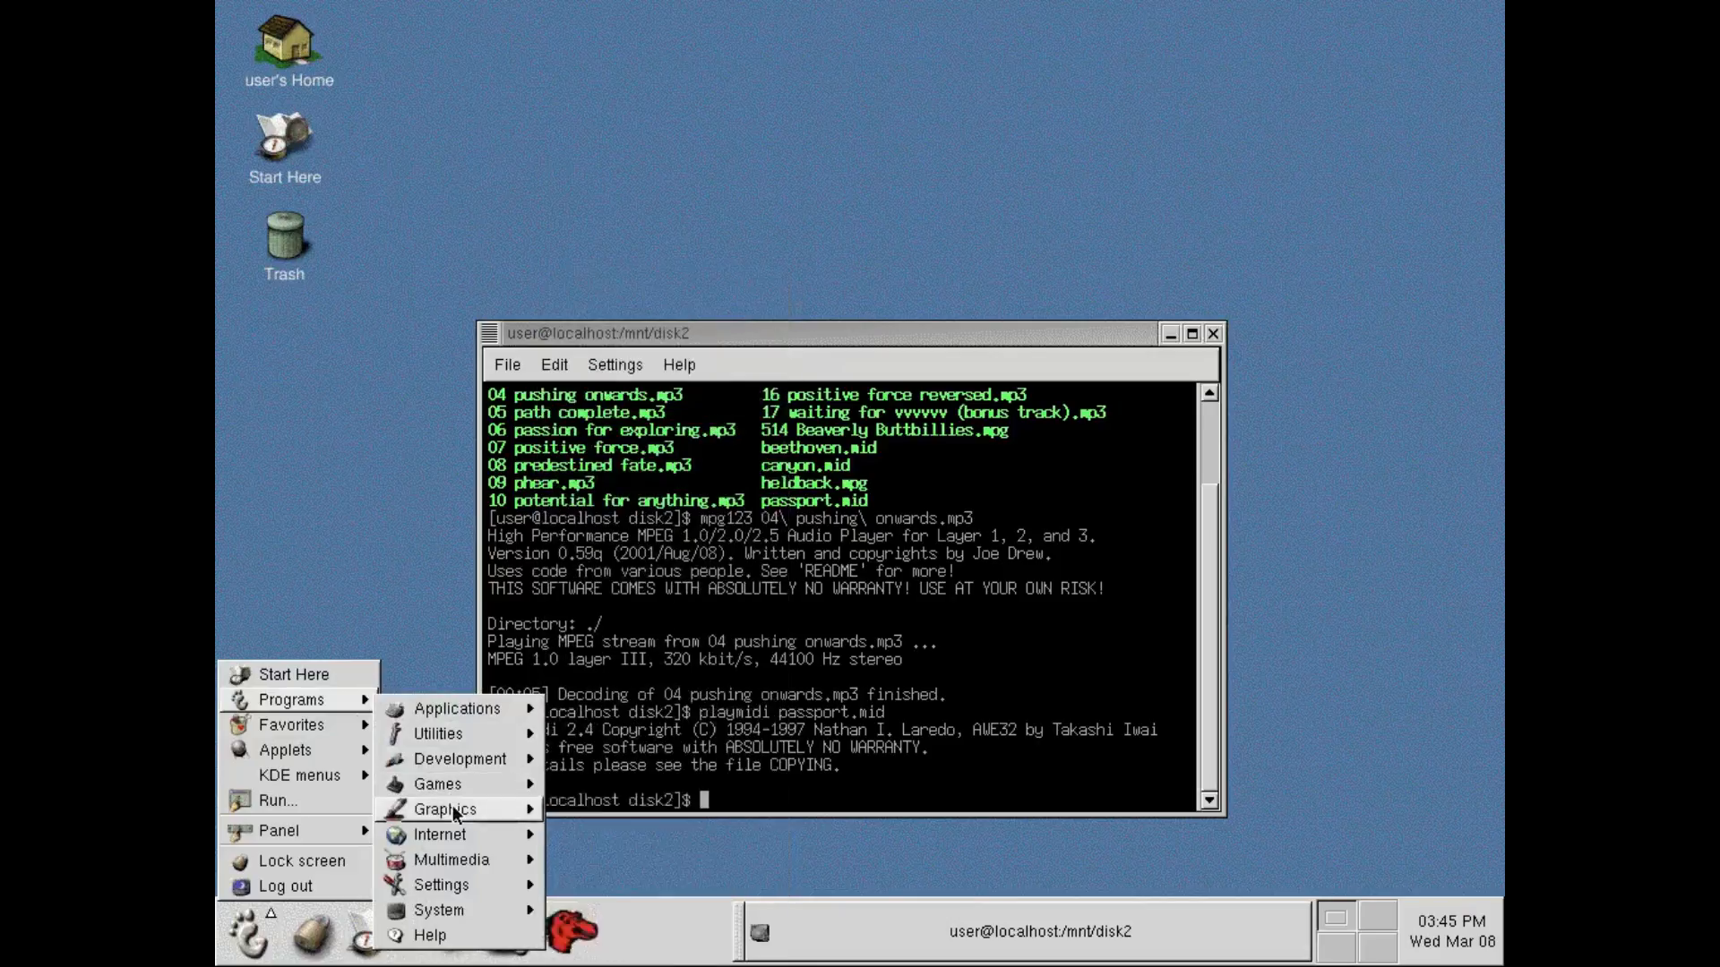
mouse_move(458, 779)
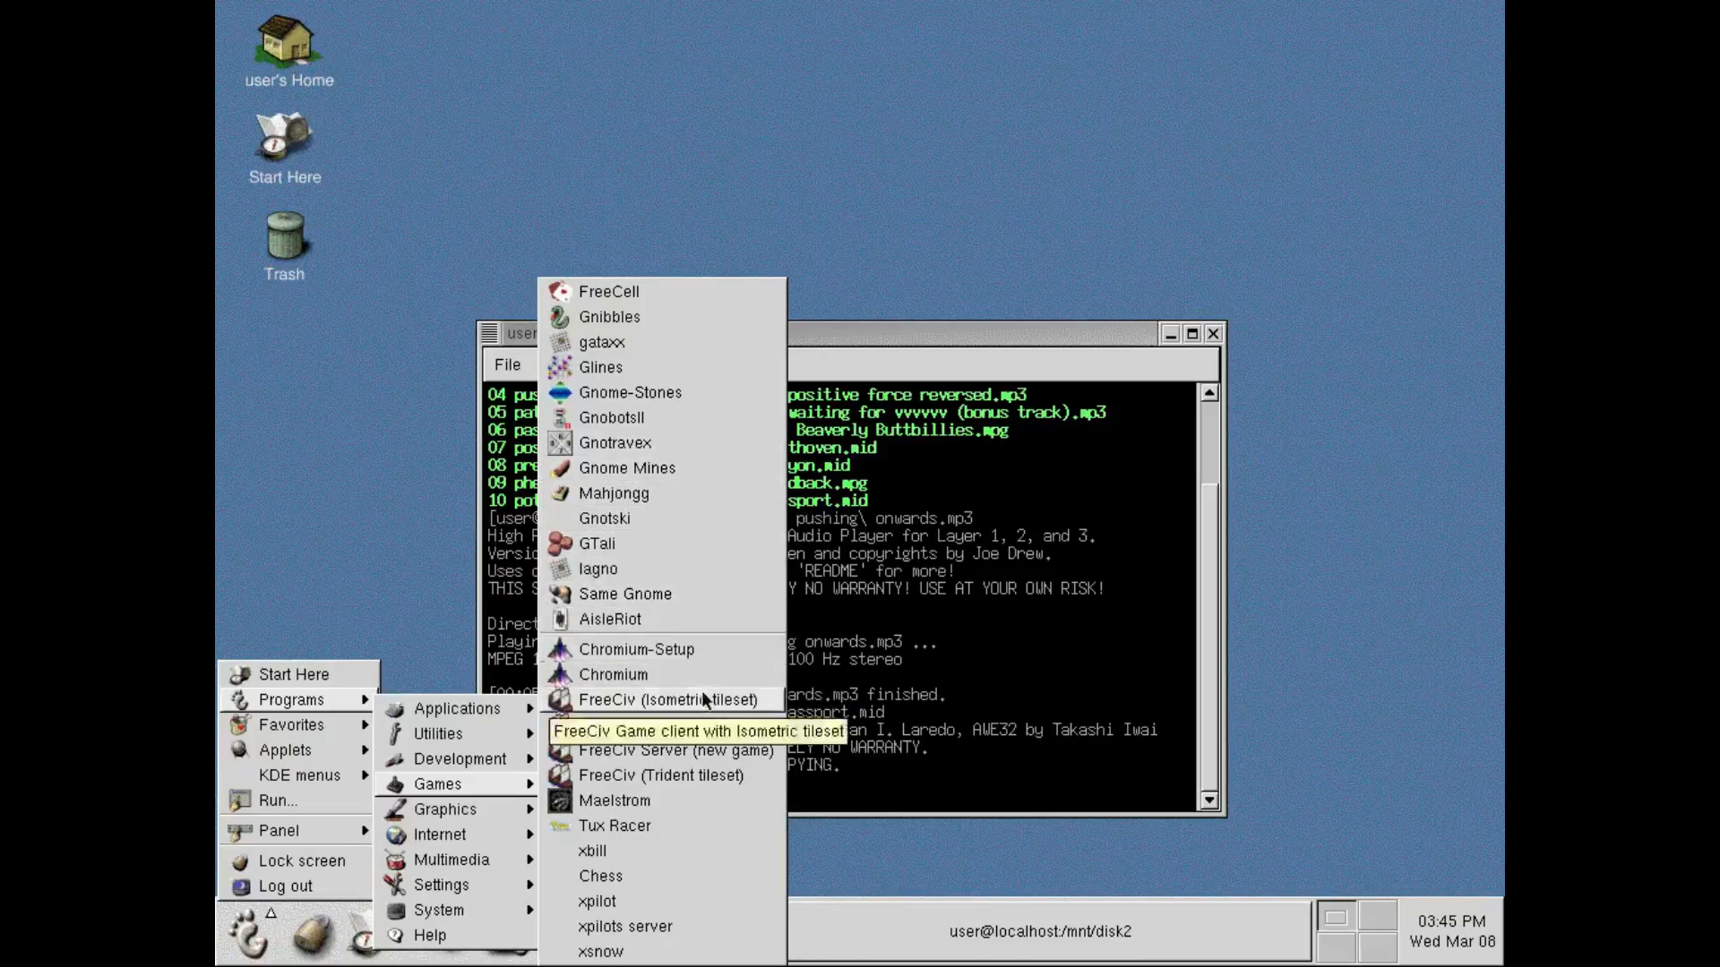
click(708, 613)
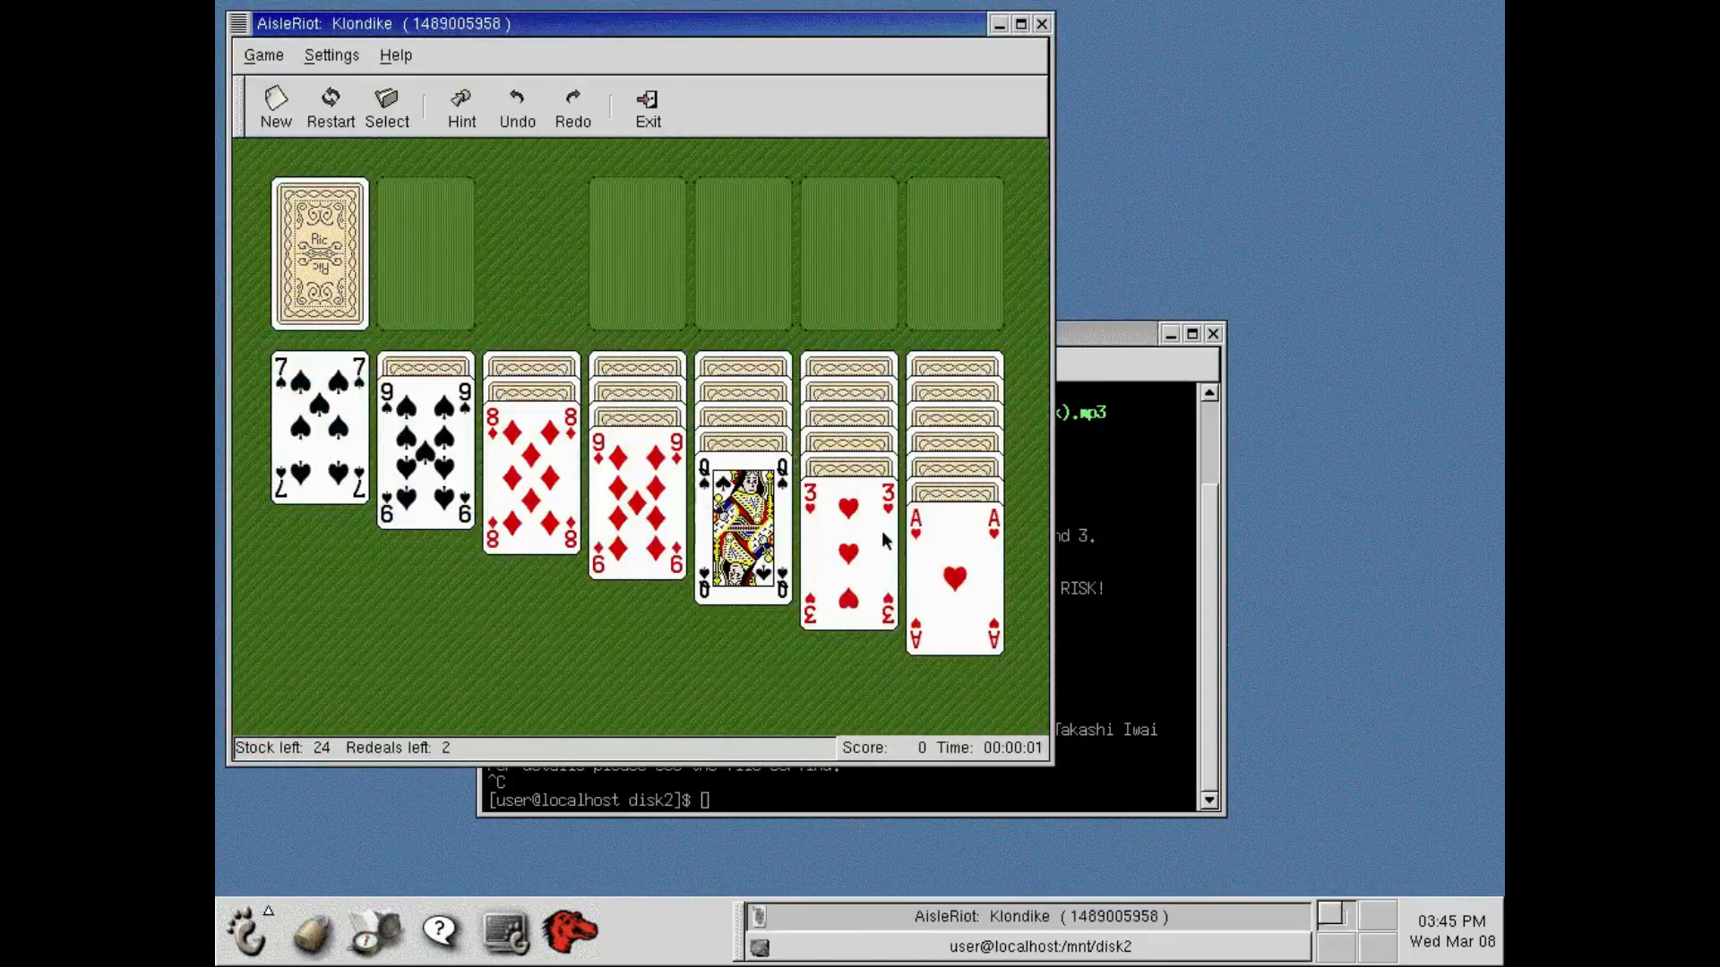
Play the heart ace to a foundation, stack the diamond 8 and spade 7 on the spade 9, deal one stock card and close the game.
double_click(933, 552)
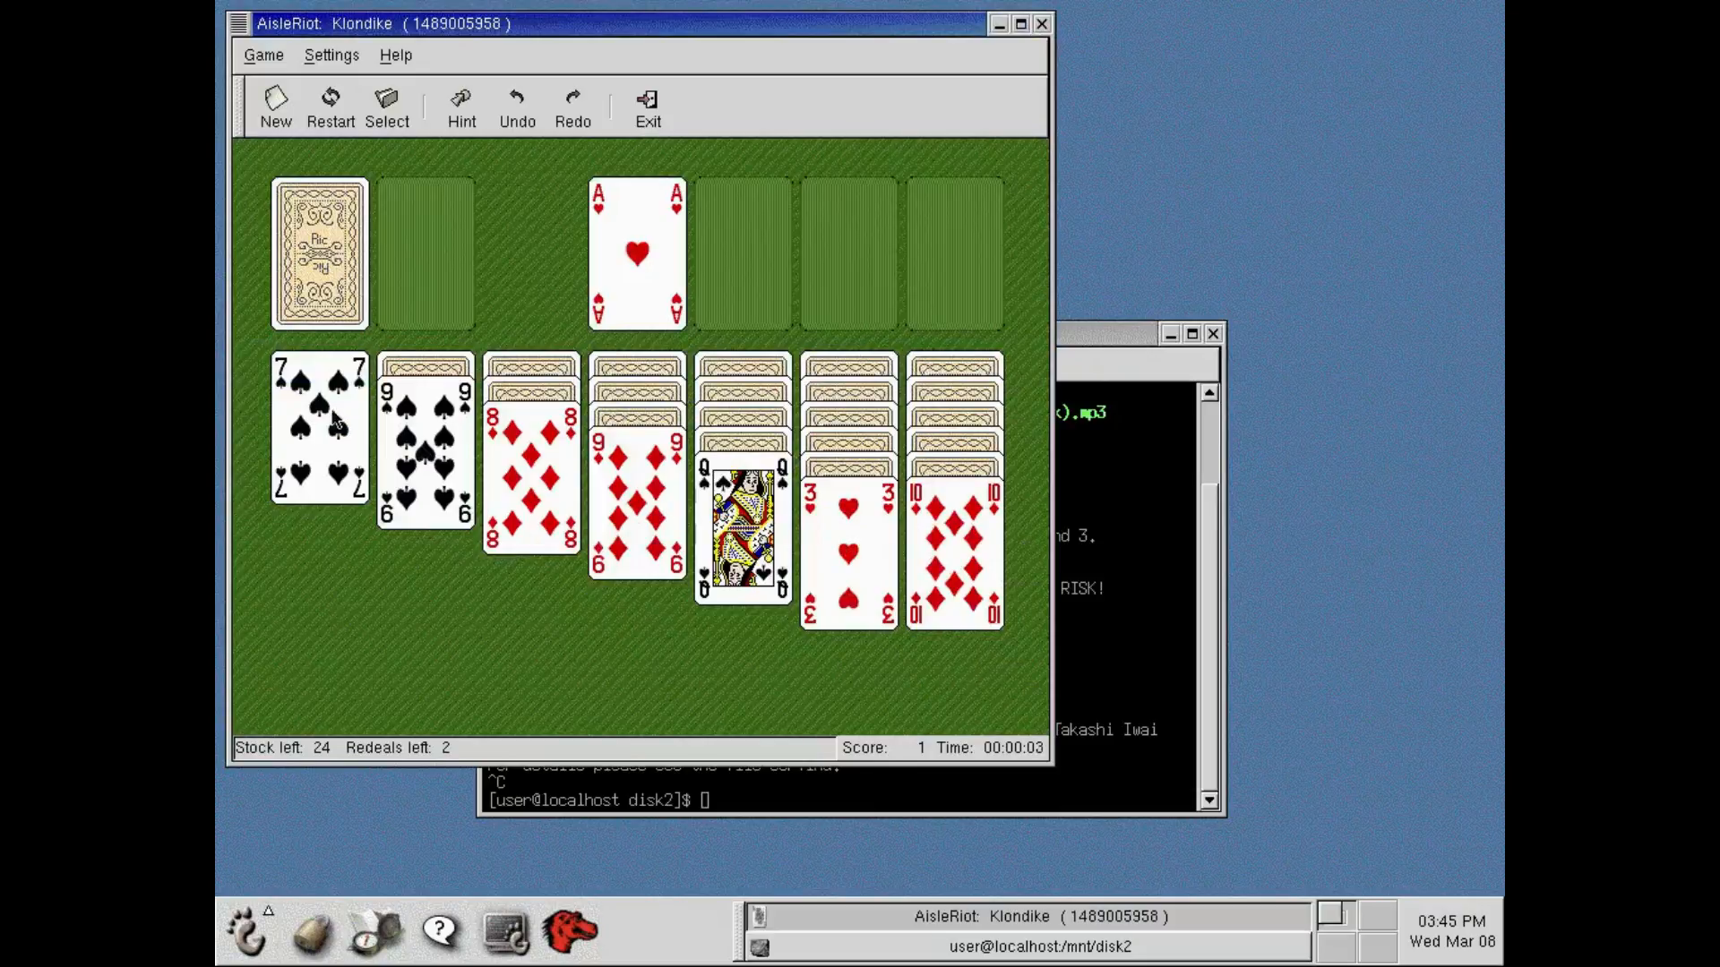
drag(572, 475, 467, 475)
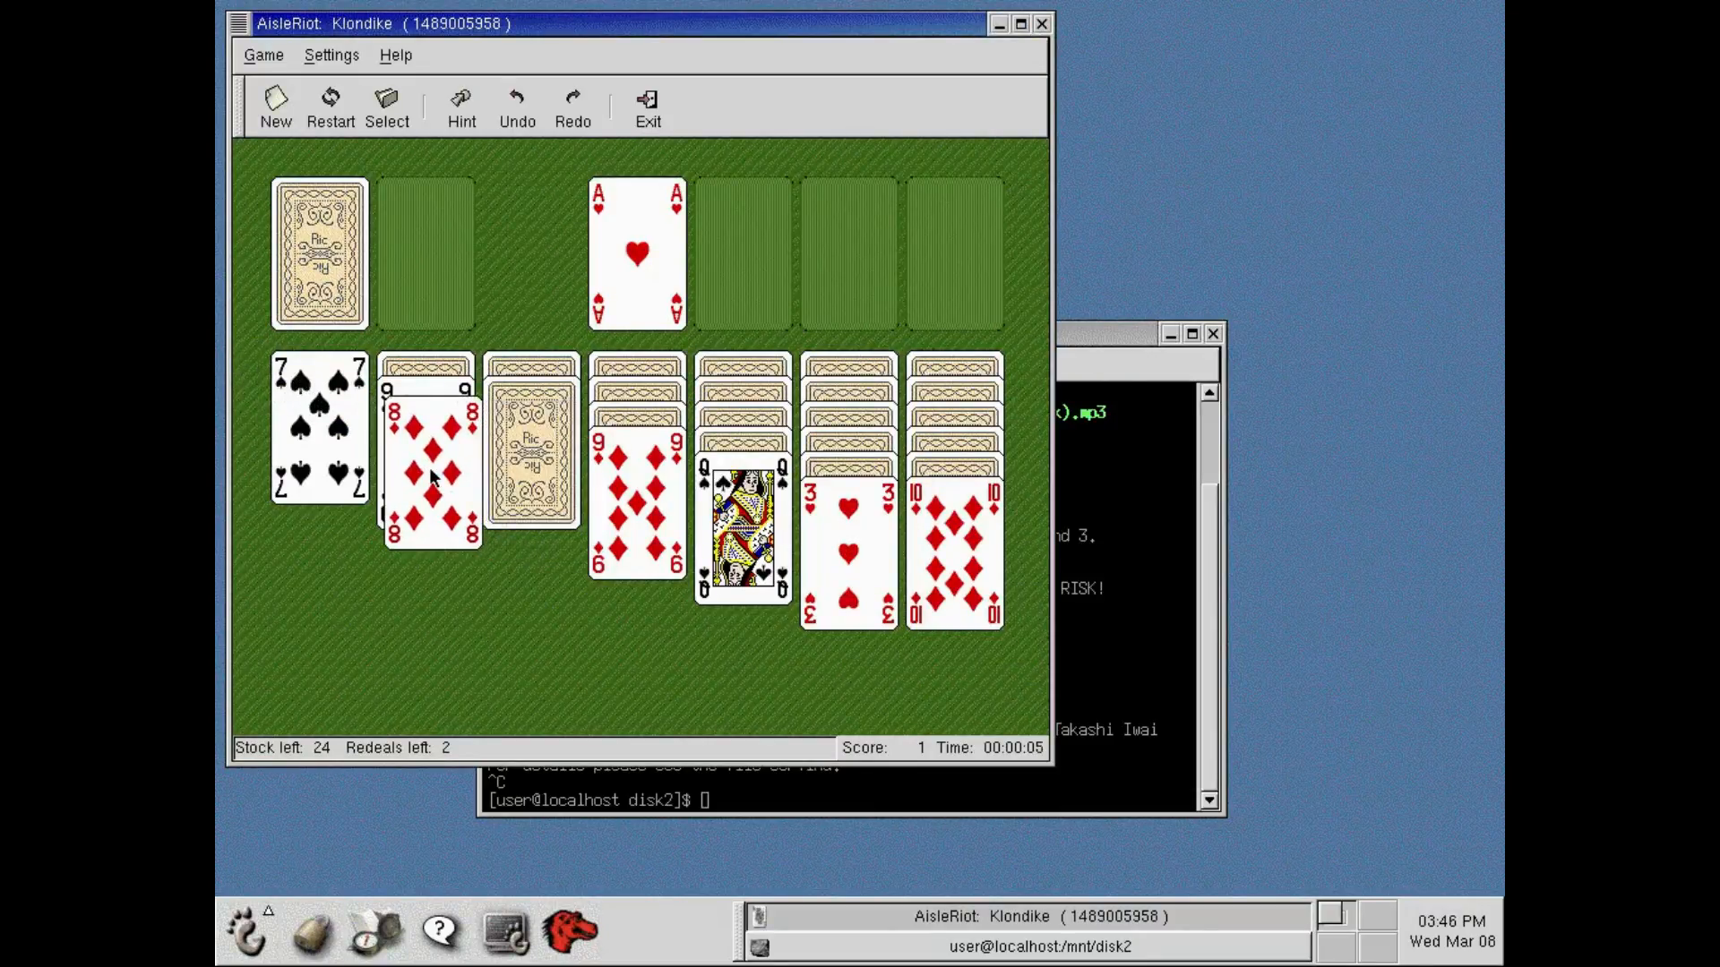
drag(301, 407, 421, 475)
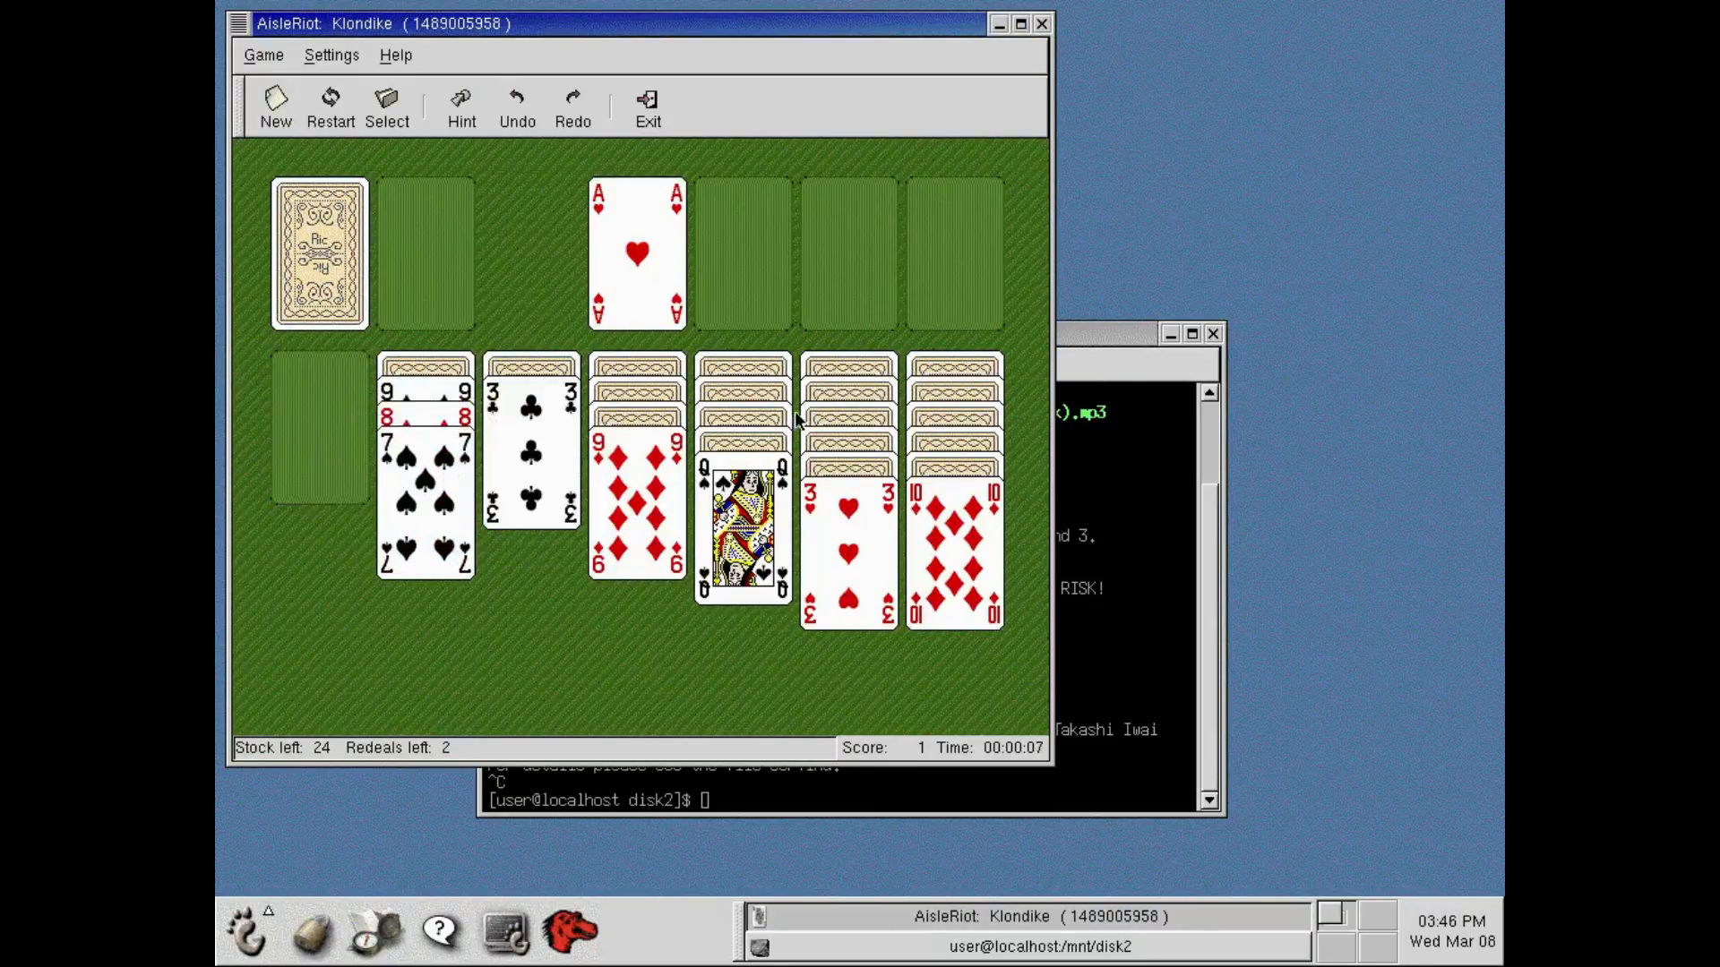
click(313, 281)
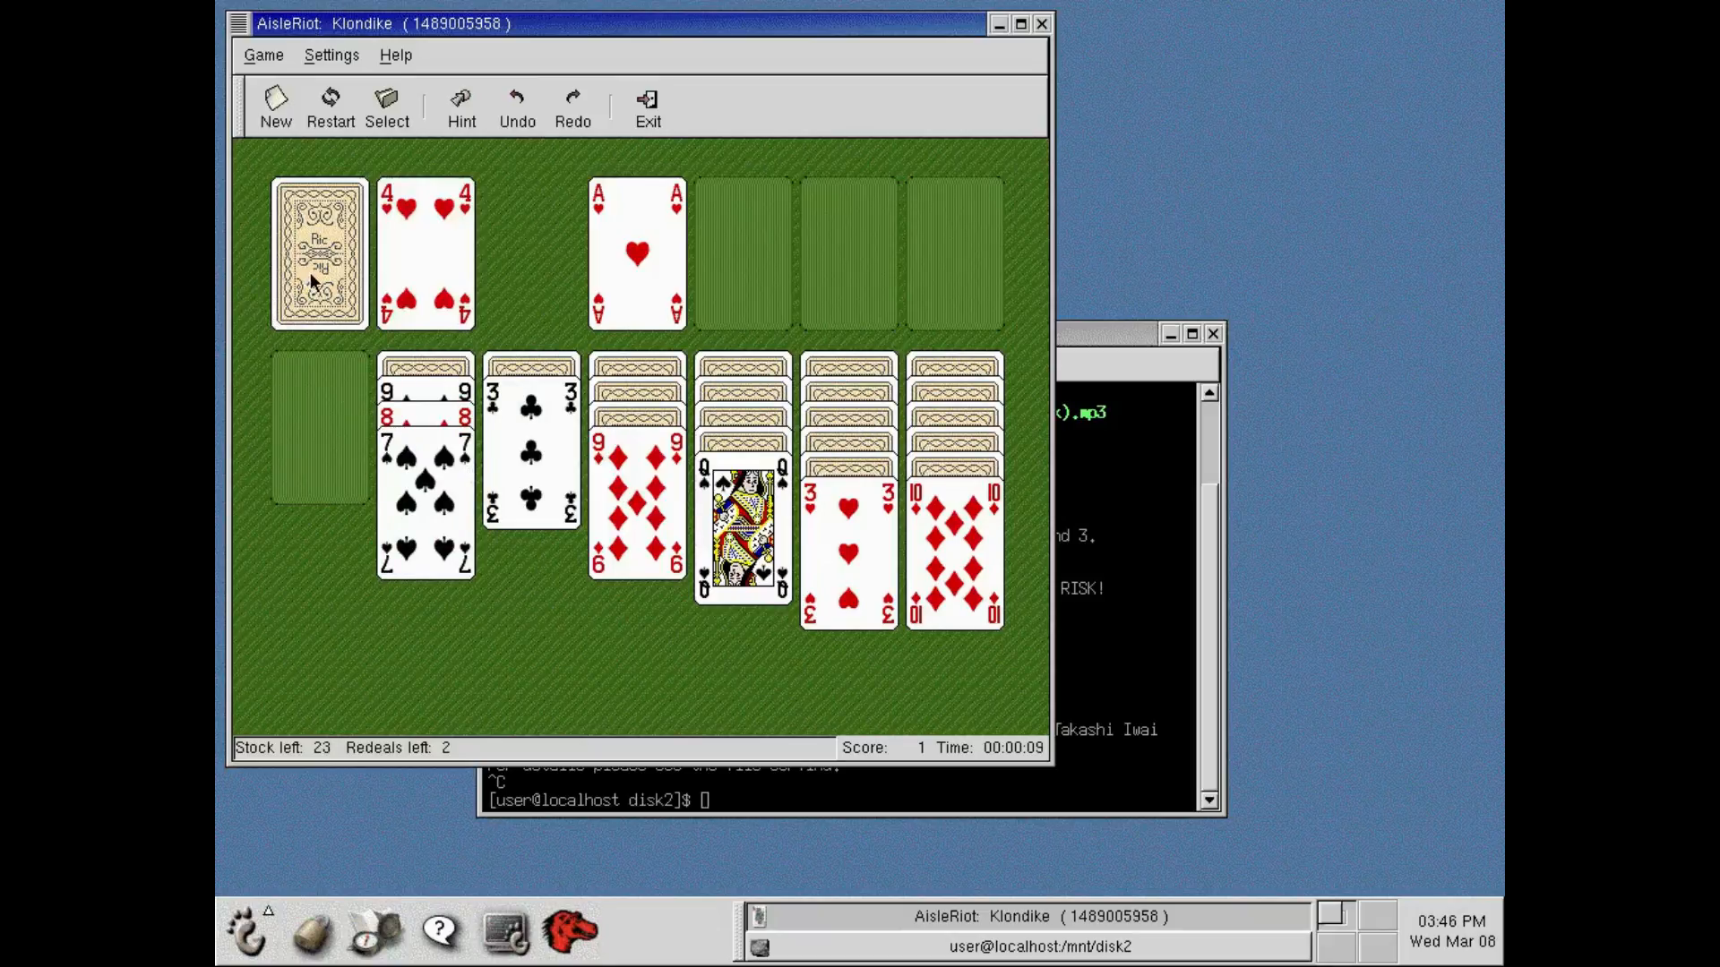
click(1043, 24)
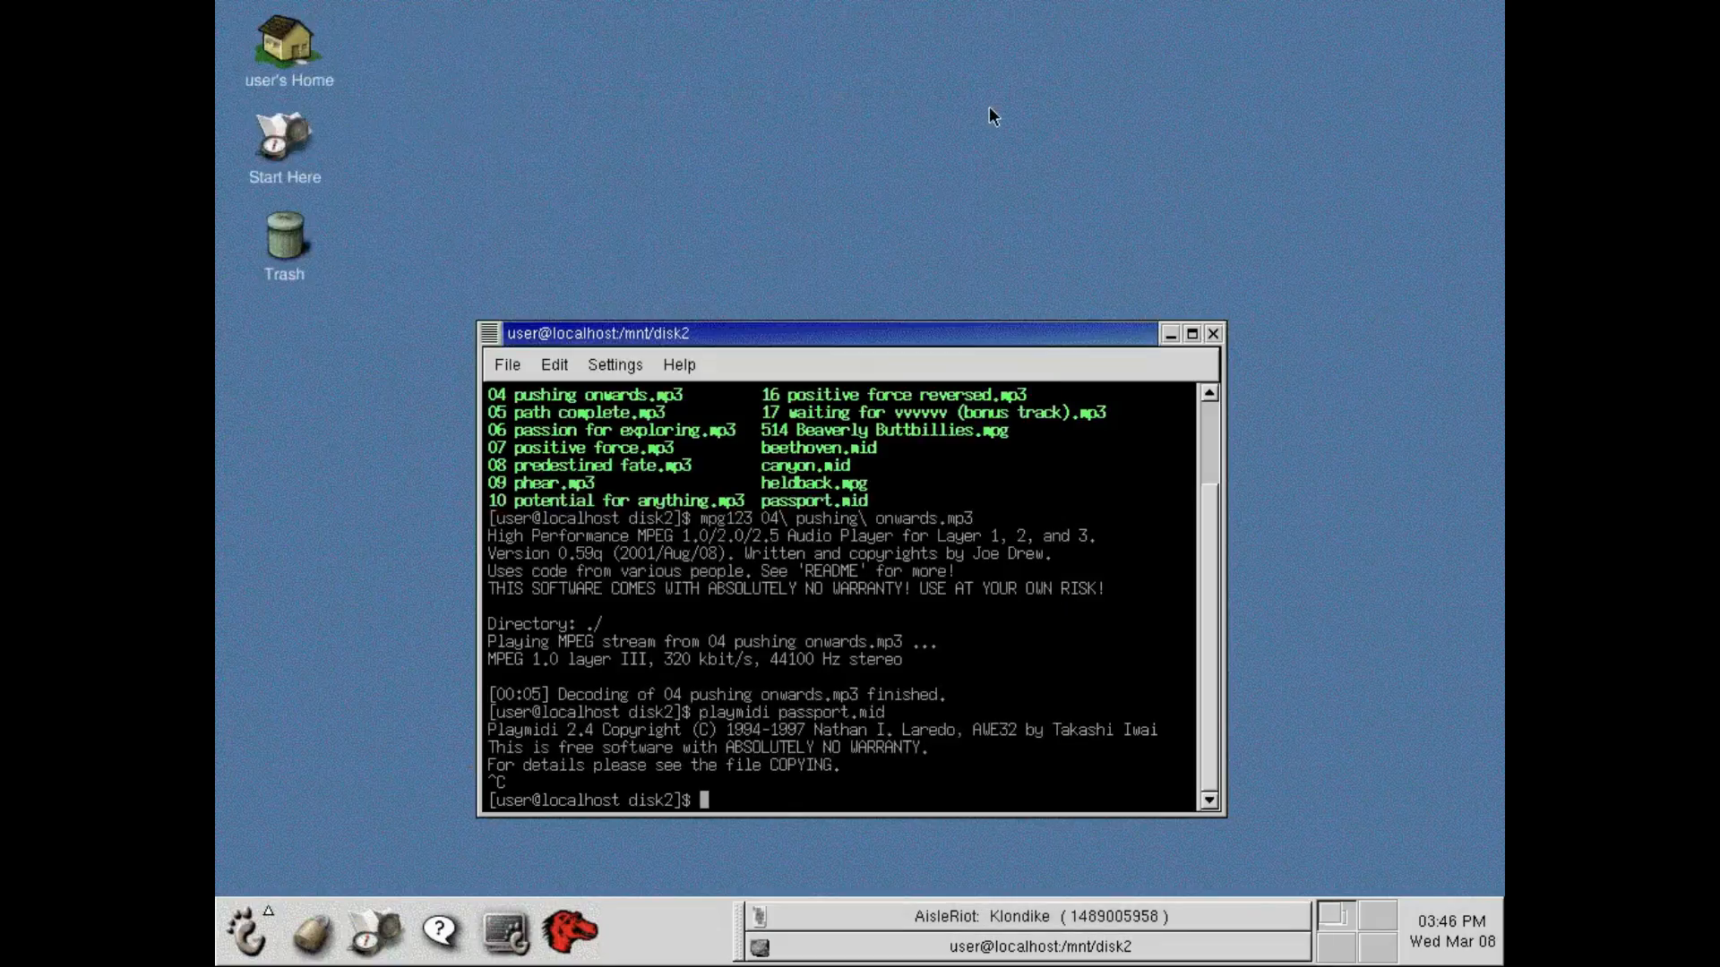
Launch Asteroids from the KDE arcade games.
click(247, 931)
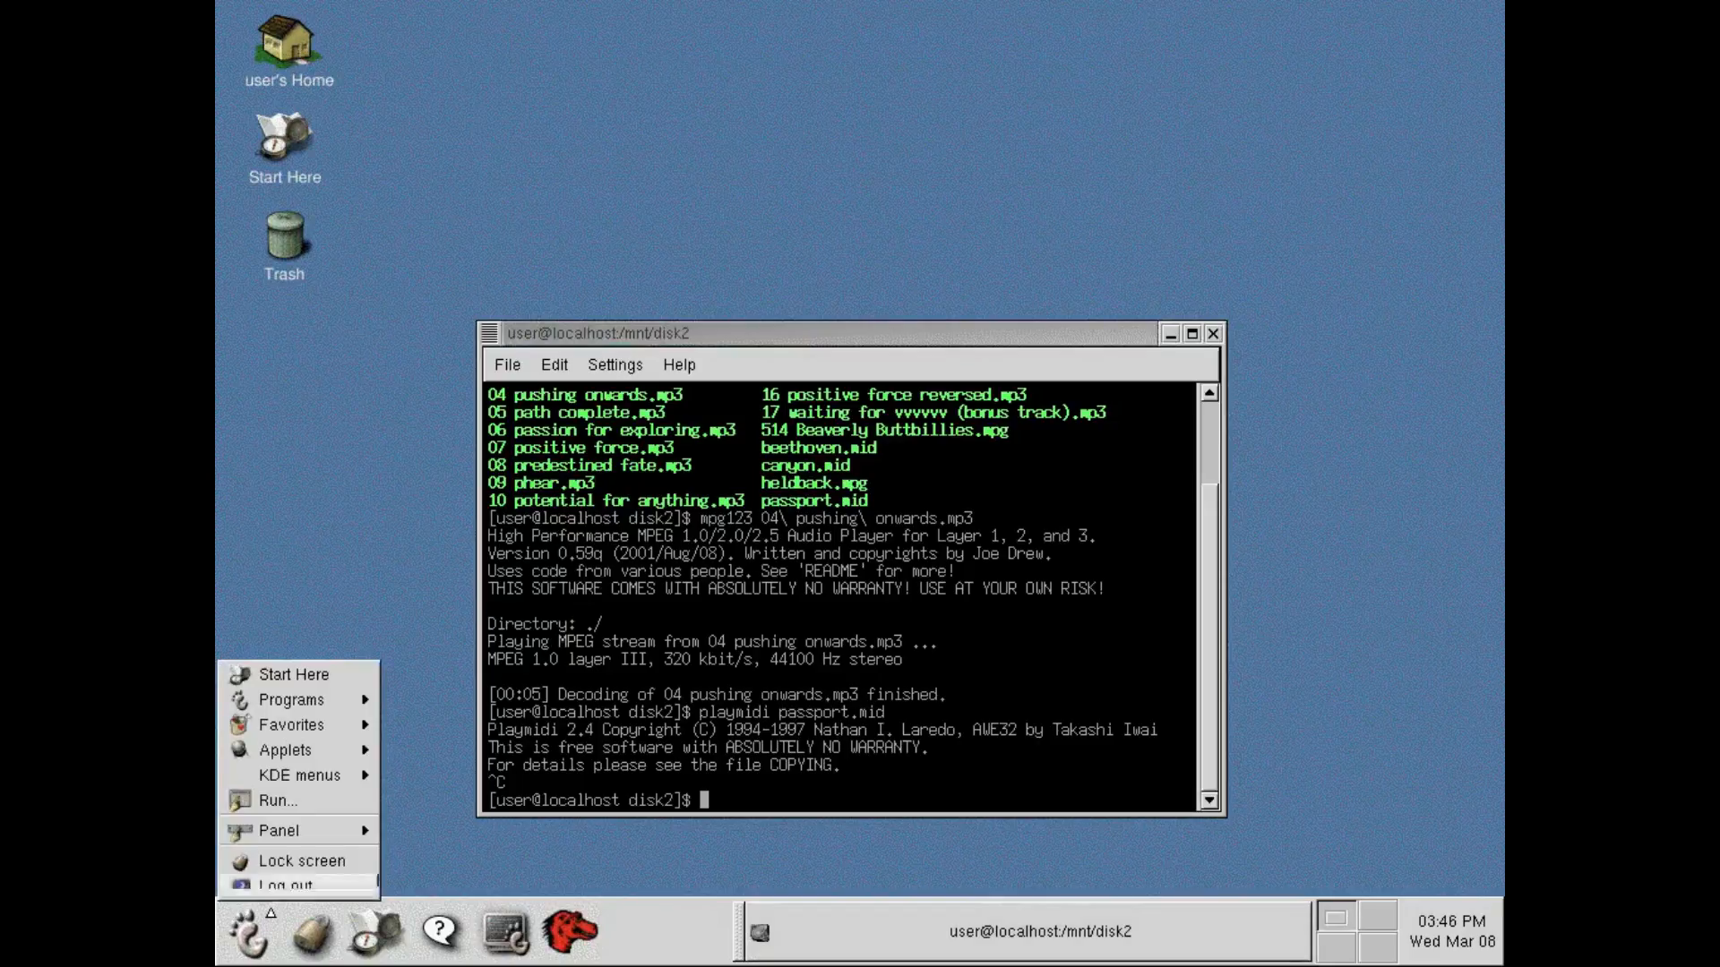
mouse_move(316, 772)
mouse_move(317, 824)
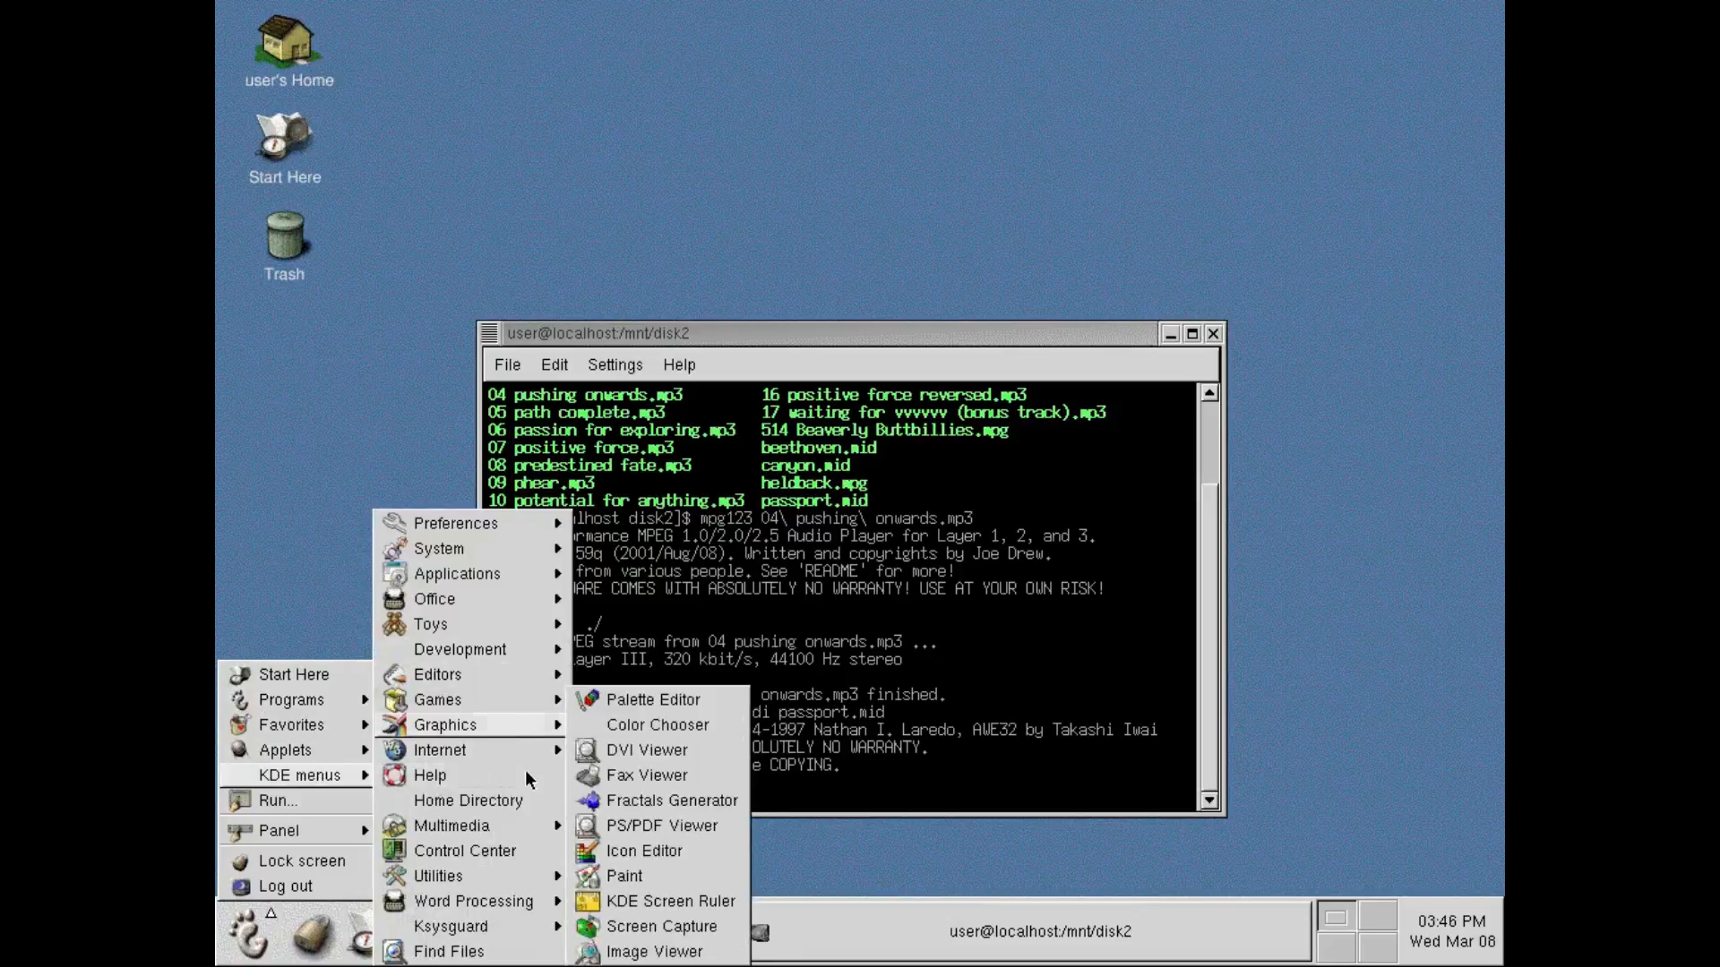
mouse_move(528, 707)
mouse_move(598, 715)
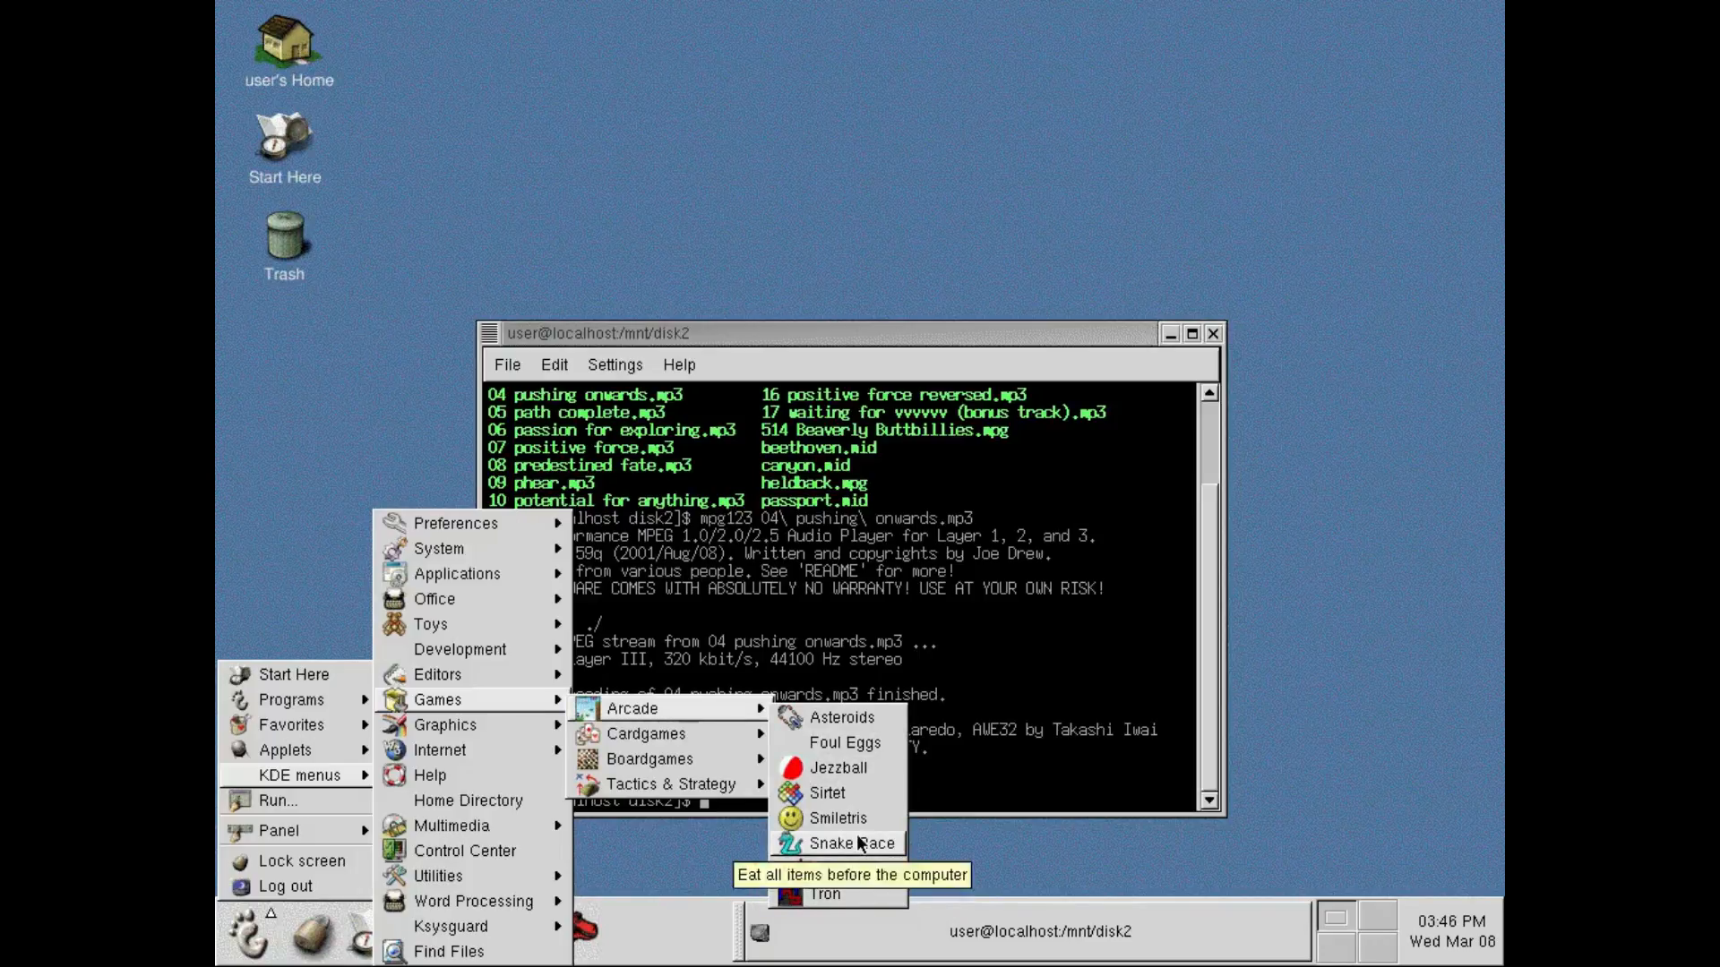
click(838, 717)
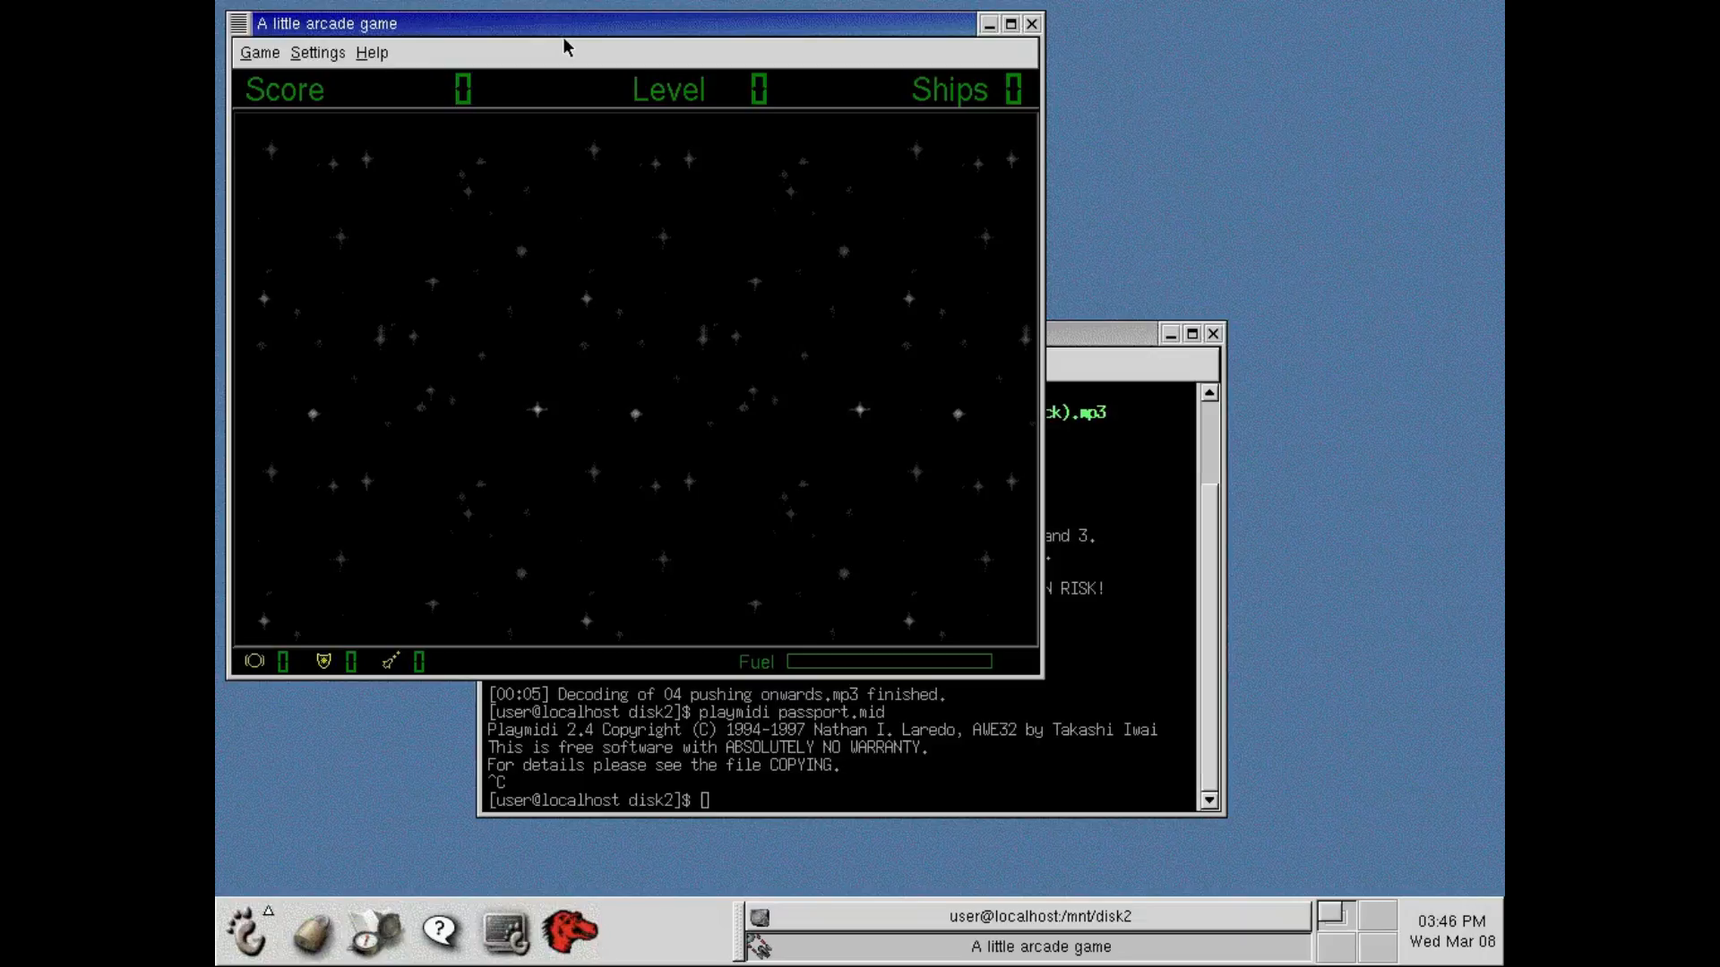
Start a new Asteroids game, launch the ship, and turn and fire at the asteroid.
drag(661, 33, 714, 67)
click(313, 86)
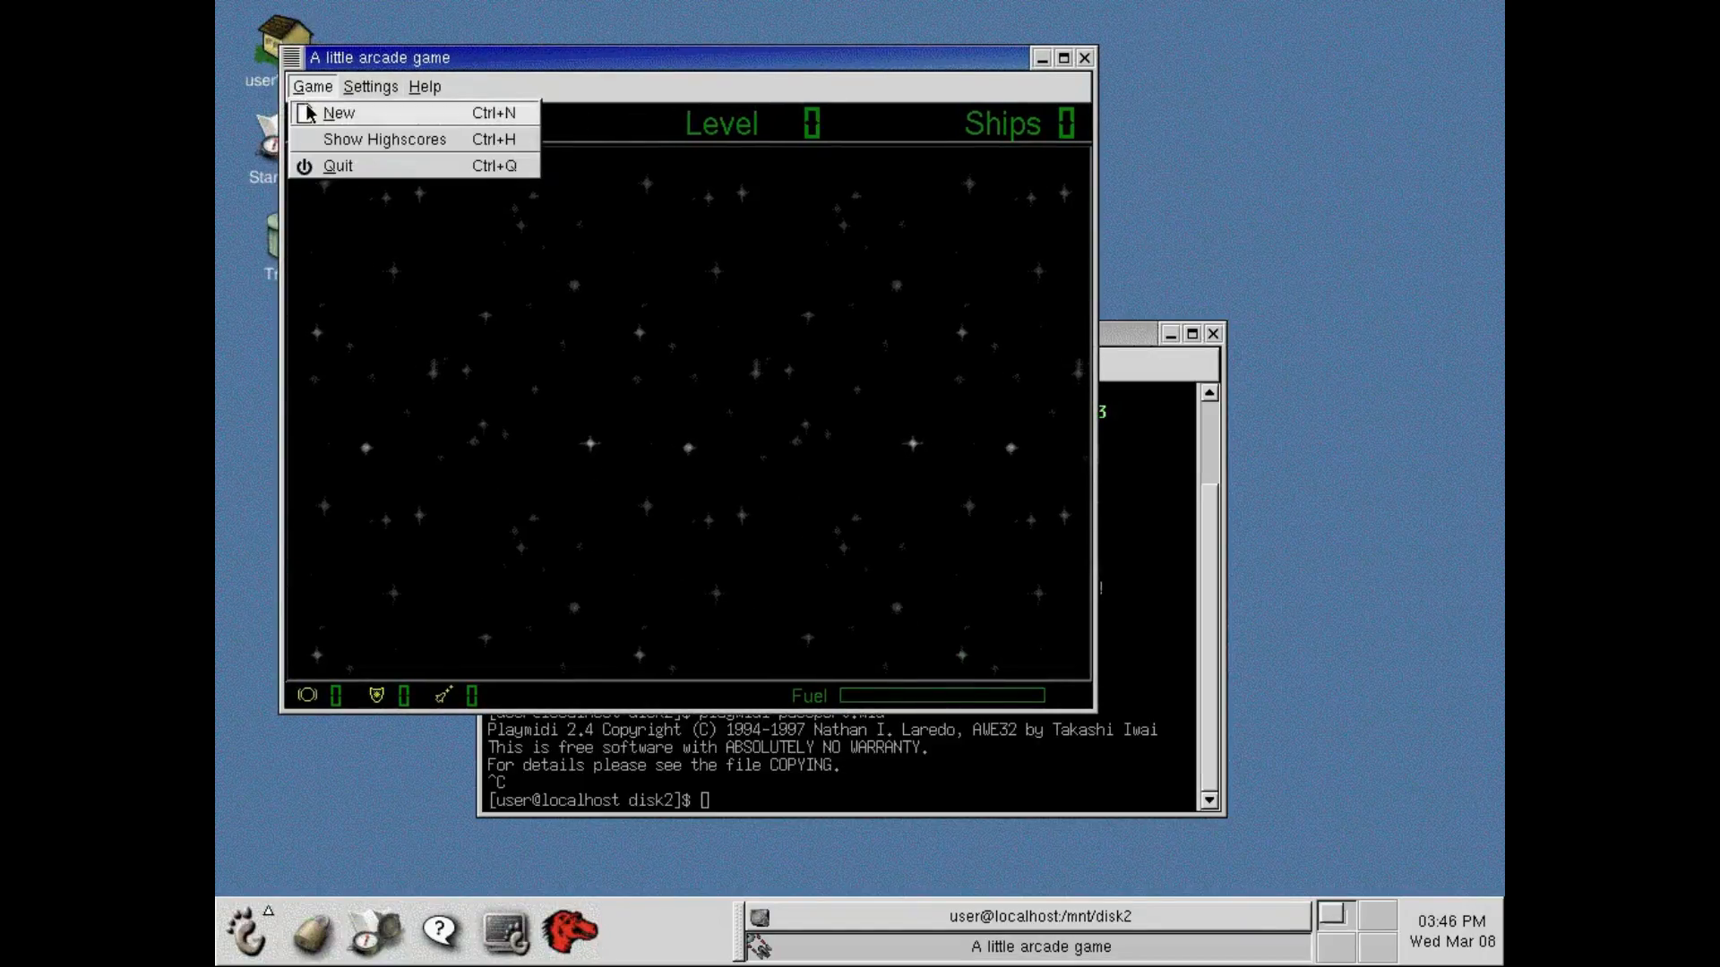
click(315, 111)
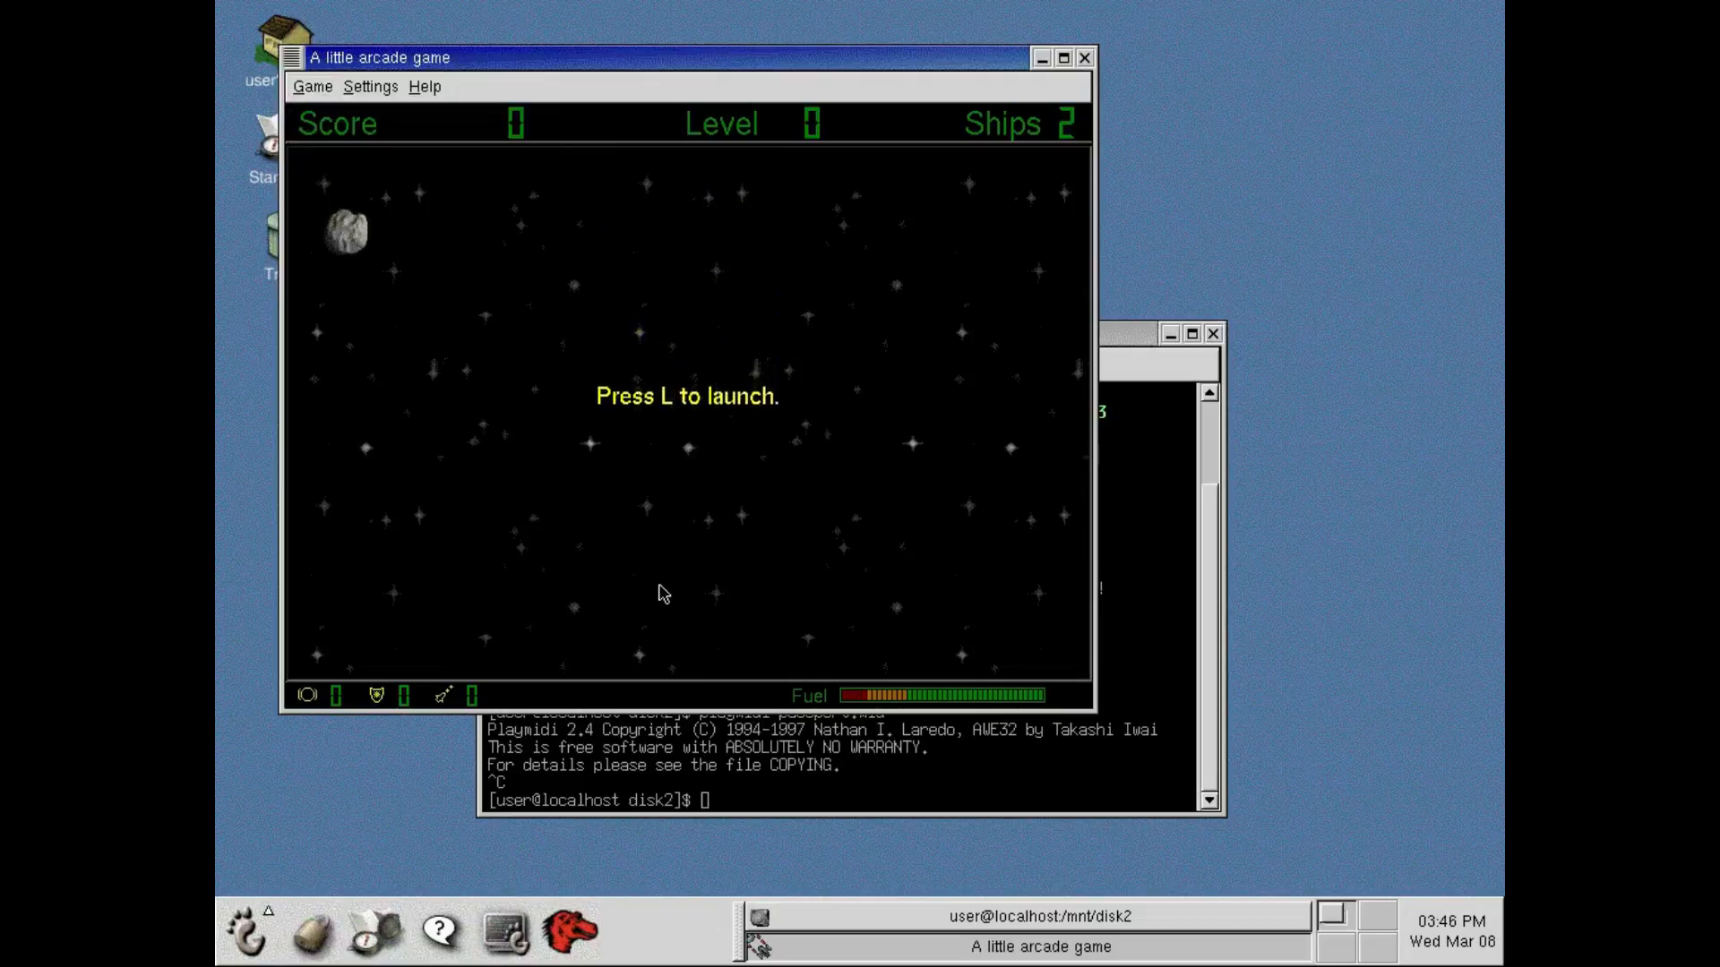
key(l)
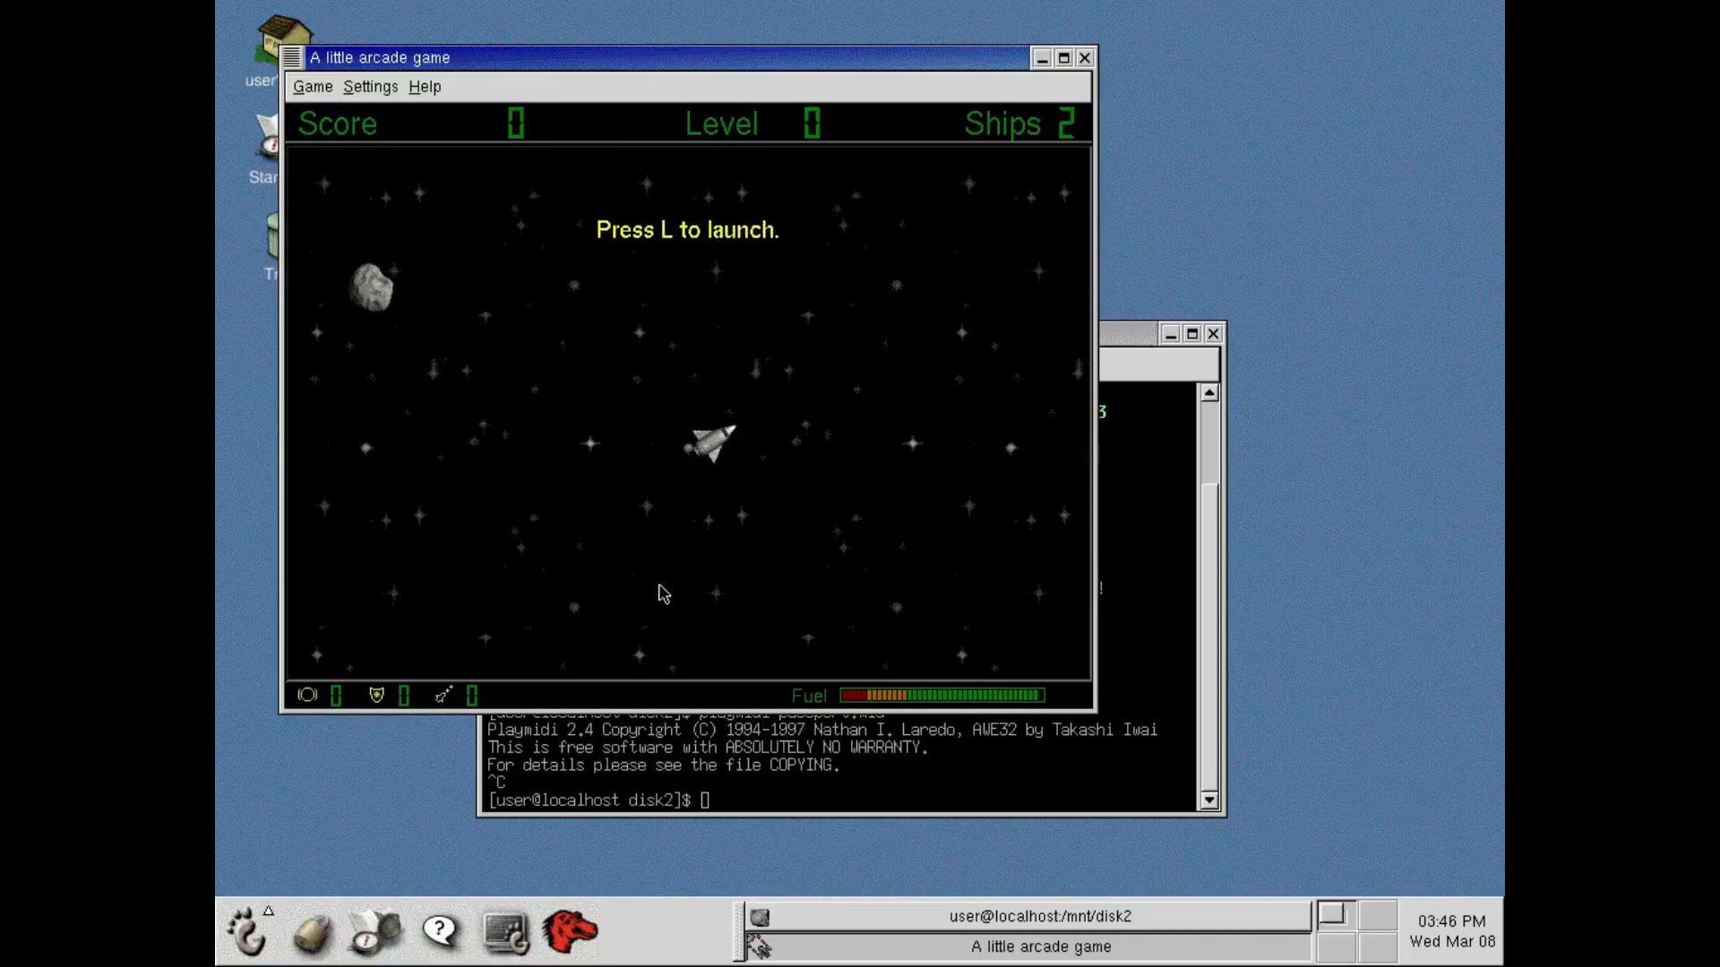
key(Left)
key(space)
key(Left)
key(space)
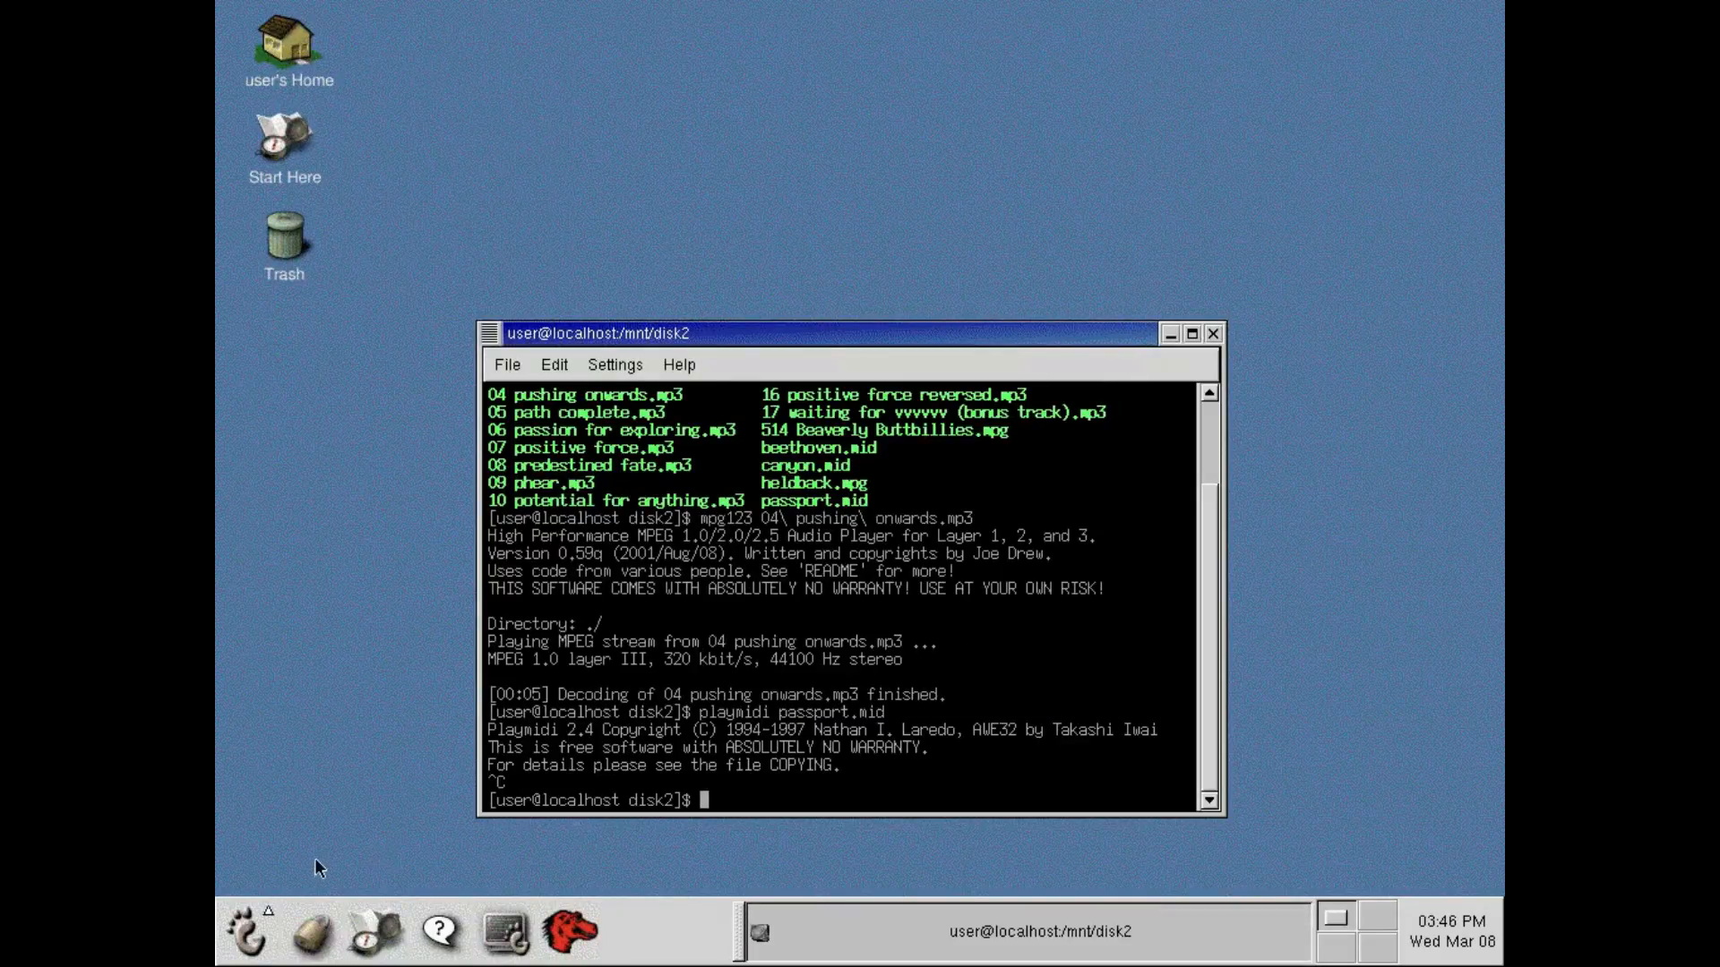
Launch Gnome-Stones from the GNOME games and start a new game in Cave Test1.
click(248, 931)
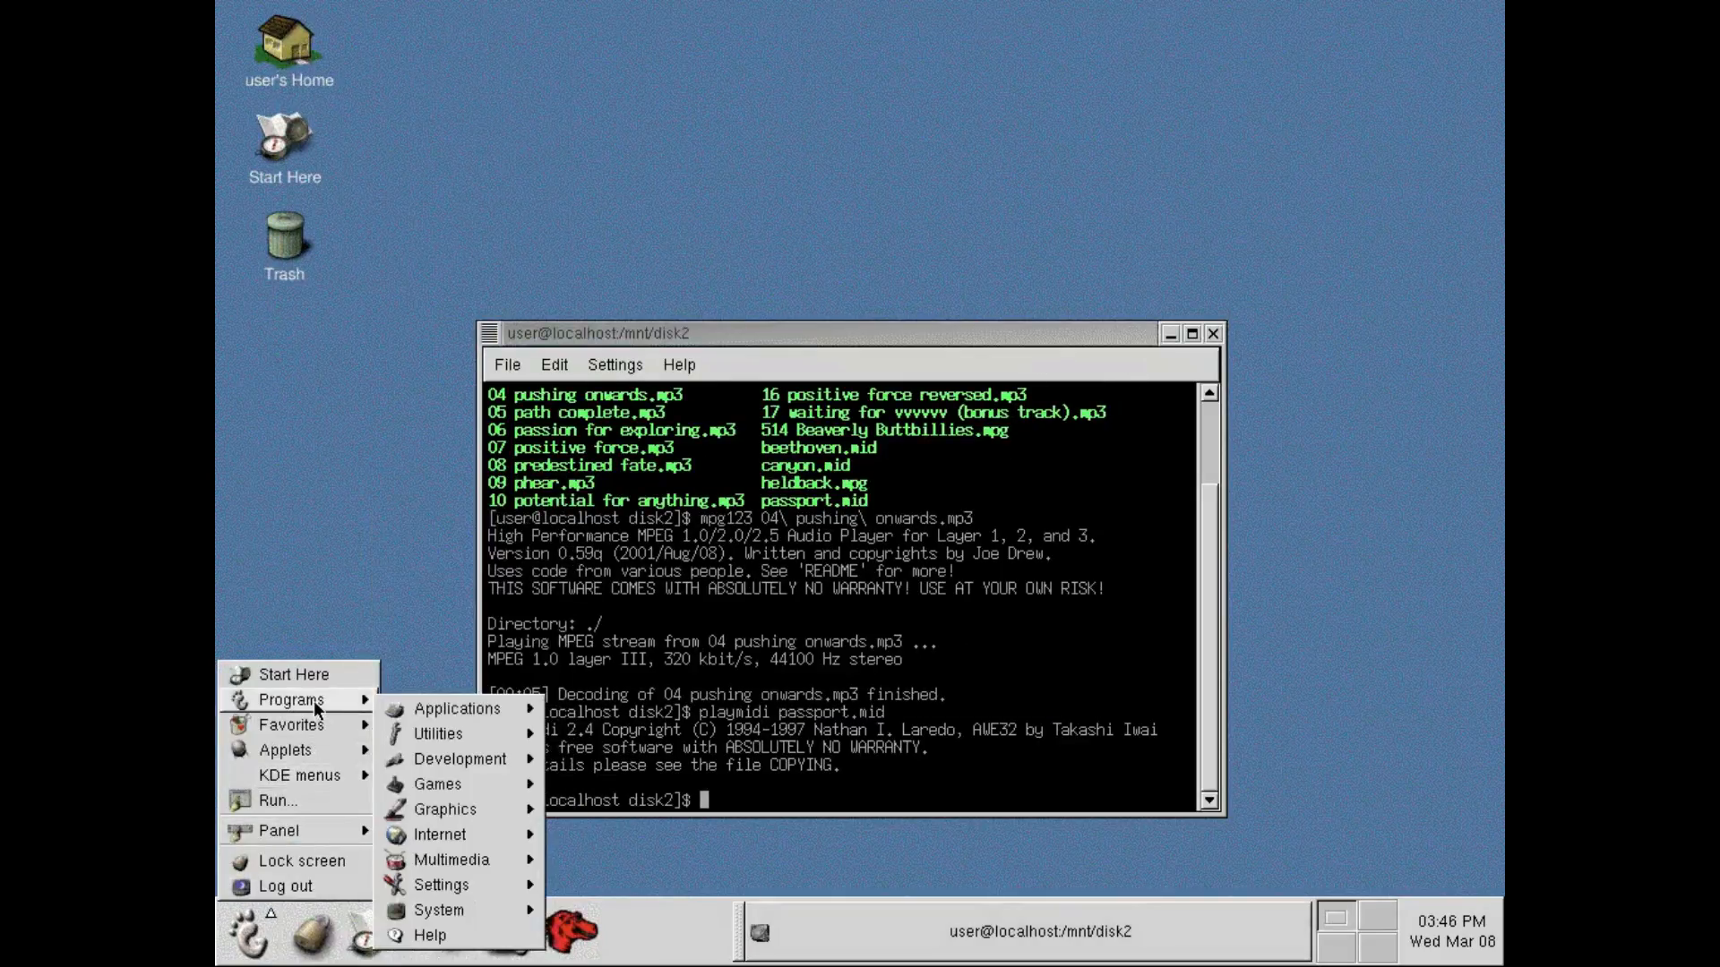
mouse_move(407, 709)
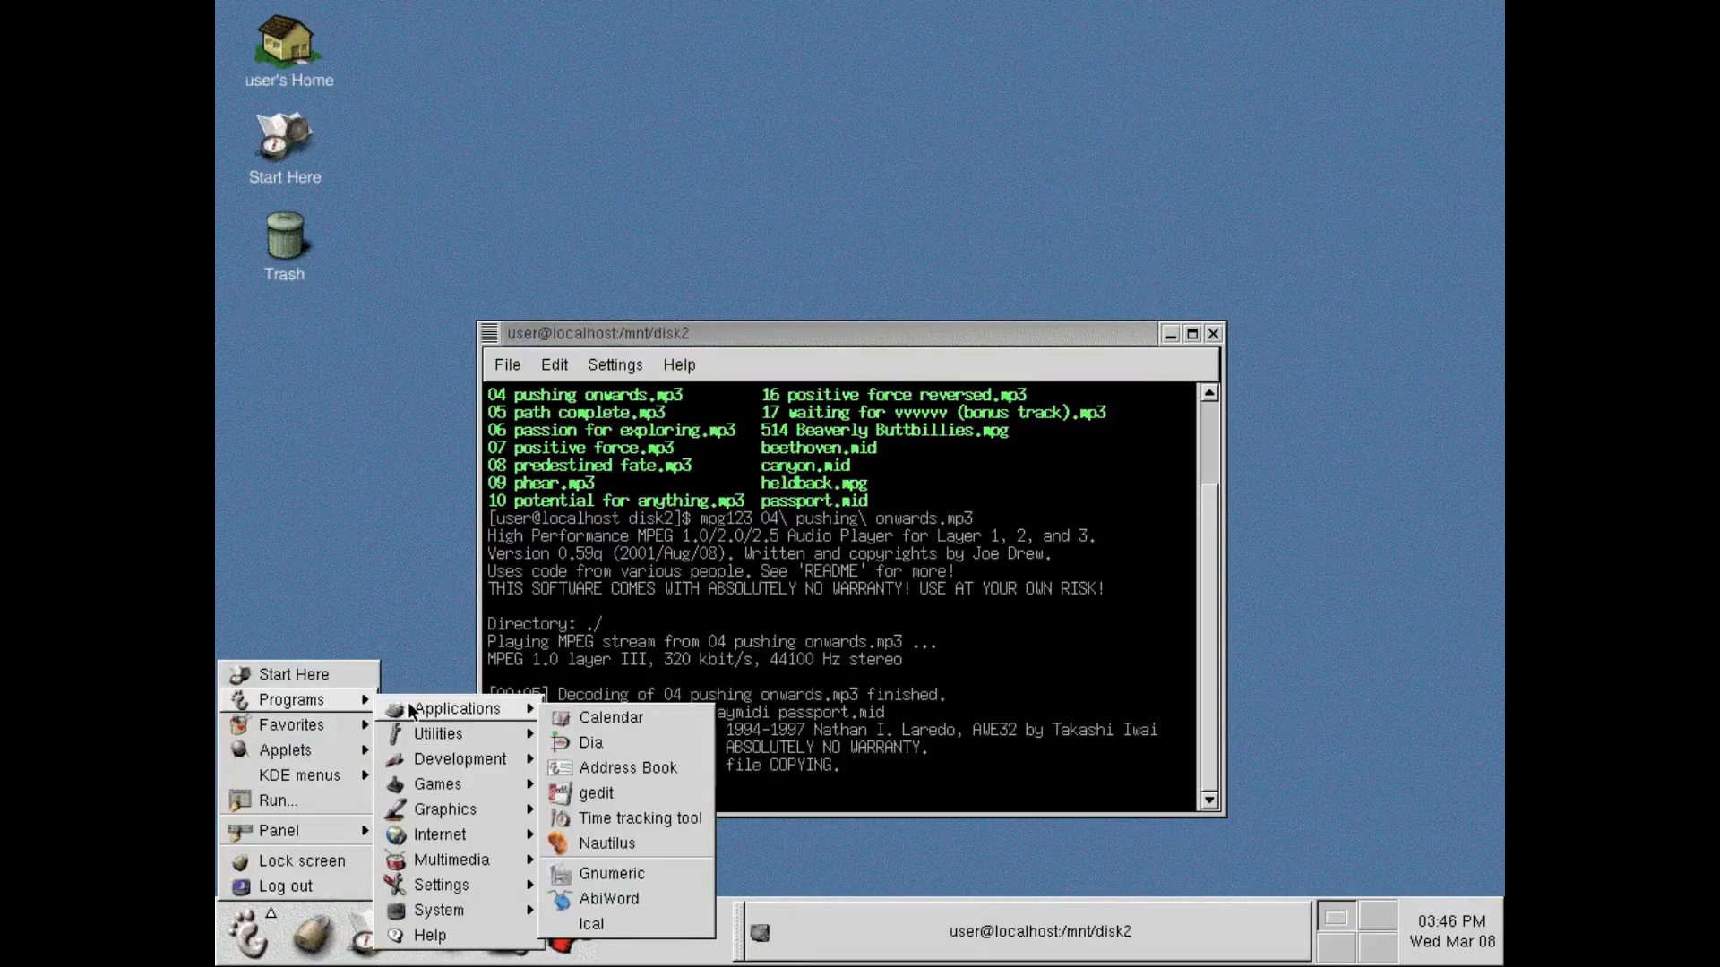
mouse_move(423, 792)
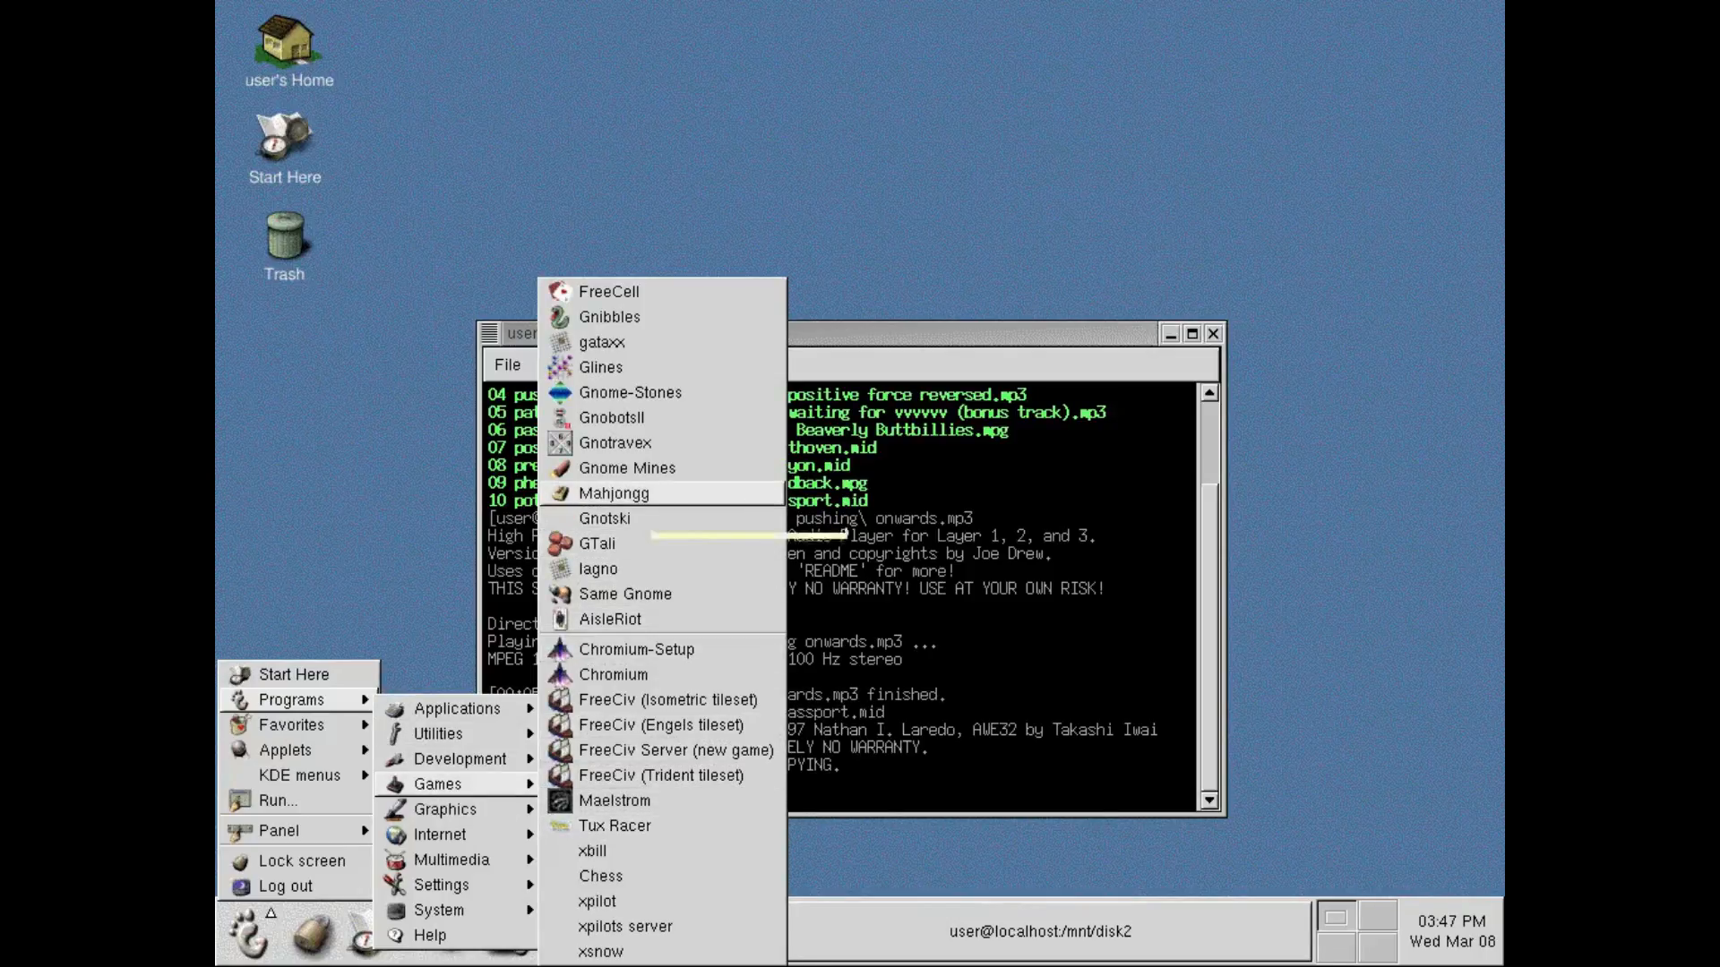
click(733, 396)
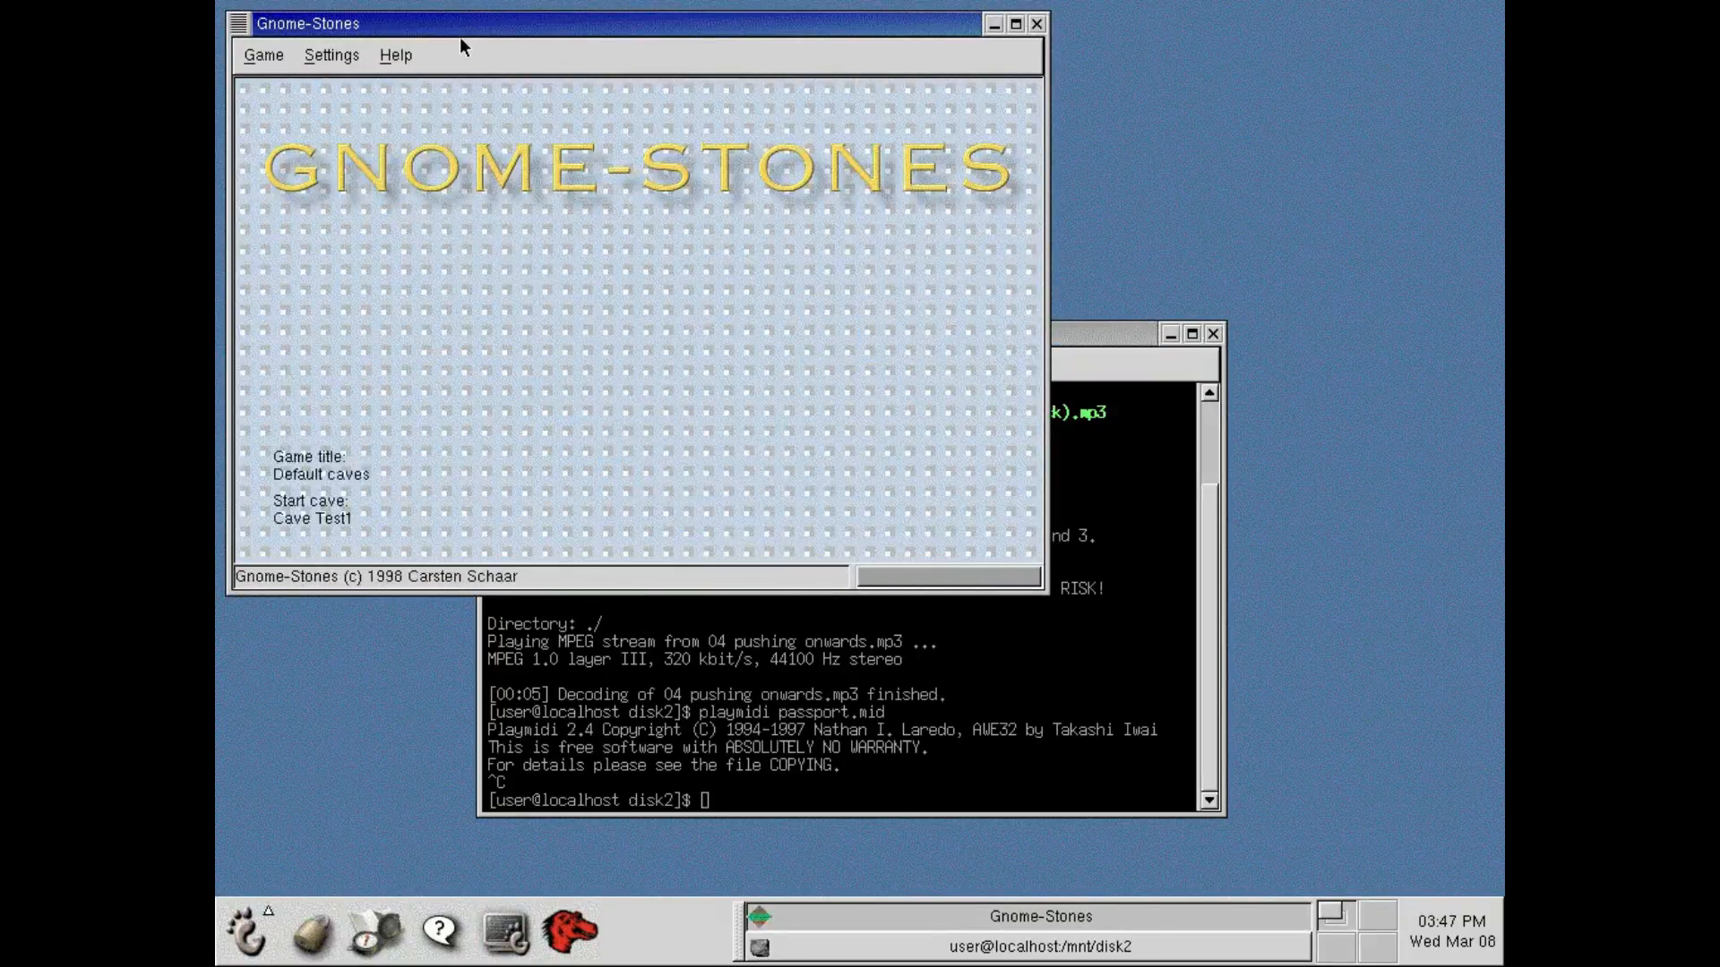
click(262, 54)
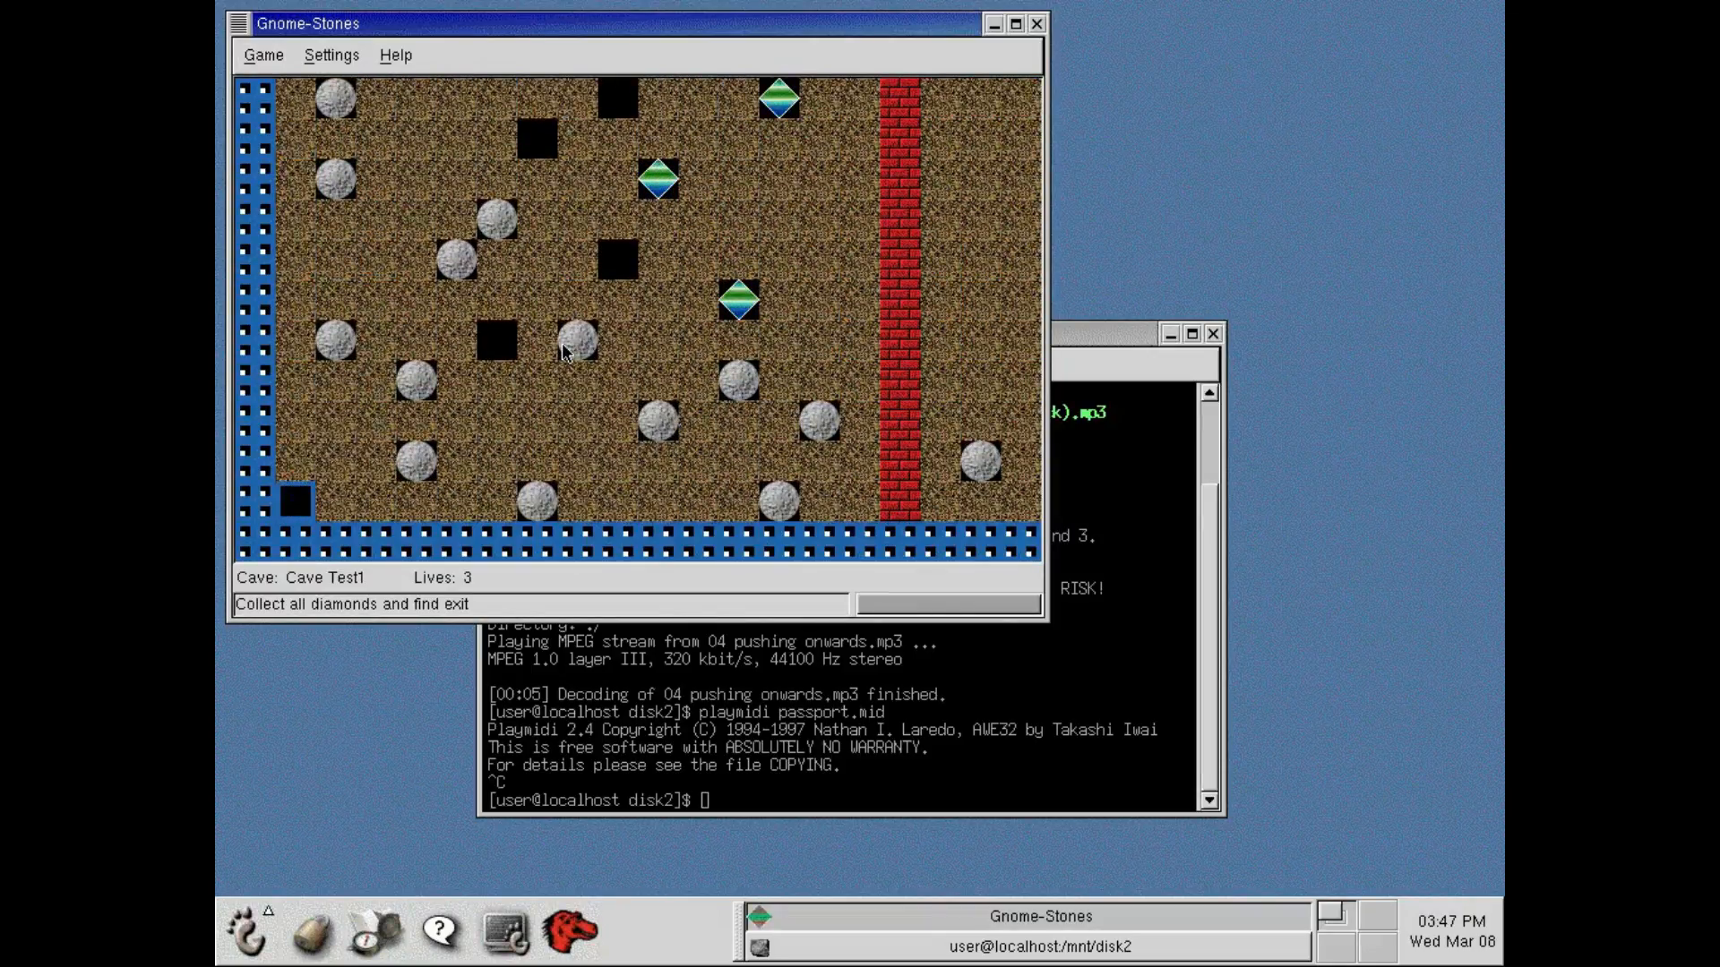
Dig from the cave's lower-left corner to the two nearest diamonds and collect them.
key(Up)
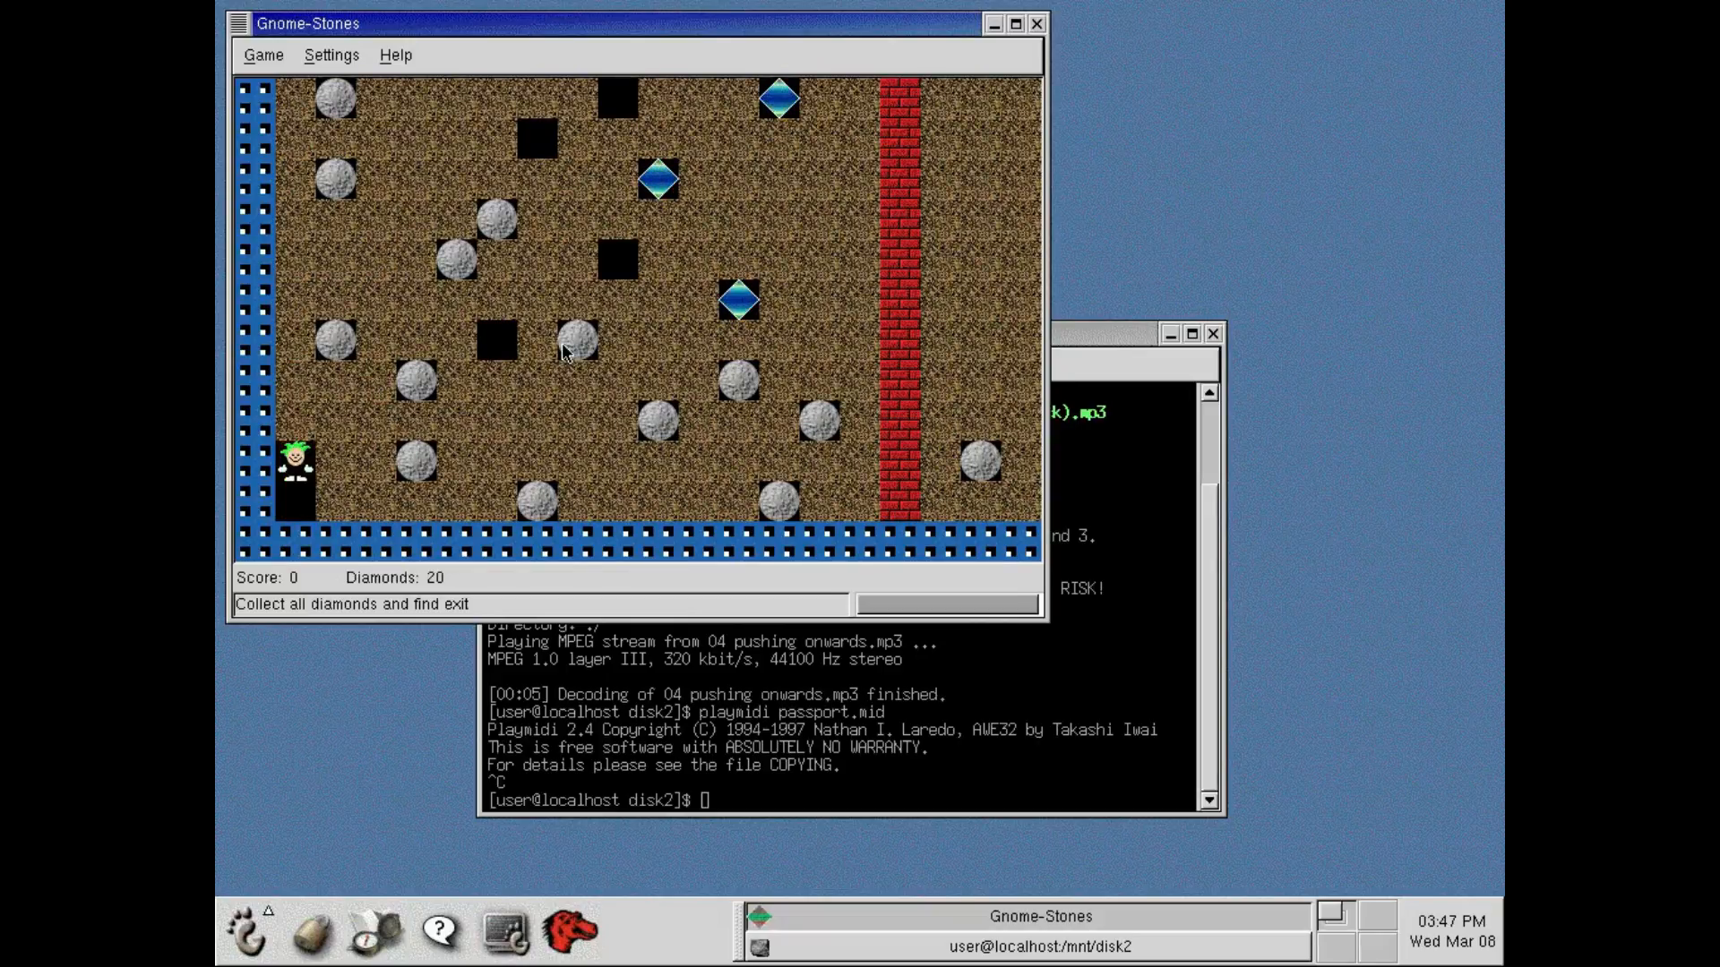
key(Right)
key(Right)
key(Up)
key(Right)
key(Right)
key(Right)
key(Up)
key(Up)
key(Up)
key(Right)
key(Right)
key(Right)
key(Right)
key(Right)
key(Right)
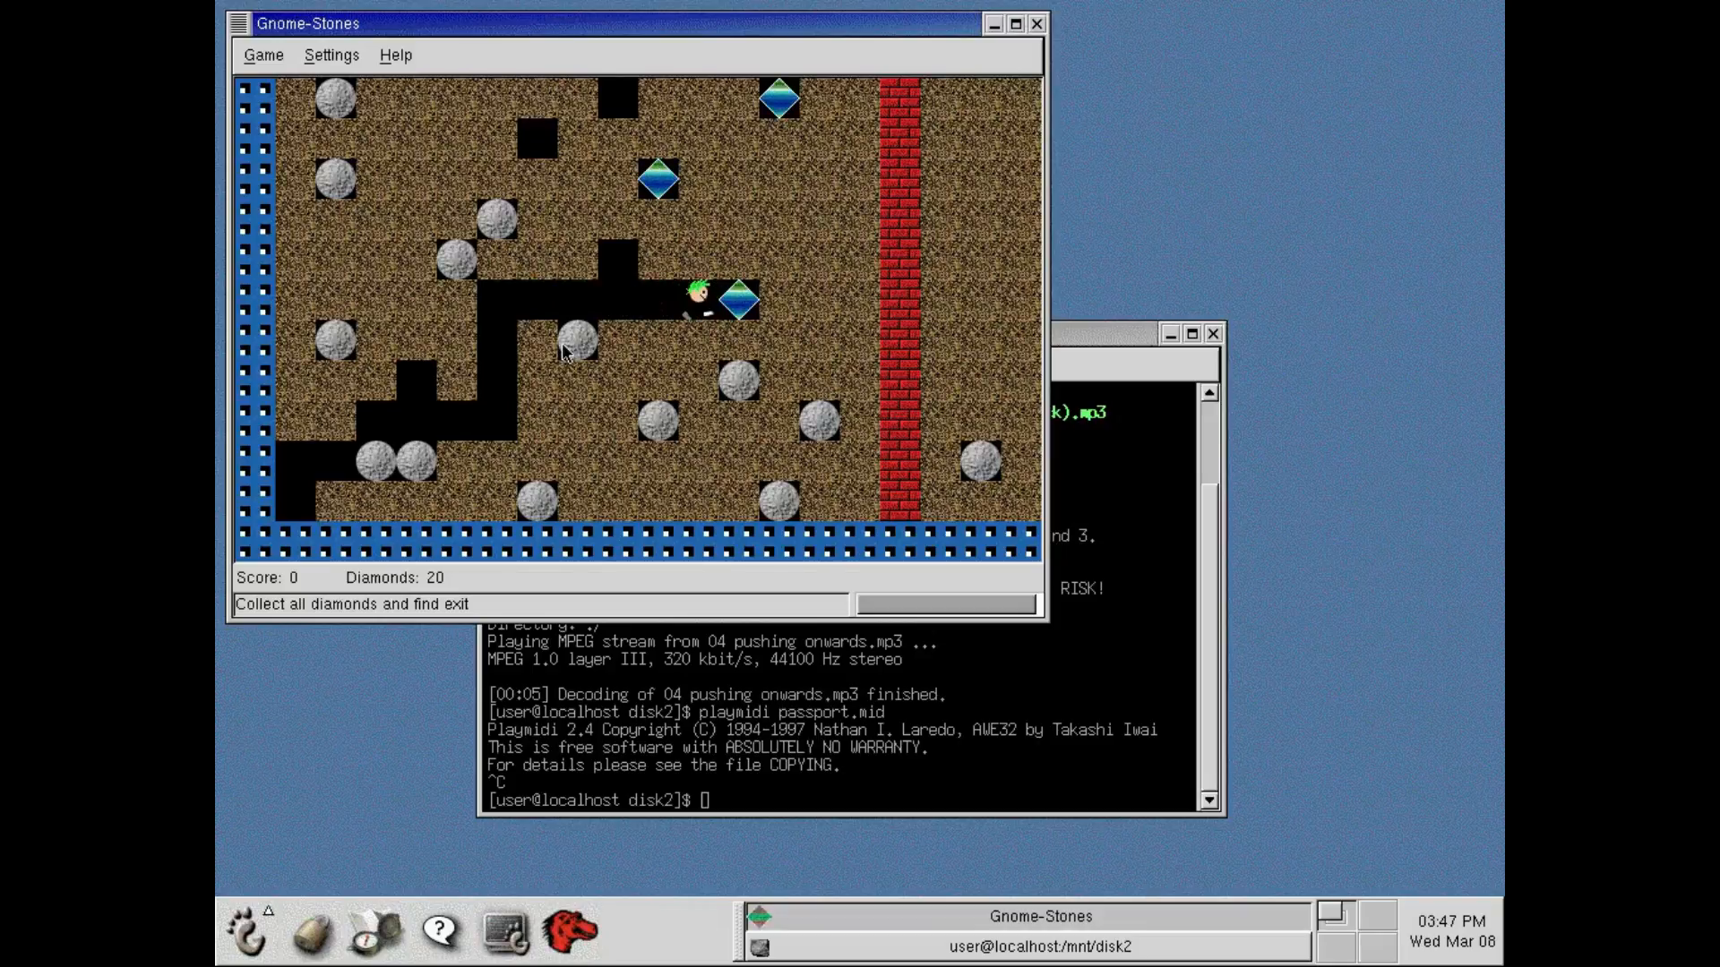
key(Up)
key(Up)
Collect the third diamond beside the red brick wall and close Gnome-Stones.
key(Up)
key(Left)
key(Left)
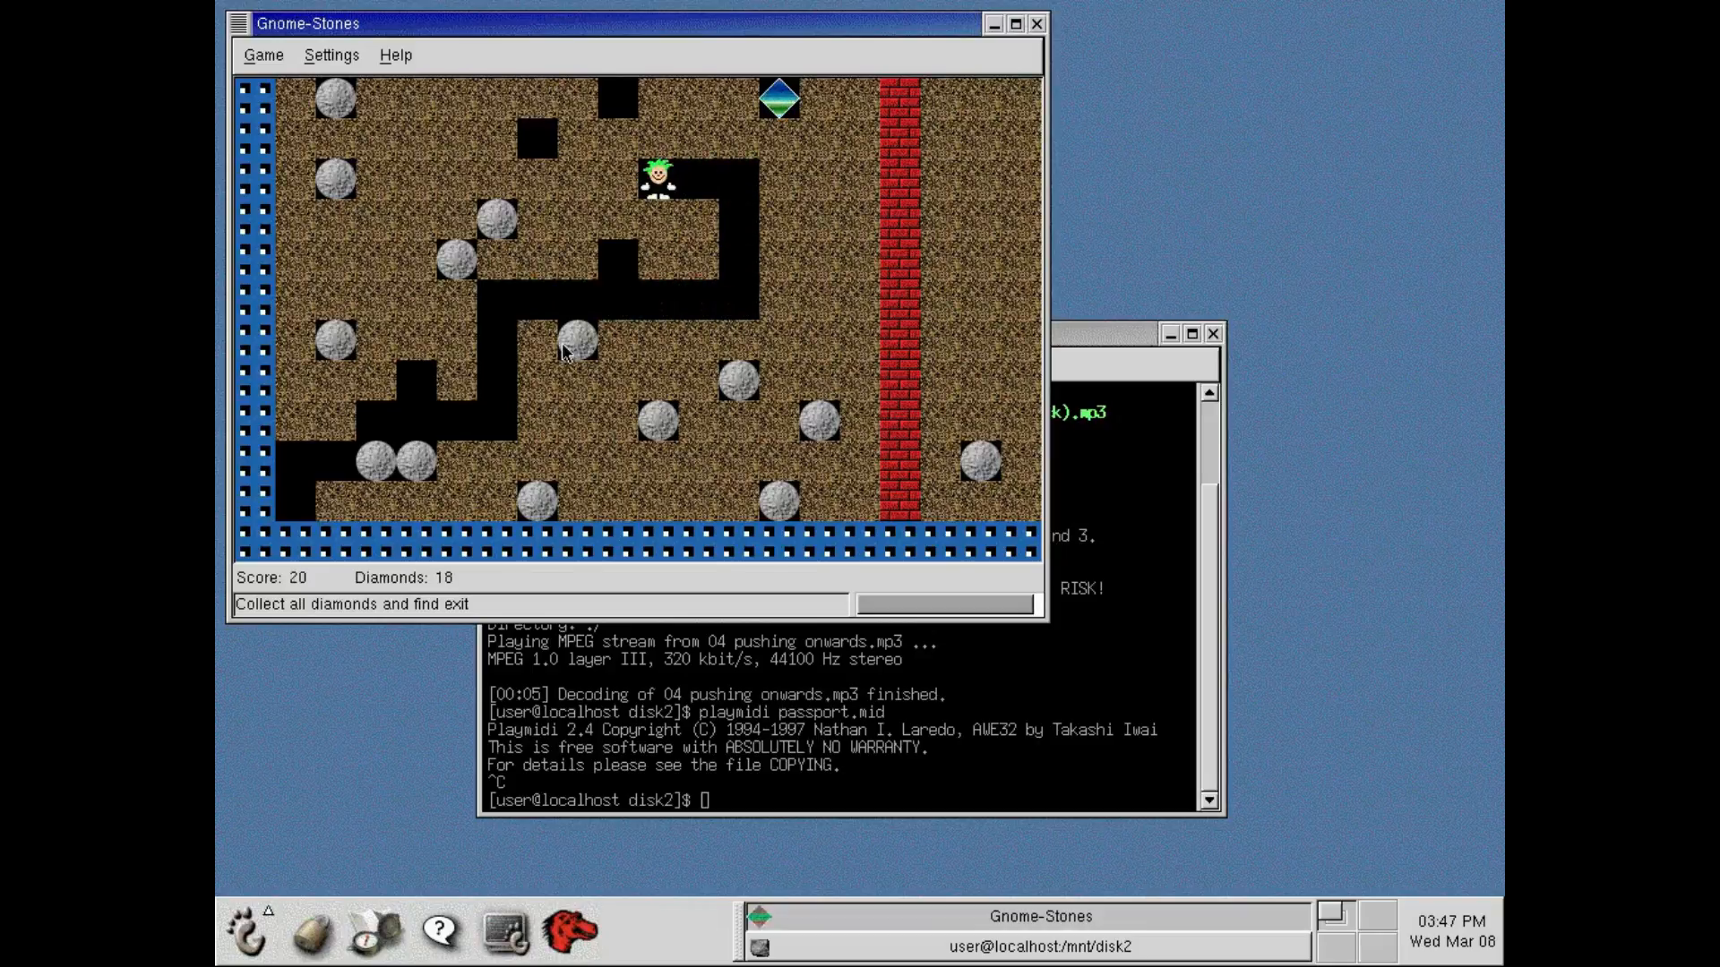
key(Up)
key(Up)
key(Right)
key(Right)
key(Right)
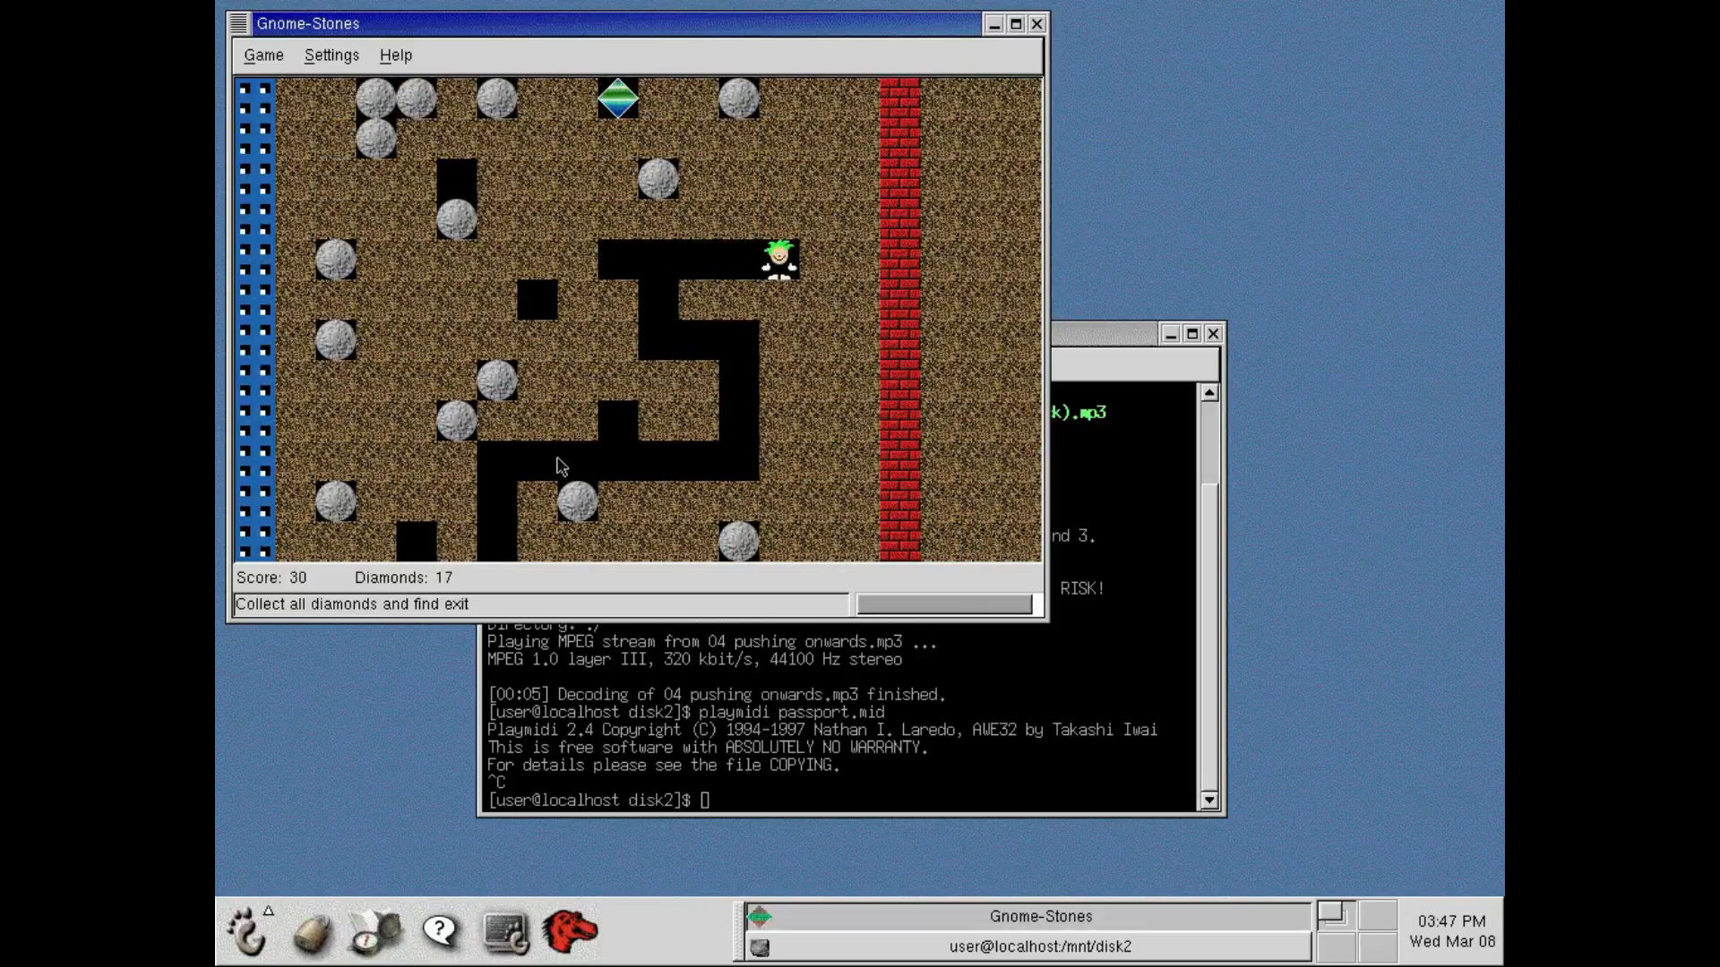
click(1036, 24)
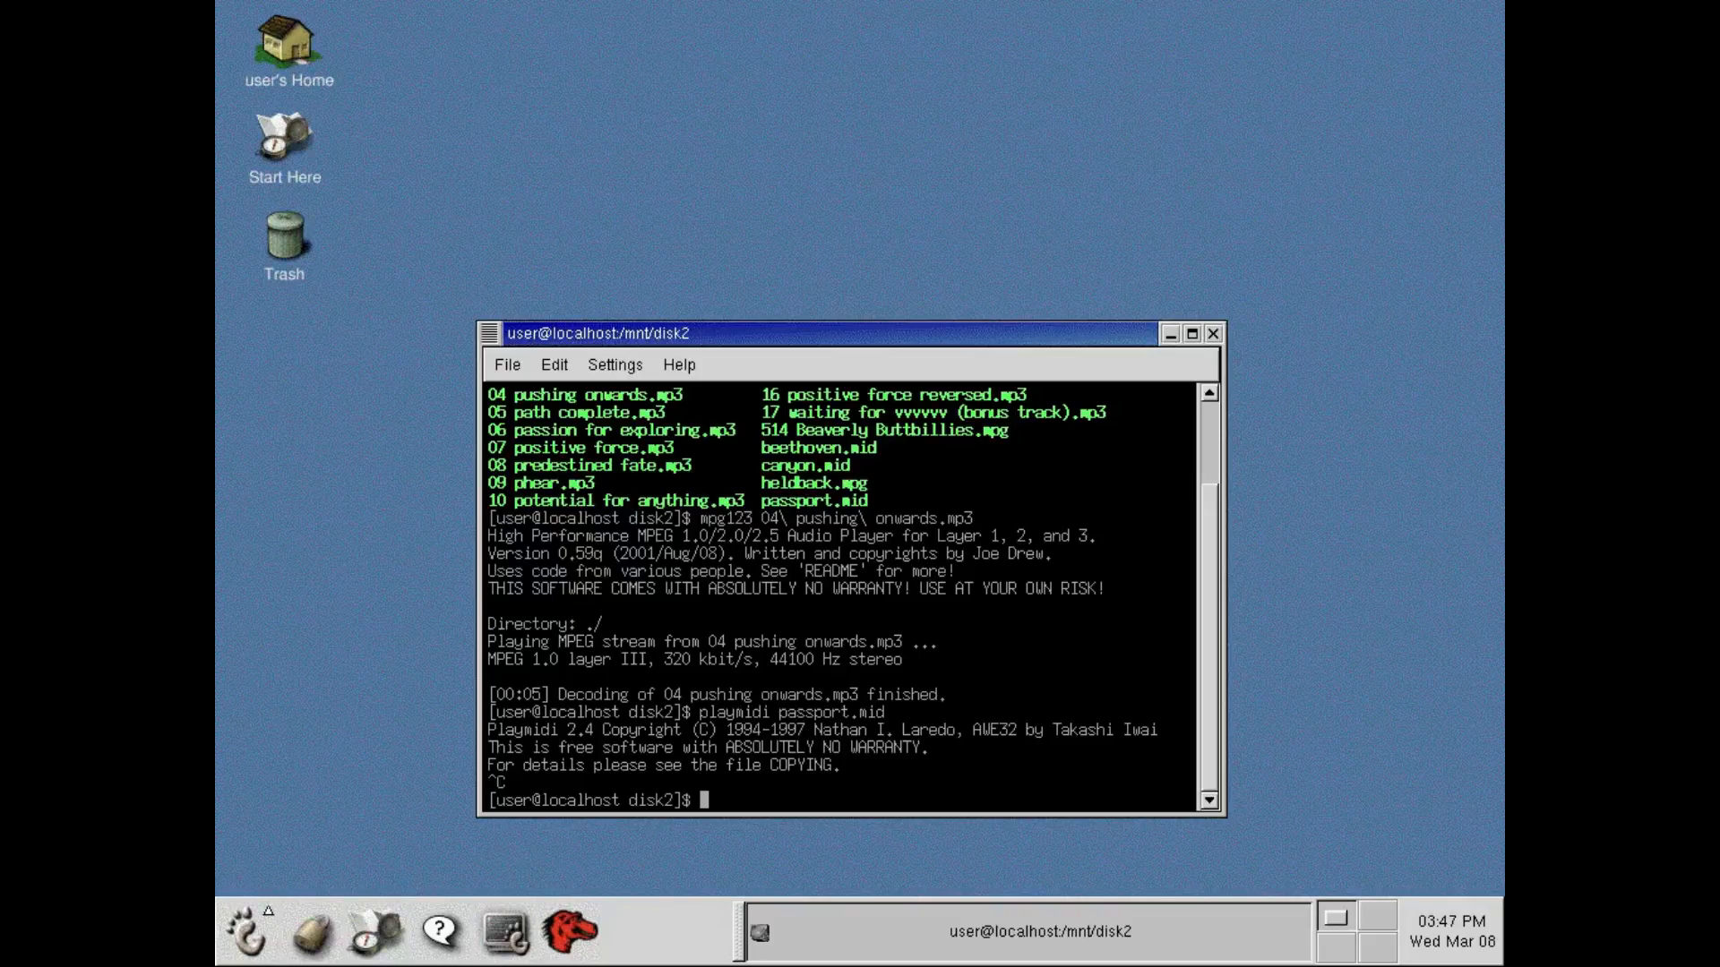
Launch AbiWord from the GNOME applications and maximize its window.
click(239, 917)
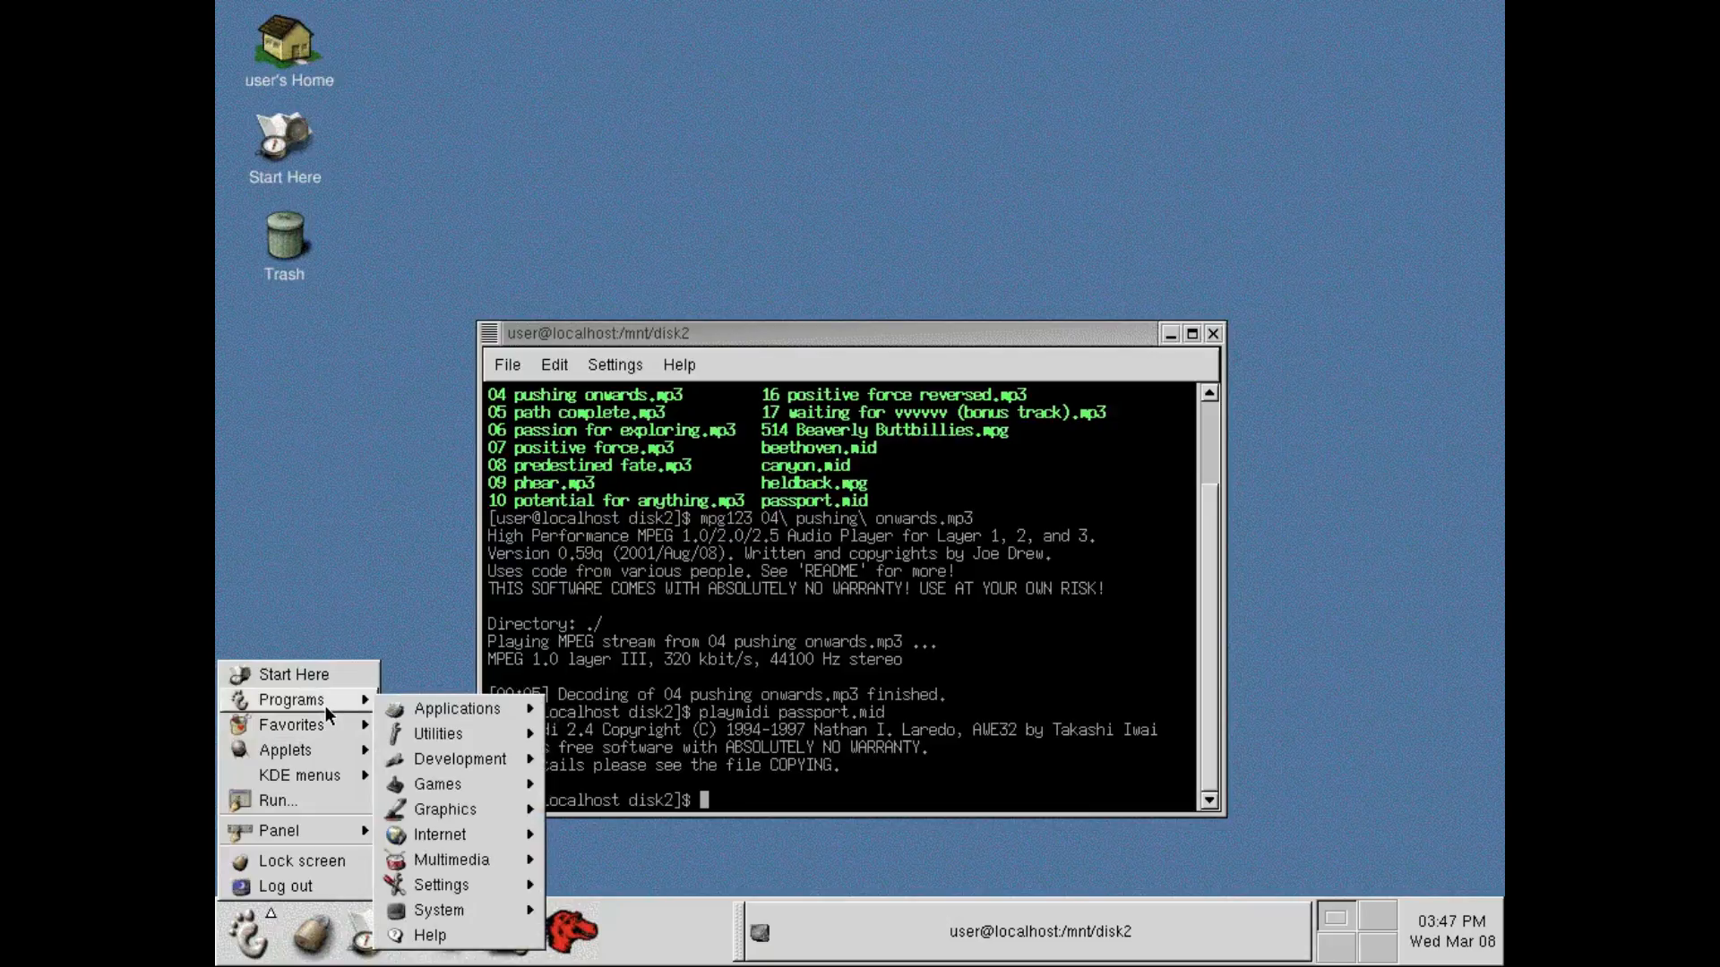
mouse_move(394, 717)
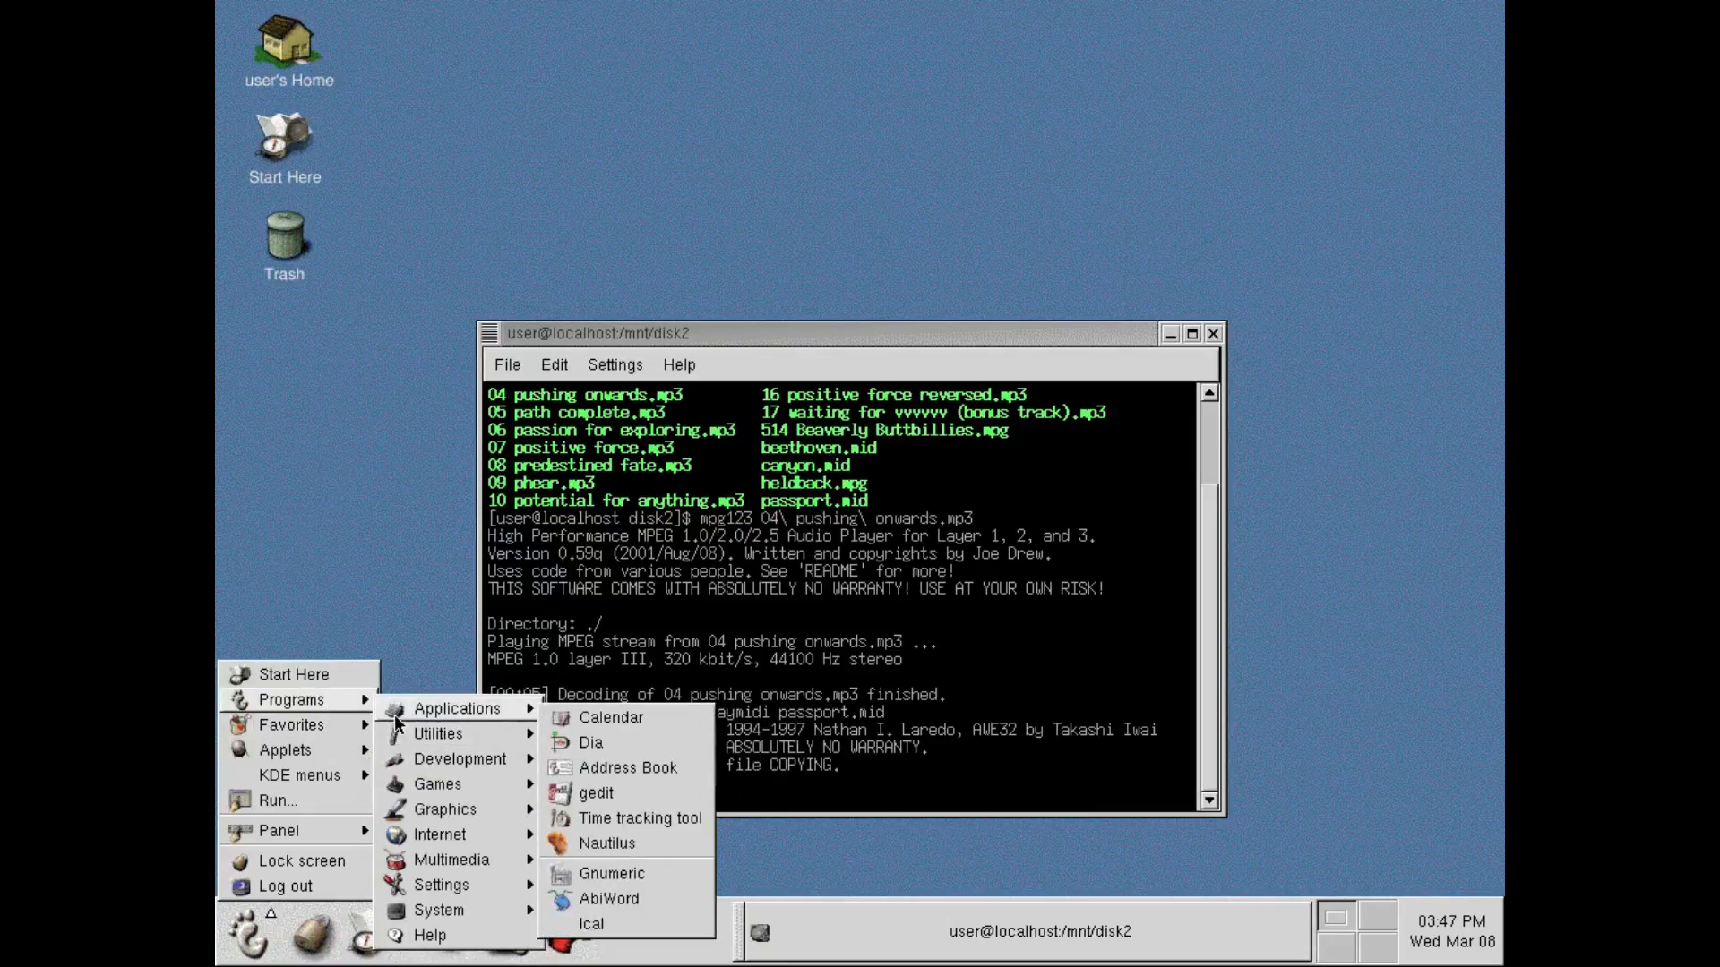
mouse_move(403, 790)
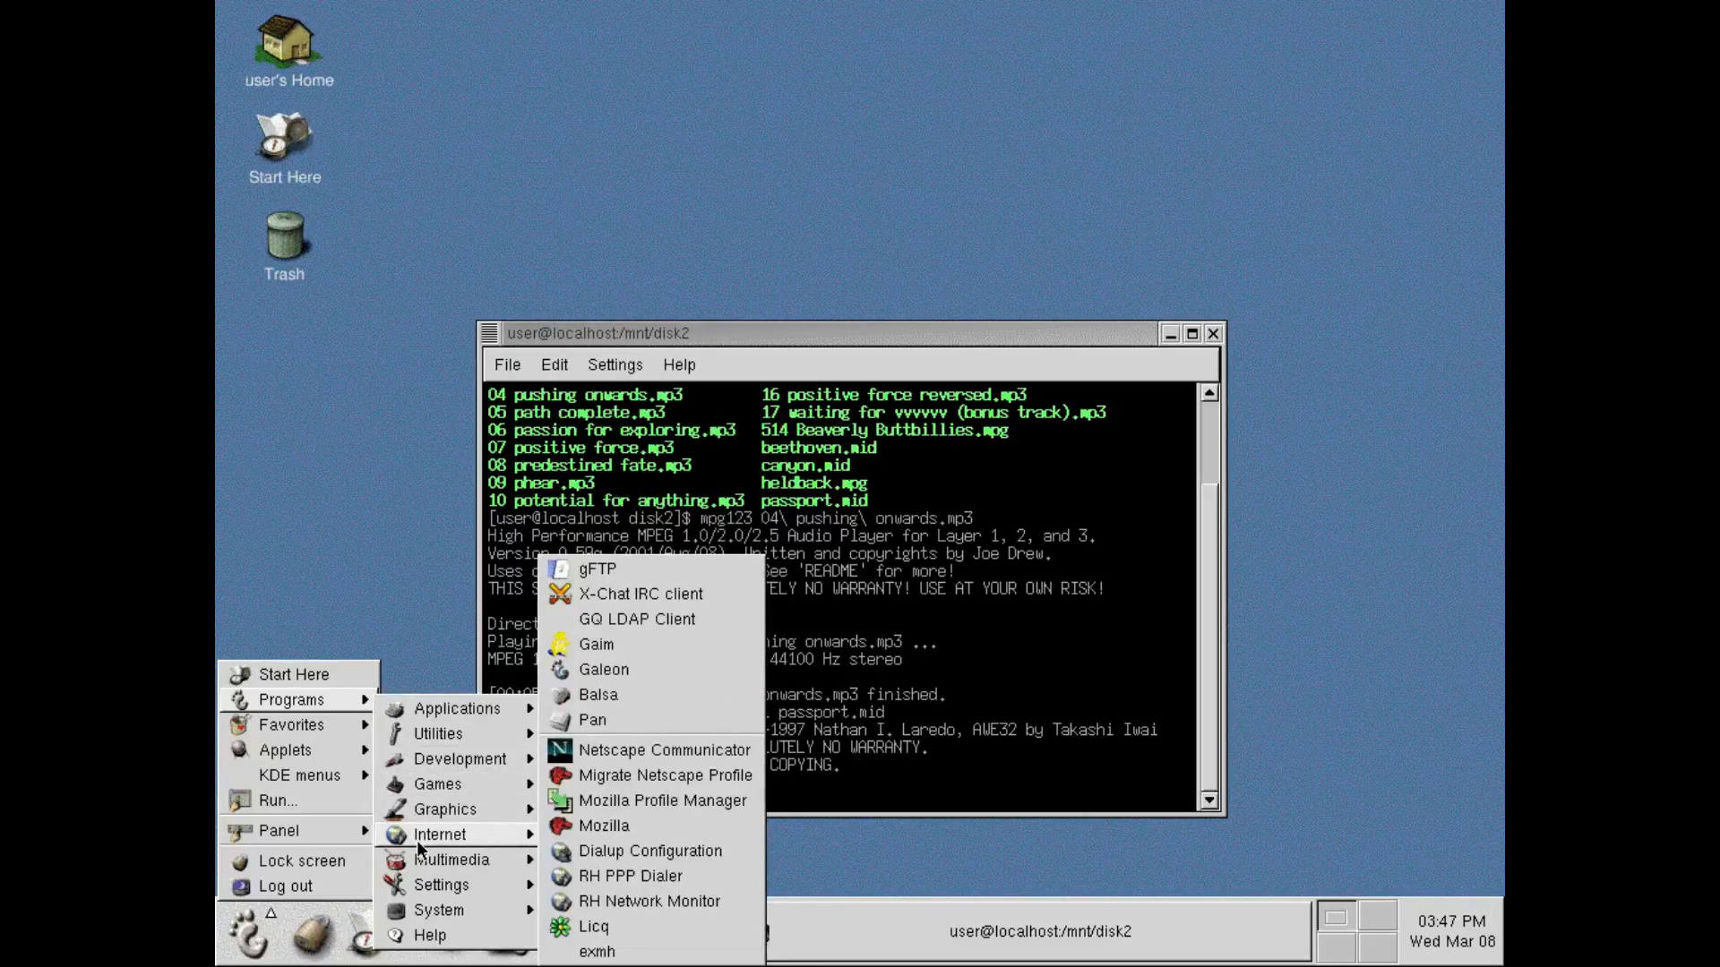
mouse_move(412, 911)
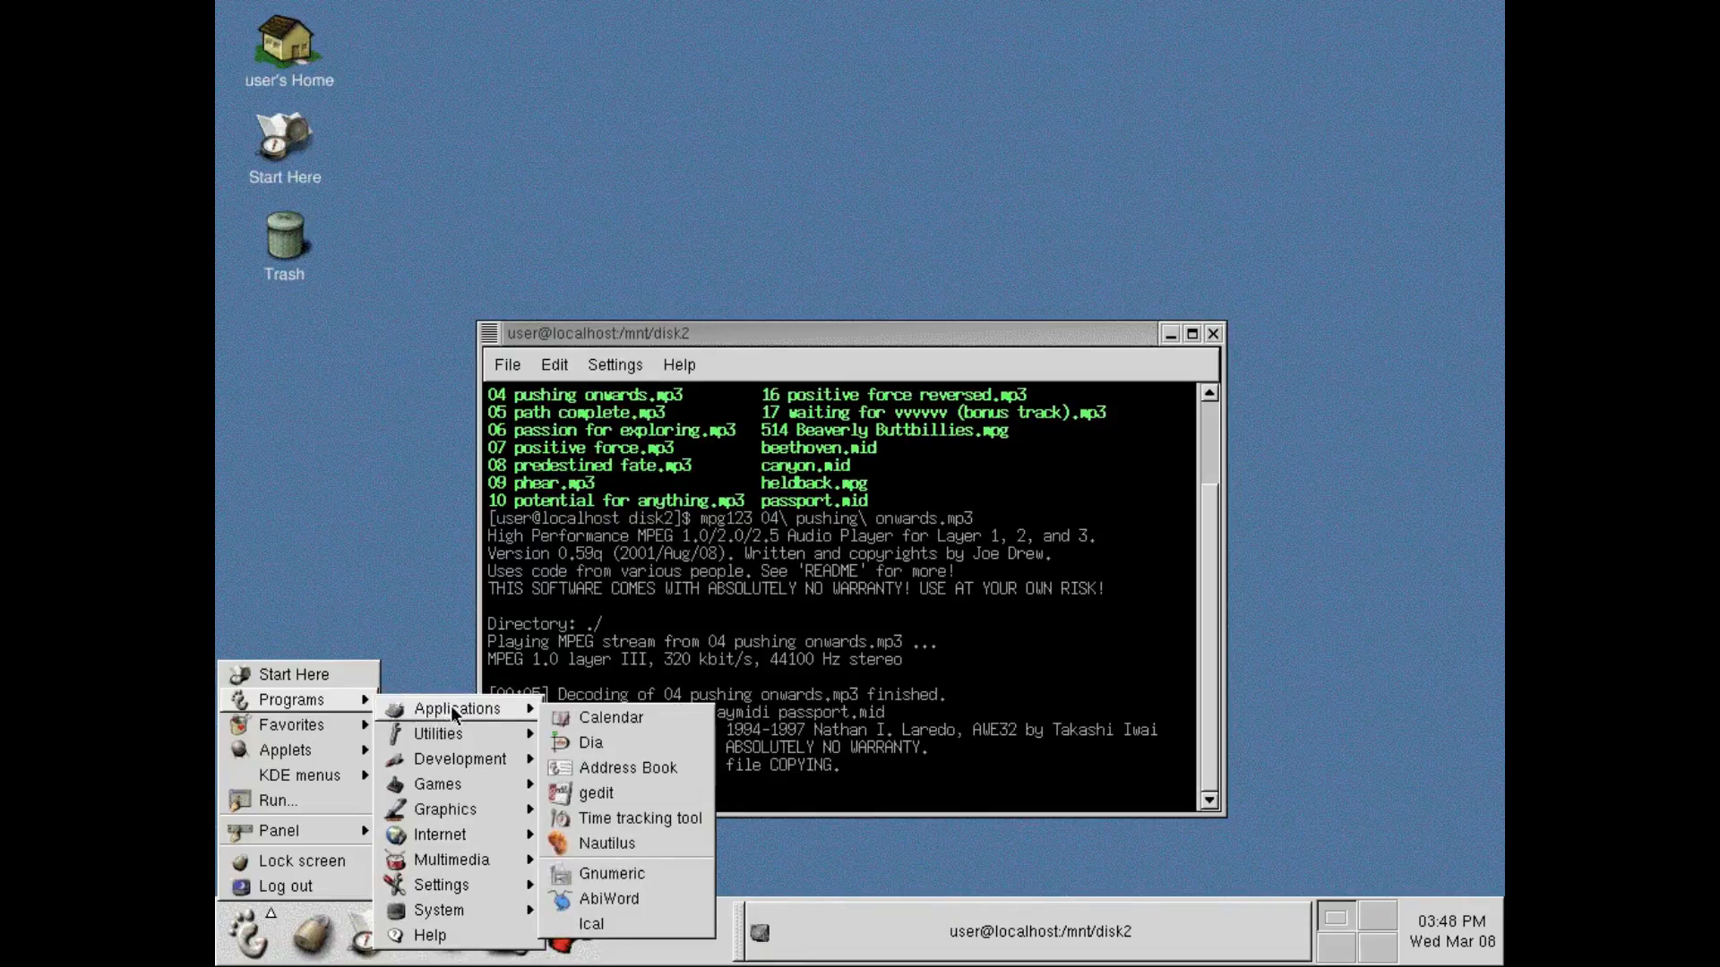
click(700, 899)
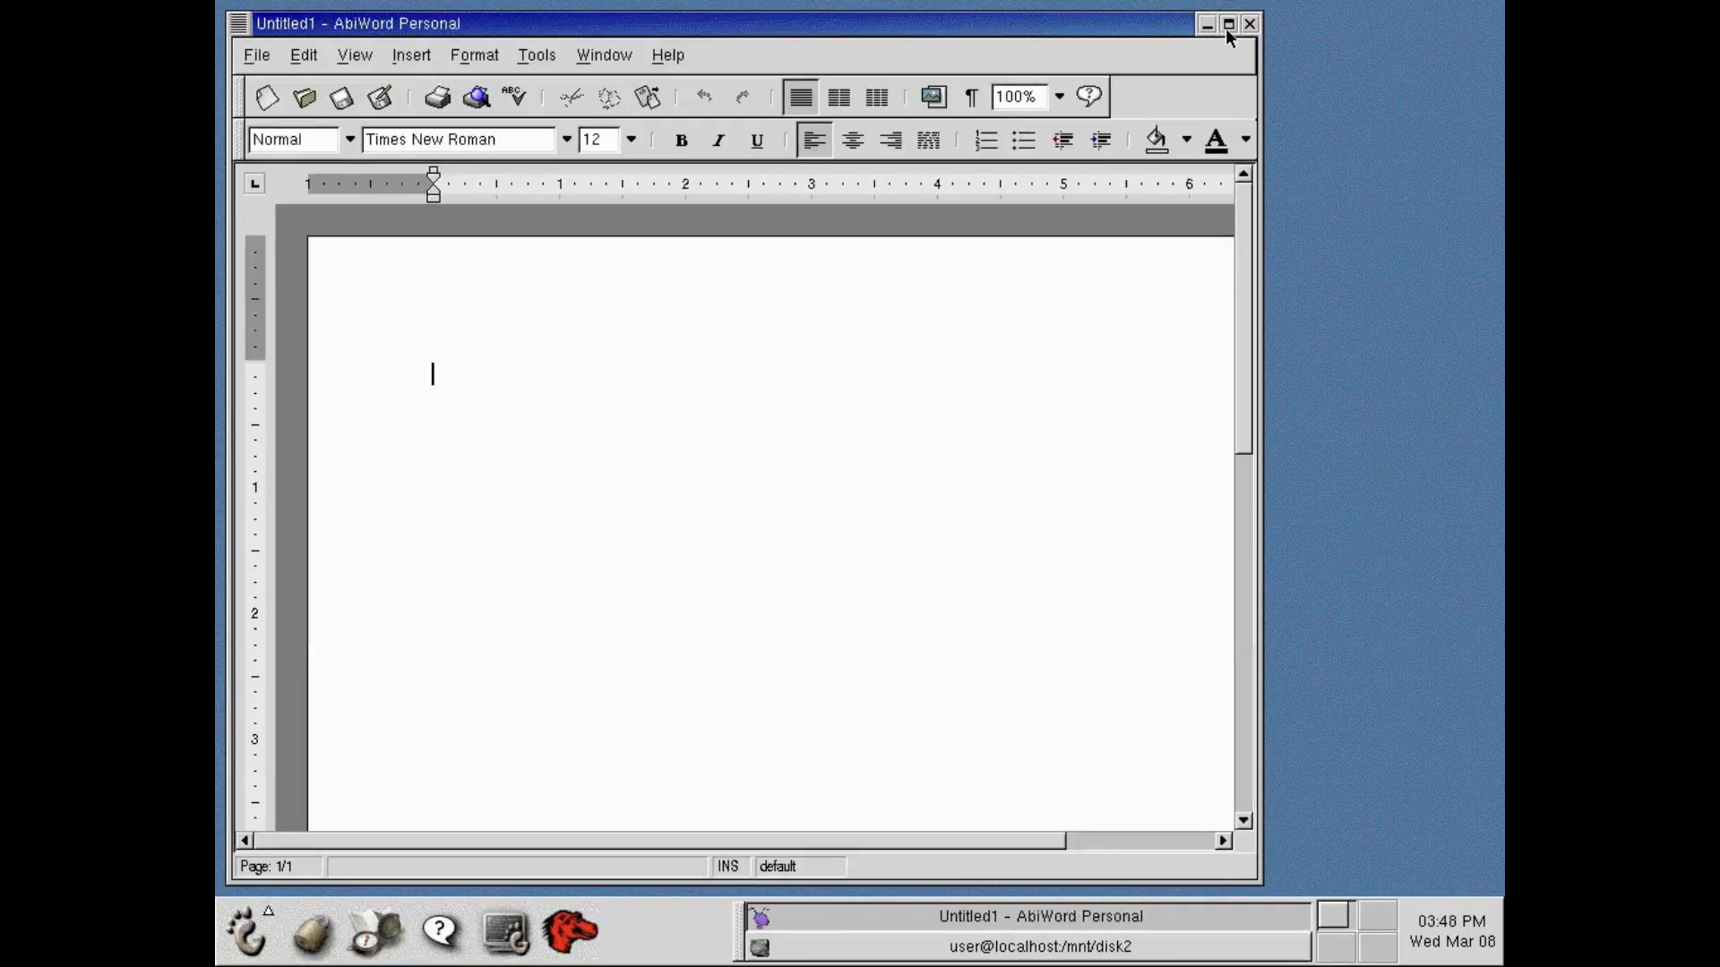
click(1228, 25)
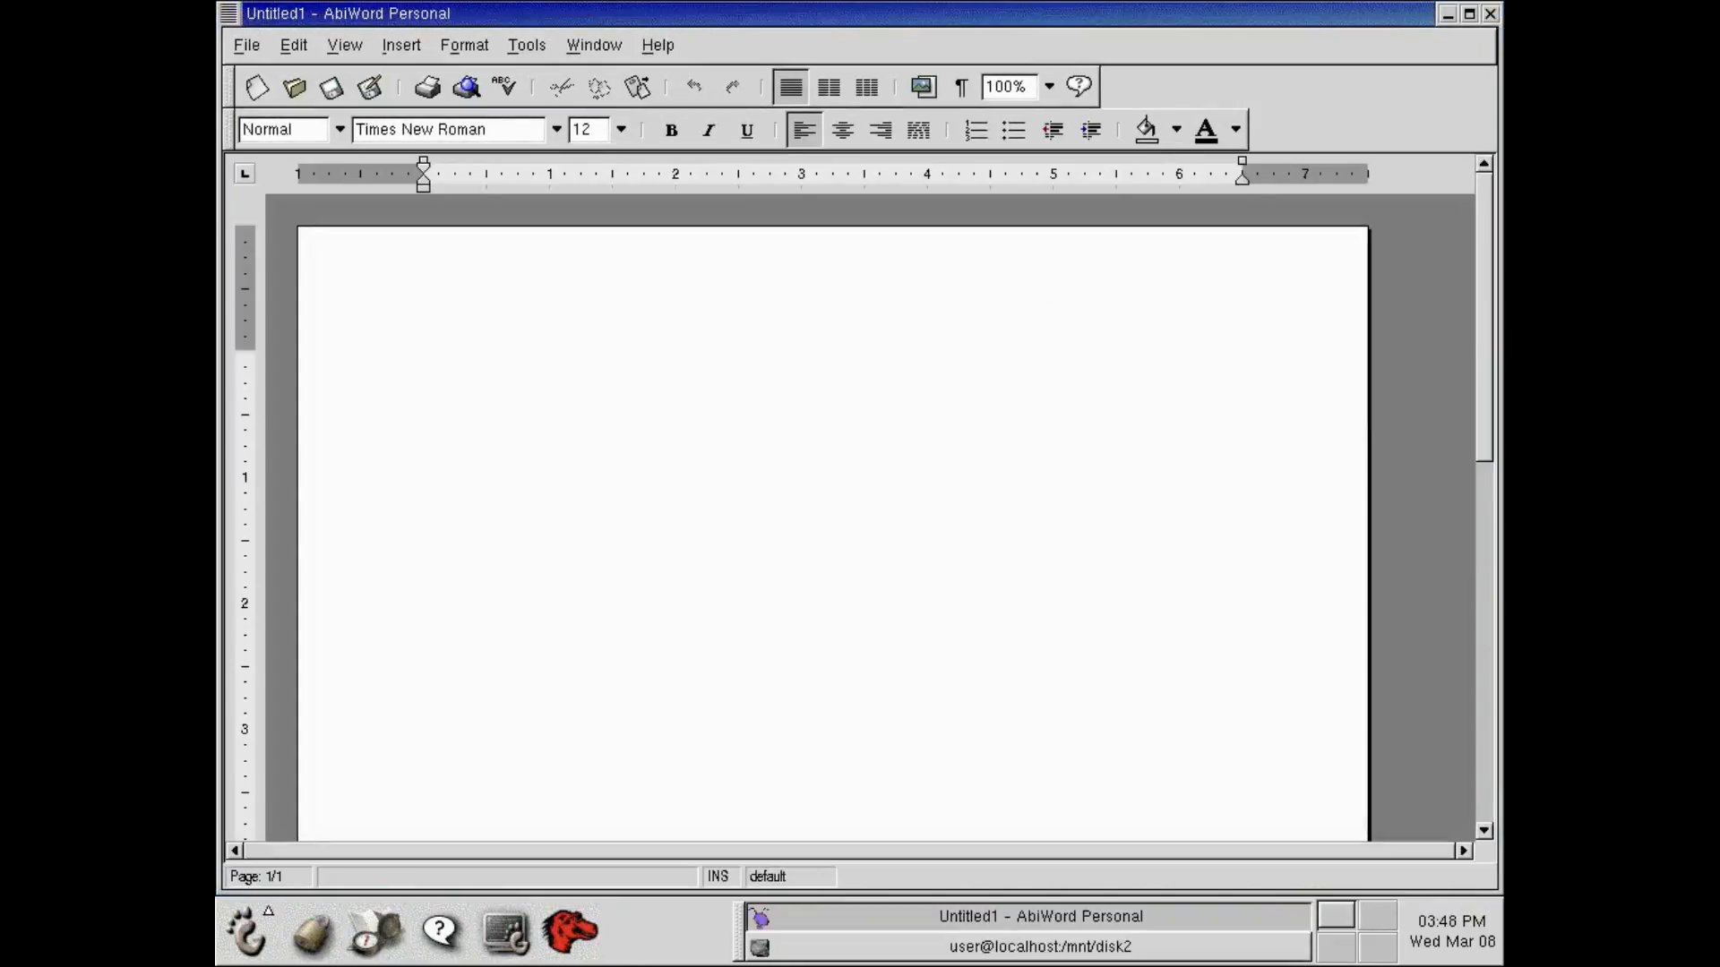
Write "The quick brown fox jumps over the lazy dog." in the blank document and close AbiWord without saving.
text(The qui)
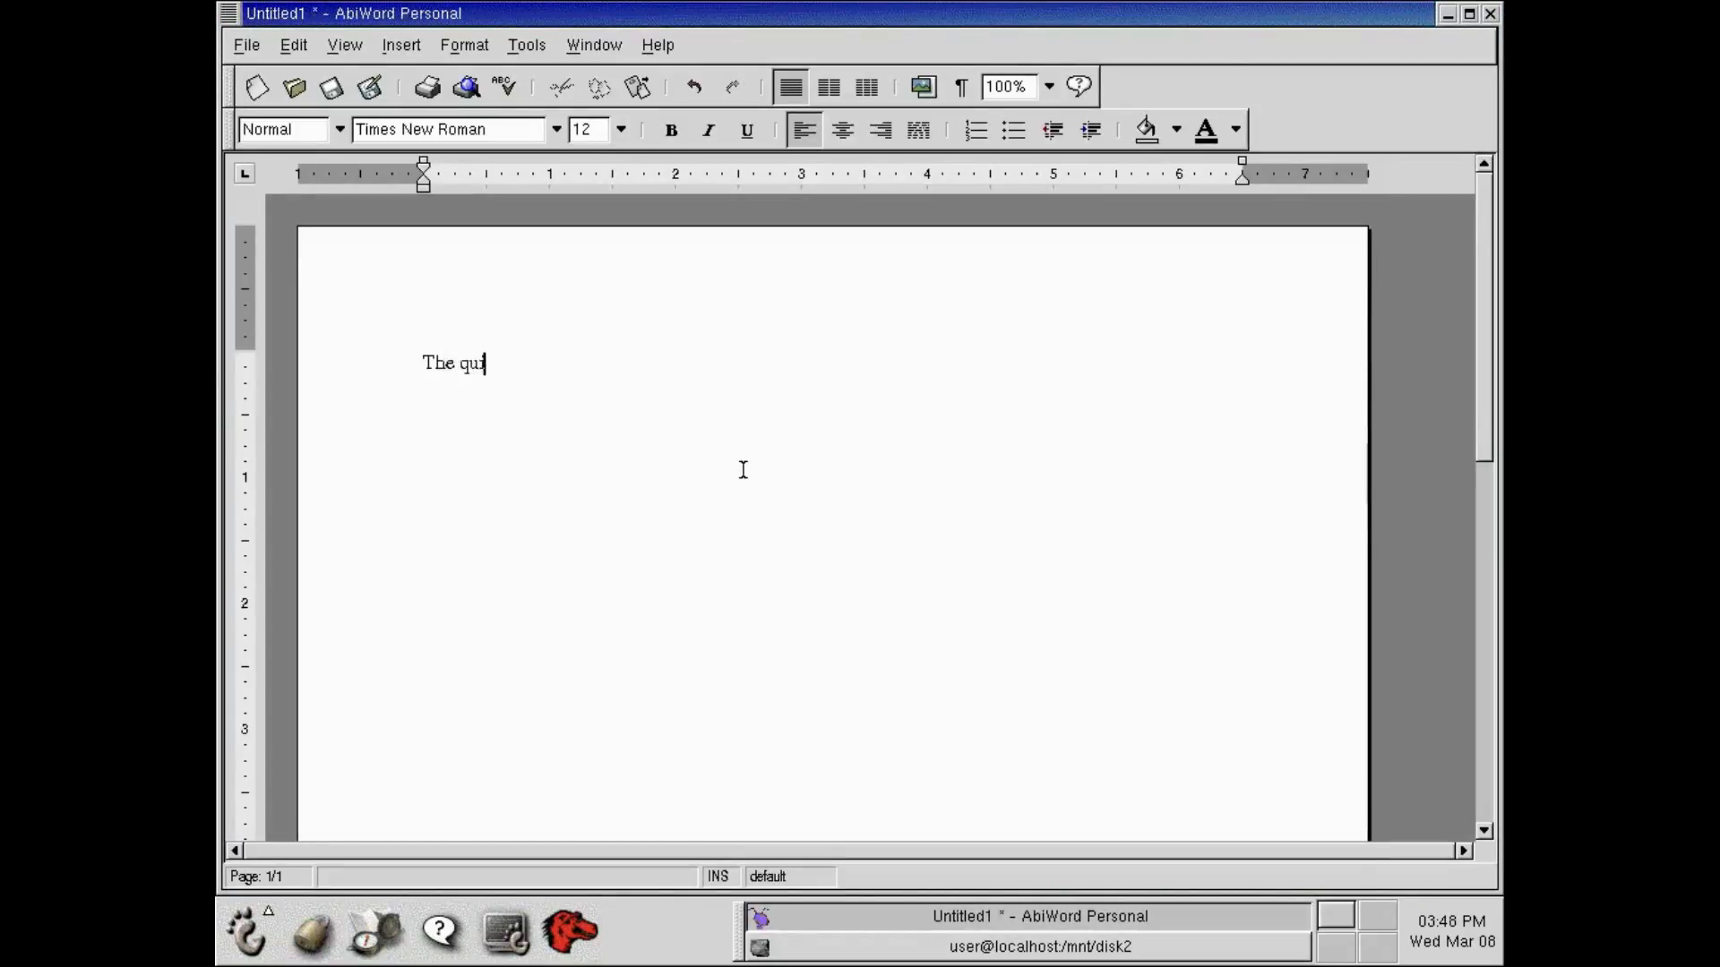
text(ck brown fox jumps)
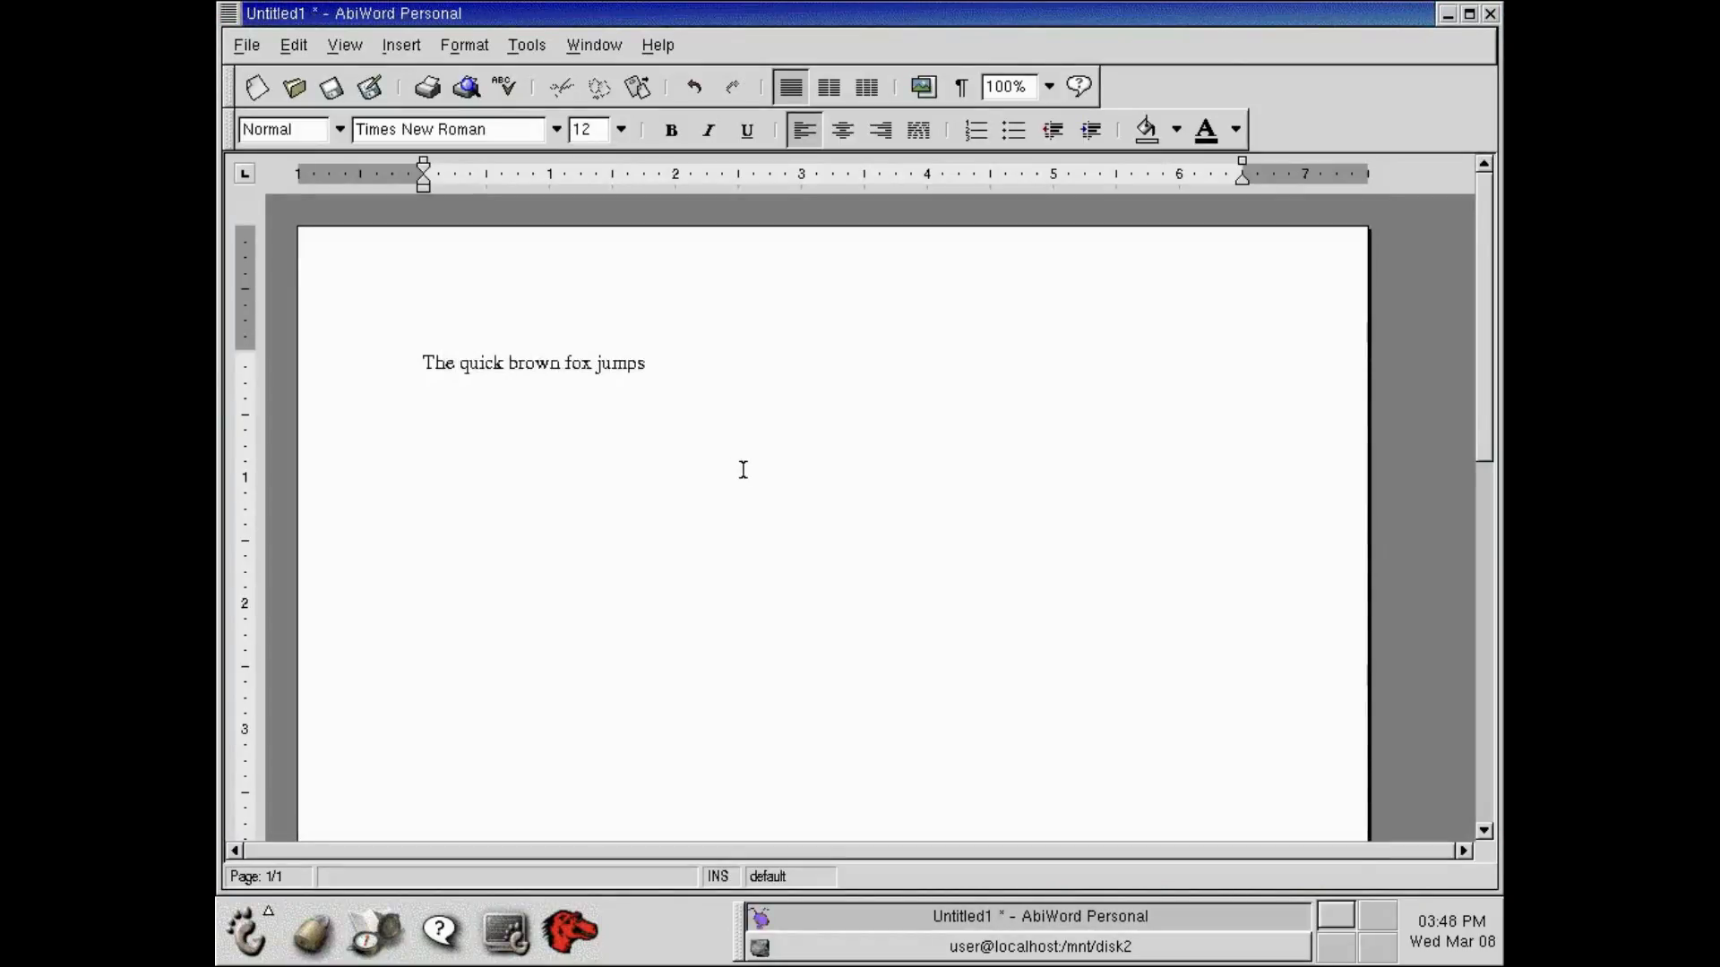
text( over the lazy dog.)
click(1489, 15)
click(735, 427)
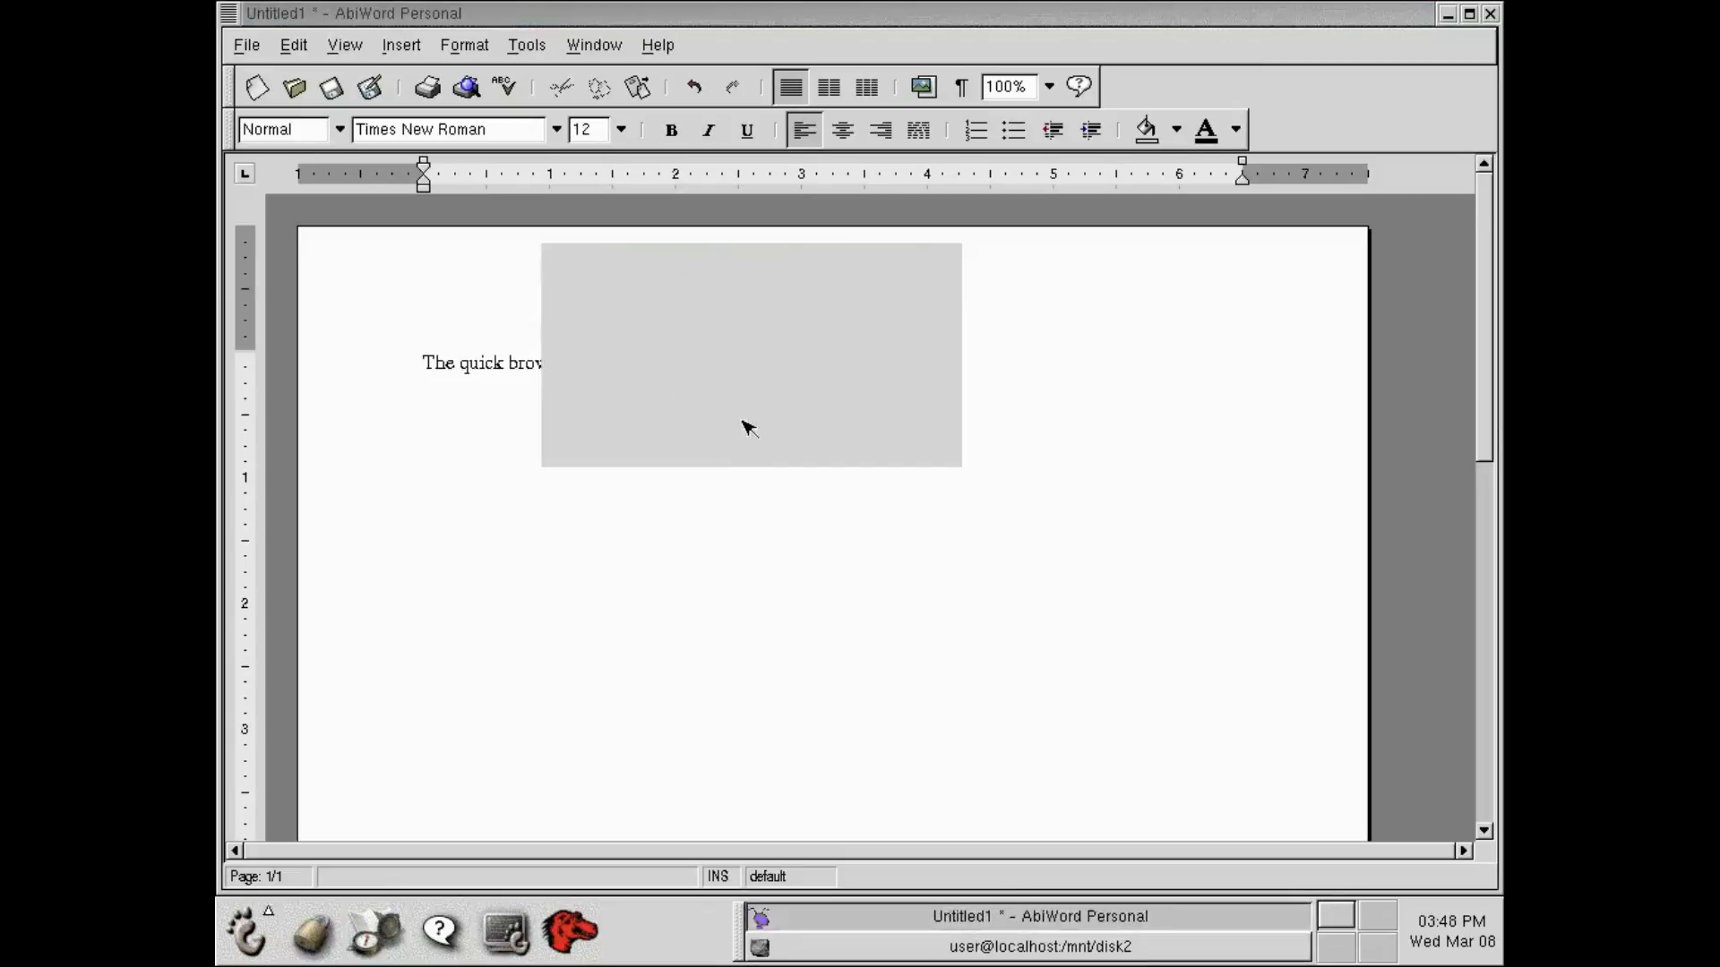
Launch The GIMP from the GNOME graphics programs.
click(243, 931)
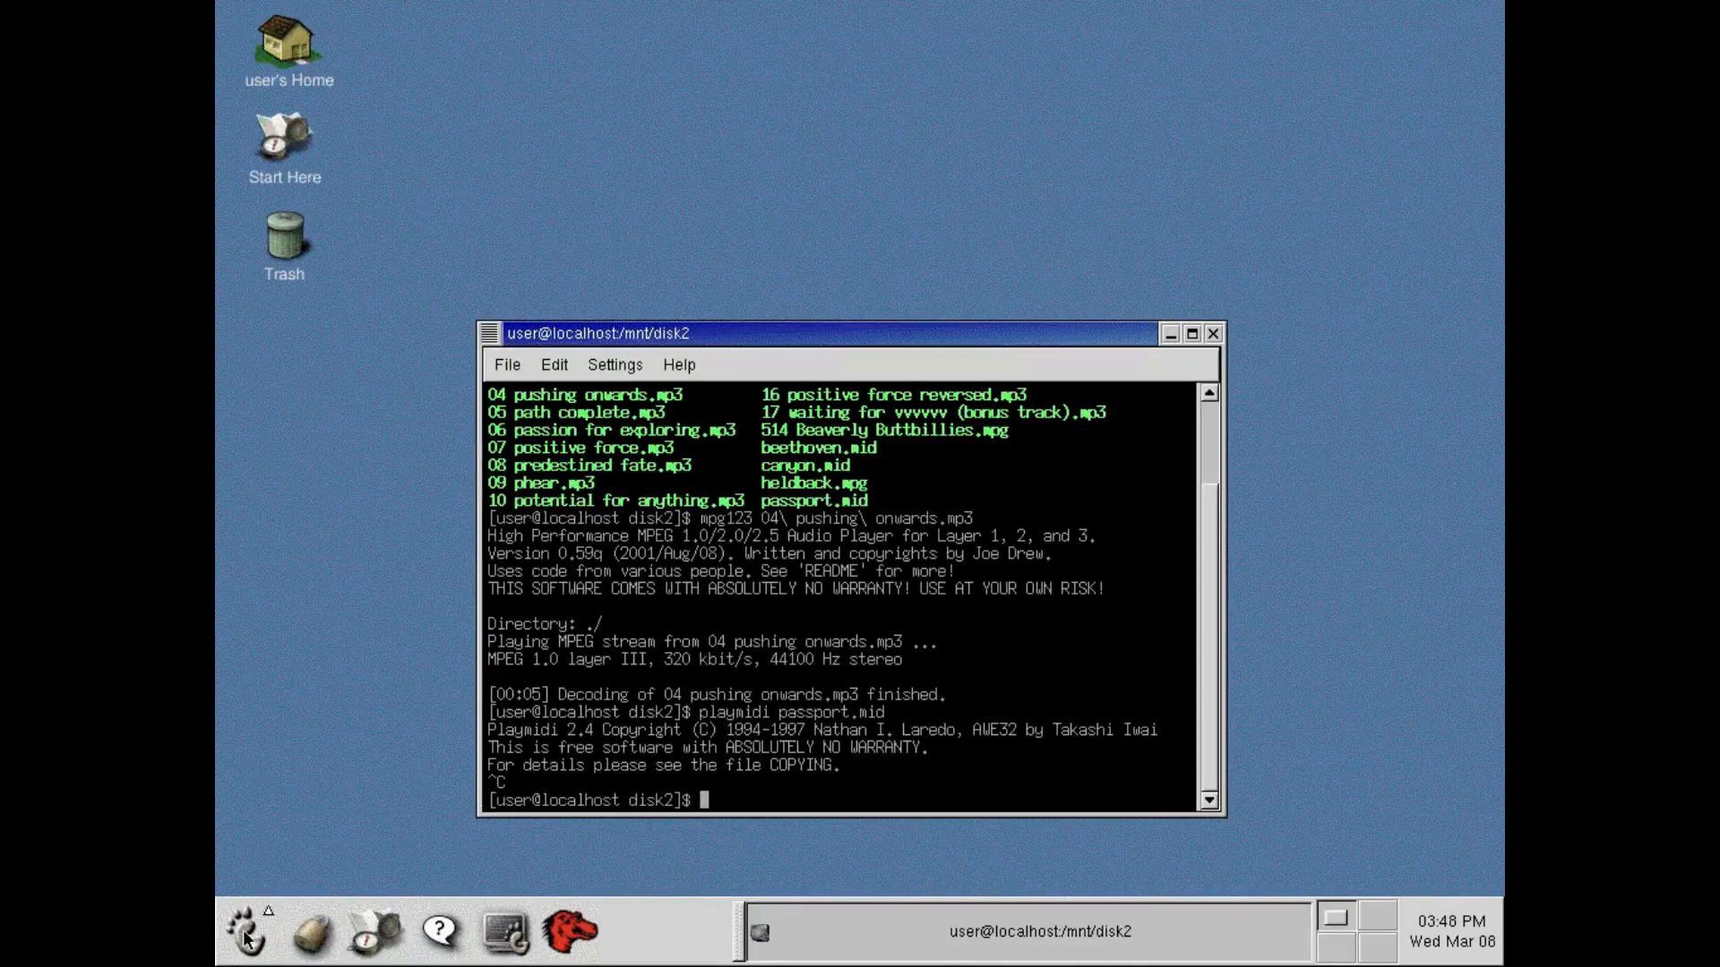
mouse_move(337, 780)
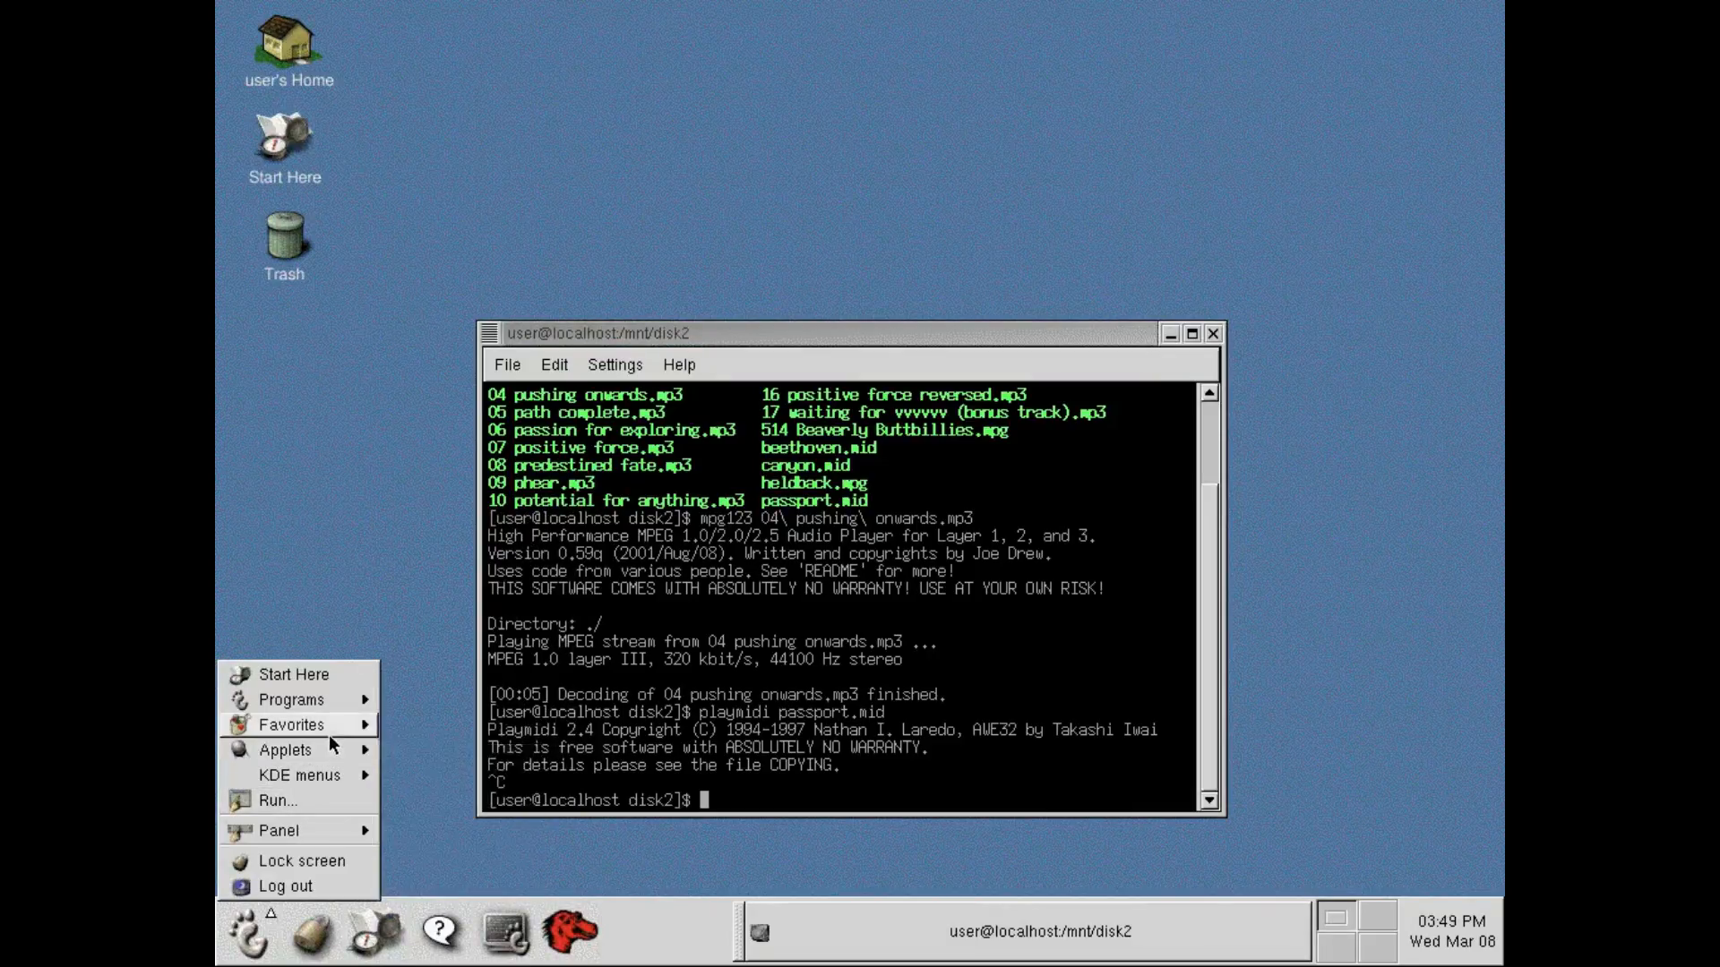
mouse_move(330, 704)
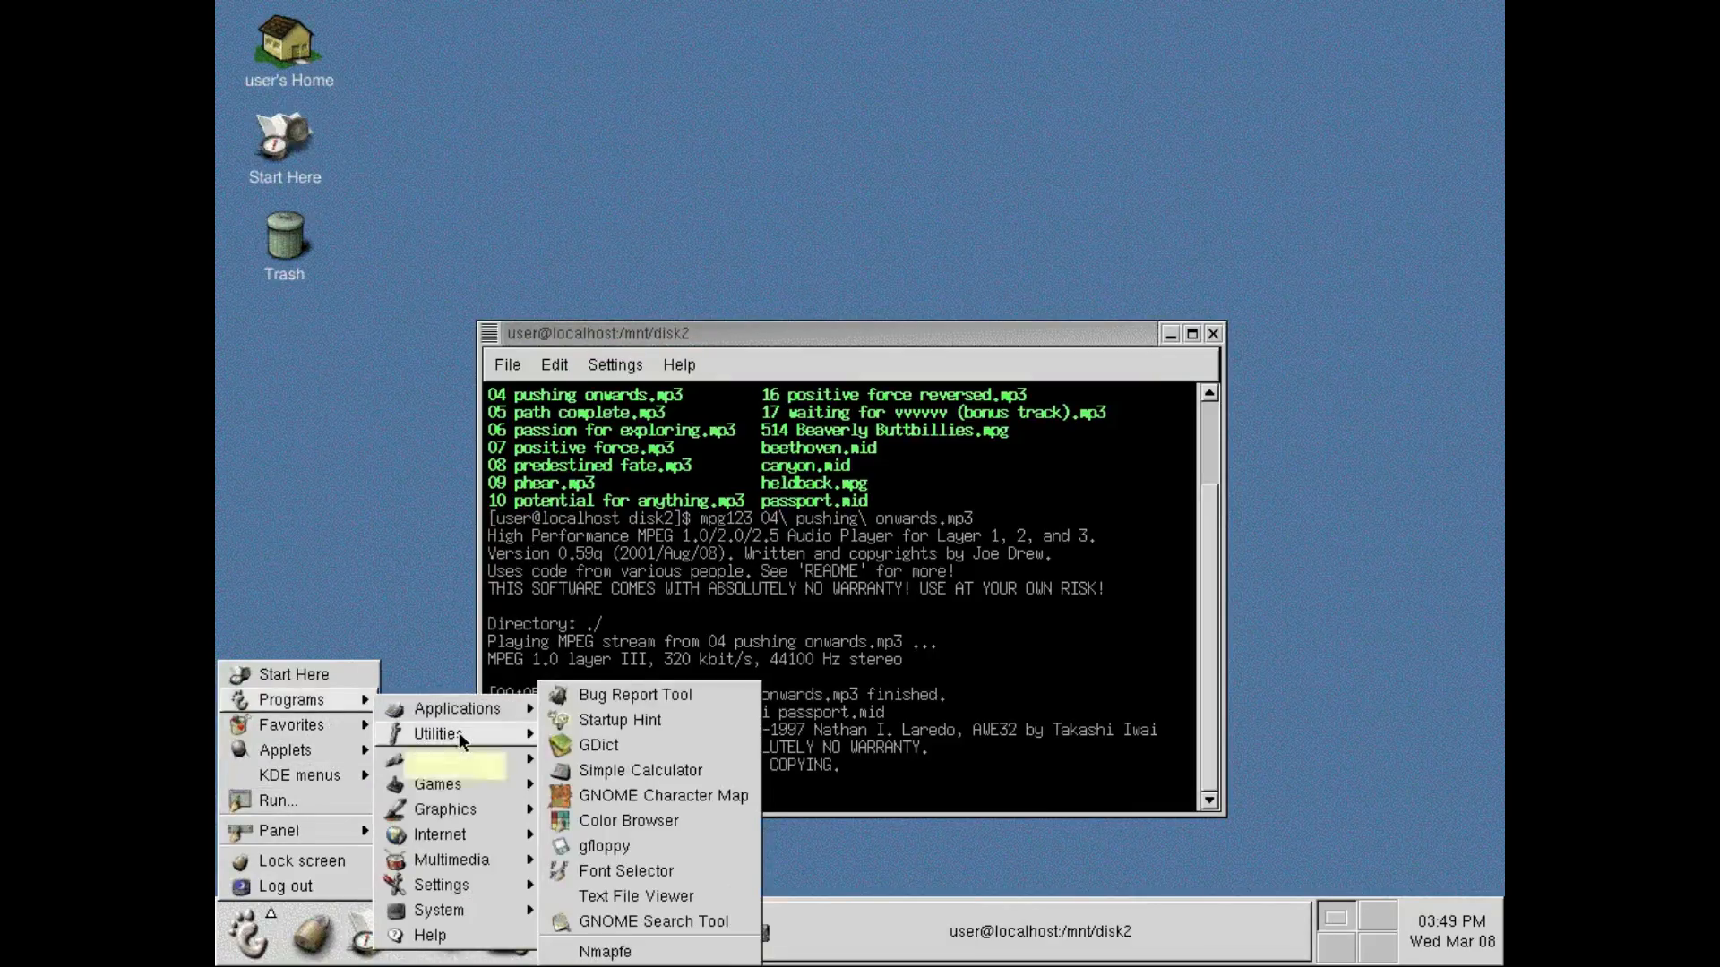
mouse_move(467, 780)
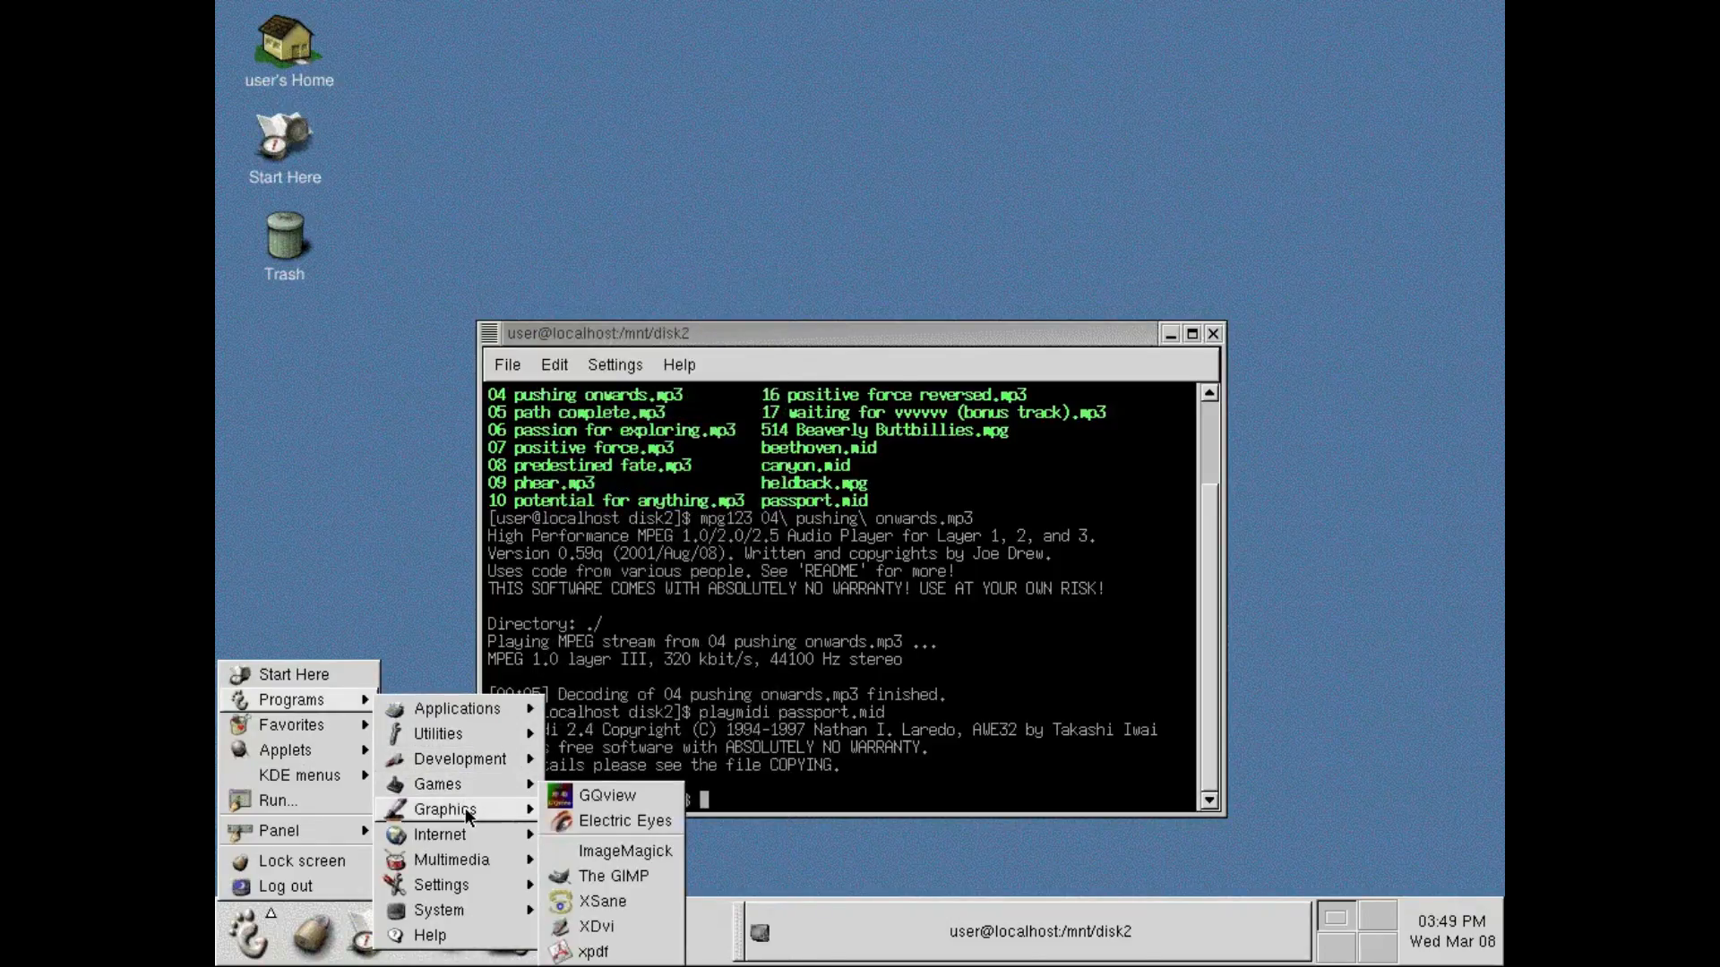
click(674, 873)
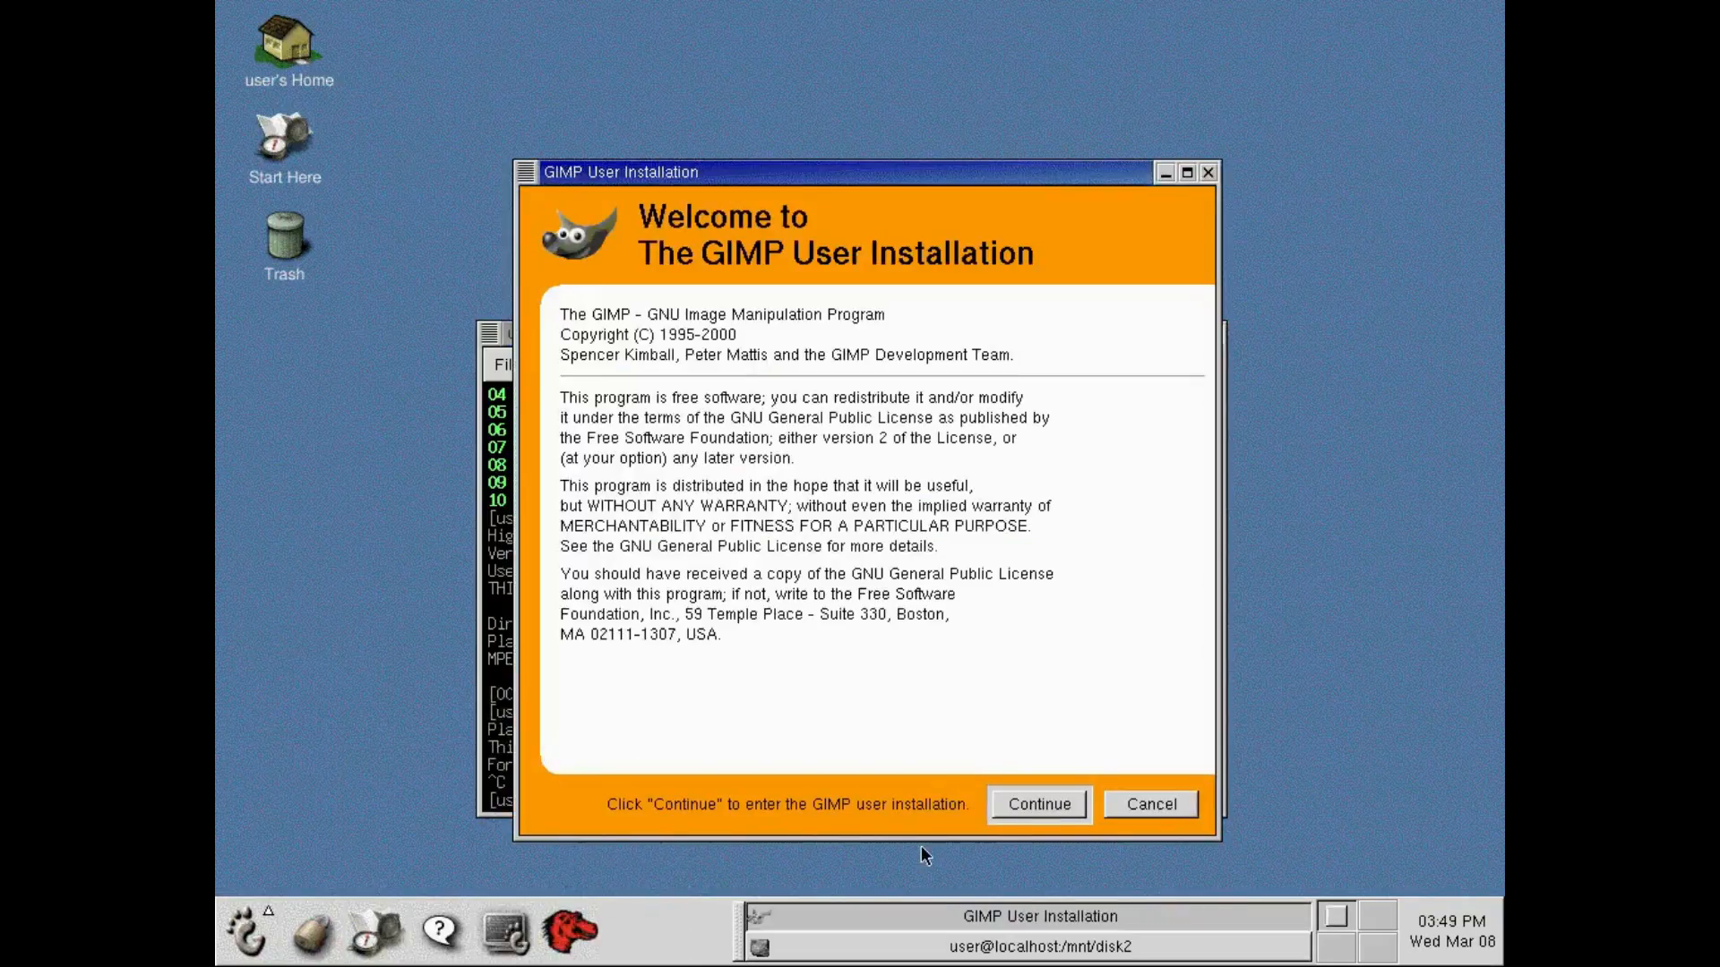
Complete the GIMP user installation with the default 72 pixels/inch monitor resolution and dismiss the welcome tip.
click(1069, 802)
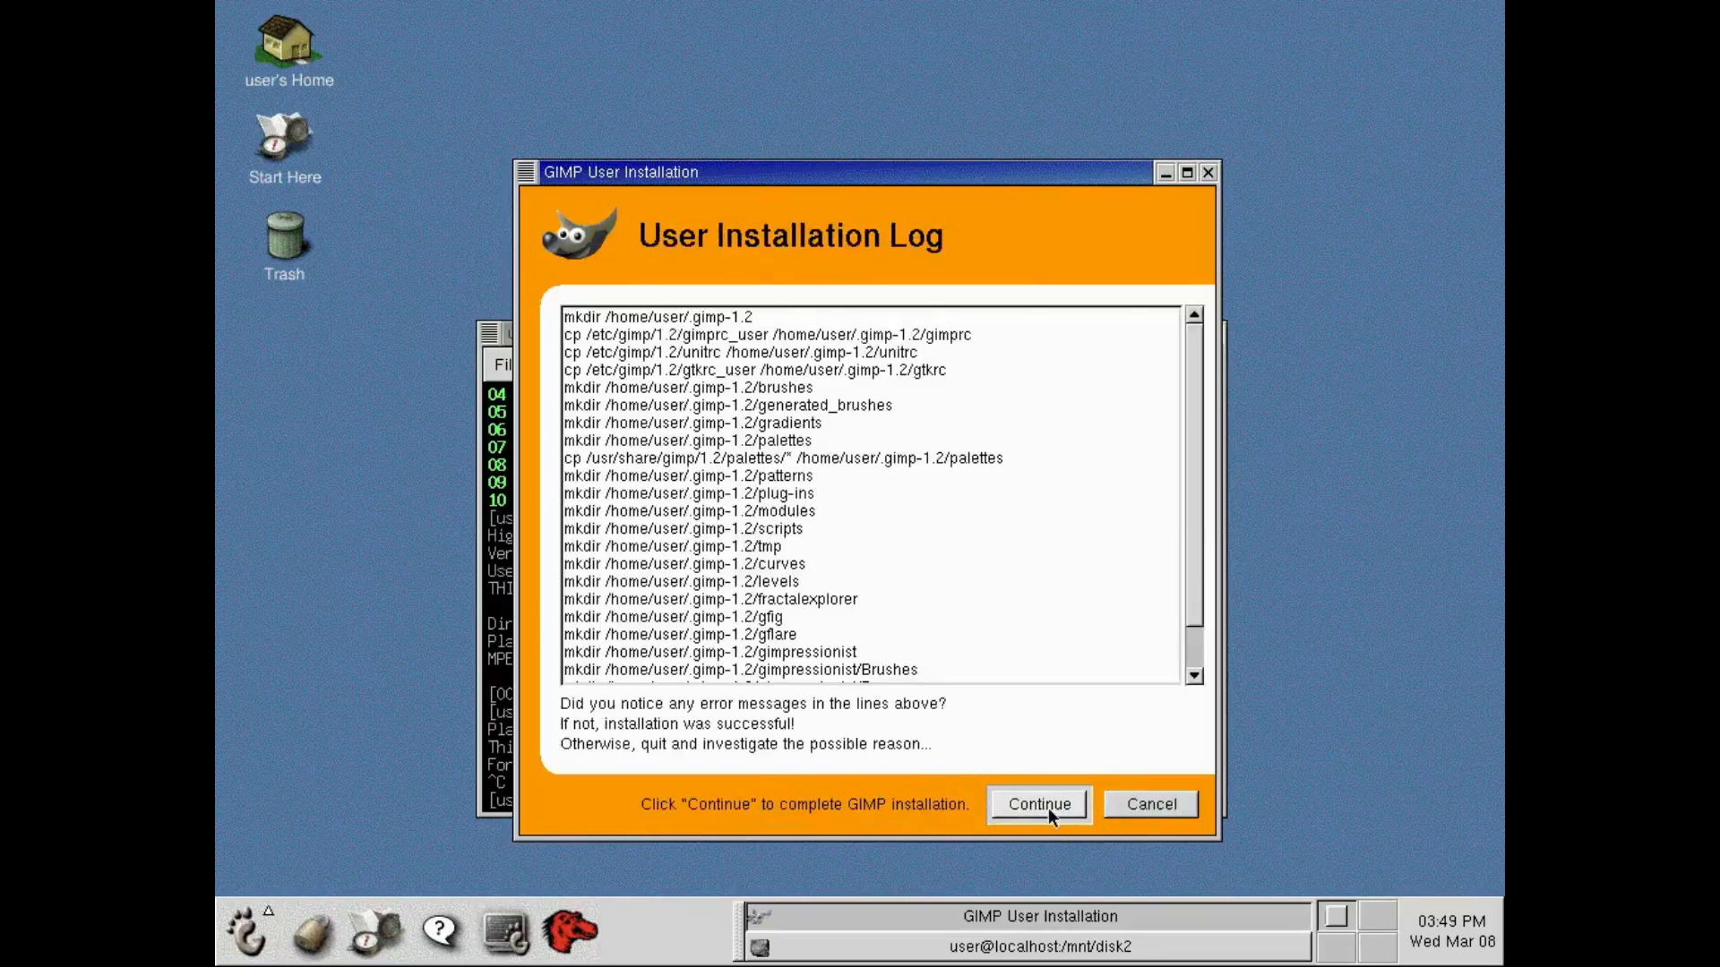
click(1050, 814)
click(1049, 813)
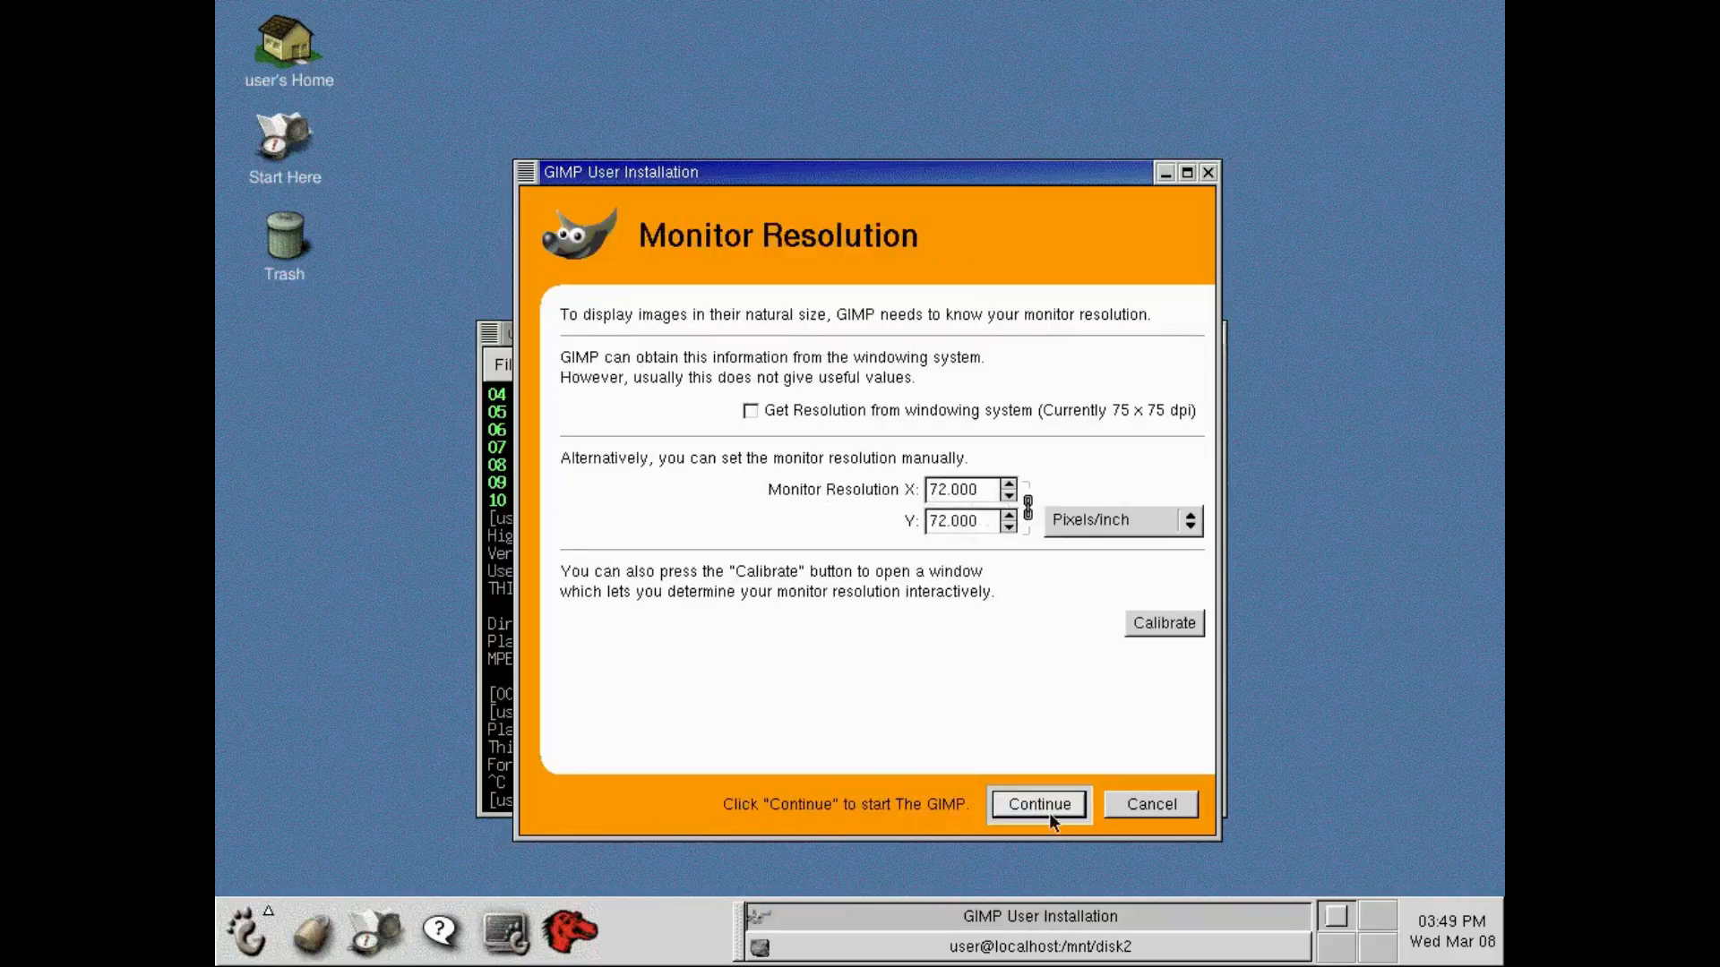
click(1051, 802)
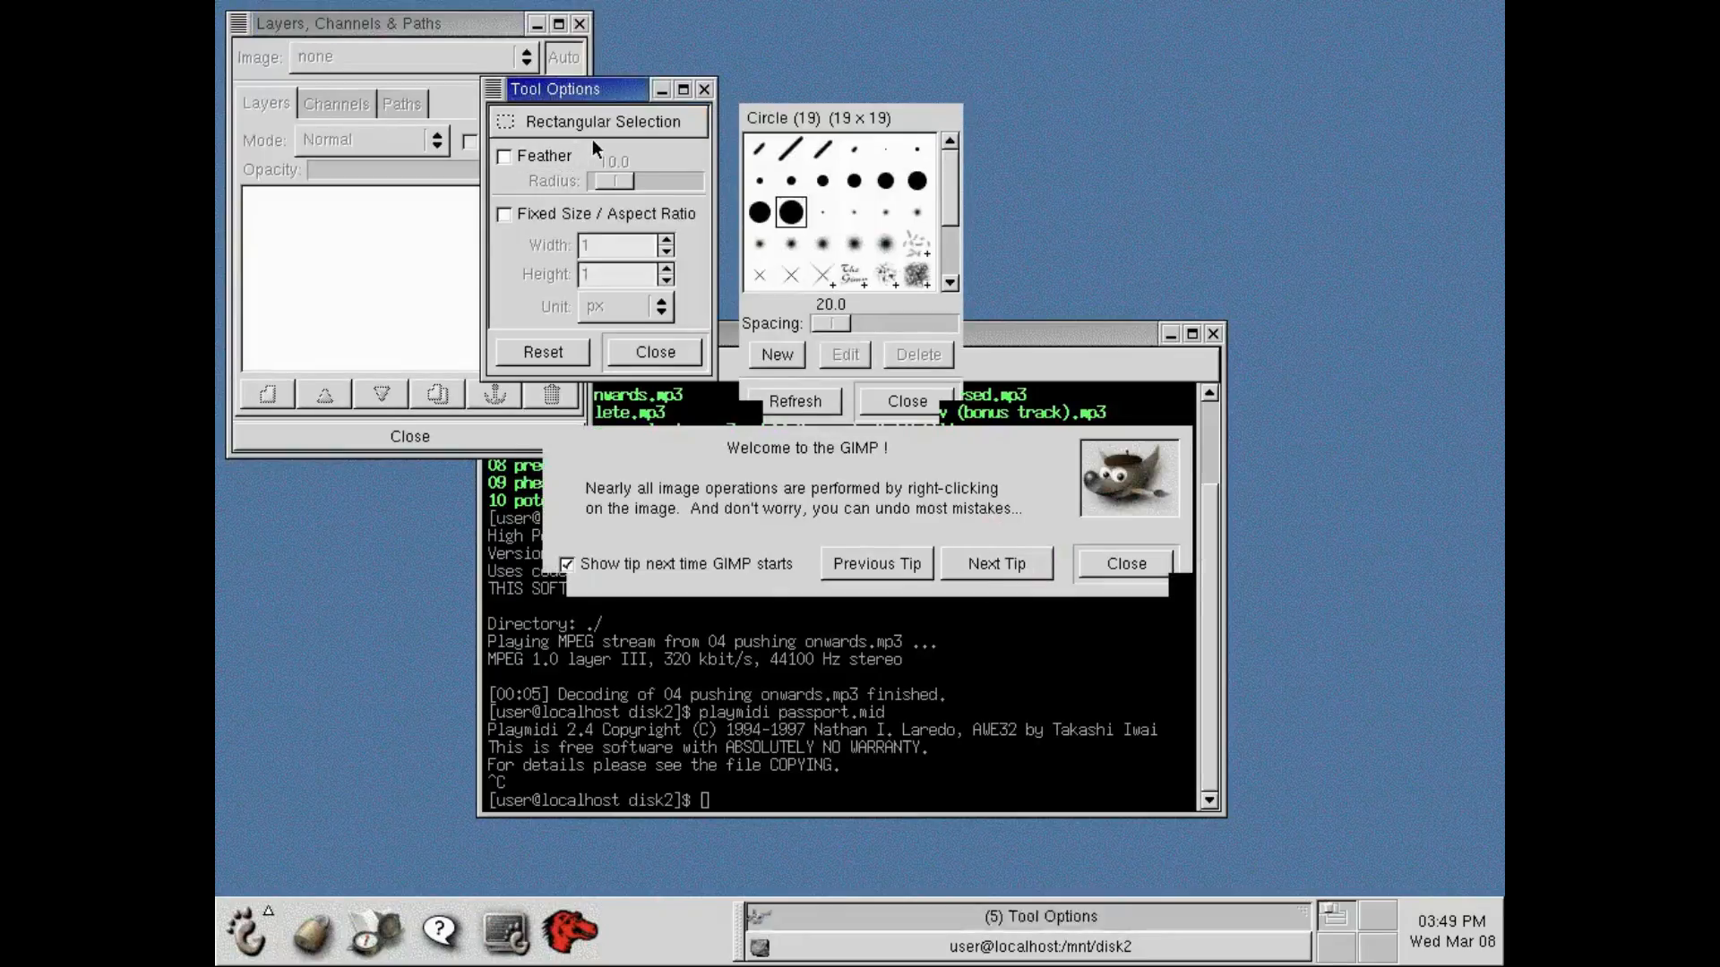
click(1143, 551)
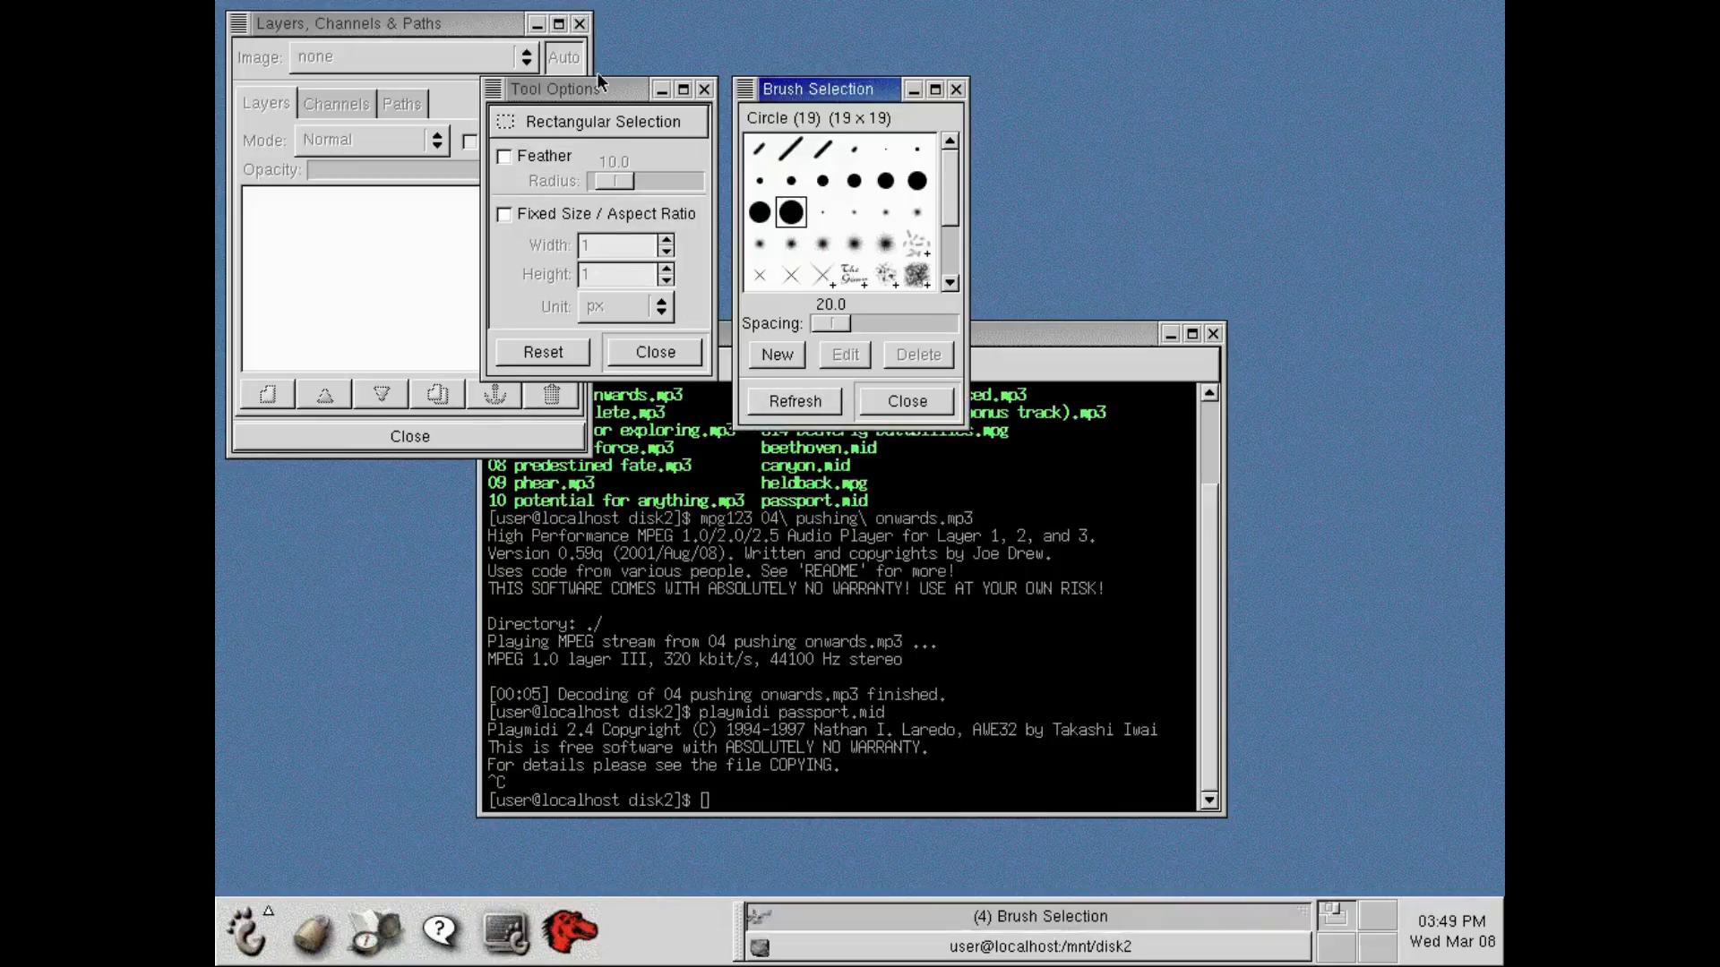
Move the Tool Options window to the far side of the desktop and the Layers, Channels & Paths window below the toolbox.
mouse_move(586, 104)
mouse_down()
mouse_move(1492, 86)
mouse_move(1361, 95)
mouse_up()
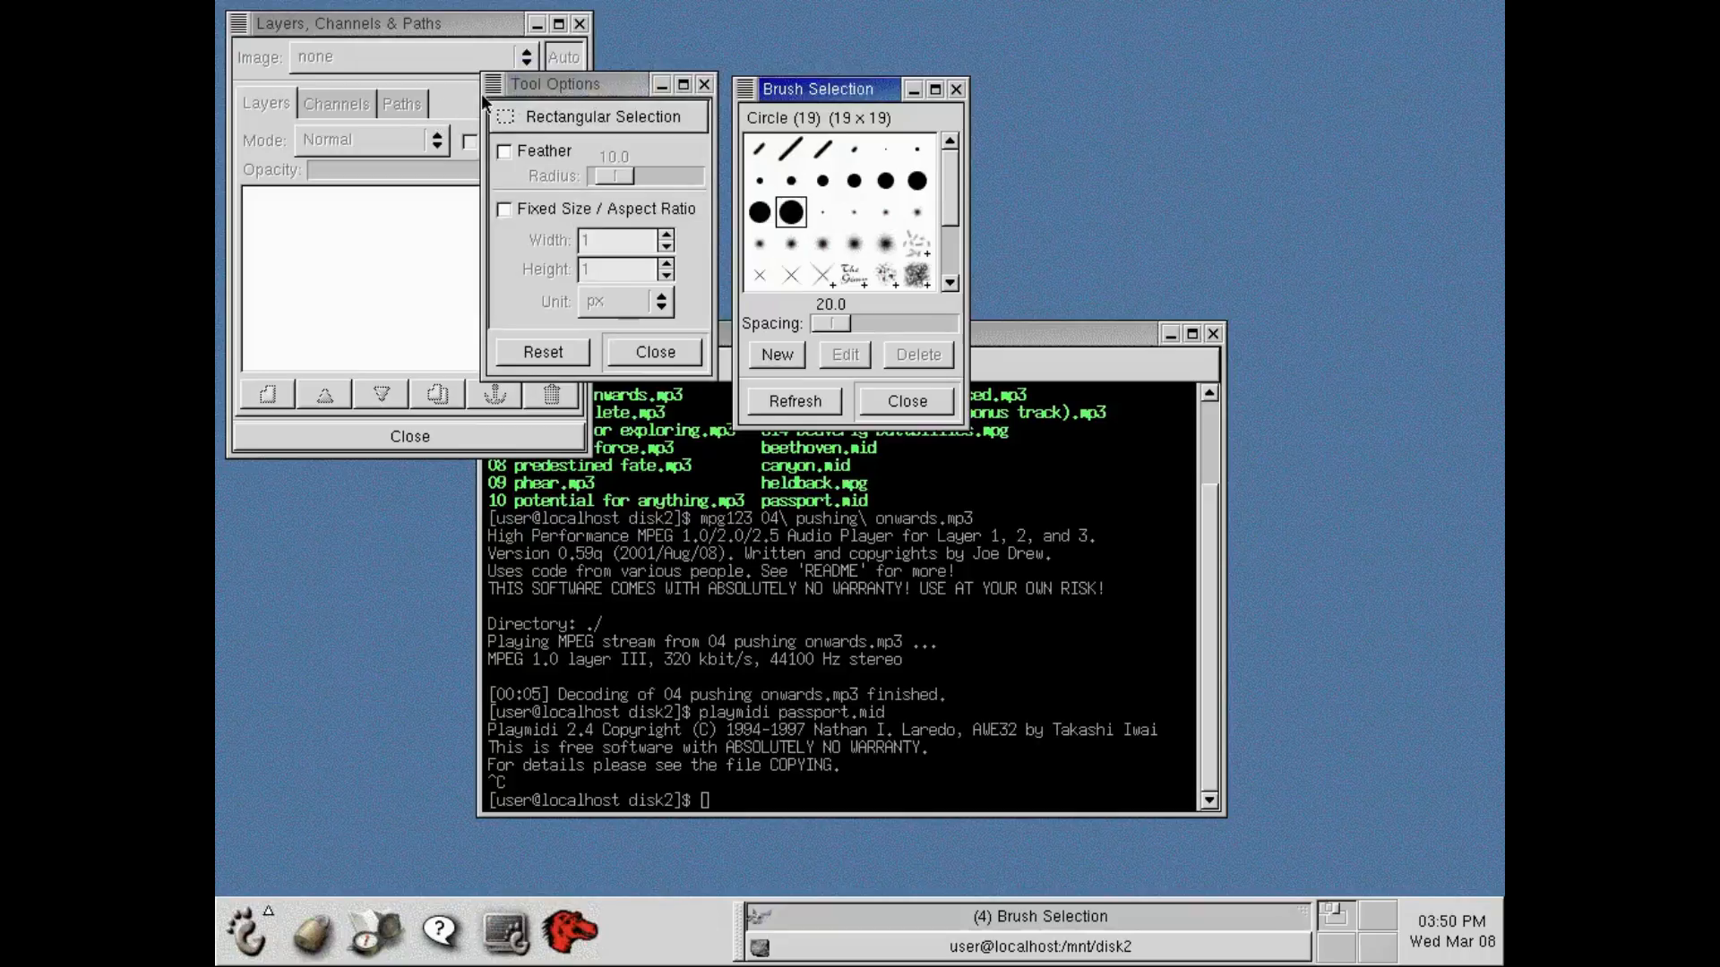
click(545, 93)
drag(545, 94, 1176, 71)
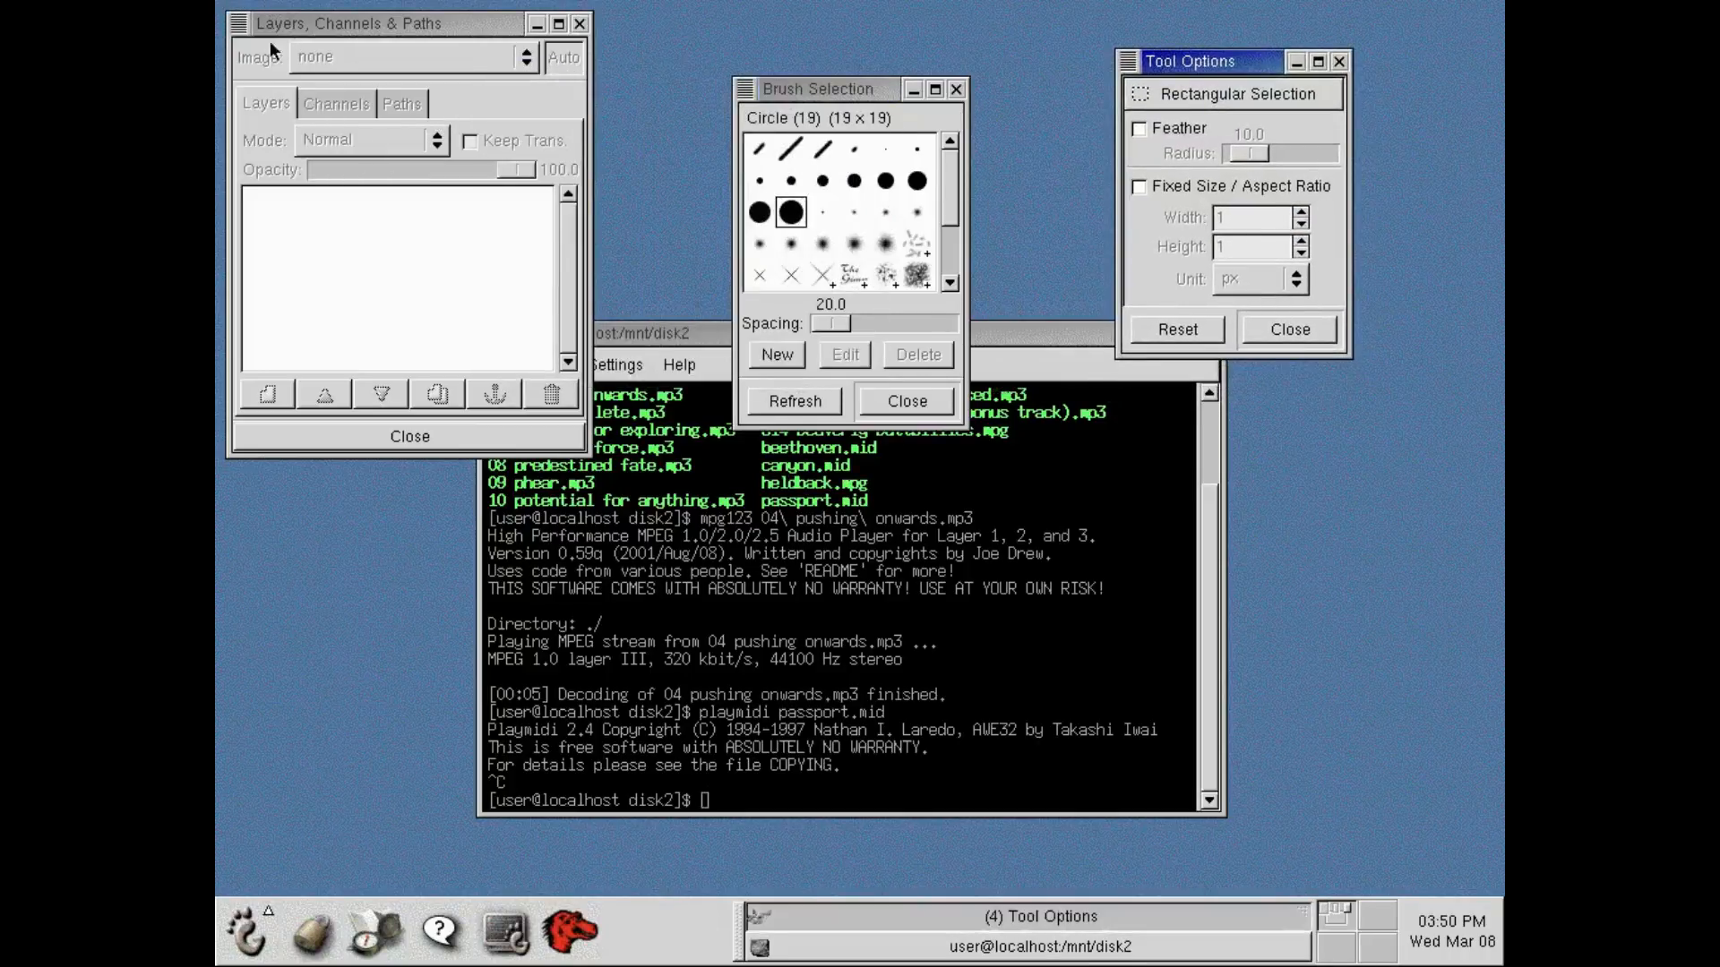
drag(453, 20, 487, 426)
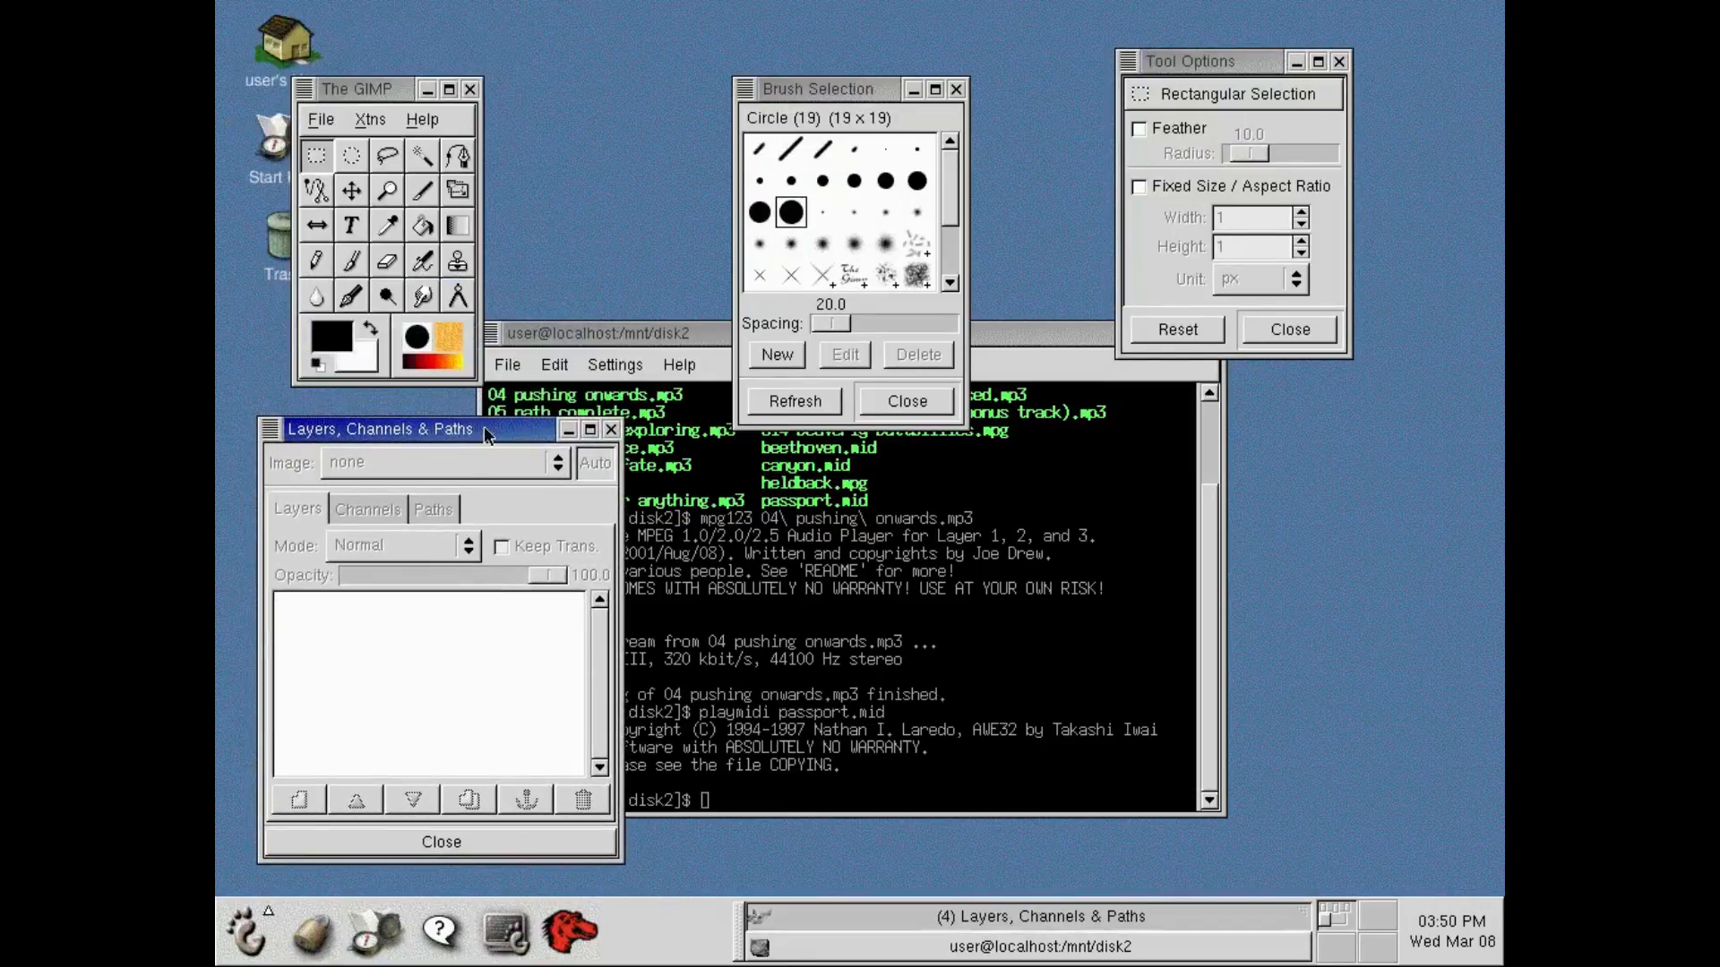
Create a new 256 × 256 pixel RGB image filled with the background colour.
click(312, 121)
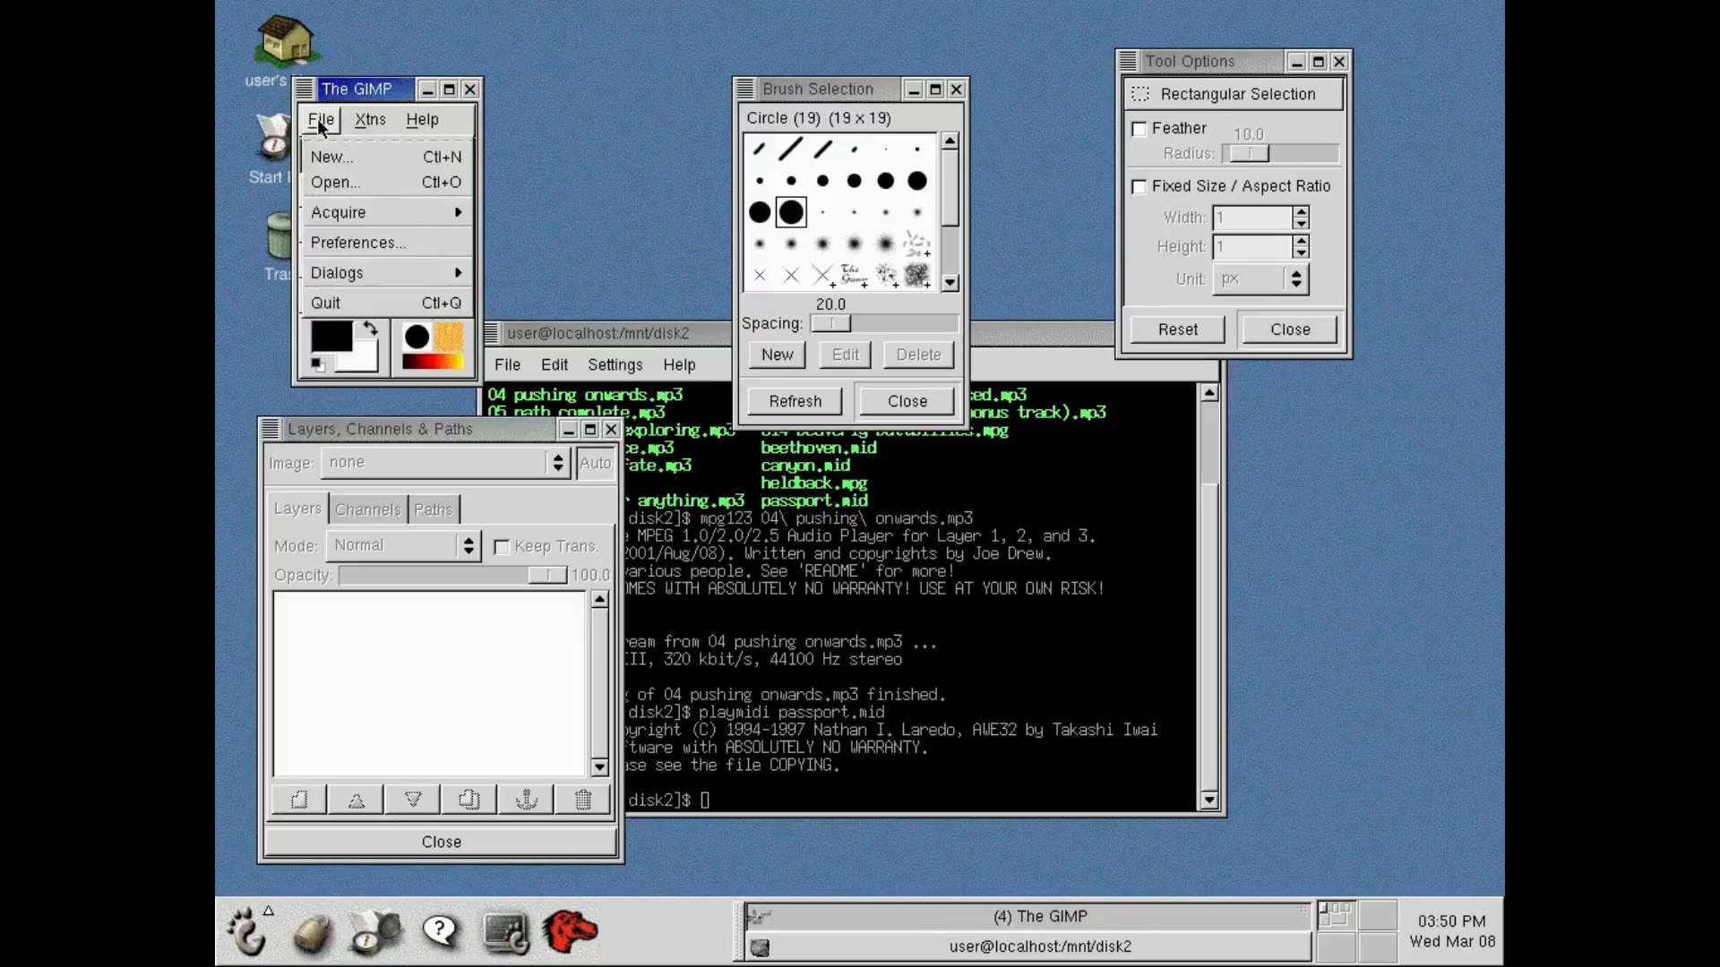
click(314, 164)
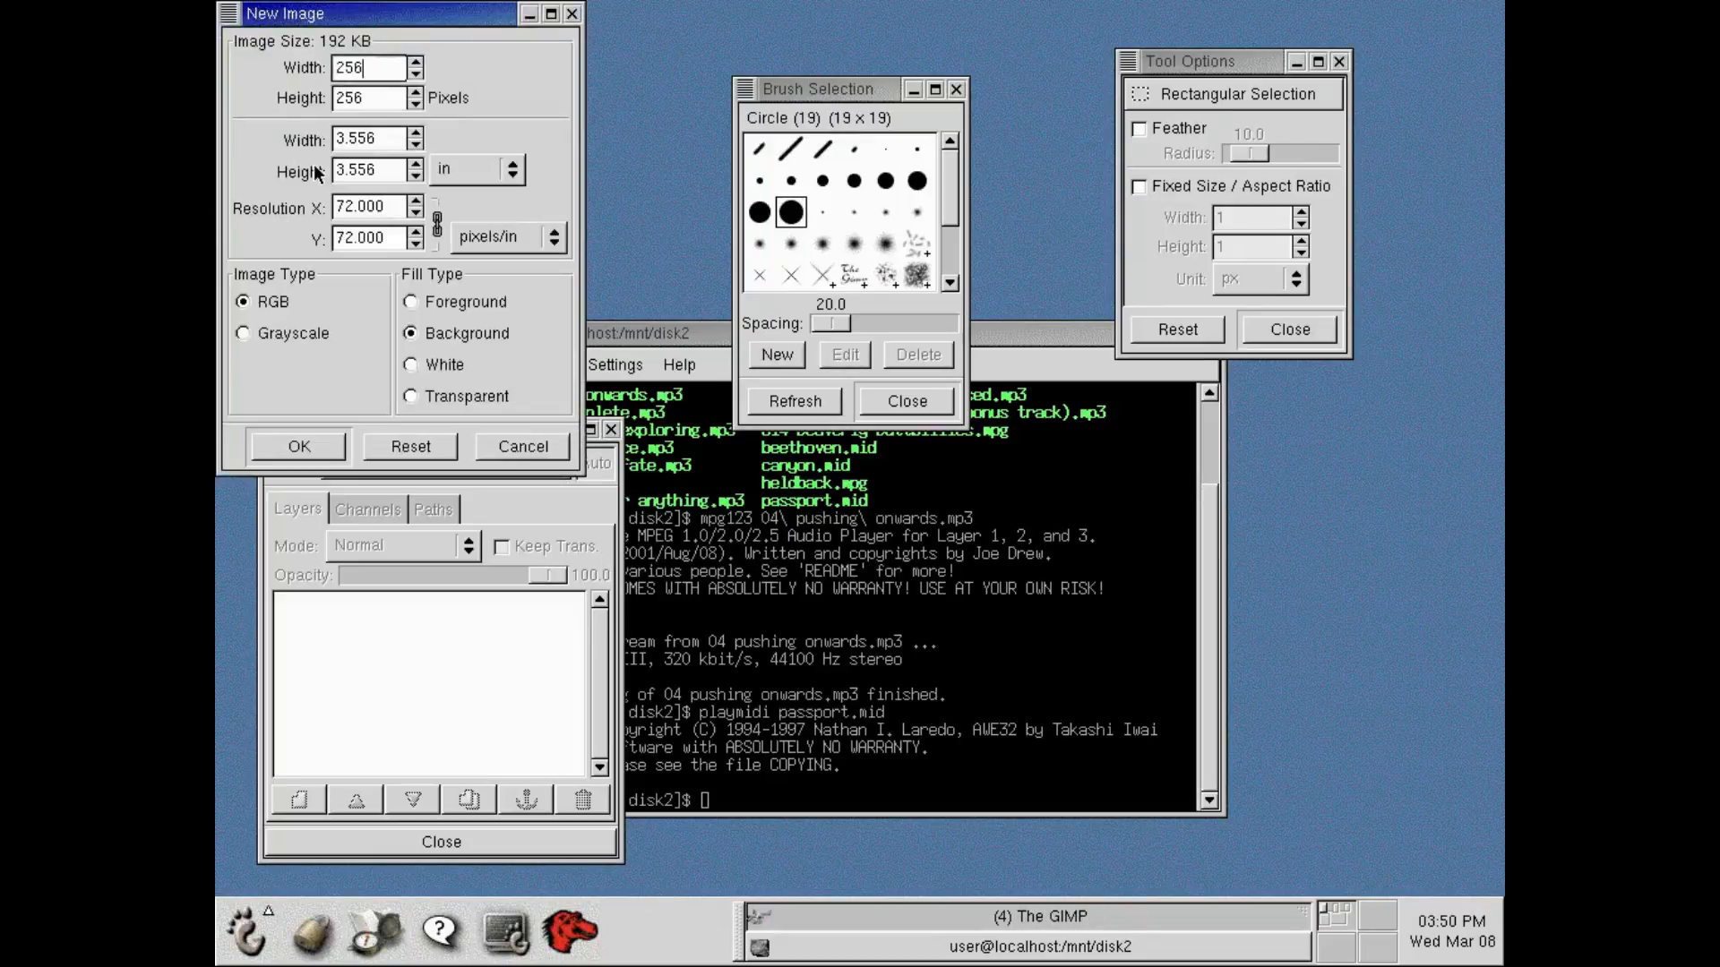
click(271, 452)
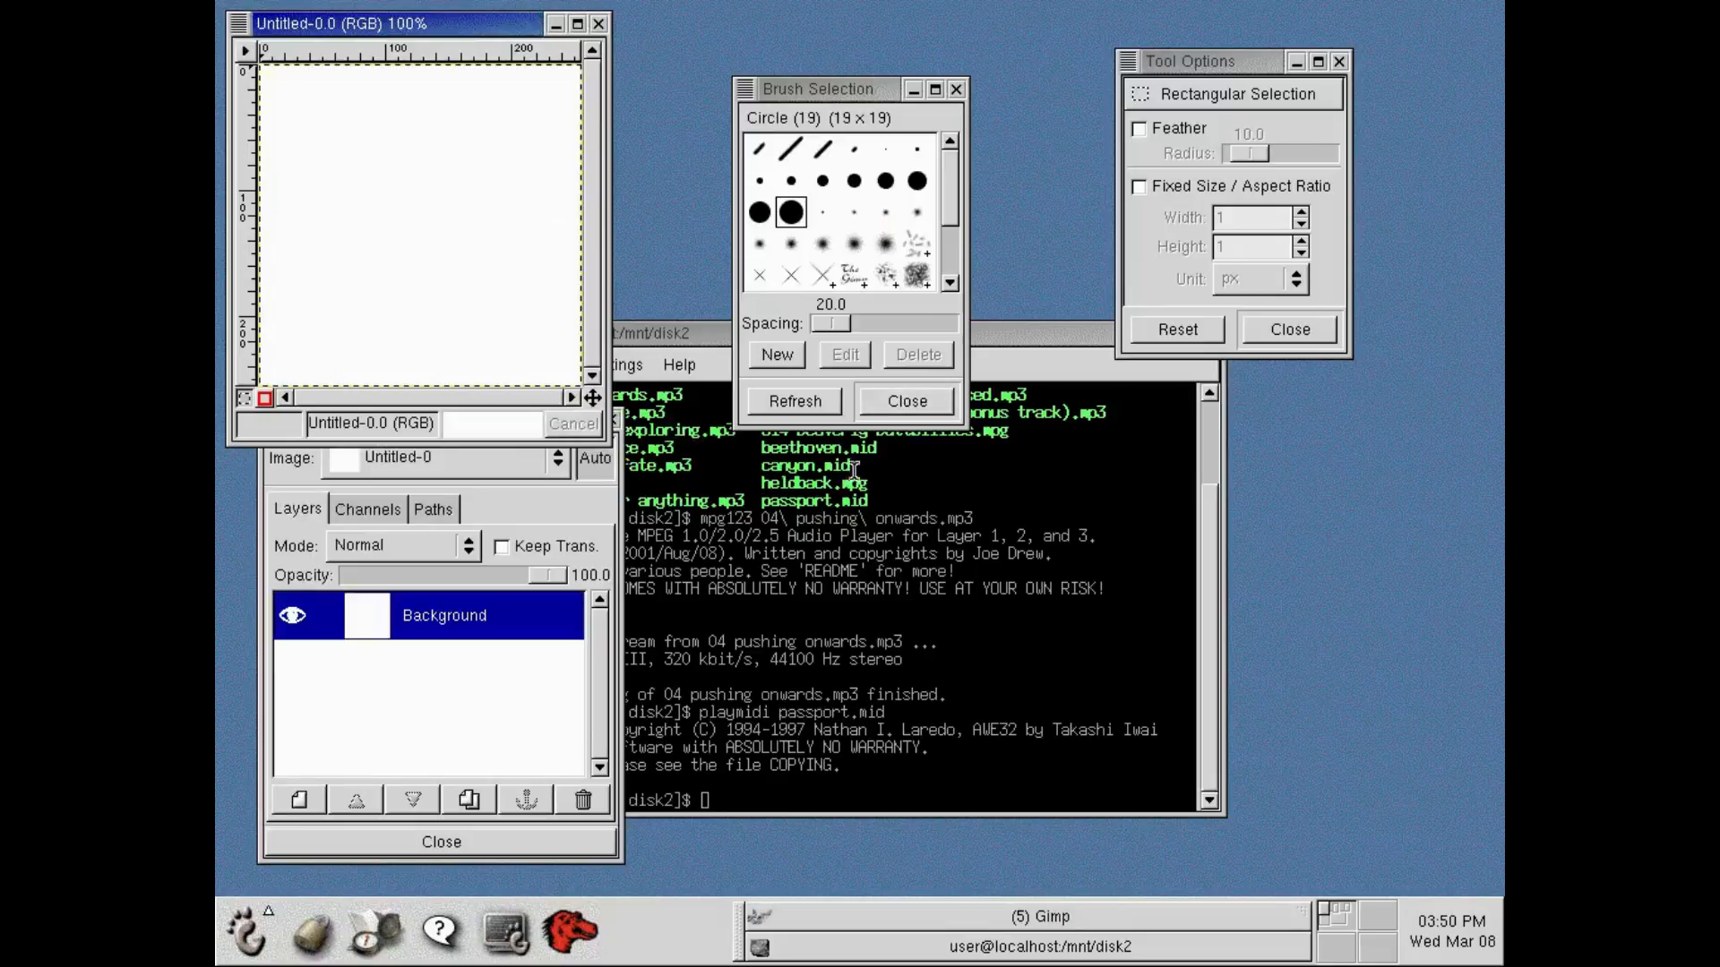
Enlarge the new image's window, move it clear of the toolbox and layers windows, and move the Brush Selection window beside the toolbox.
drag(594, 433, 801, 616)
mouse_move(581, 27)
mouse_down()
mouse_move(882, 287)
mouse_move(1395, 253)
mouse_move(1235, 184)
mouse_move(1234, 227)
mouse_up()
drag(822, 95, 609, 30)
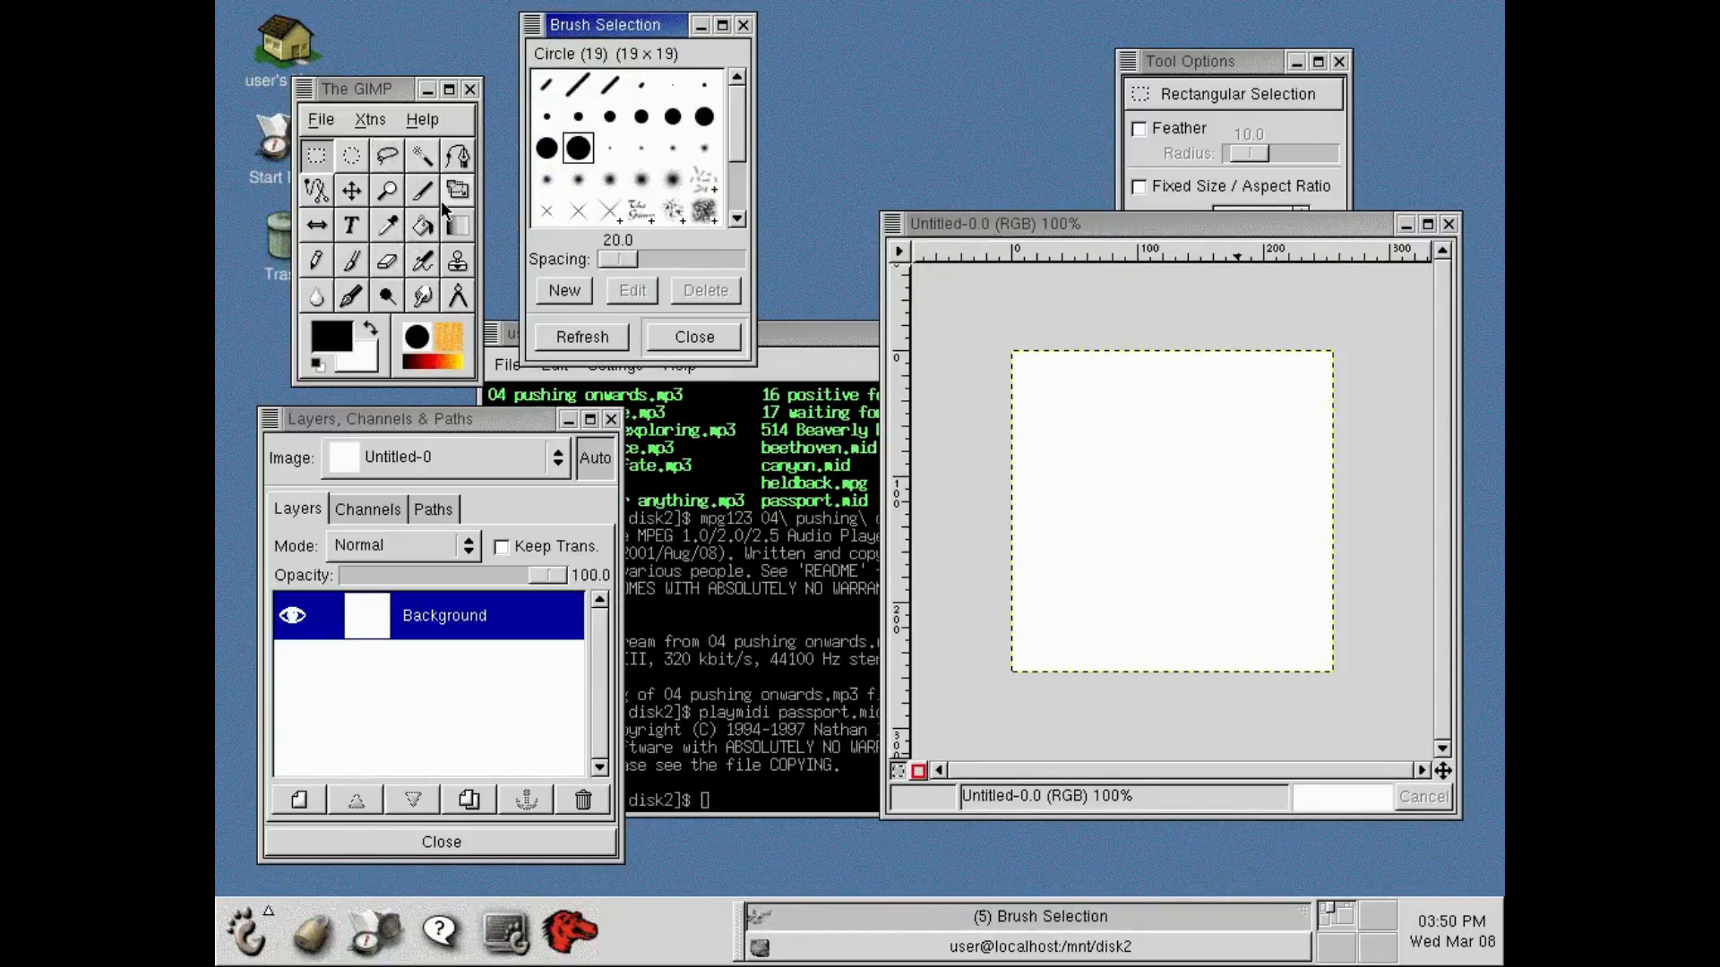
Paint a freehand black scribble on the canvas with the Paintbrush and the Circle (19) brush, and quit The GIMP without saving.
click(354, 261)
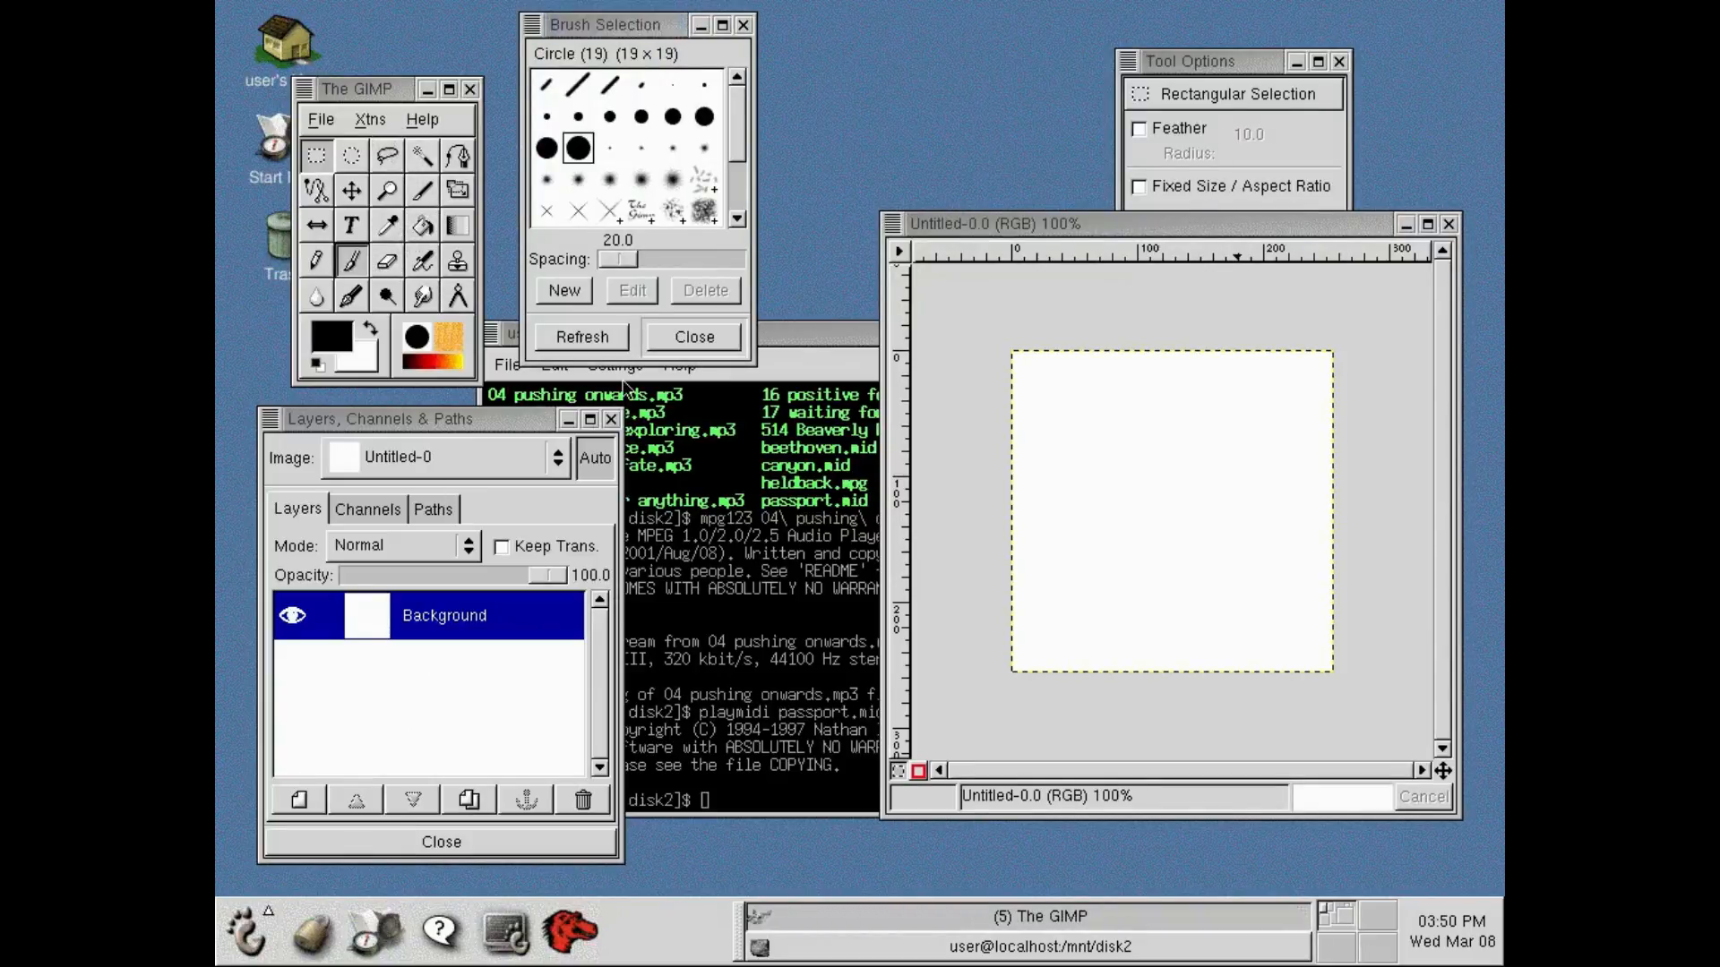
mouse_move(1134, 436)
mouse_down()
mouse_move(1170, 453)
mouse_move(1151, 627)
mouse_move(1283, 484)
mouse_move(1212, 420)
mouse_up()
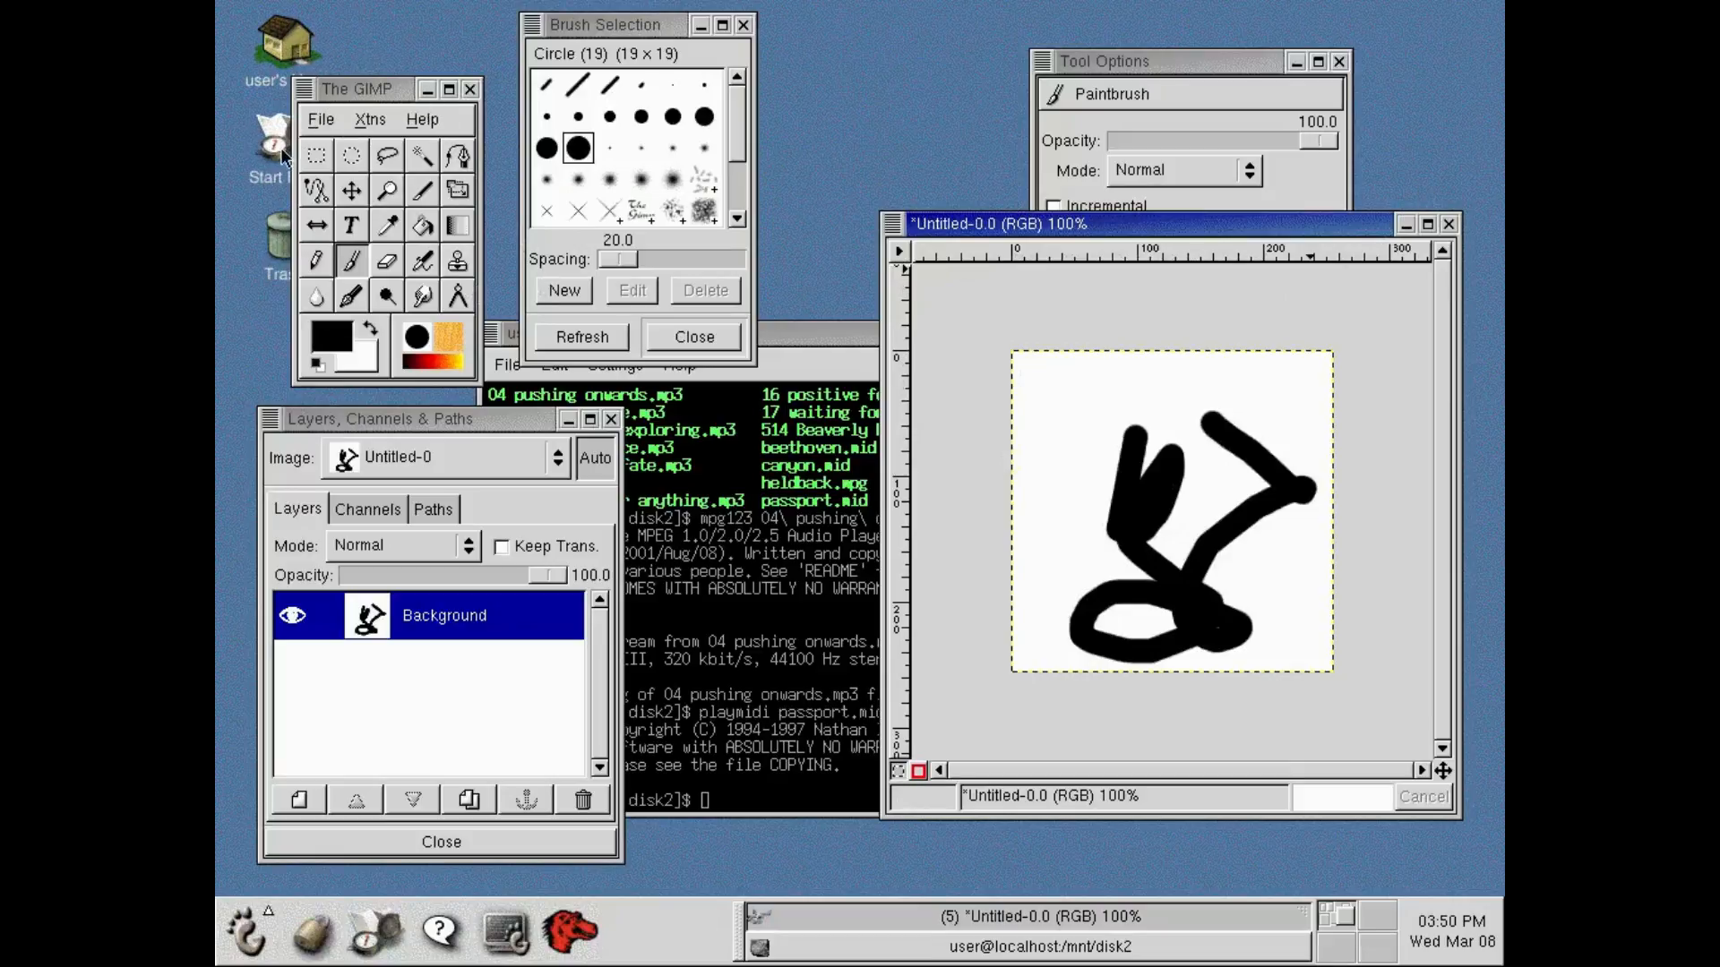
click(315, 120)
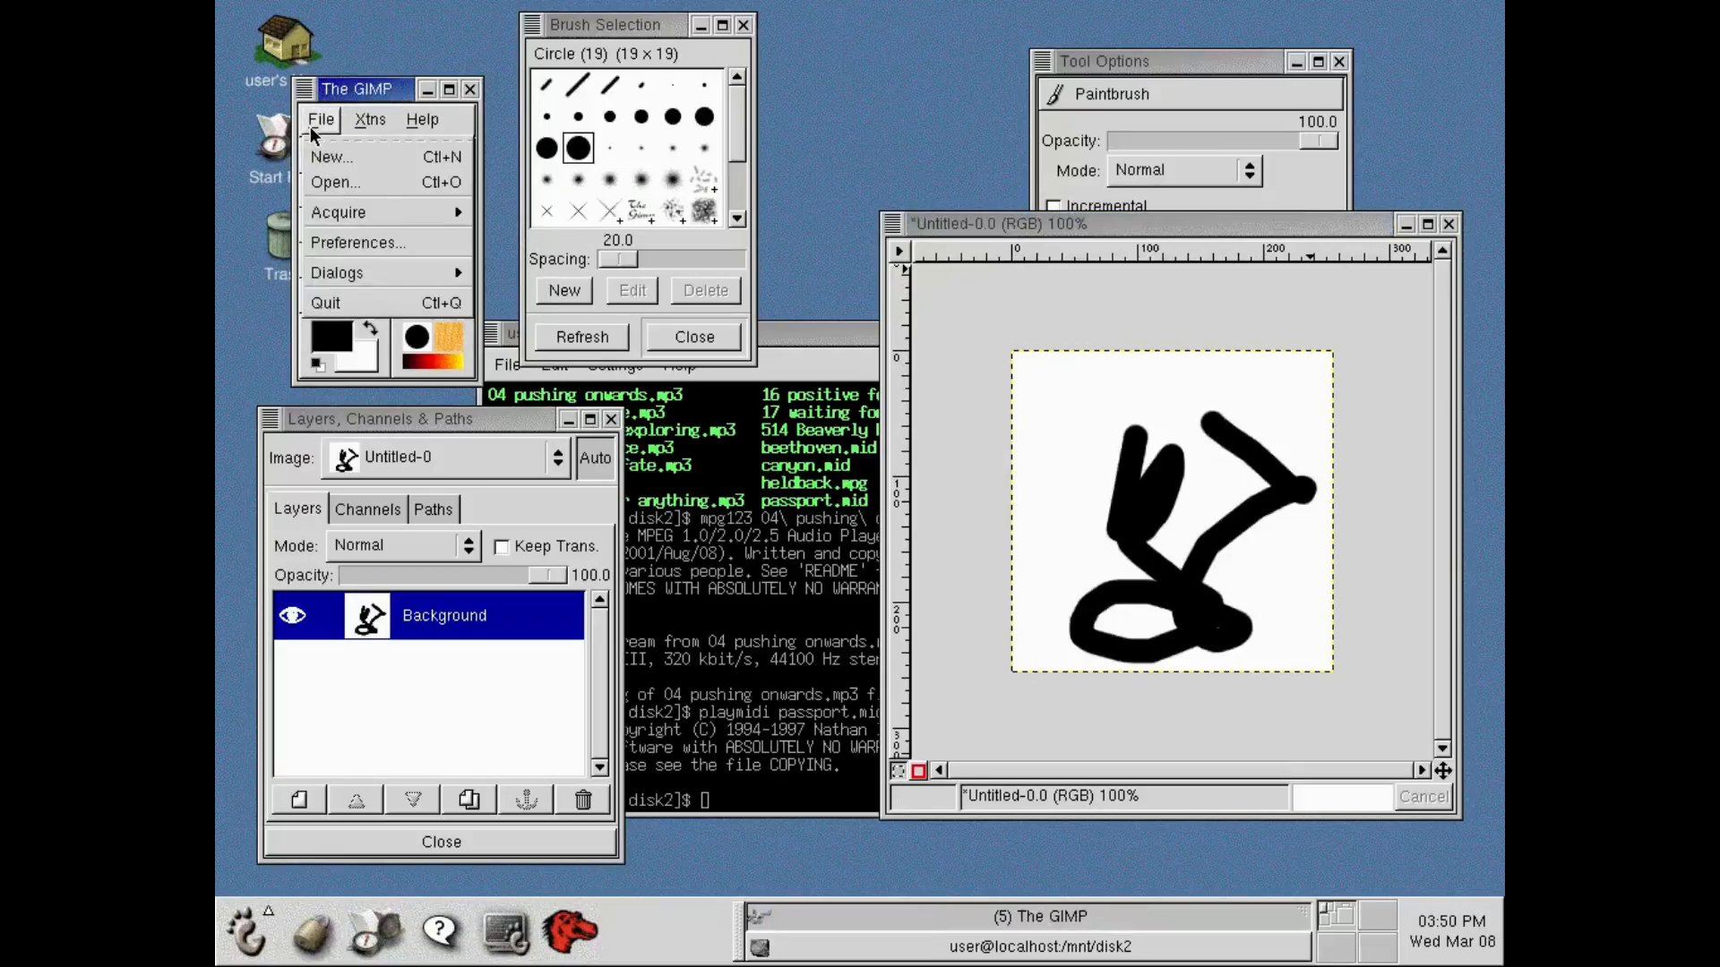
click(341, 306)
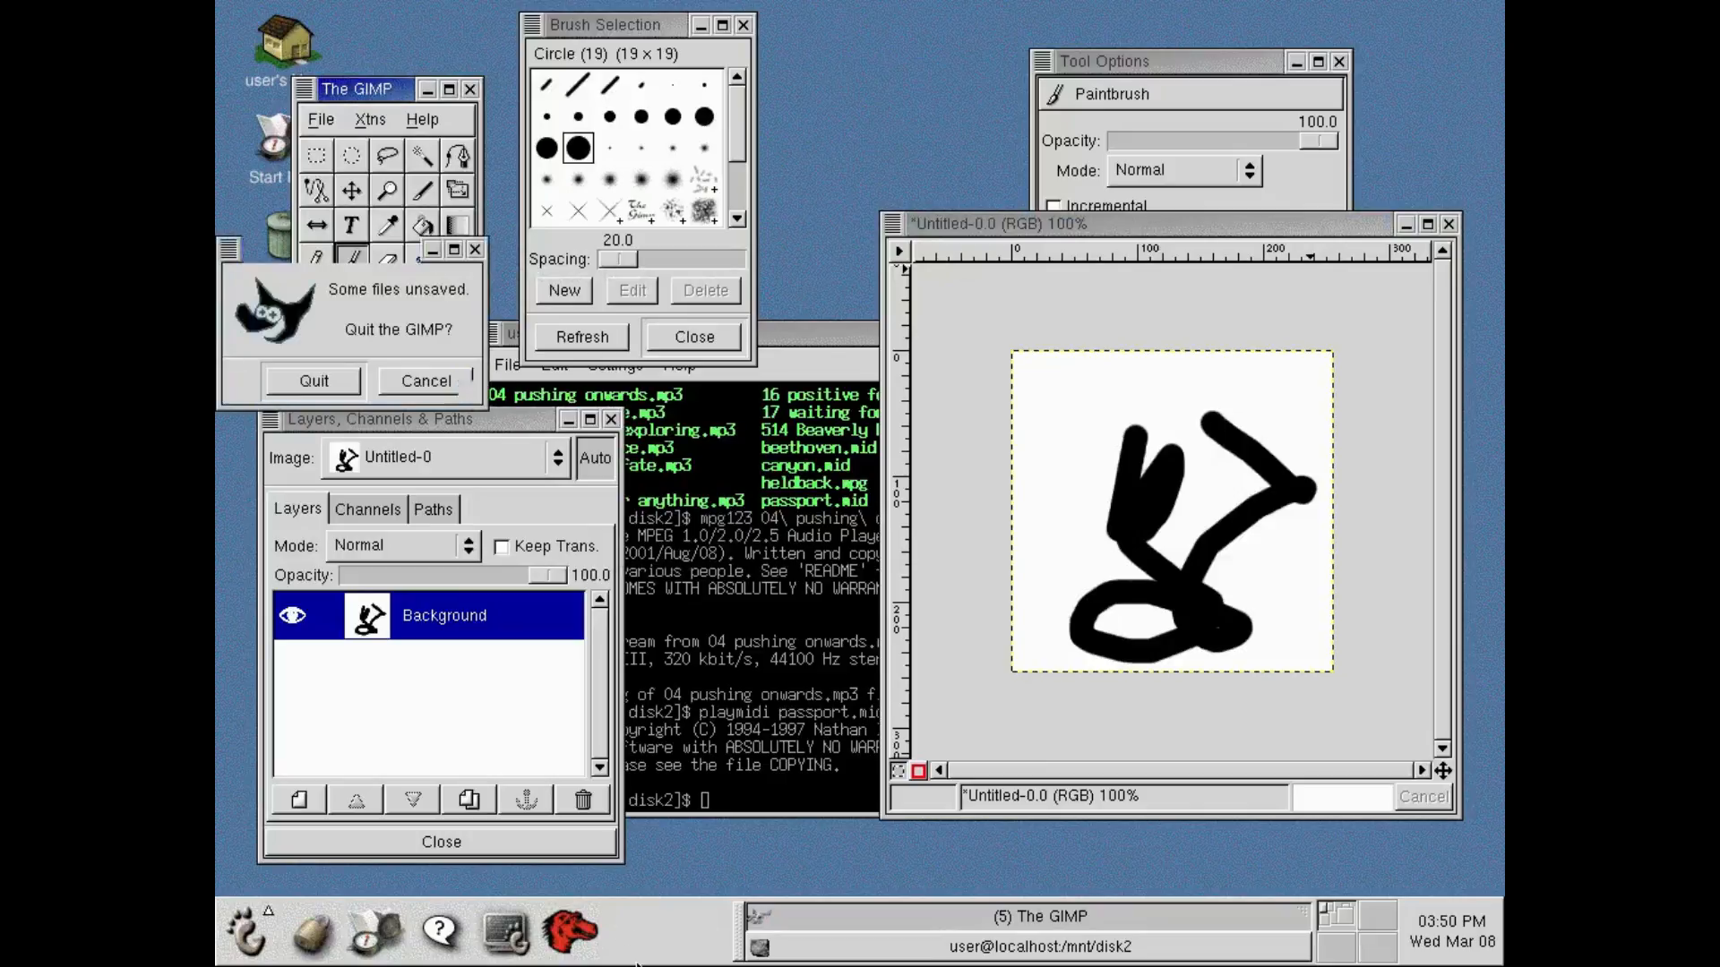
click(298, 378)
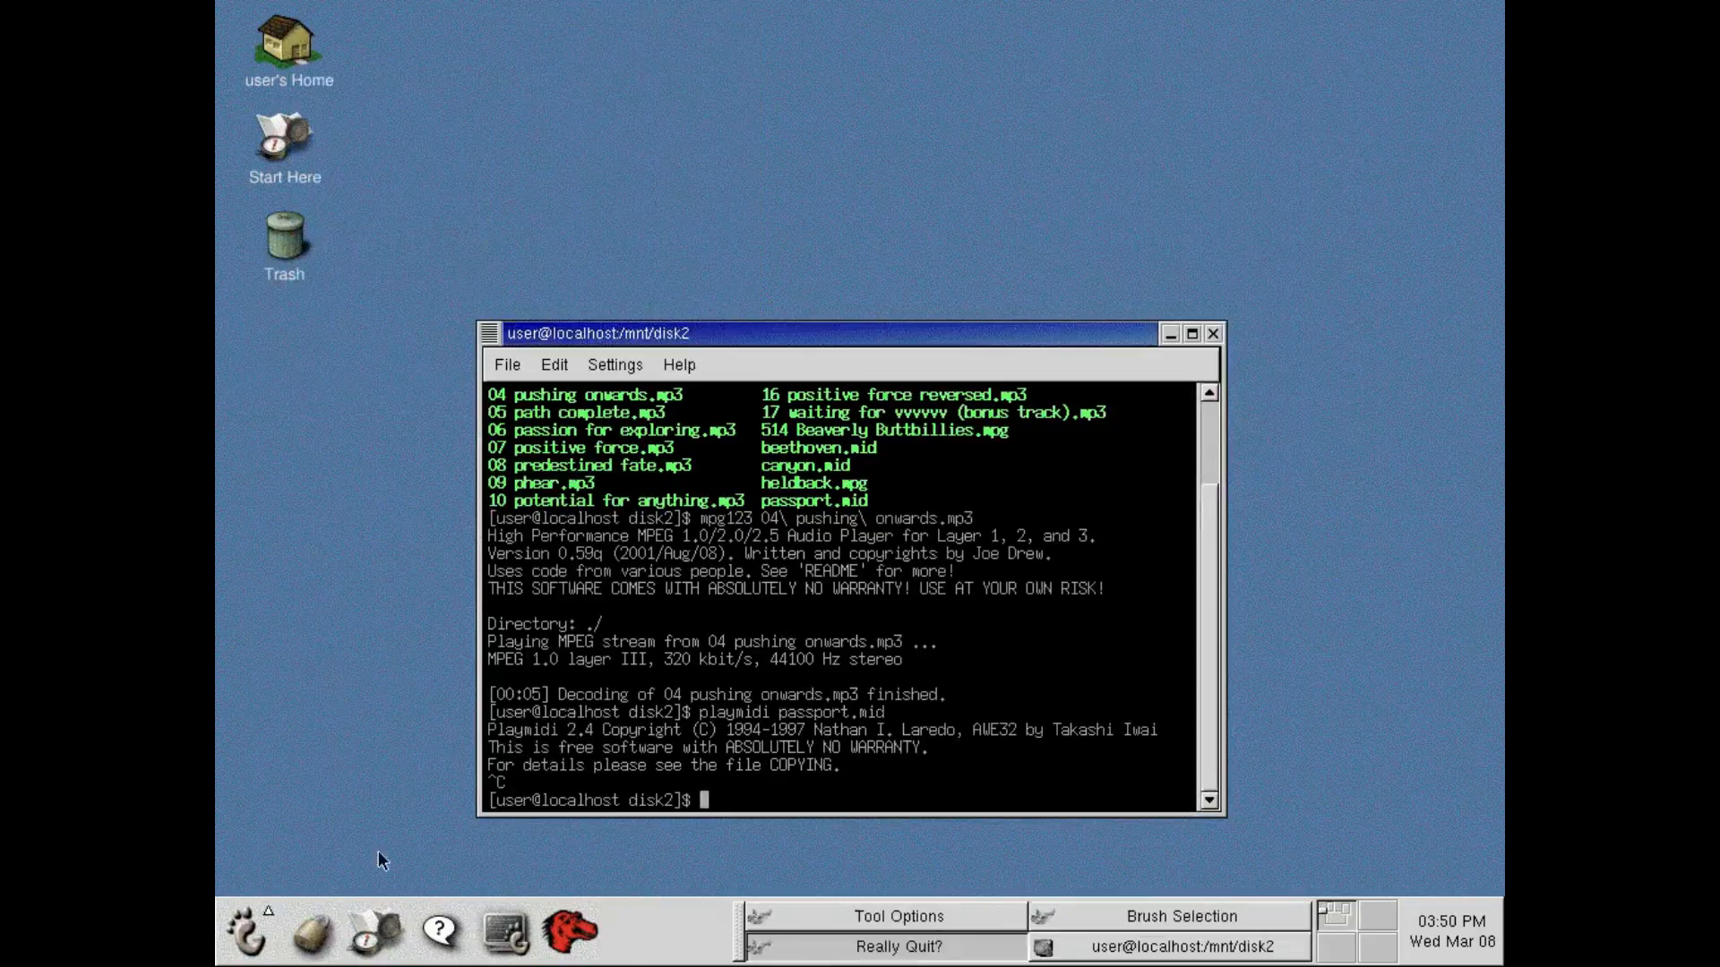
Close the terminal window and end the GNOME session, confirming the exit.
click(1211, 334)
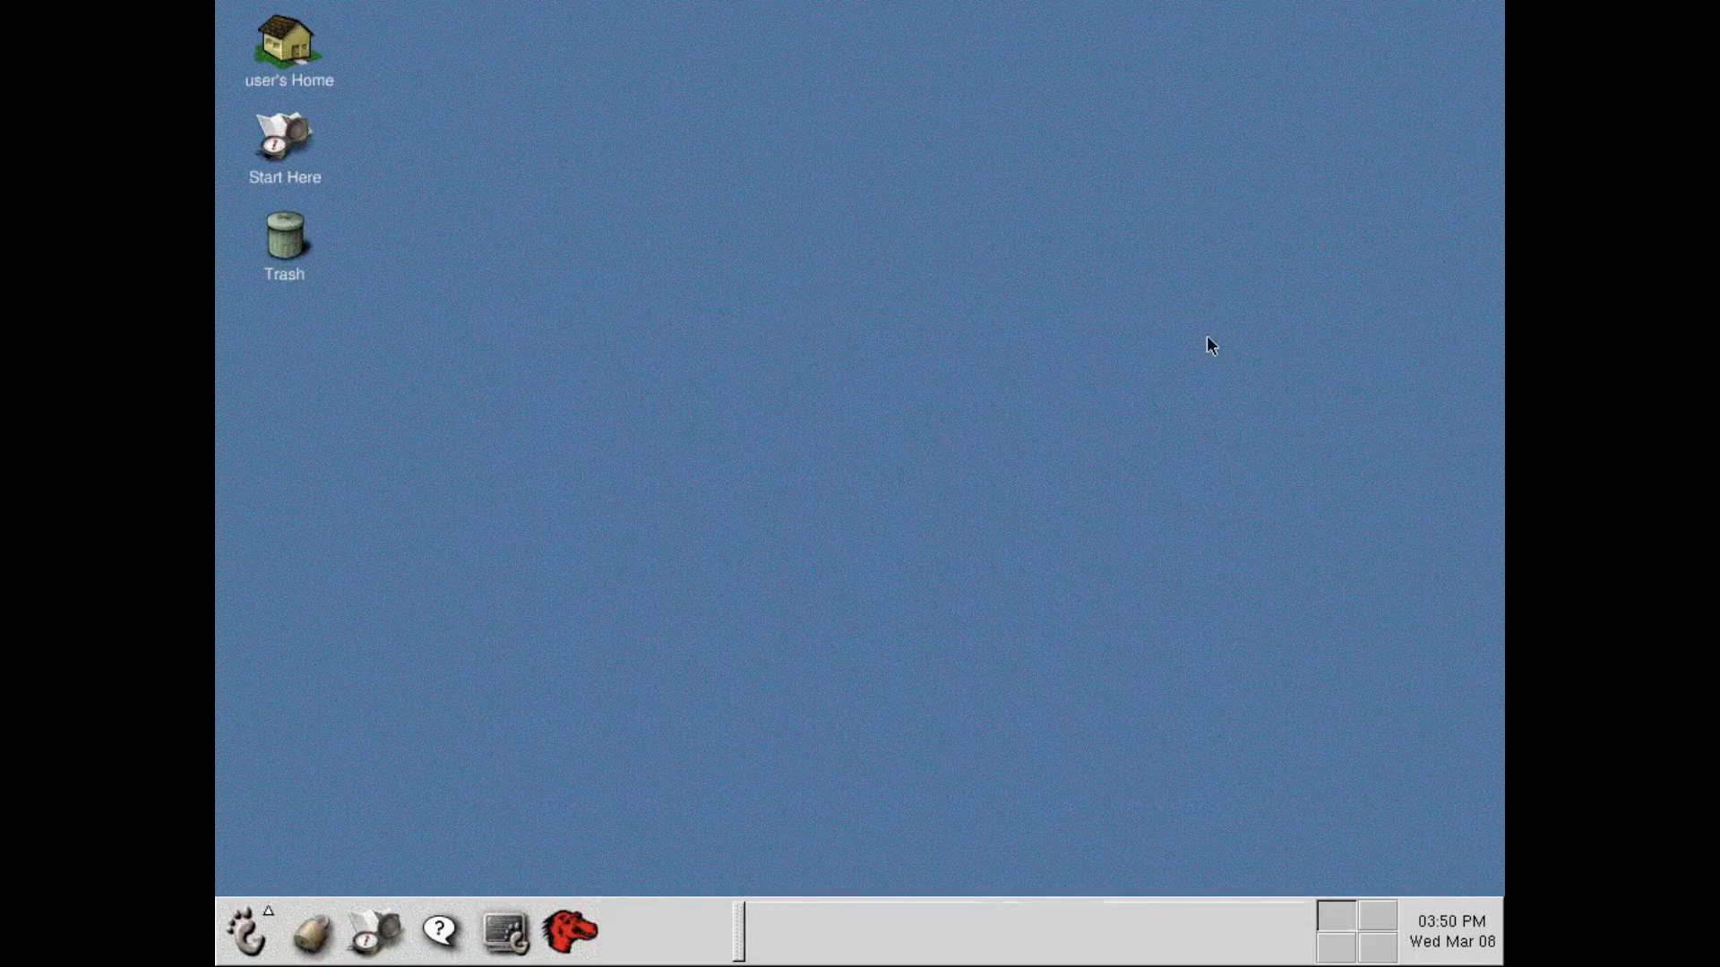
click(255, 911)
click(296, 886)
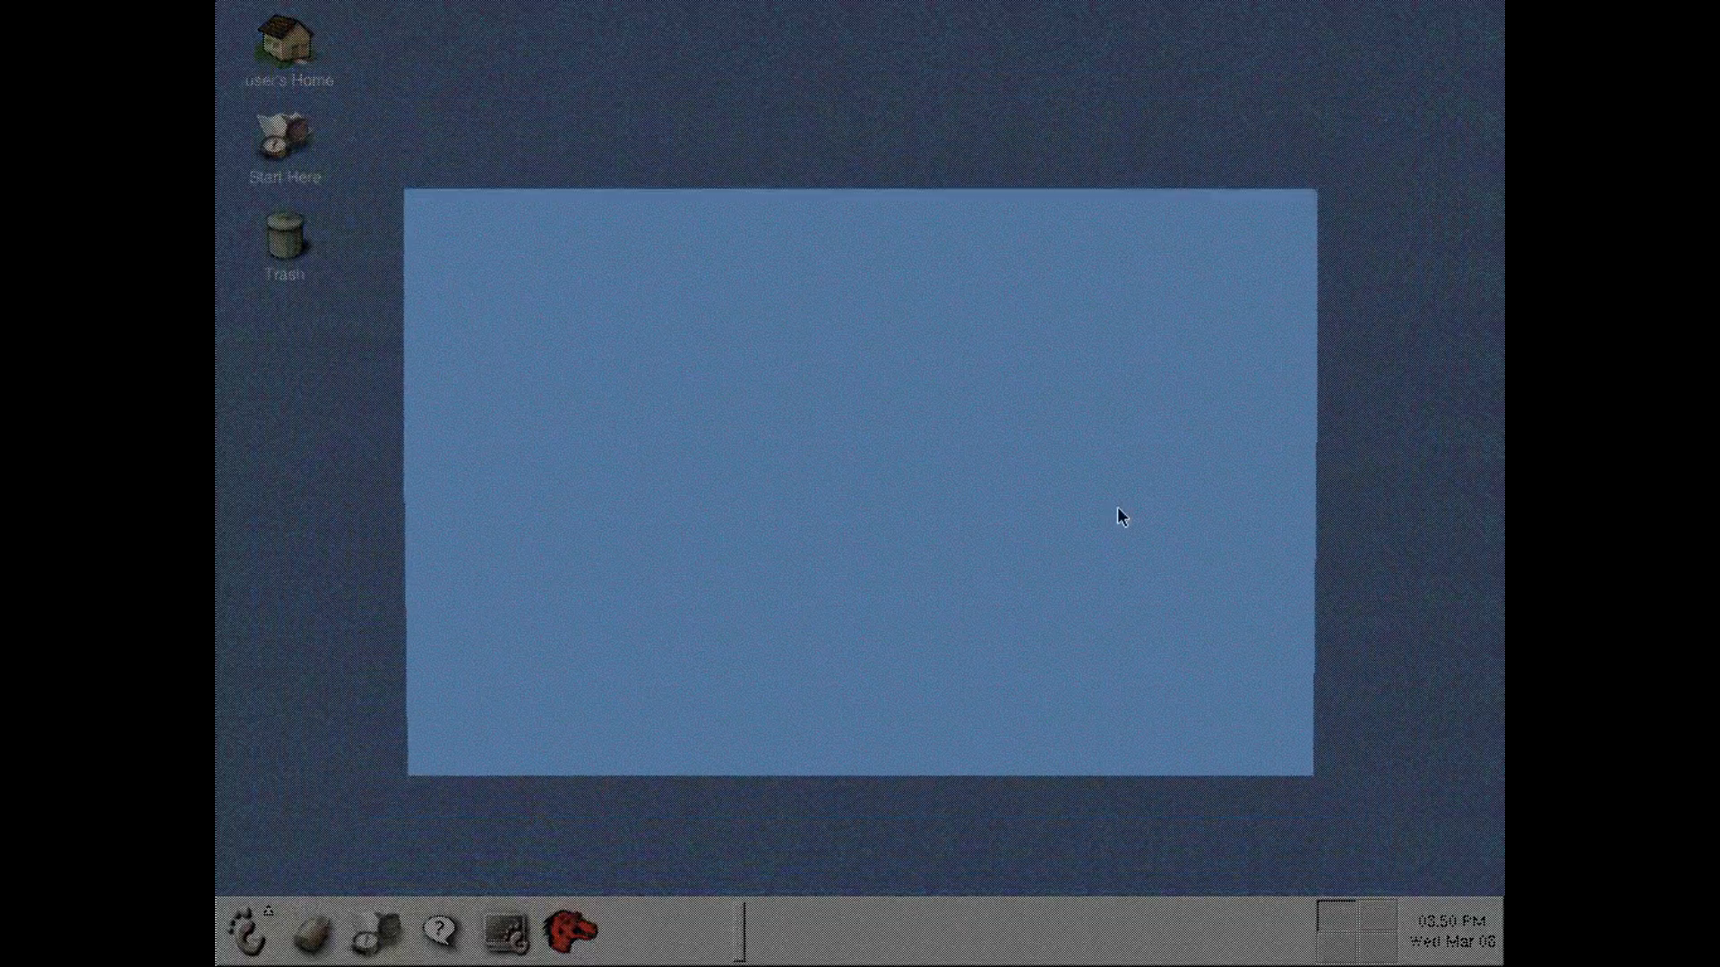
click(736, 523)
click(749, 633)
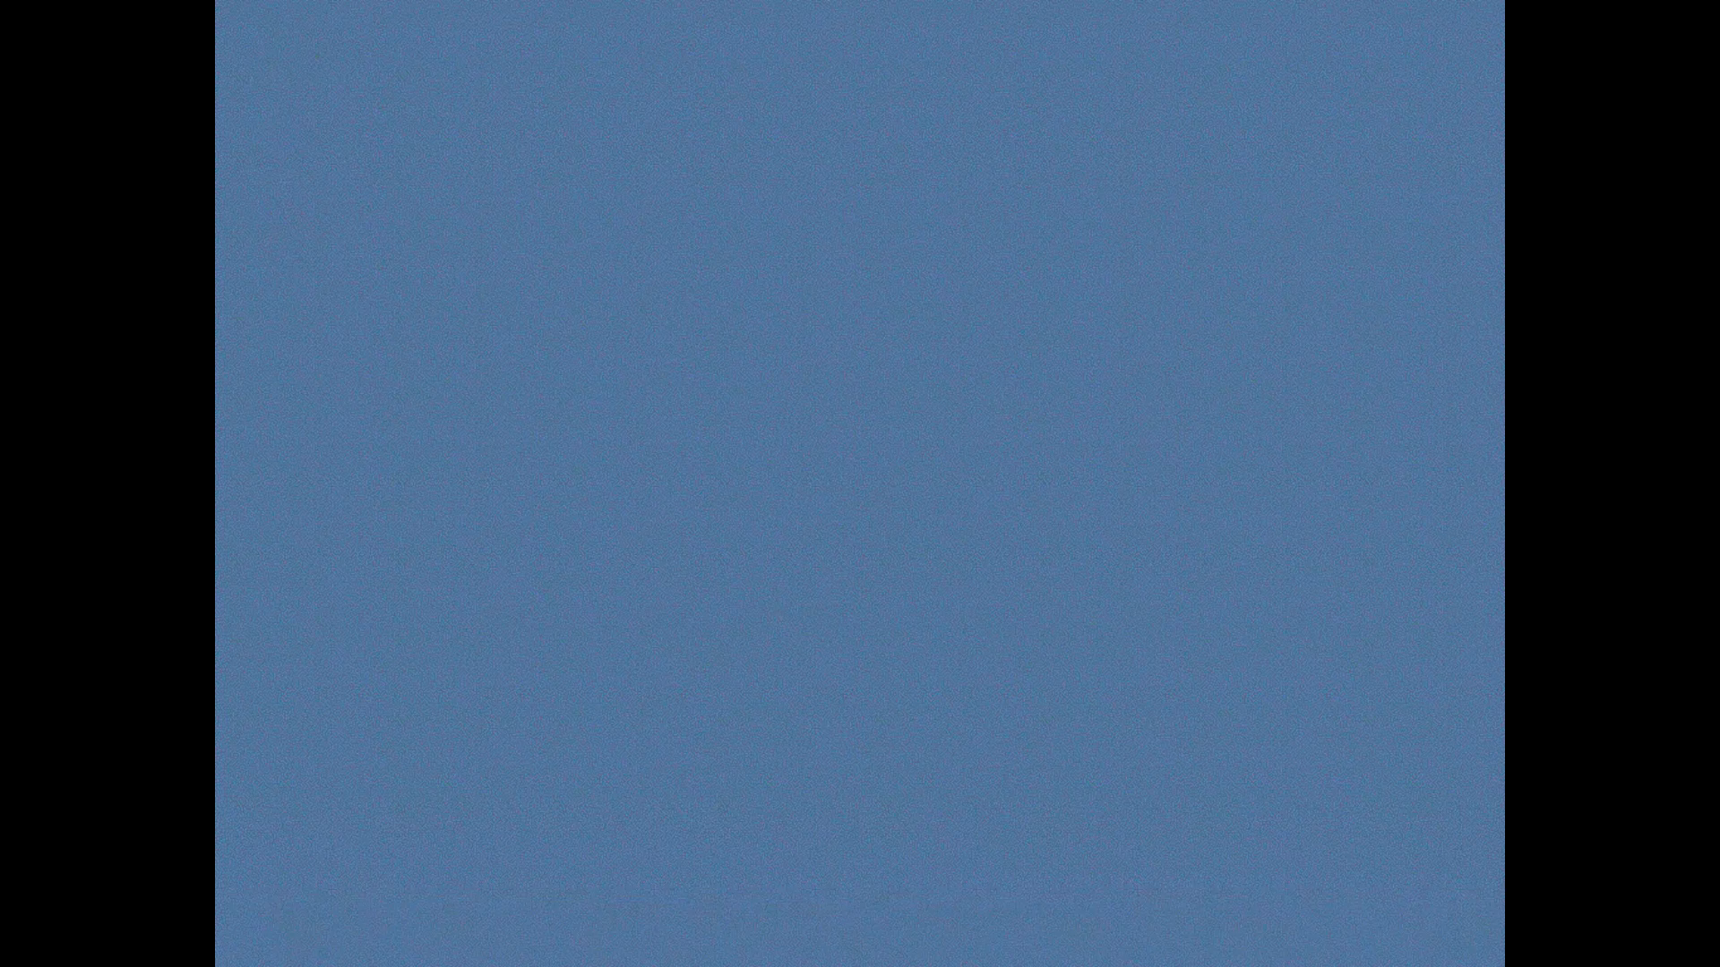